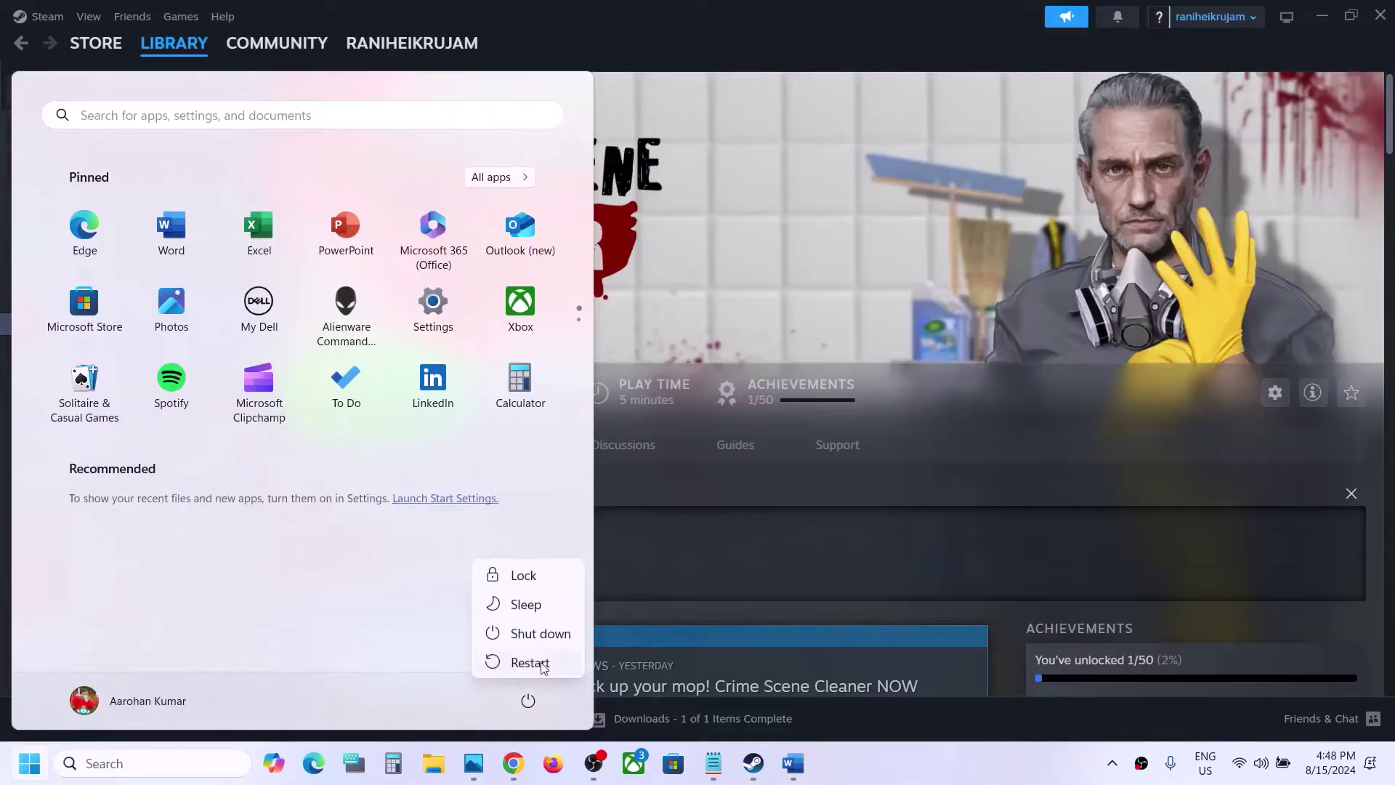
Switch to the Word document and highlight the Step 2 instruction about running the game as an administrator from its installation folder.
key("Escape")
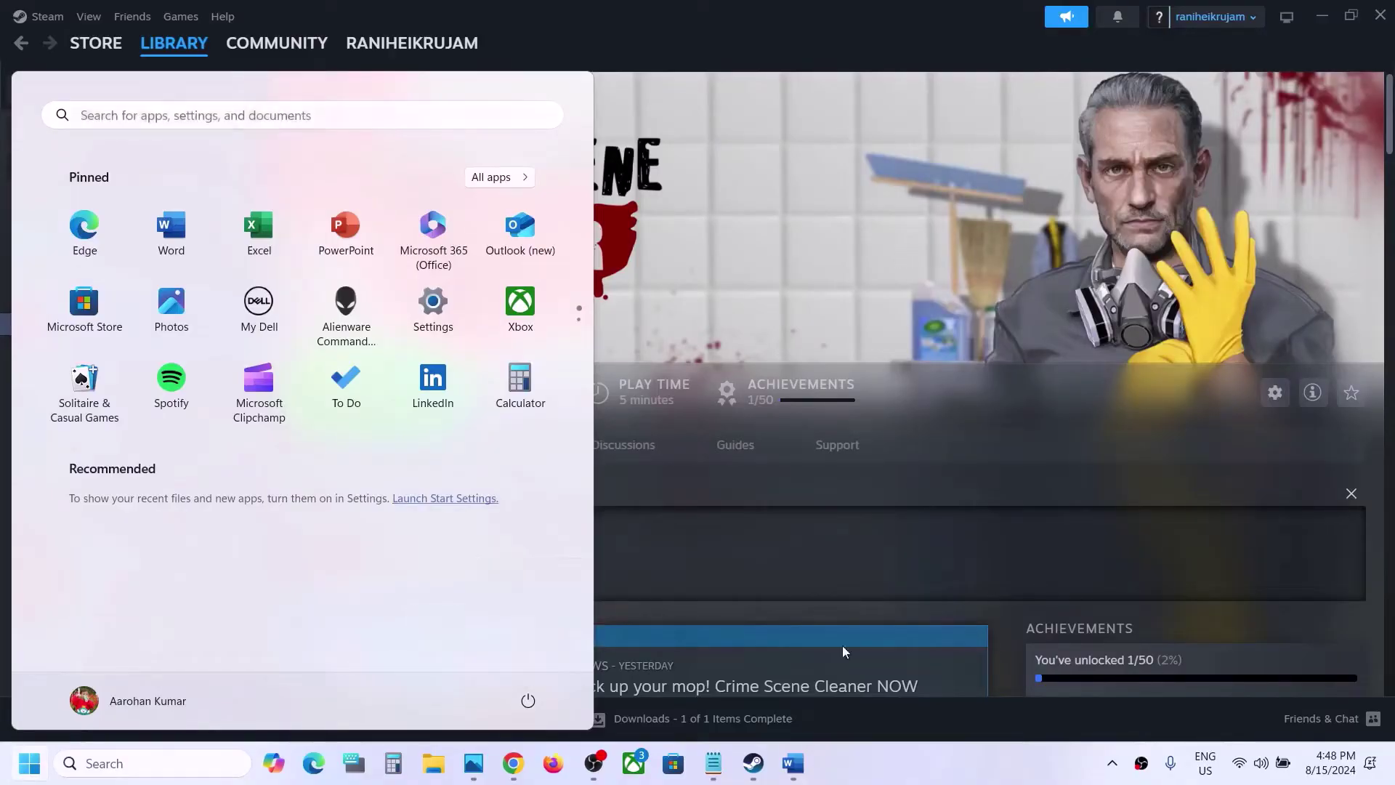
left_click(799, 773)
scroll(609, 447, "down", 2)
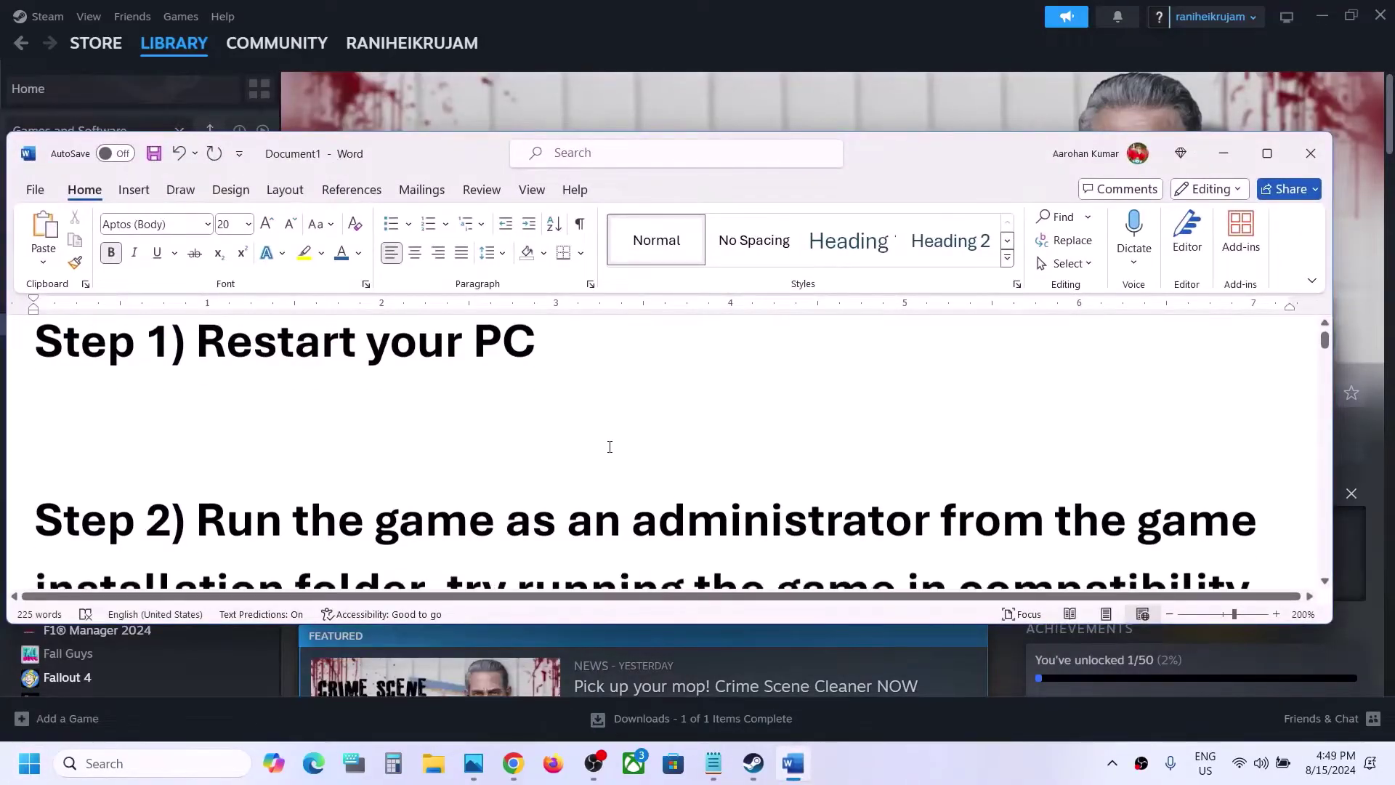
left_click_drag(209, 451, 425, 522)
left_click(666, 27)
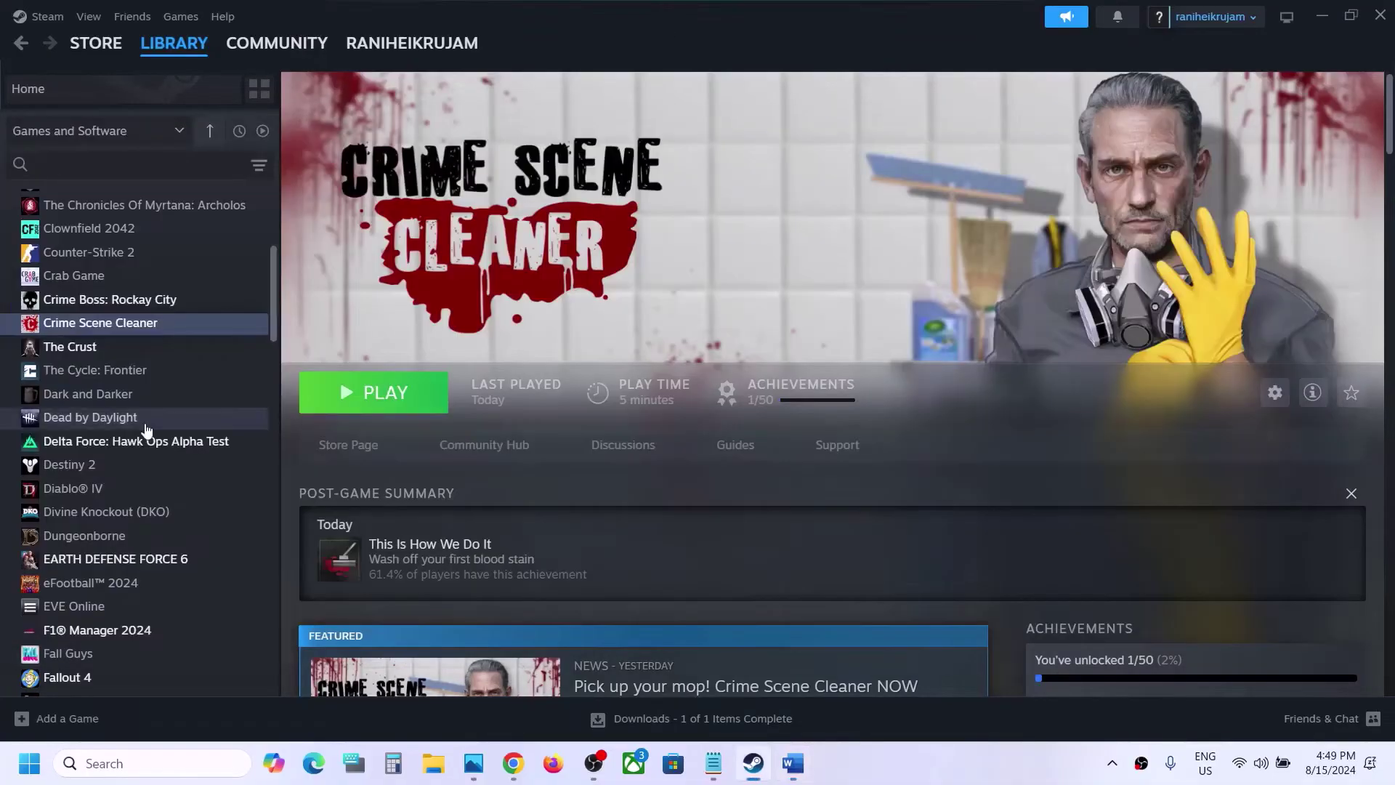
Open the local installation folder of Crime Scene Cleaner from the Steam library.
right_click(137, 324)
mouse_move(208, 427)
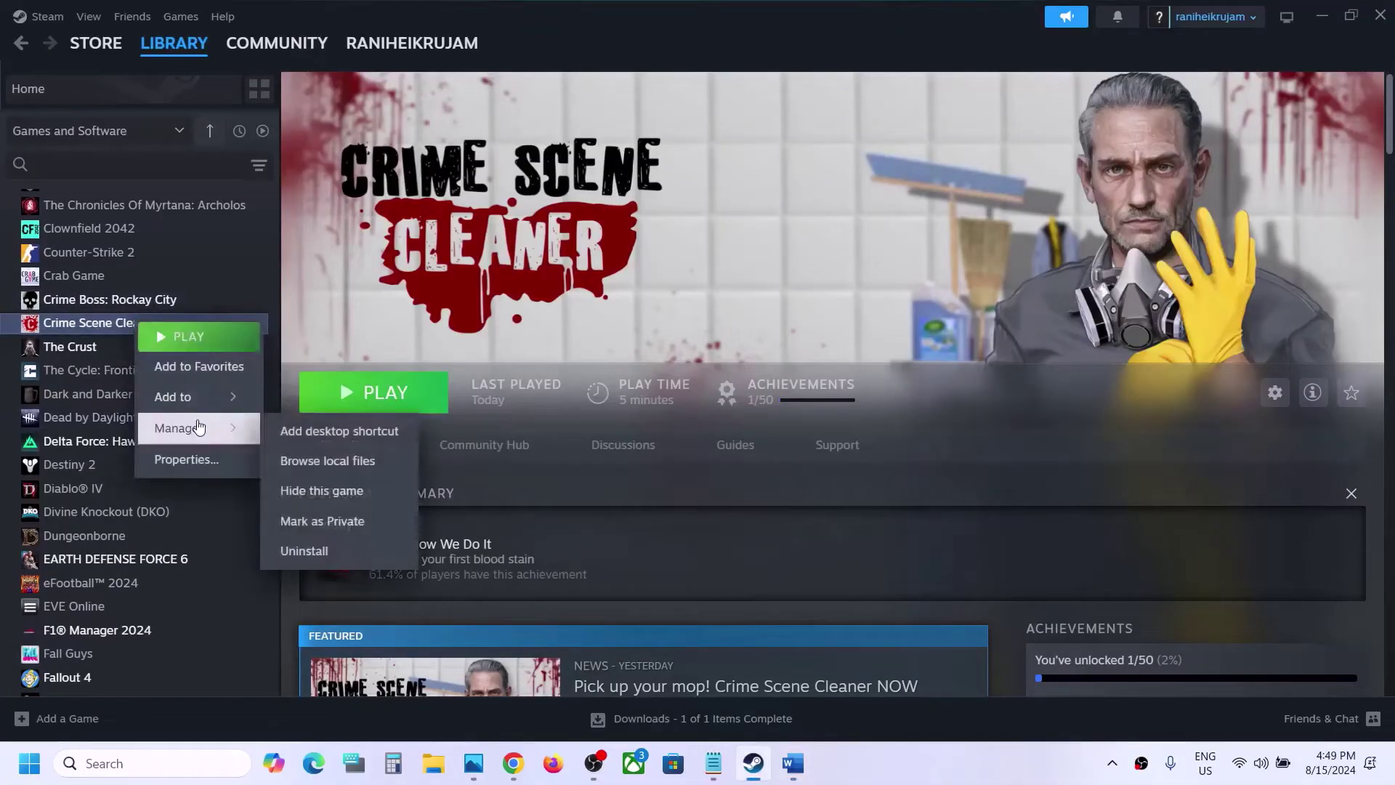
left_click(344, 466)
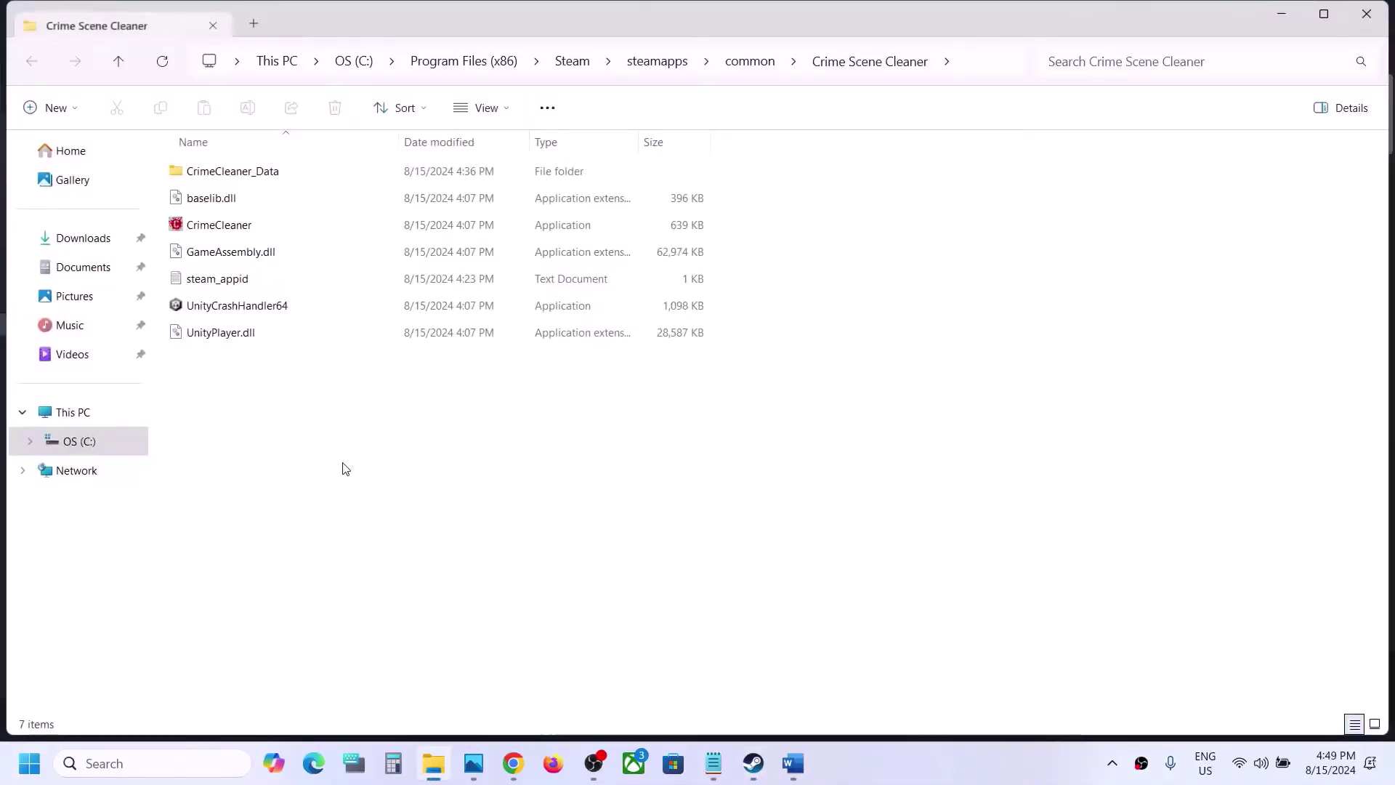
Set the CrimeCleaner application to run as an administrator and apply the change.
left_click(251, 226)
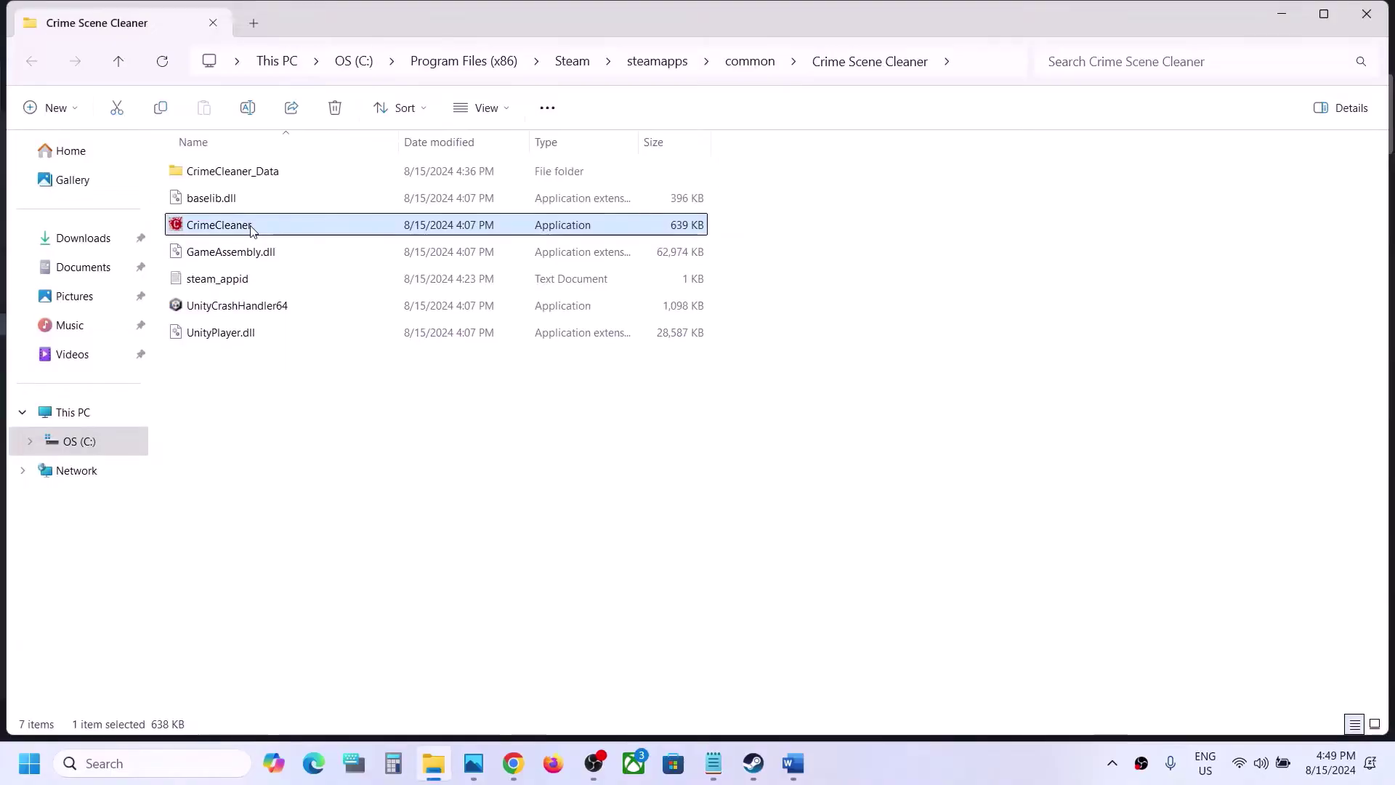
right_click(251, 228)
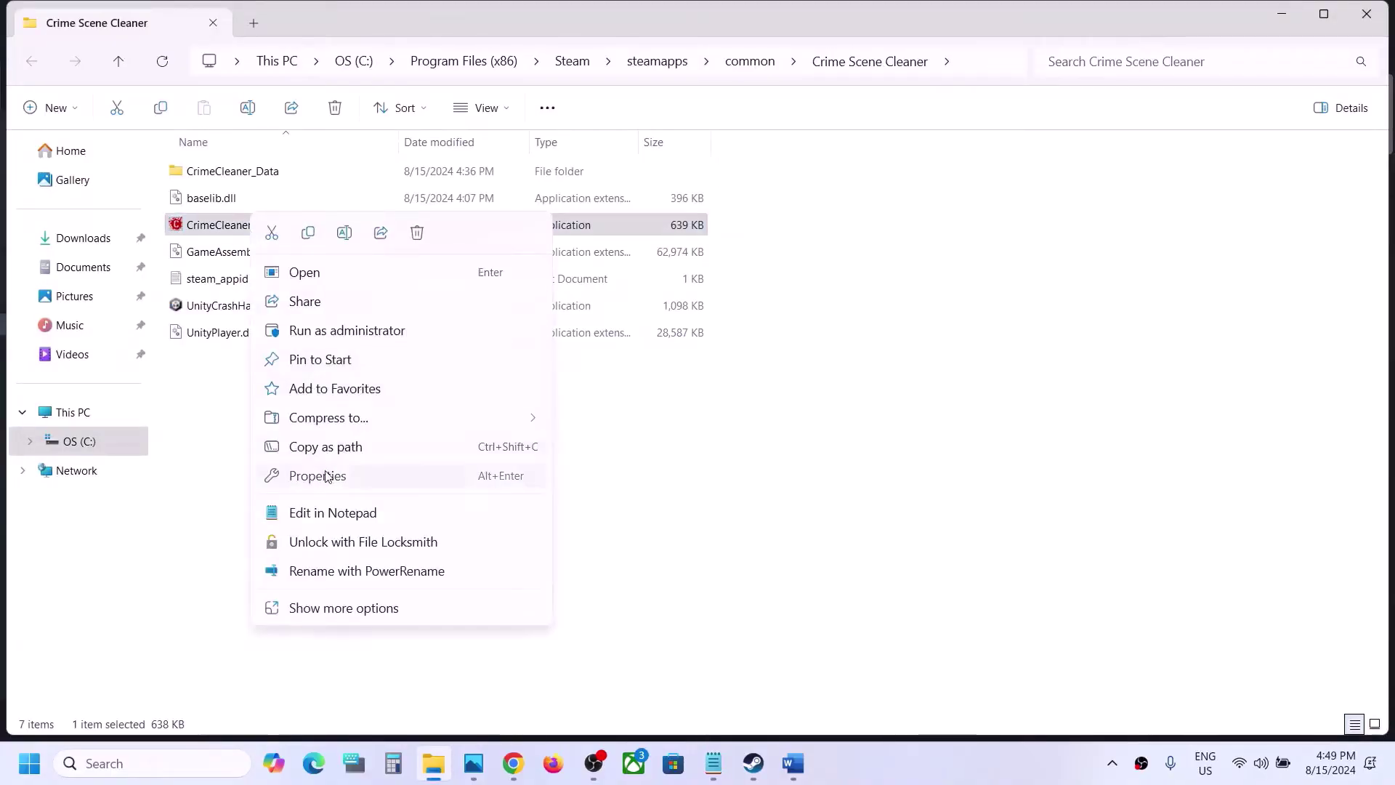
left_click(326, 477)
left_click(346, 271)
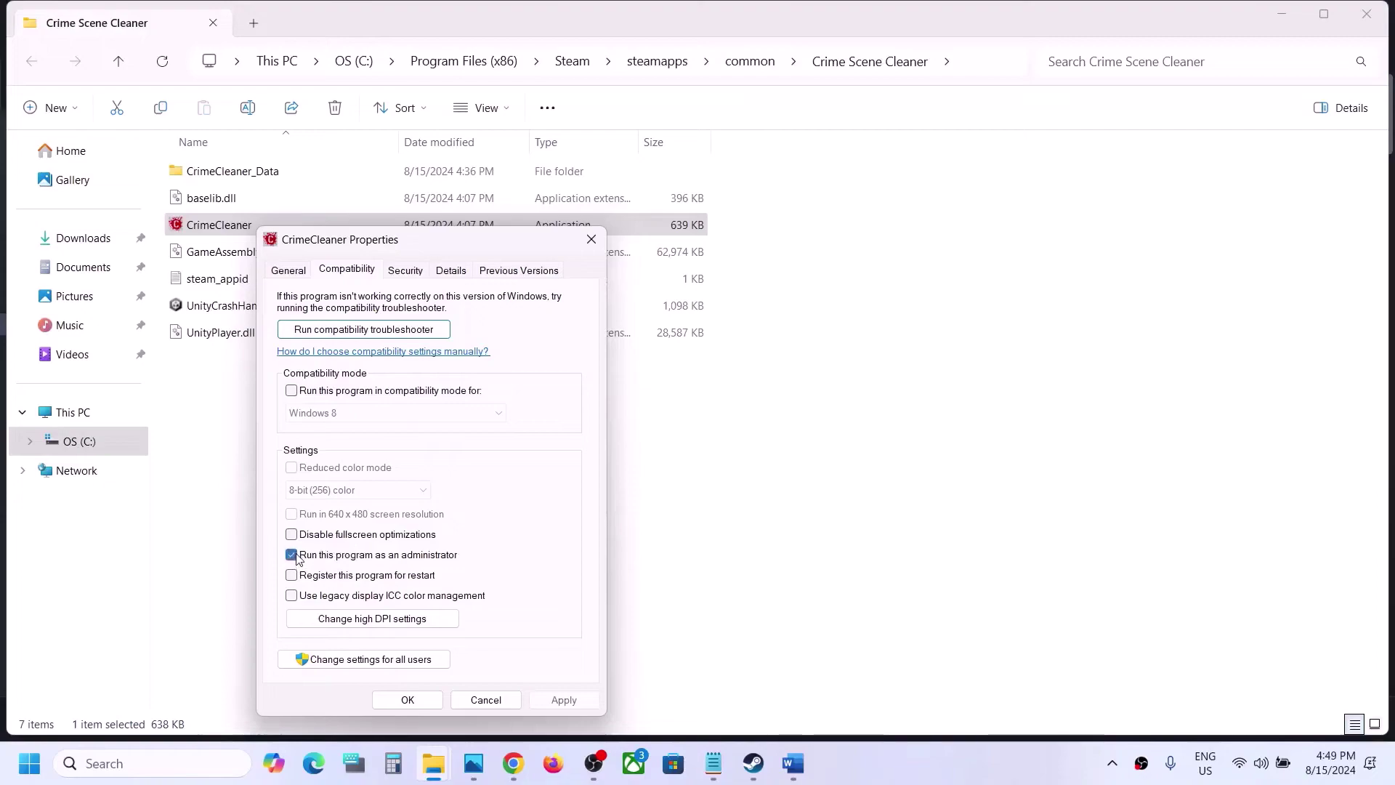
left_click(568, 702)
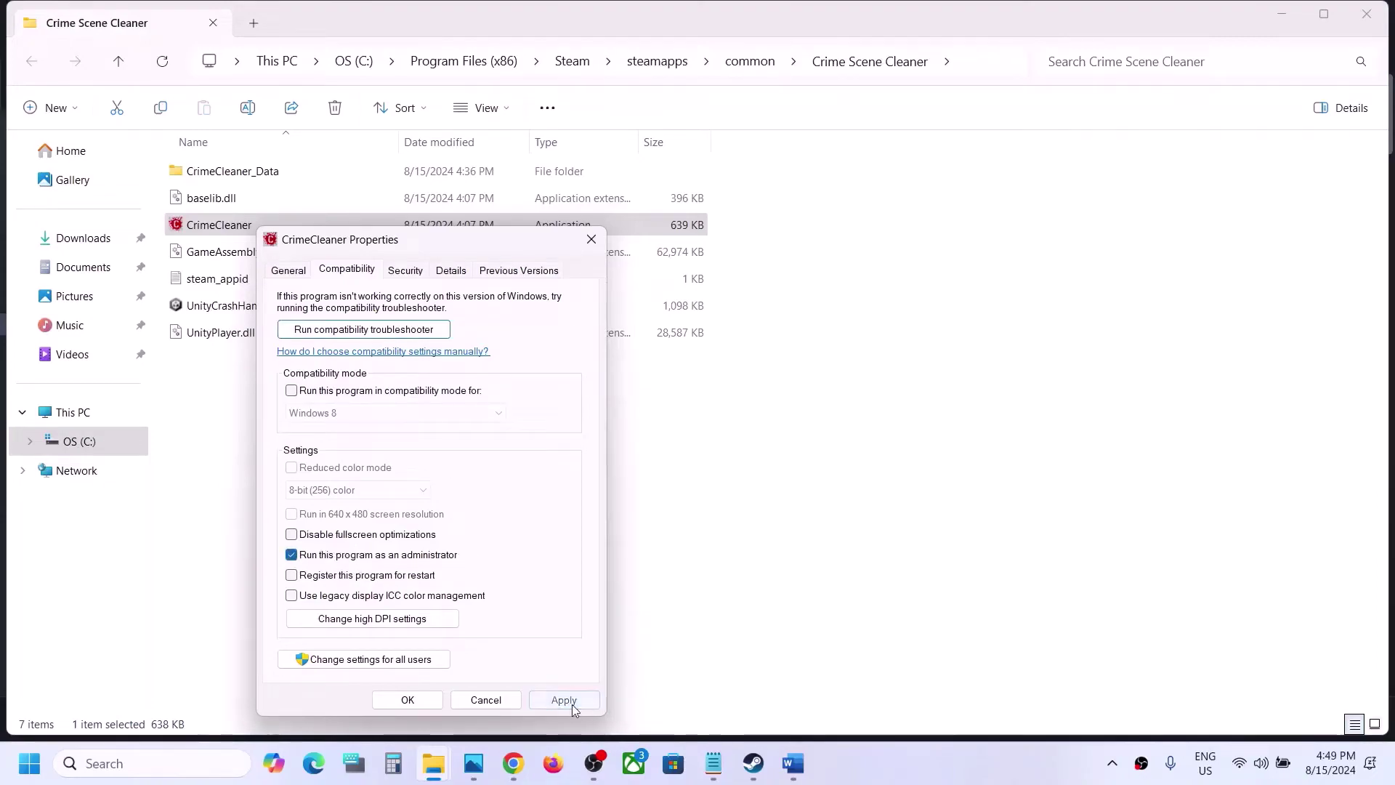
left_click(420, 701)
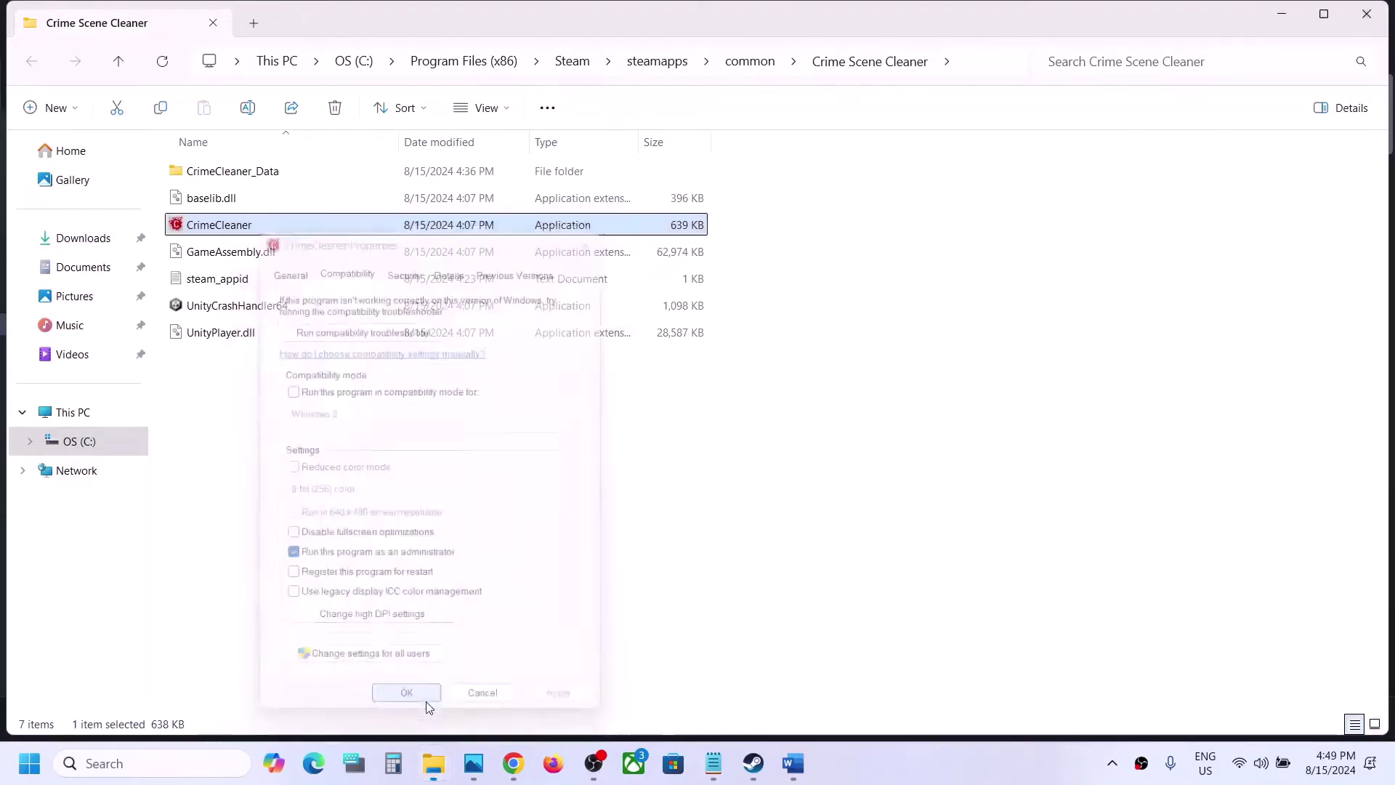
Enable compatibility mode for Windows 8 on the CrimeCleaner application and apply it.
right_click(255, 227)
left_click(336, 475)
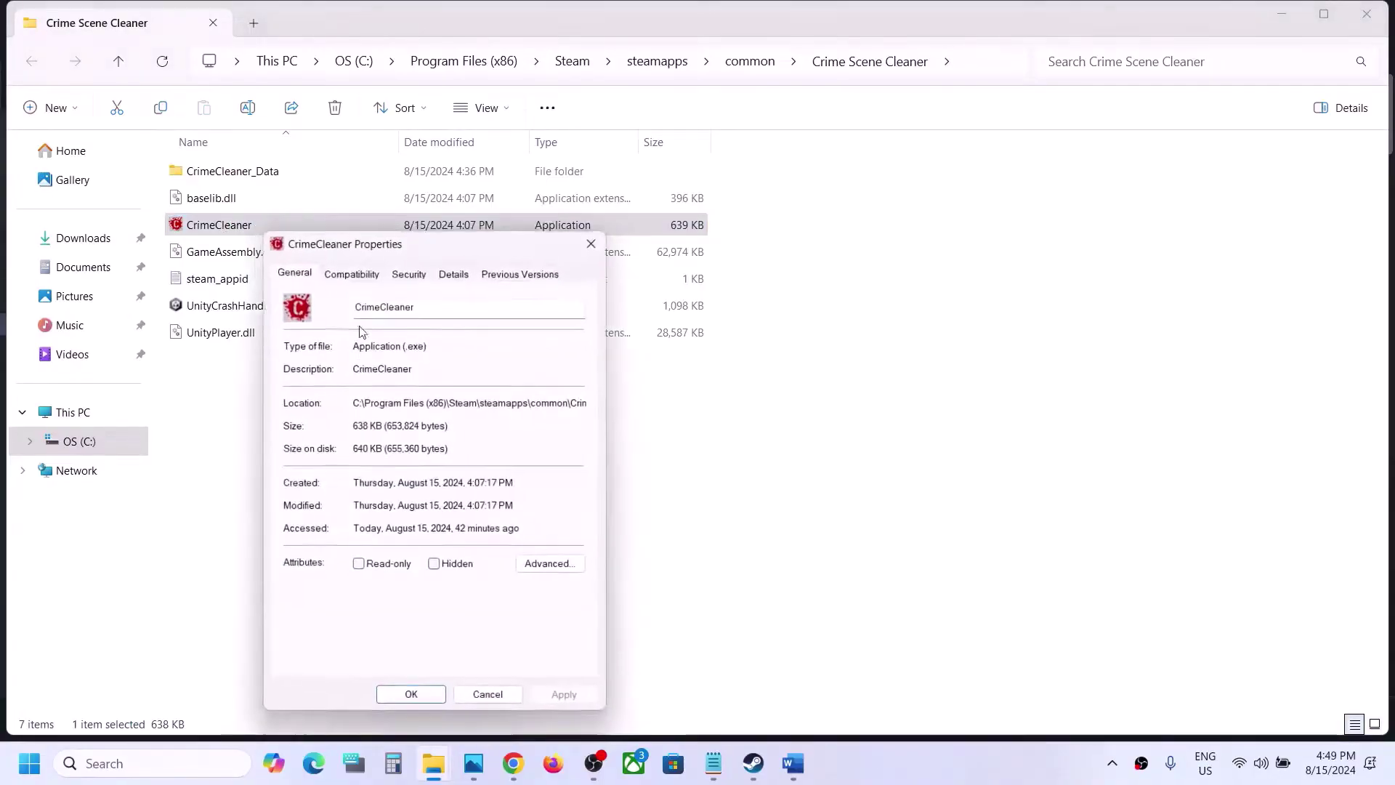
left_click(342, 273)
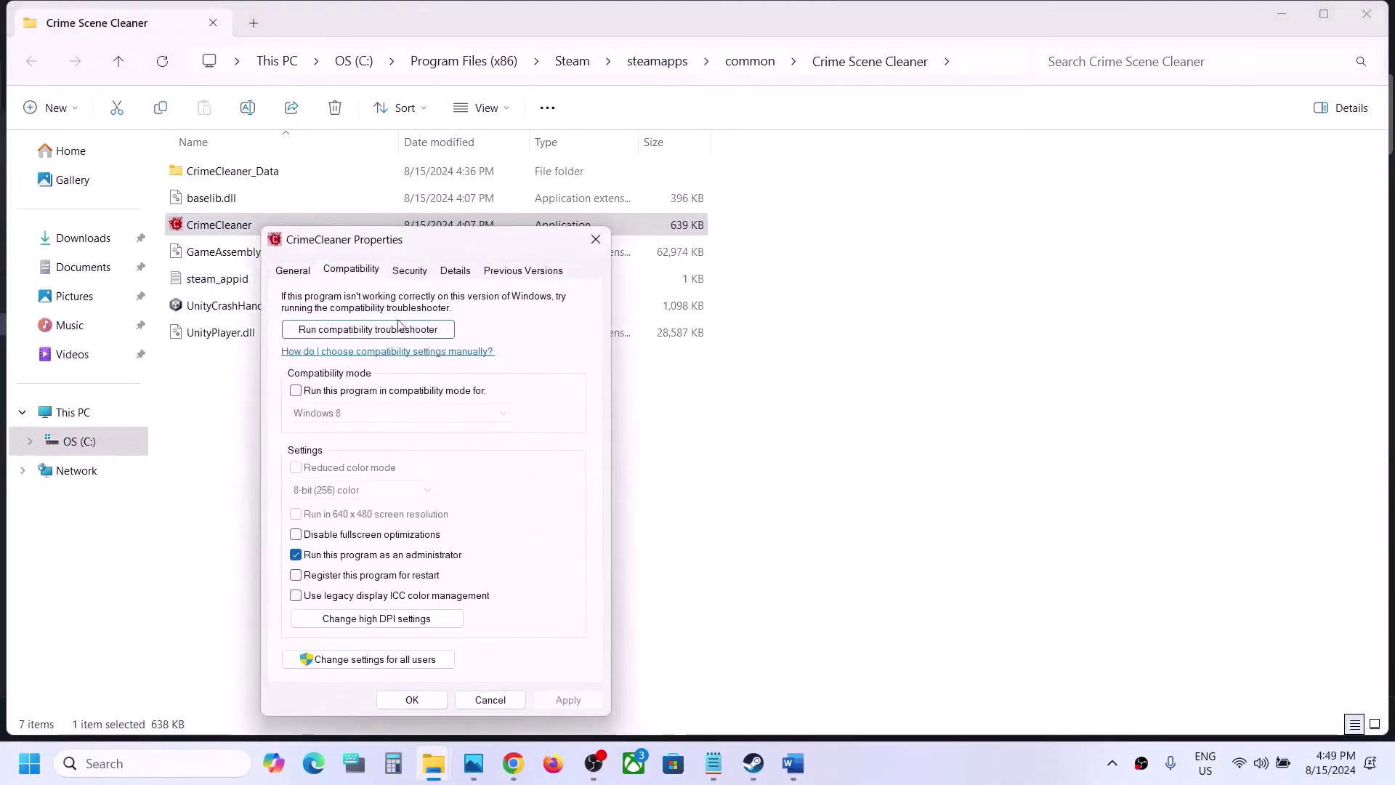
left_click(347, 395)
left_click(571, 700)
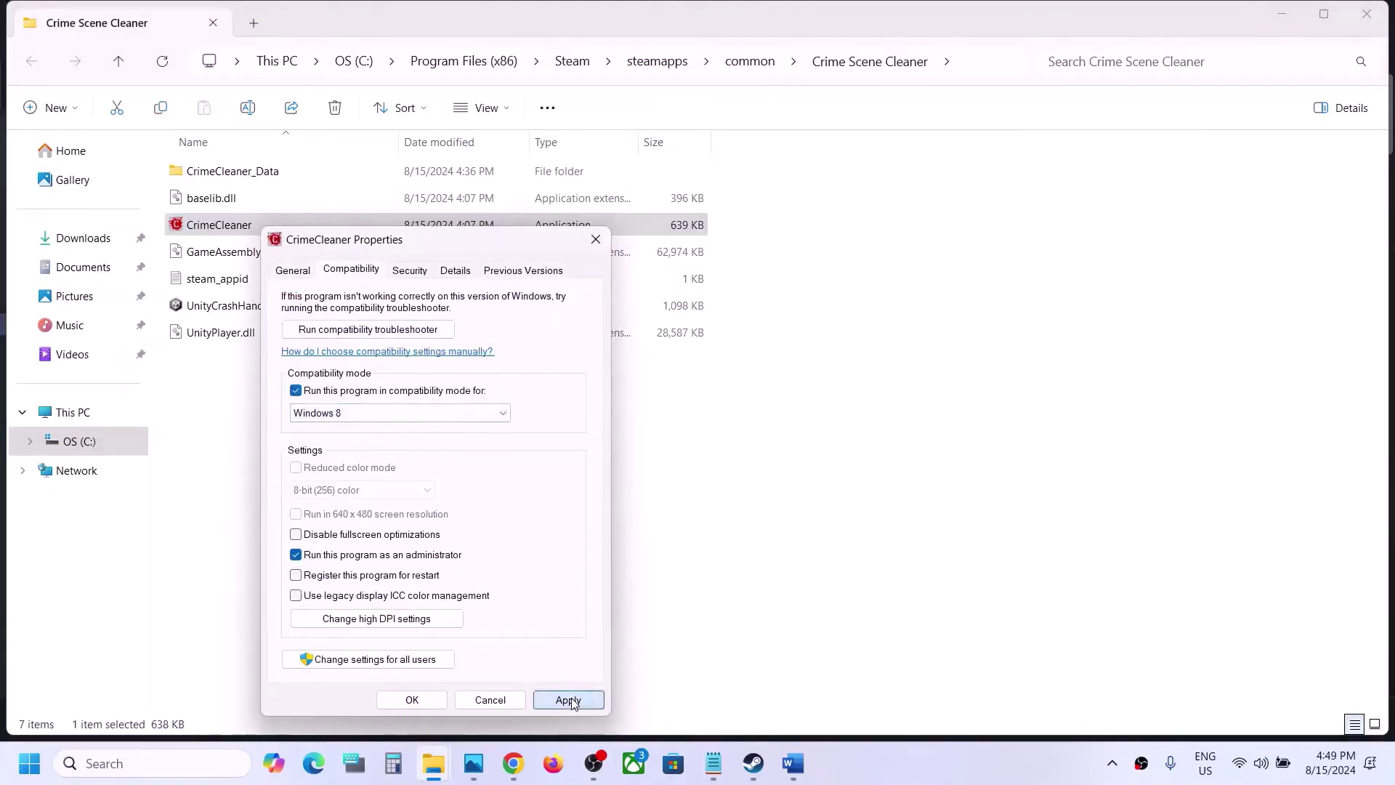
left_click(432, 700)
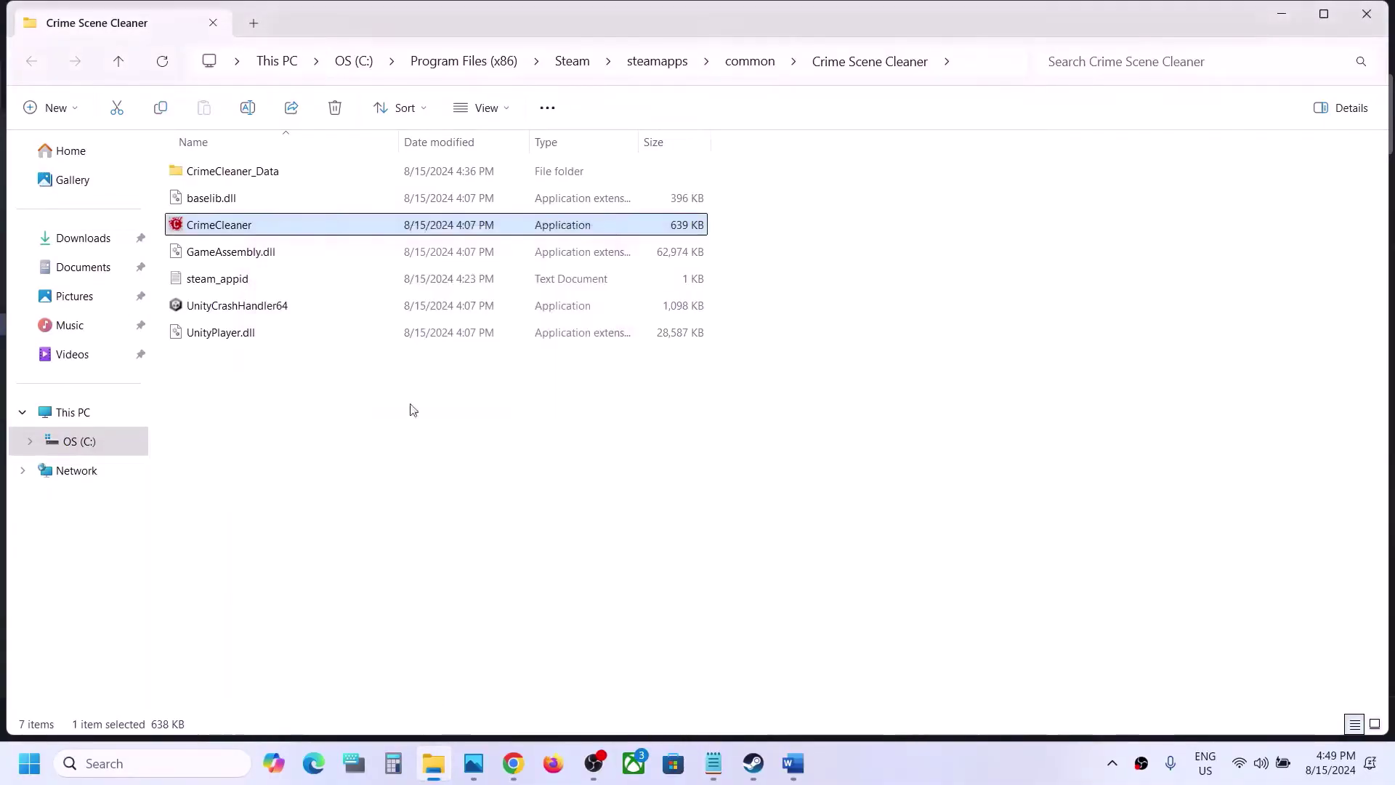
Change CrimeCleaner's compatibility mode to Windows 7 and disable fullscreen optimizations, applying both settings.
right_click(268, 227)
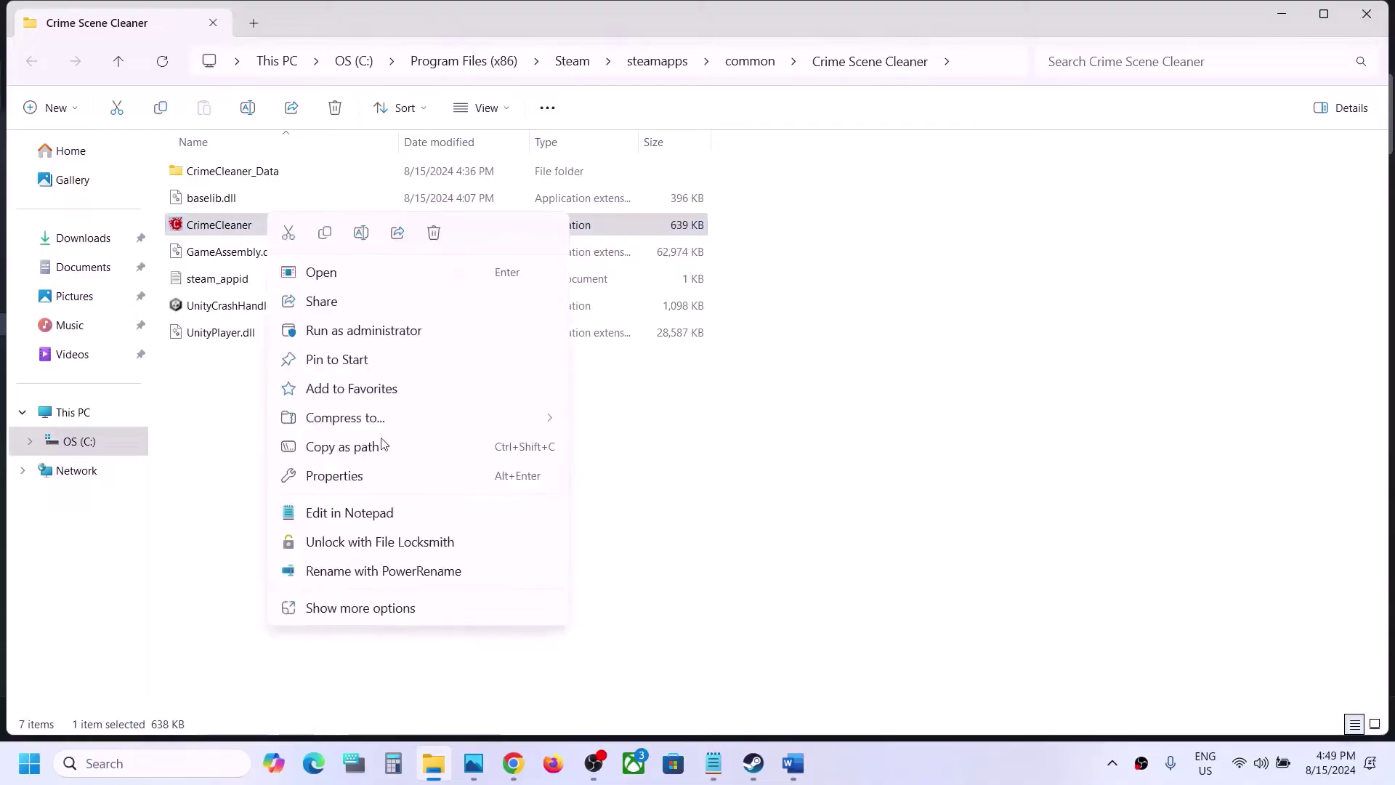
left_click(334, 476)
left_click(365, 267)
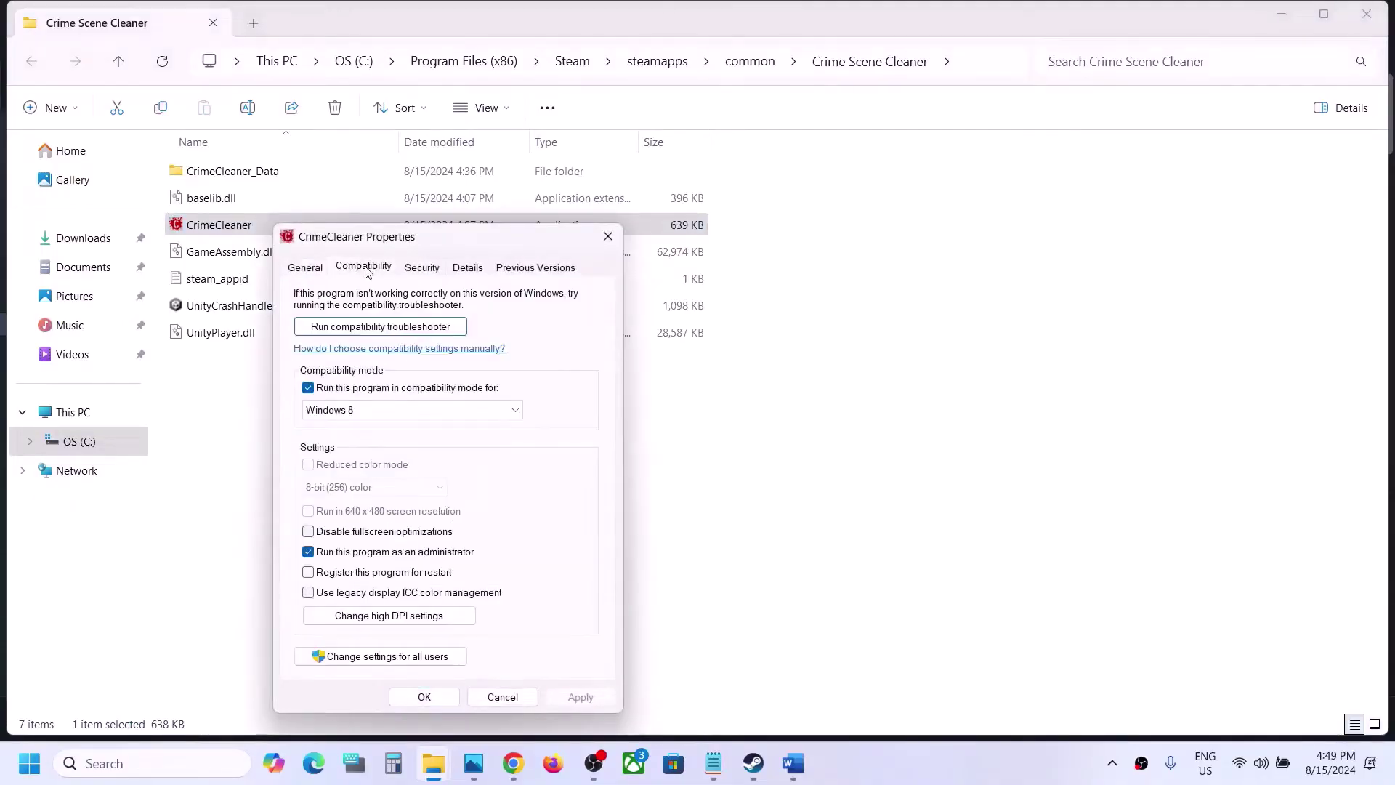
left_click(396, 414)
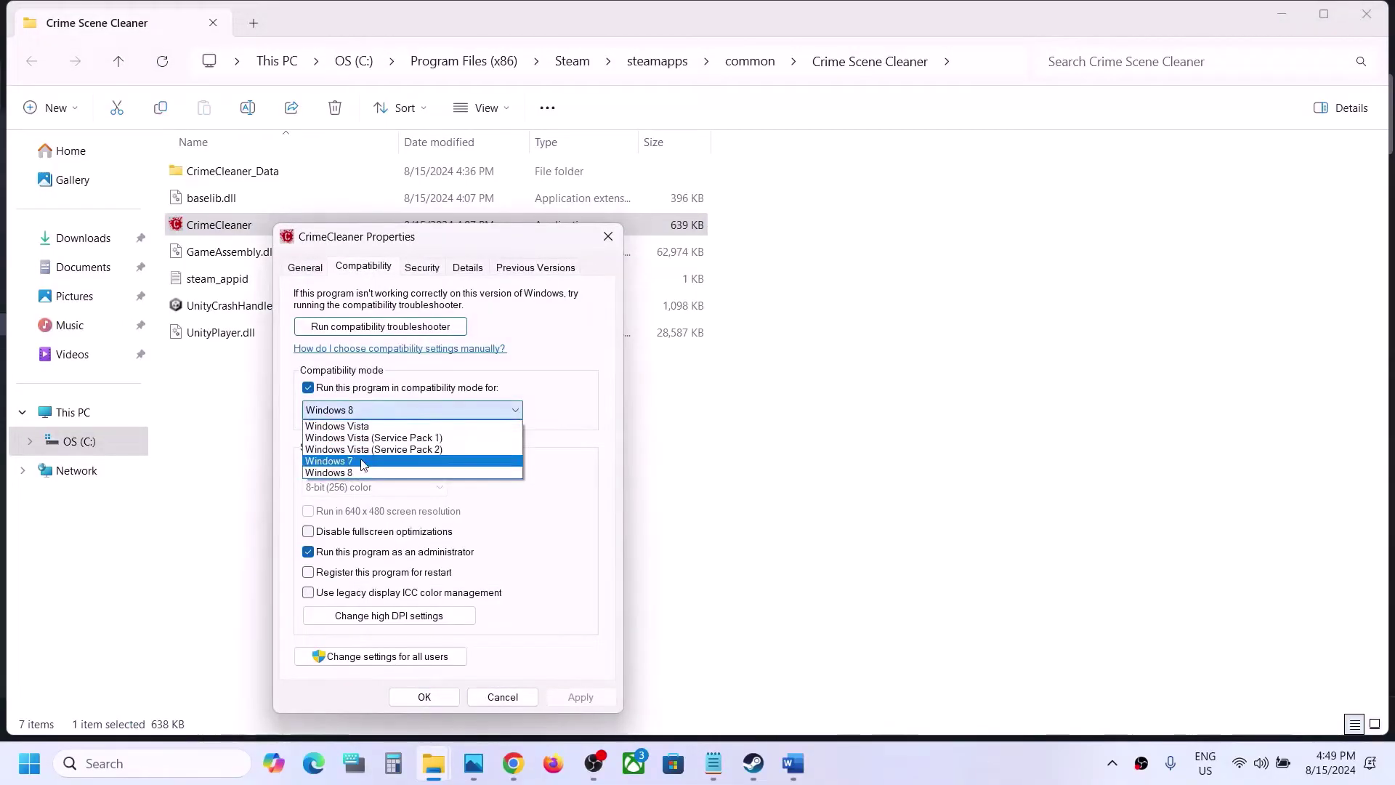
left_click(364, 463)
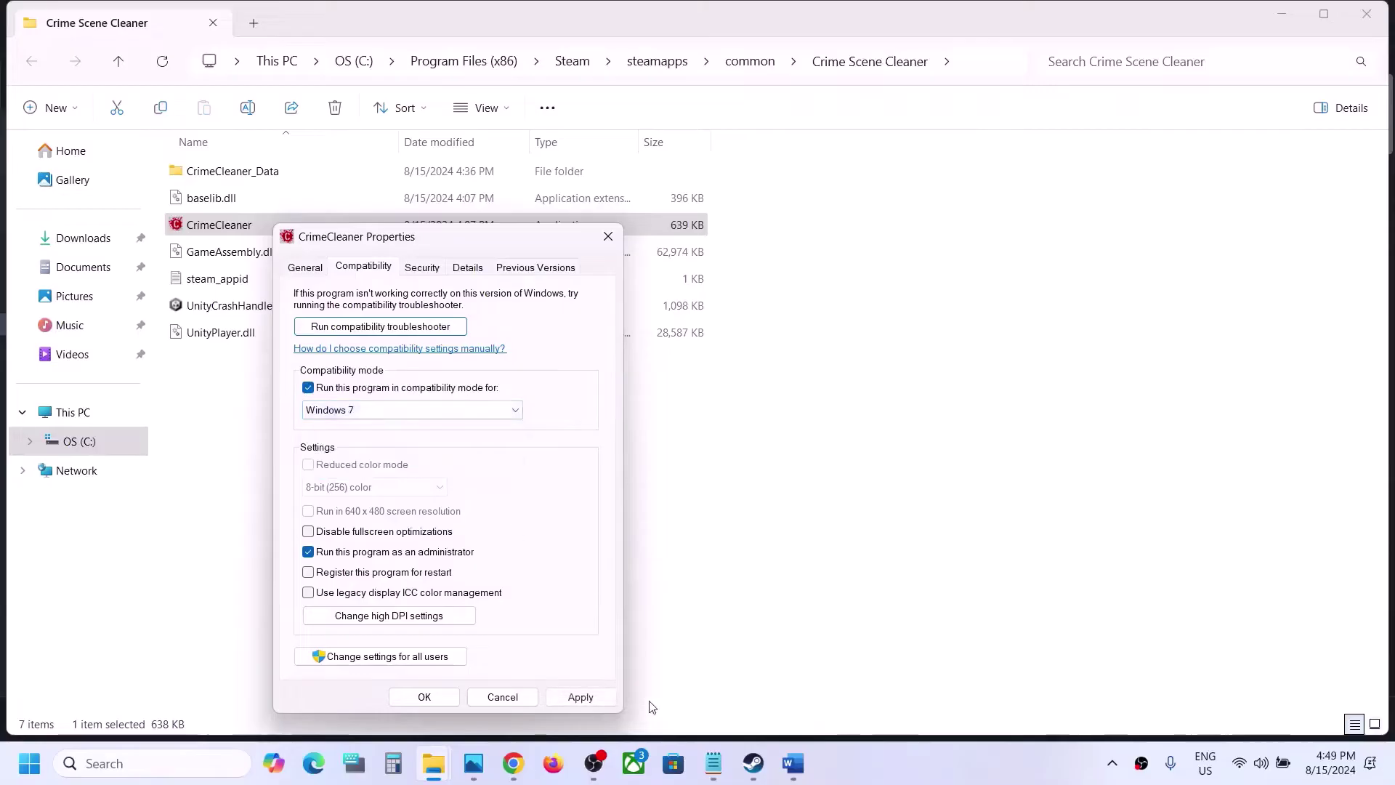
left_click(578, 699)
left_click(579, 697)
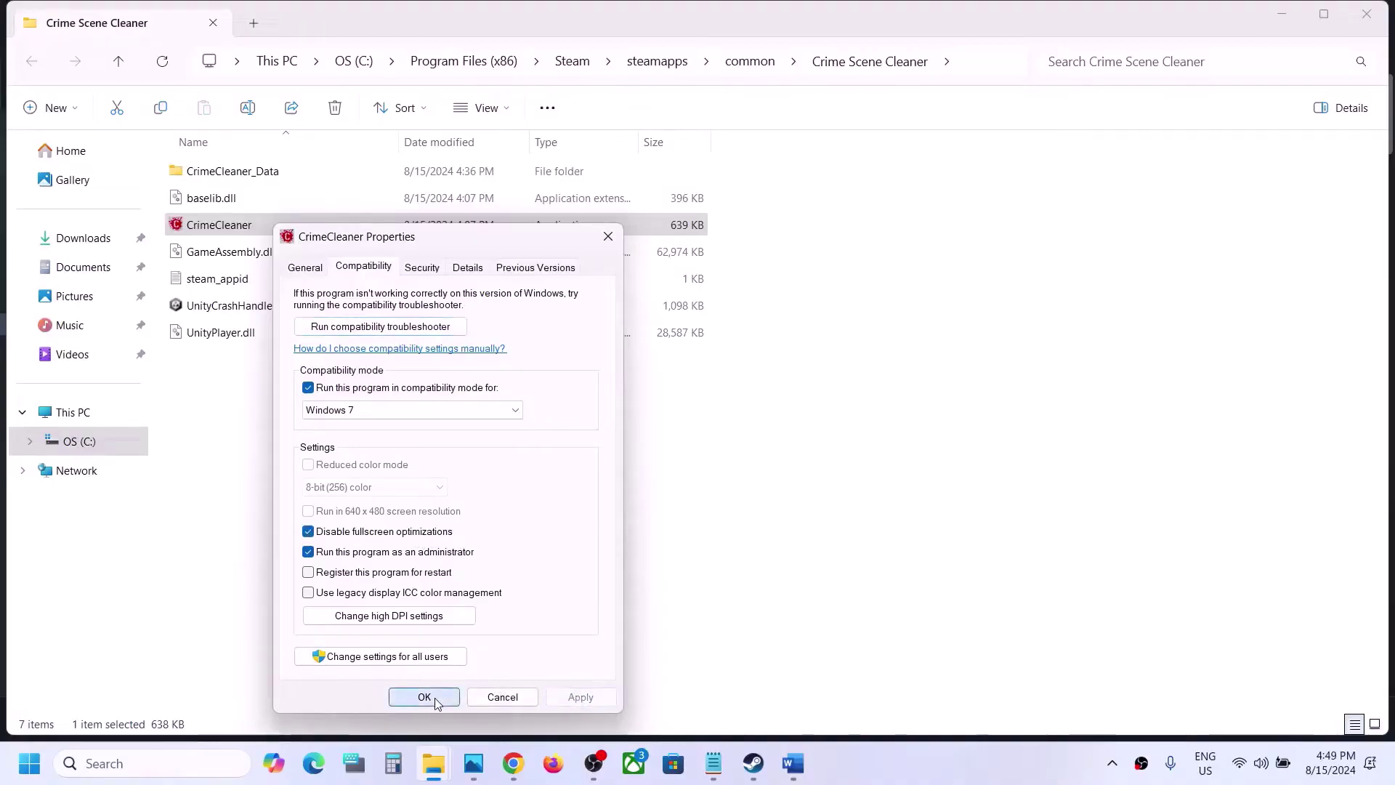
left_click(424, 697)
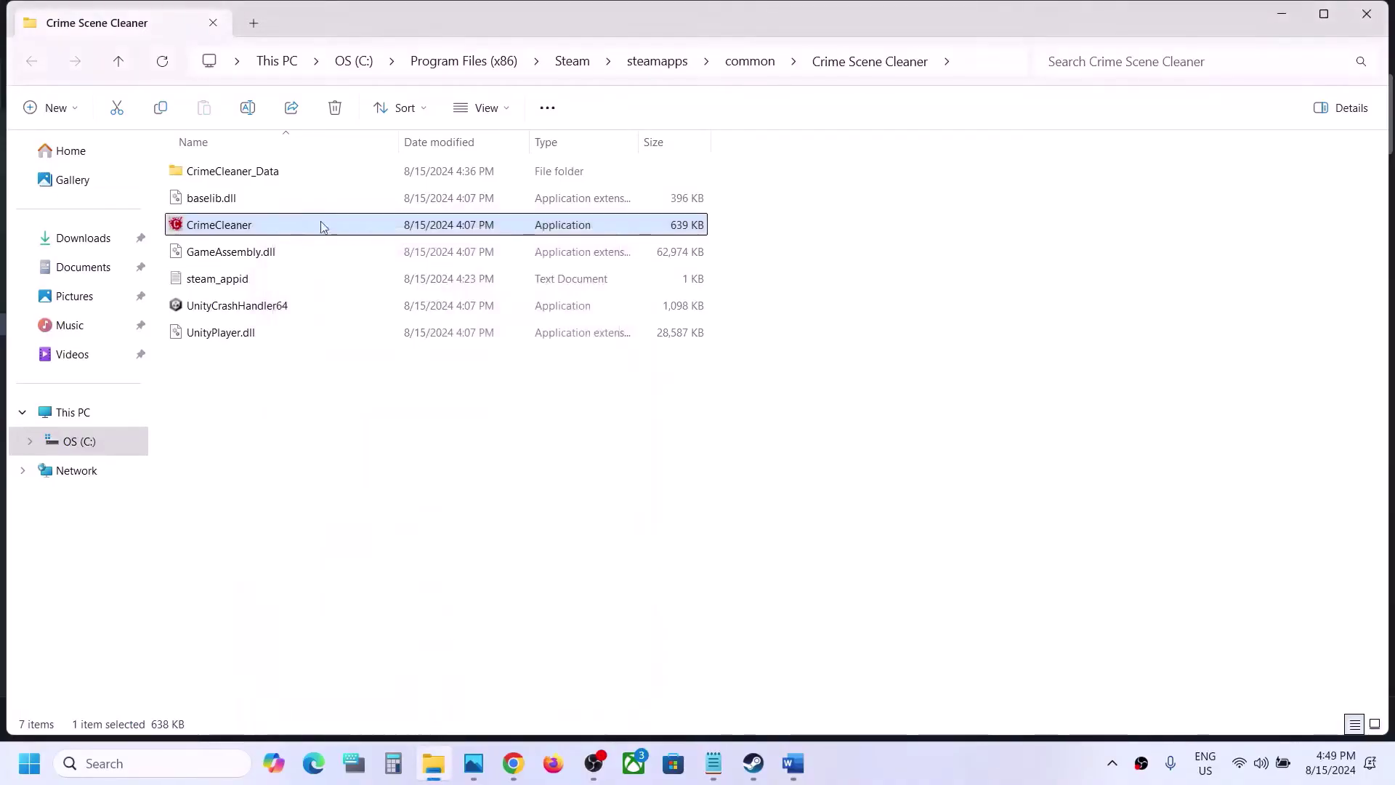
Turn off compatibility mode, the fullscreen optimizations override and the administrator setting for CrimeCleaner, and apply the changes.
right_click(232, 226)
left_click(318, 477)
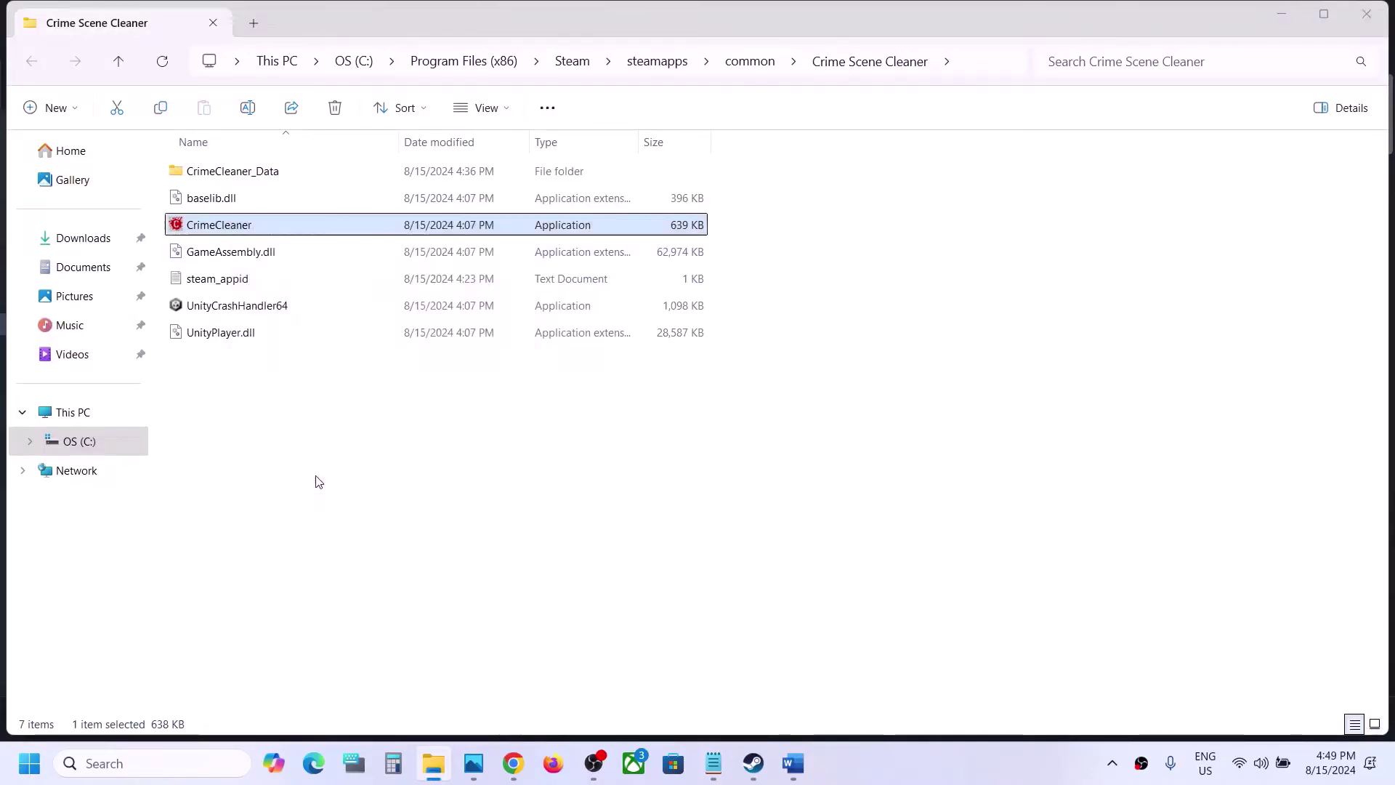
left_click(326, 274)
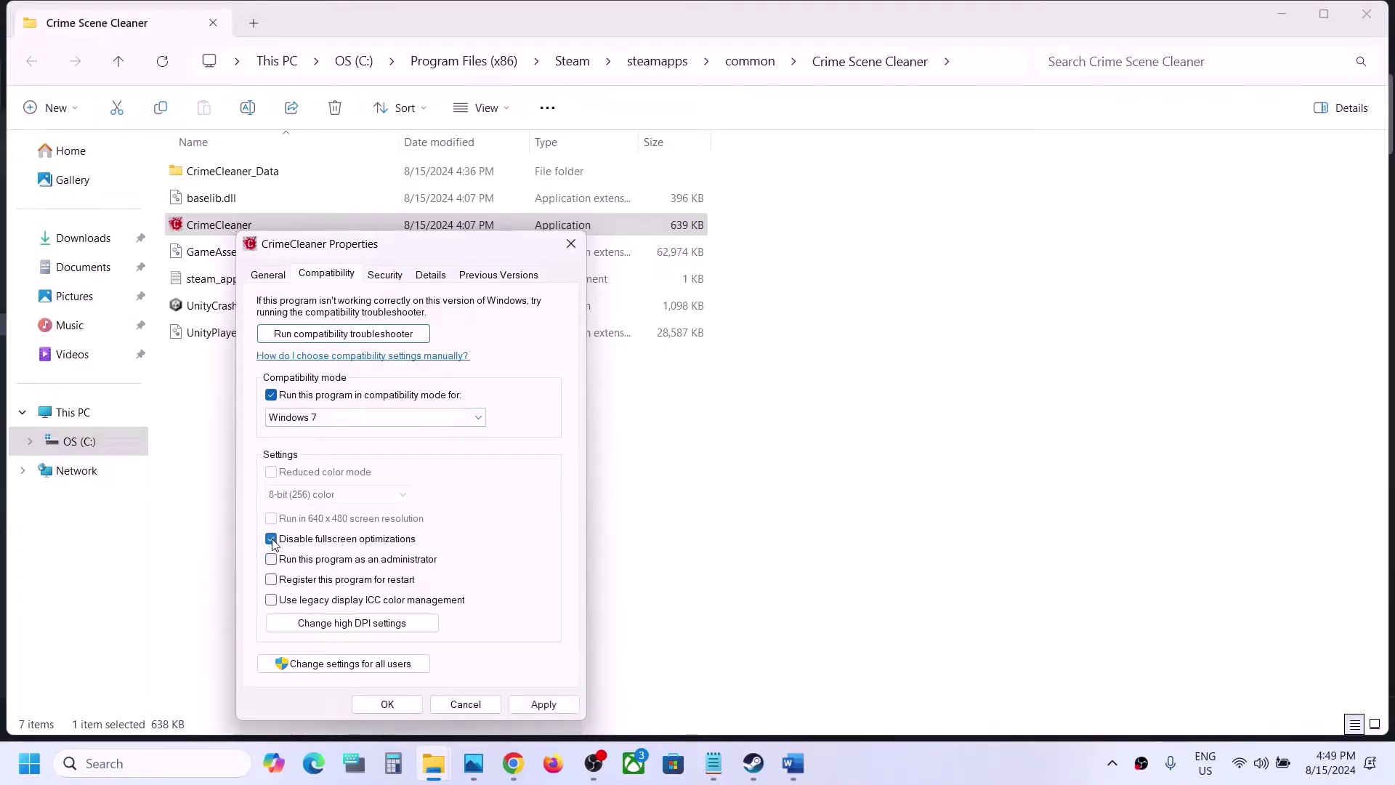
left_click(271, 395)
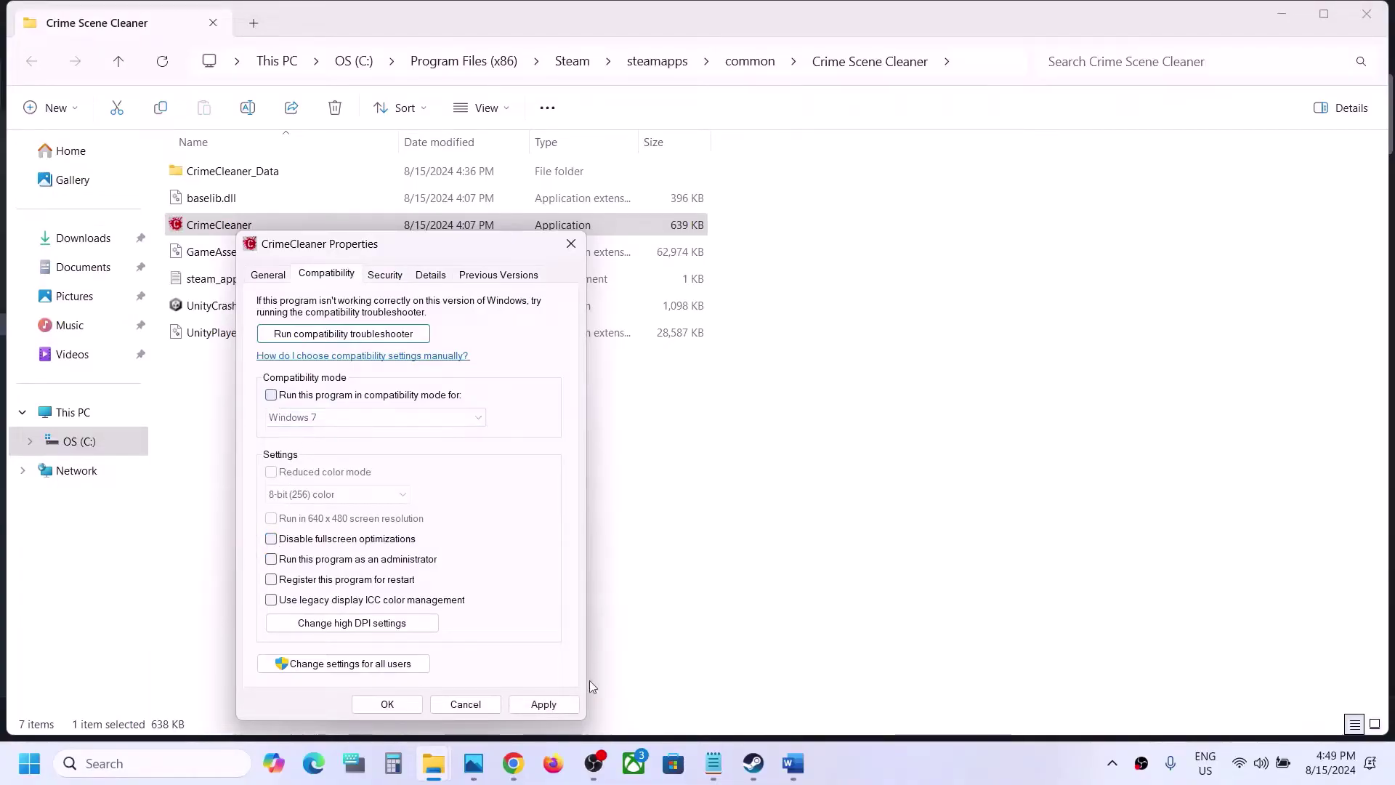
left_click(544, 704)
left_click(388, 704)
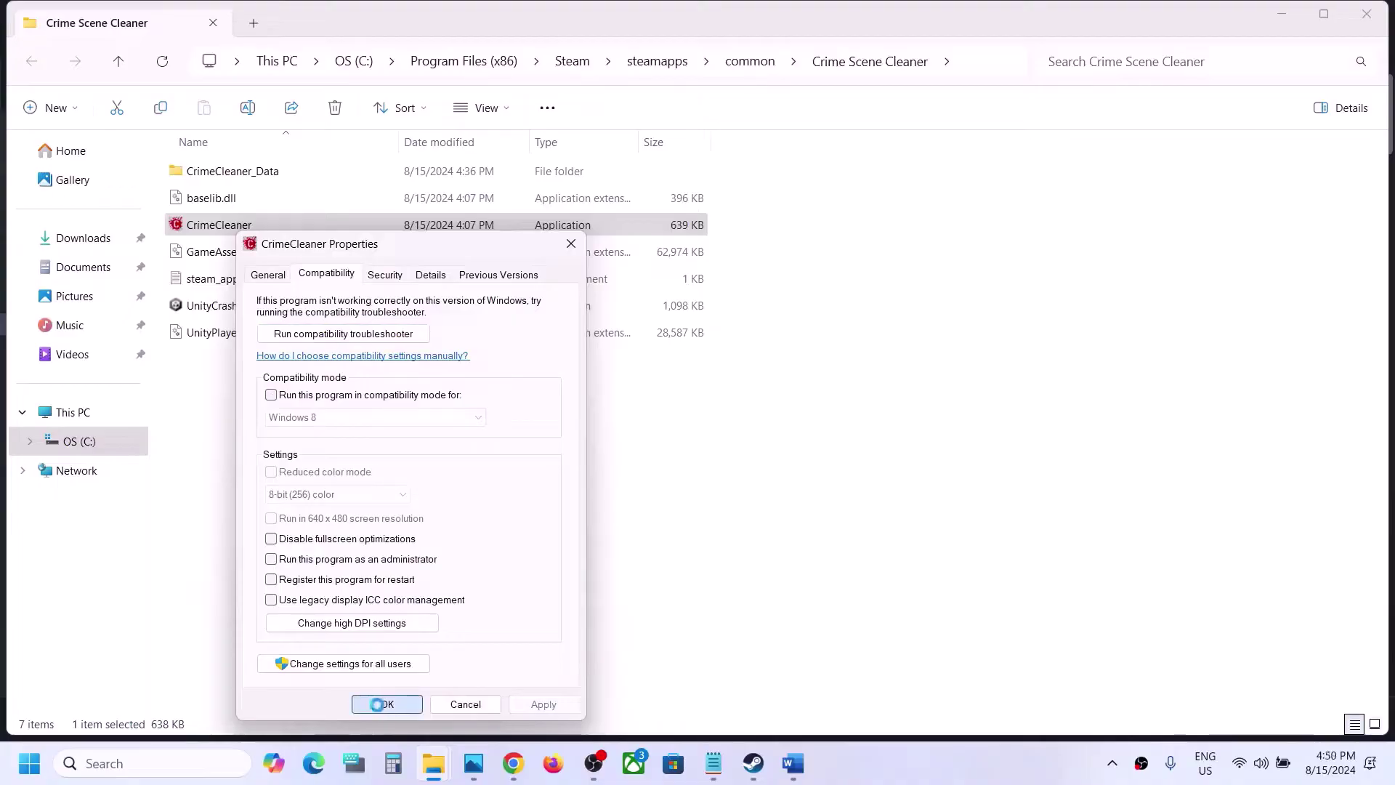
Switch to the Word document, maximize it and read the Step 3 instructions on allowing the game exe in the antivirus program.
left_click(792, 698)
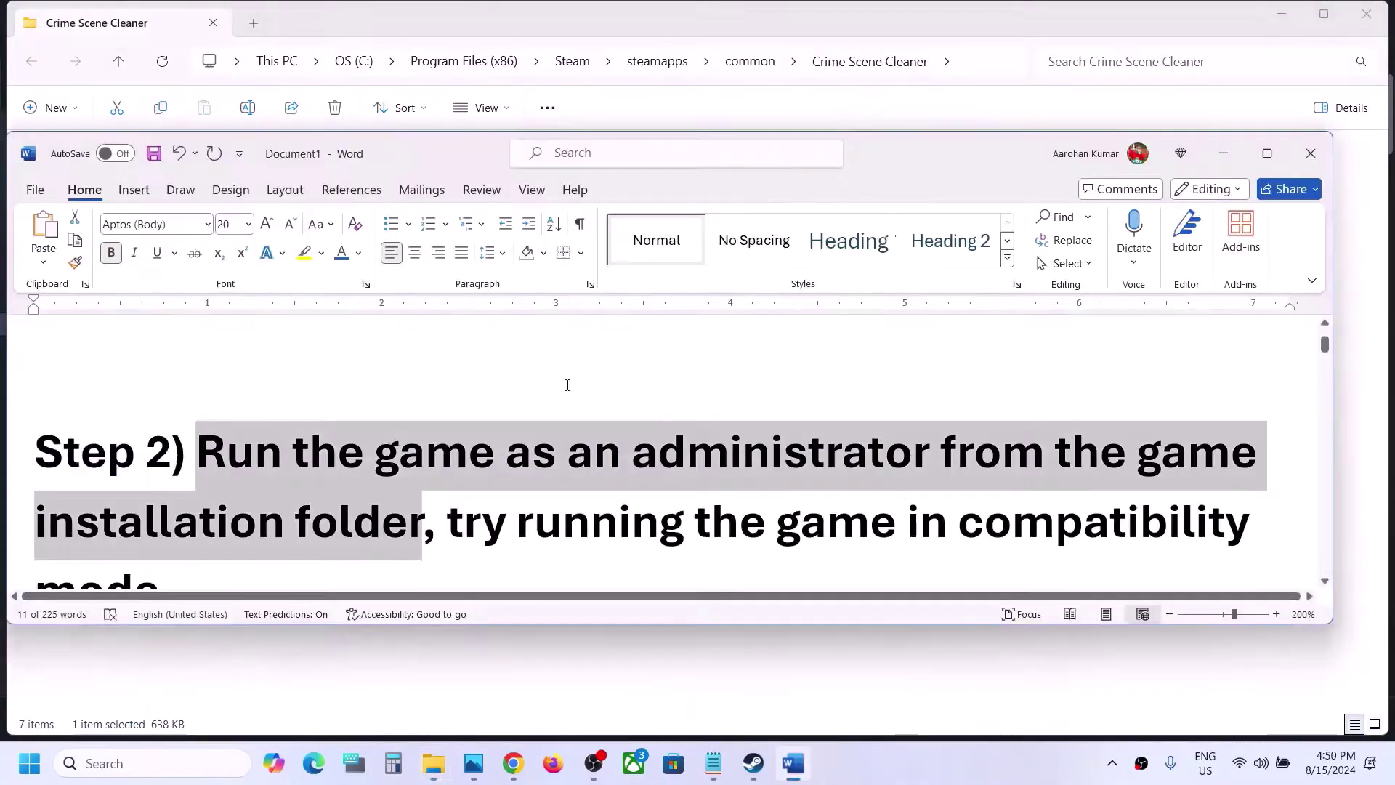
scroll(555, 384, "down", 5)
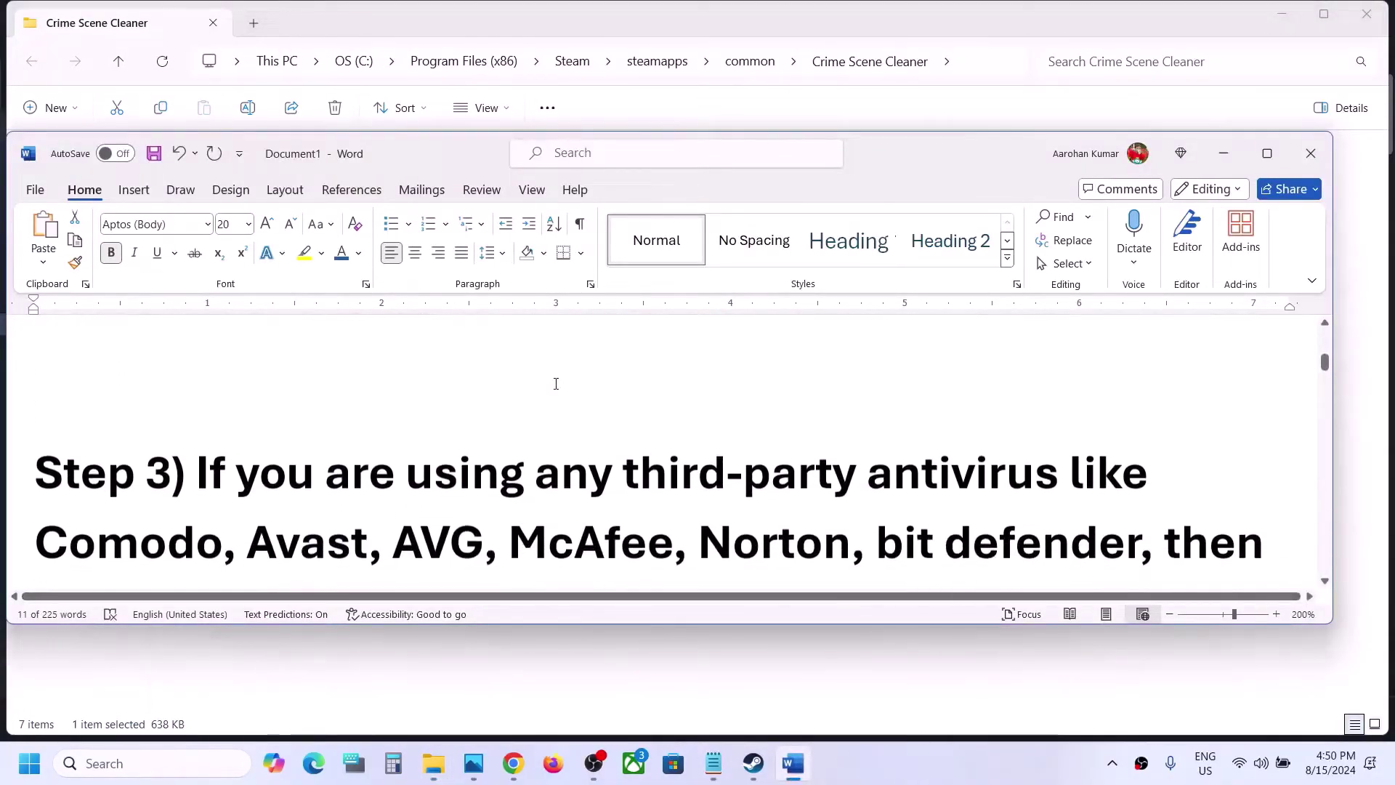
left_click(1267, 152)
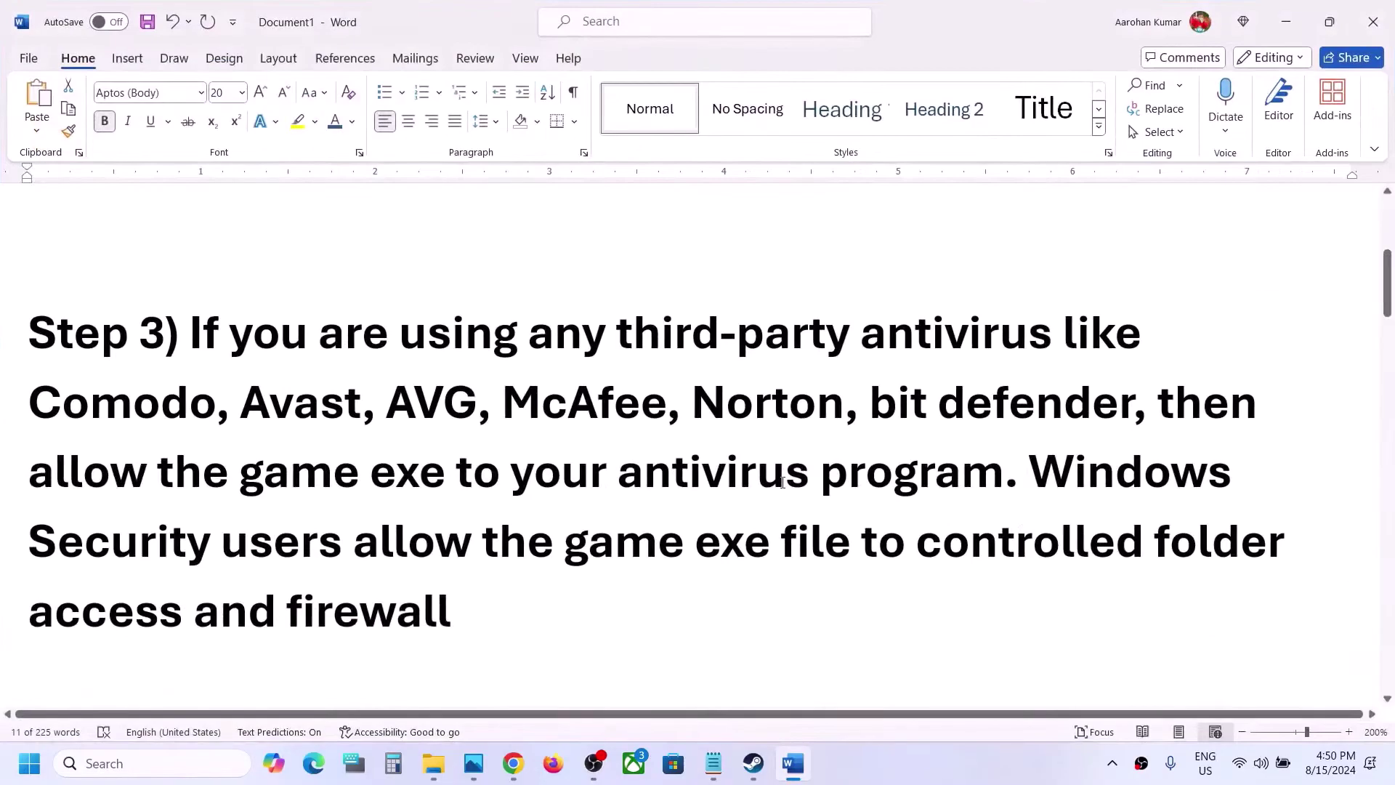
left_click_drag(248, 388, 212, 411)
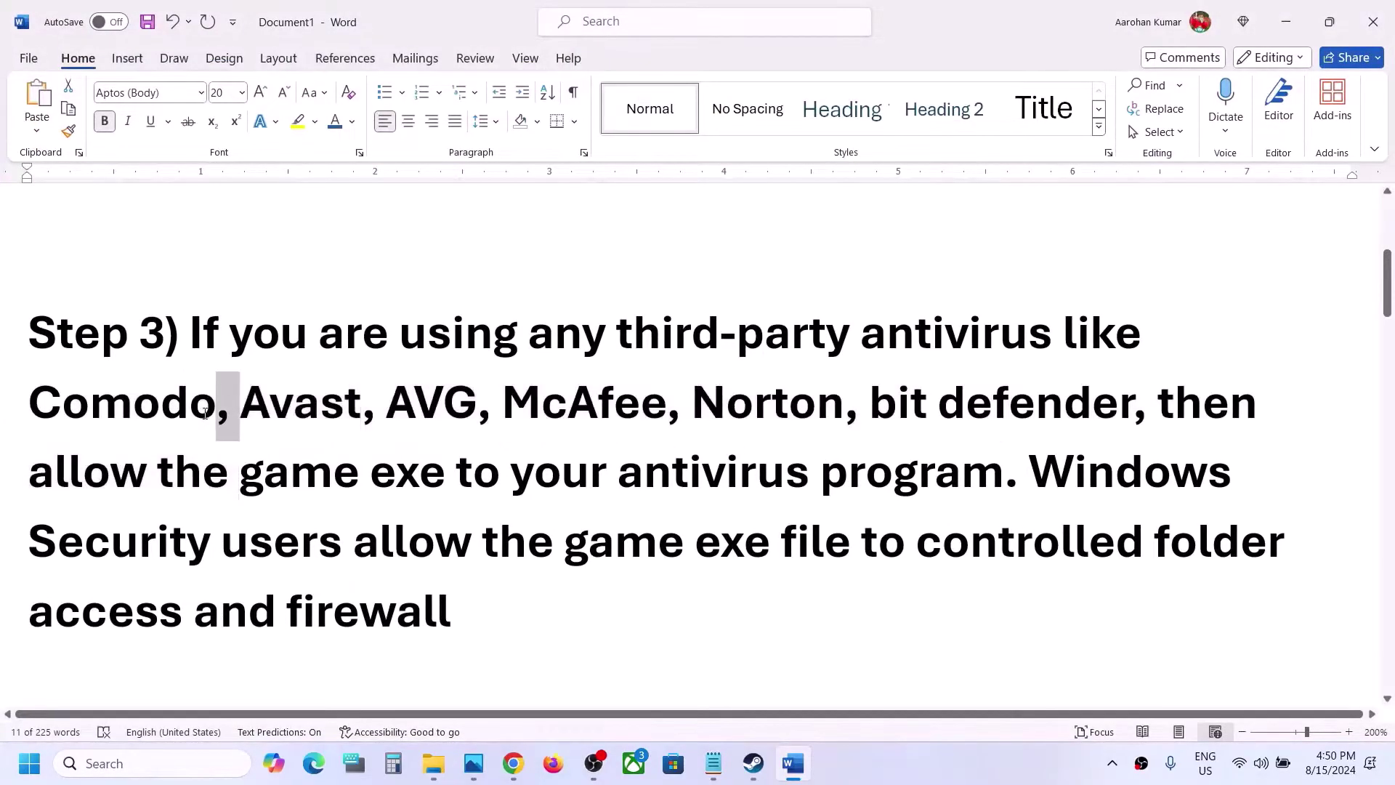
left_click(204, 414)
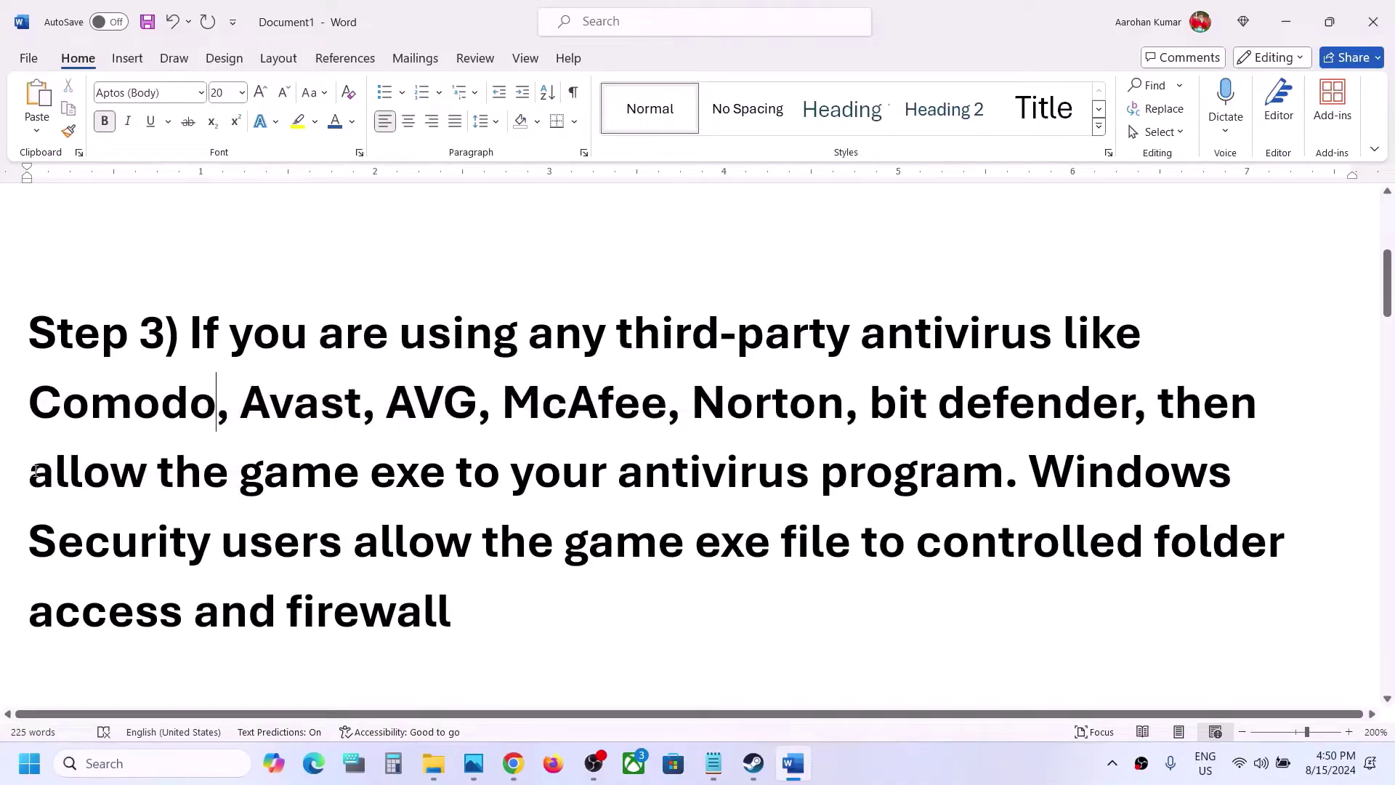
left_click_drag(34, 471, 893, 464)
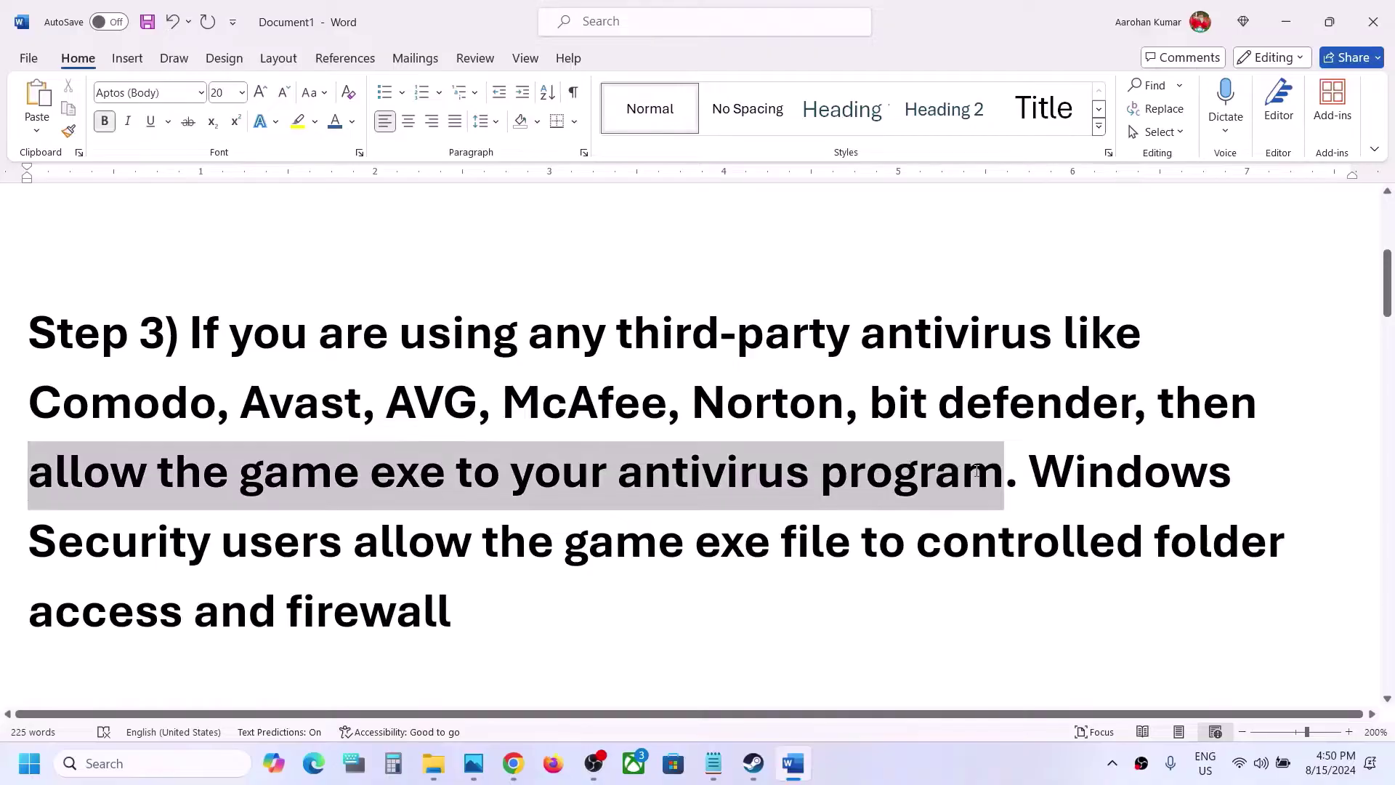
left_click(921, 527)
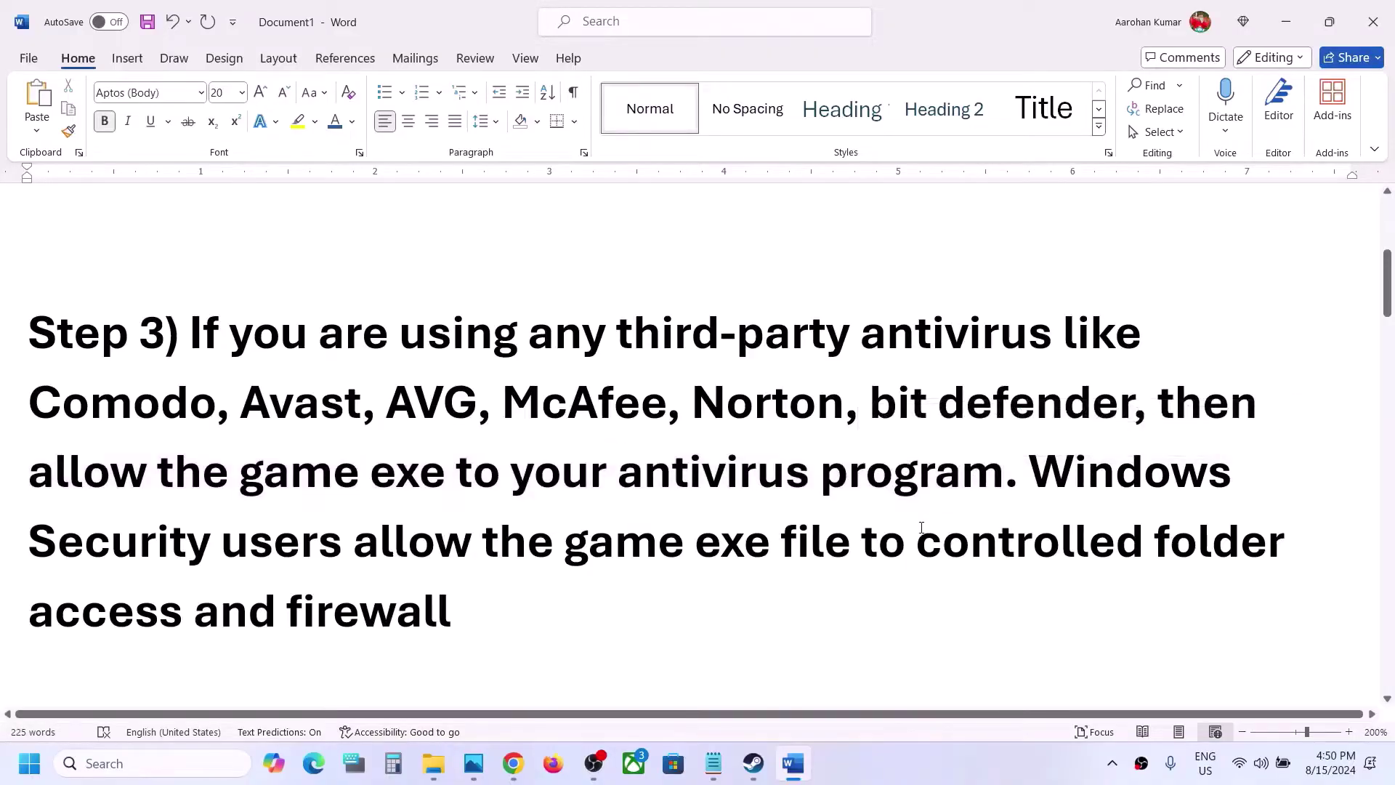
Switch to Windows Settings and open Virus & threat protection in Windows Security.
key("super+i")
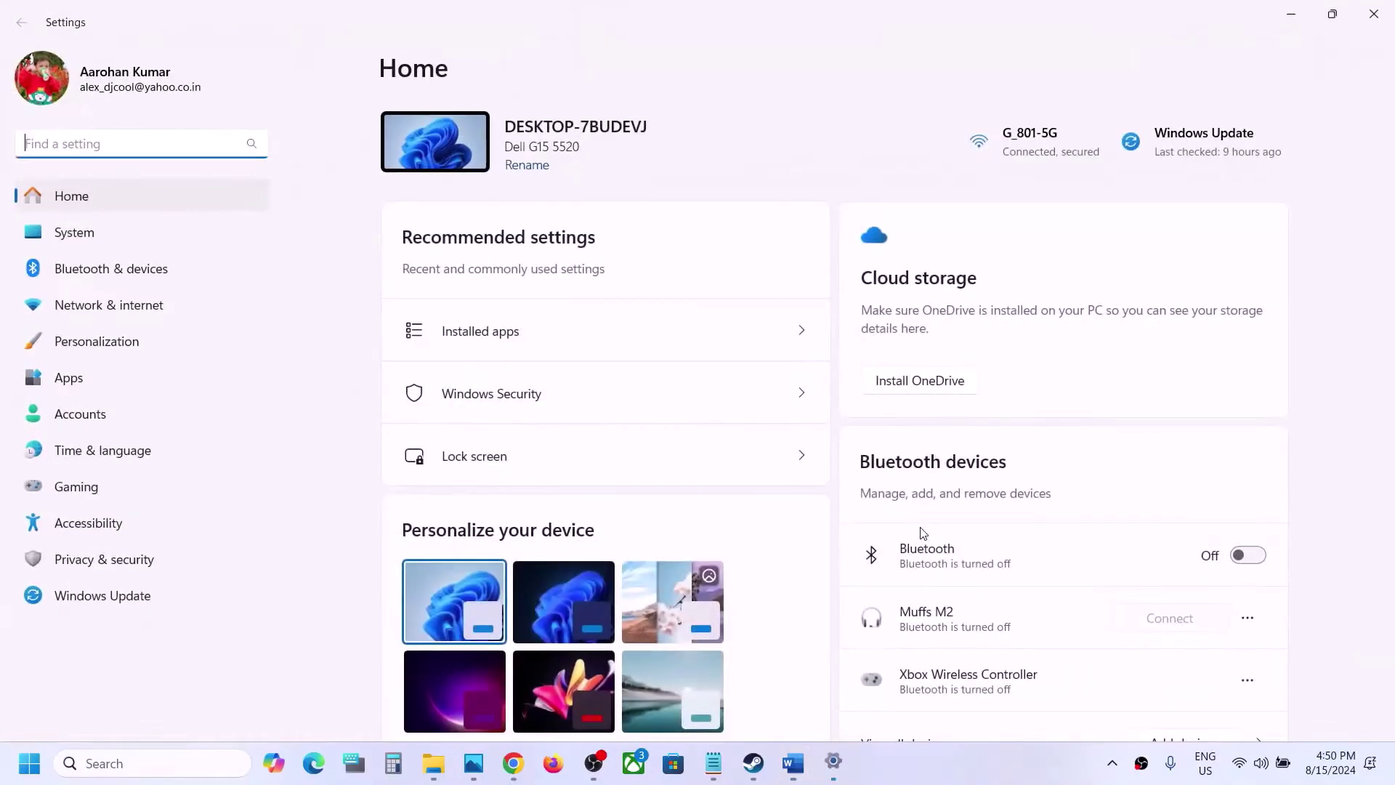
left_click(146, 566)
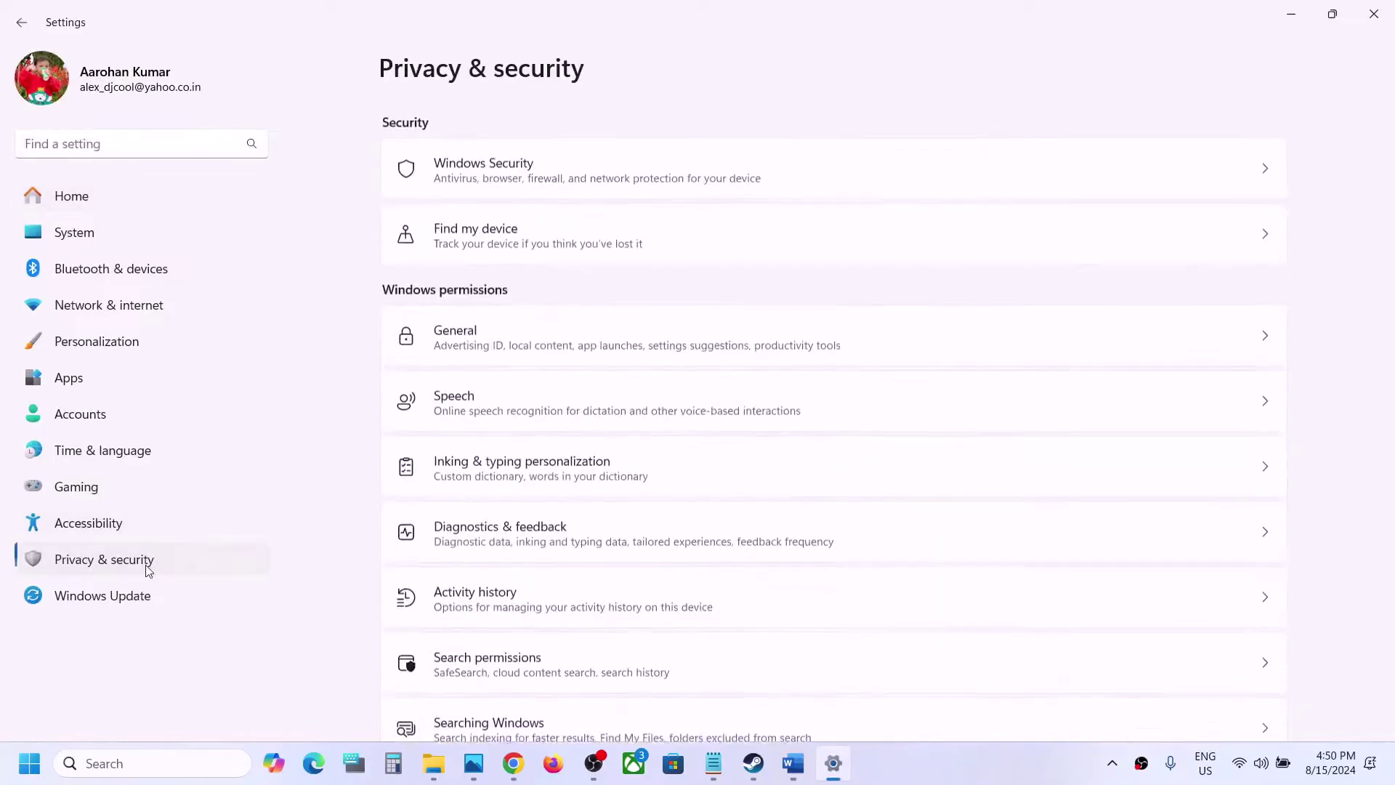
left_click(604, 169)
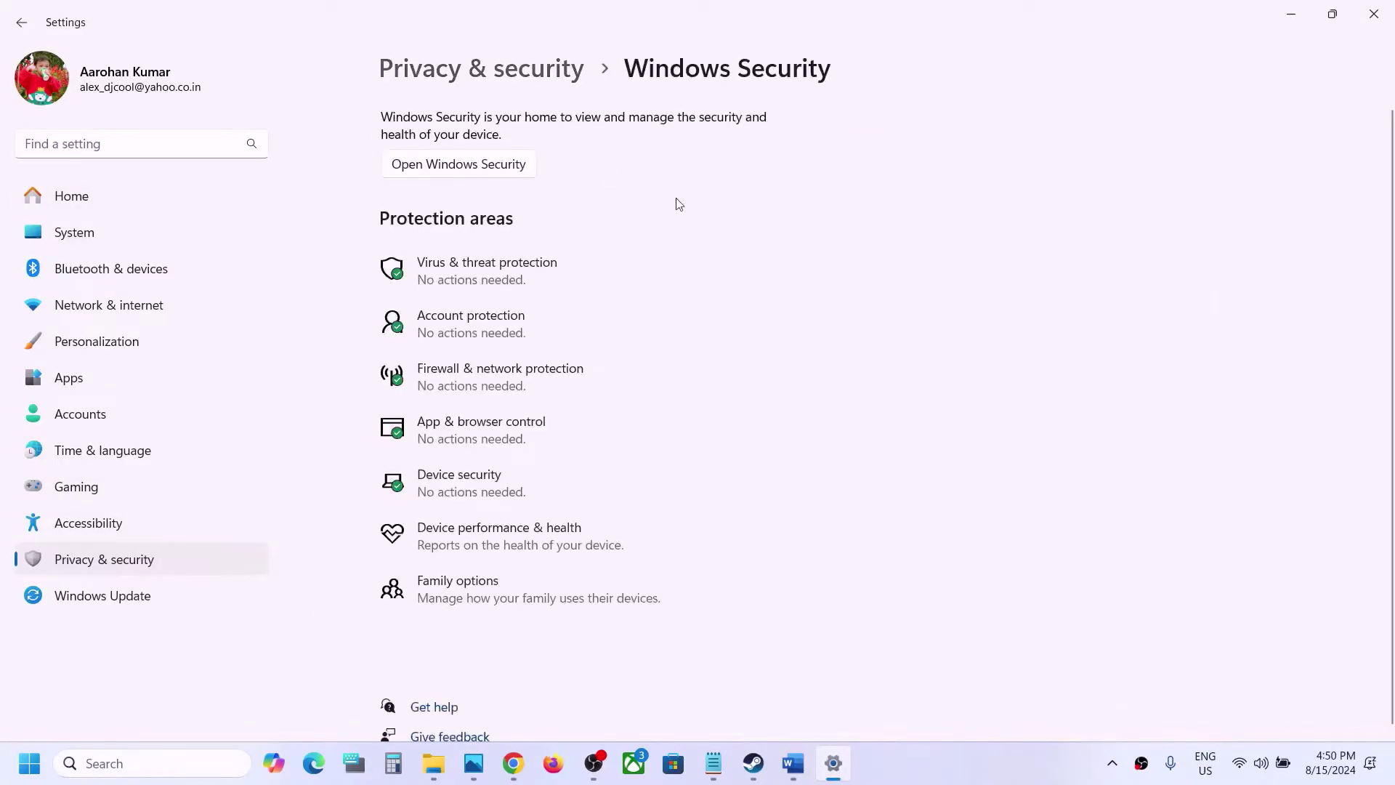
left_click(472, 283)
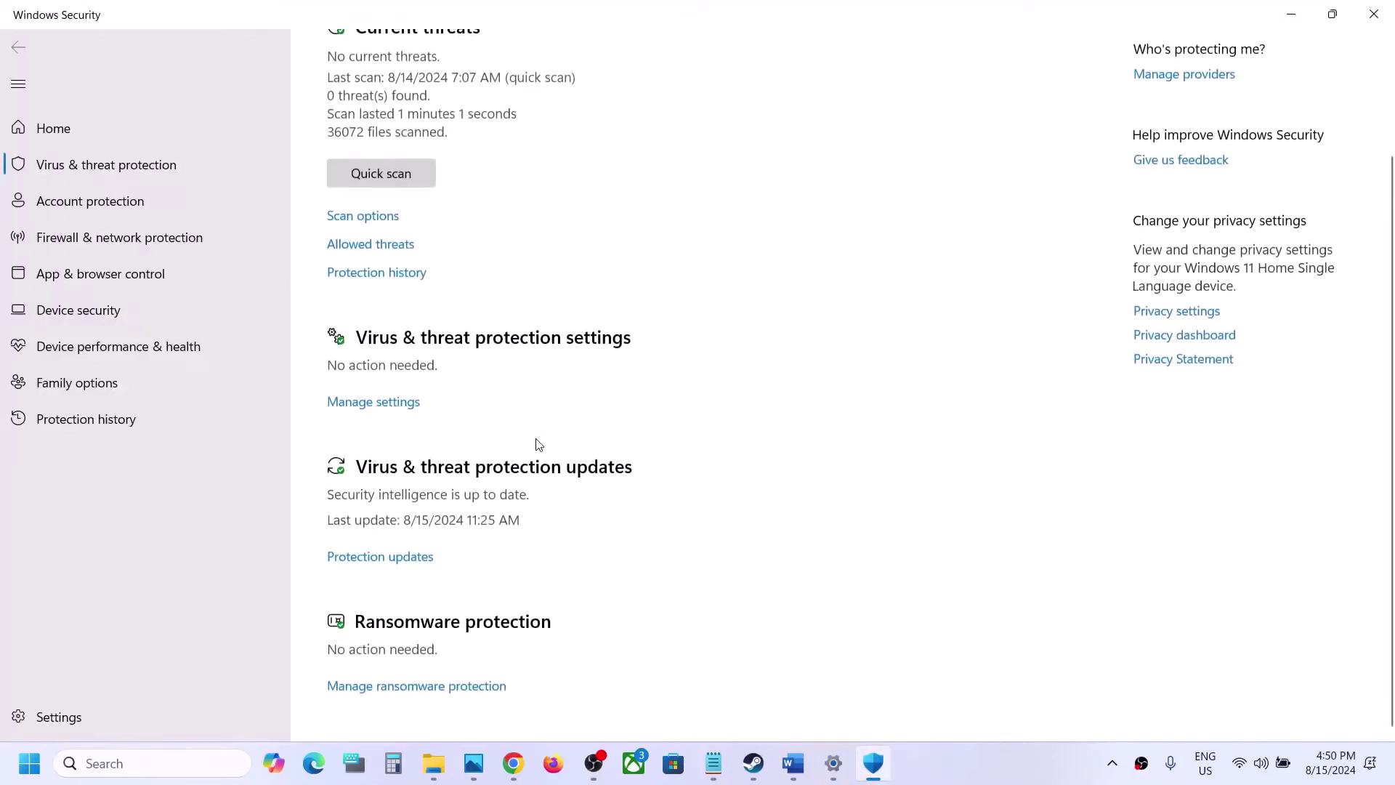
Open Ransomware protection's list of apps allowed through Controlled folder access and start browsing for an app to add.
left_click(436, 683)
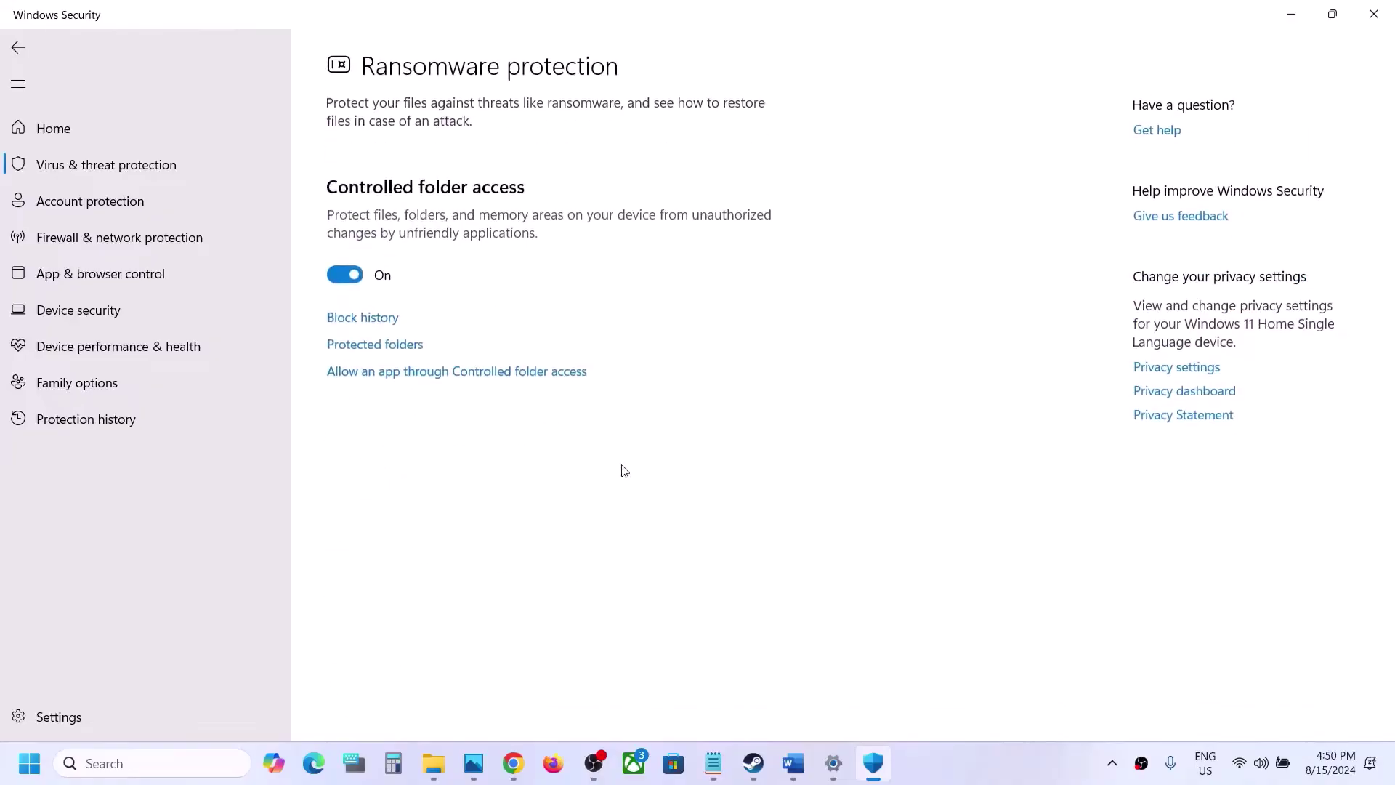
left_click(502, 372)
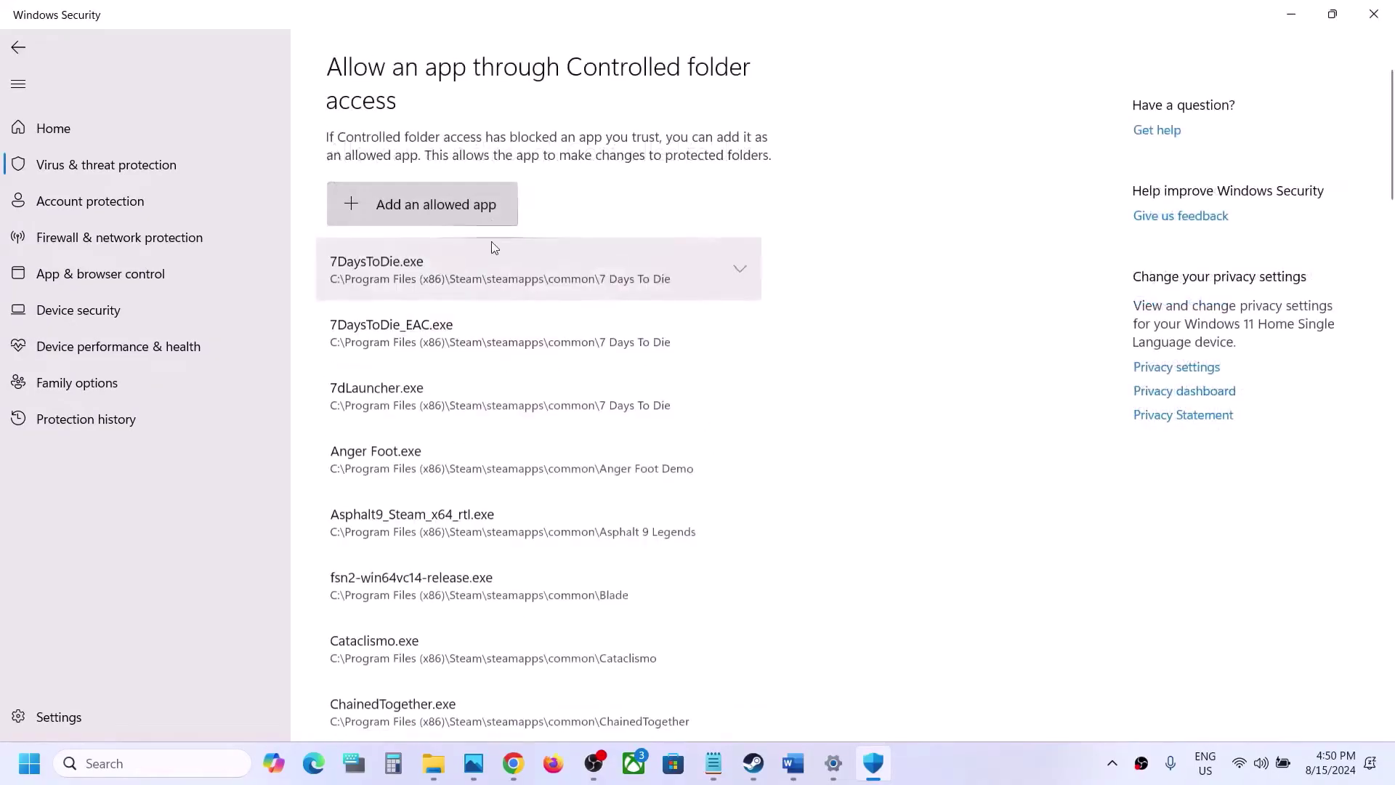
left_click(450, 216)
left_click(446, 277)
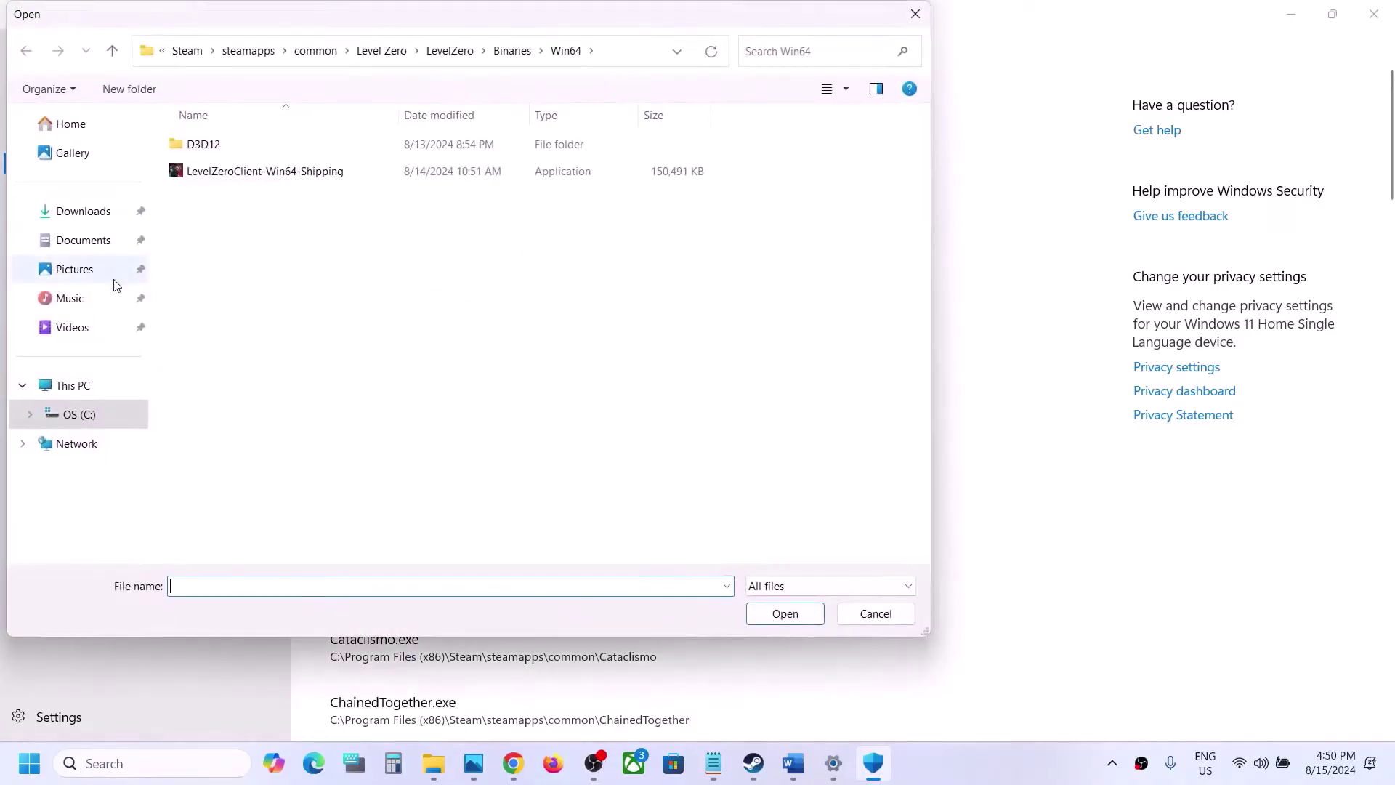
Add the CrimeCleaner application from C:\Program Files (x86)\Steam\steamapps\common\Crime Scene Cleaner as an allowed app for Controlled folder access.
left_click(69, 383)
double_click(289, 157)
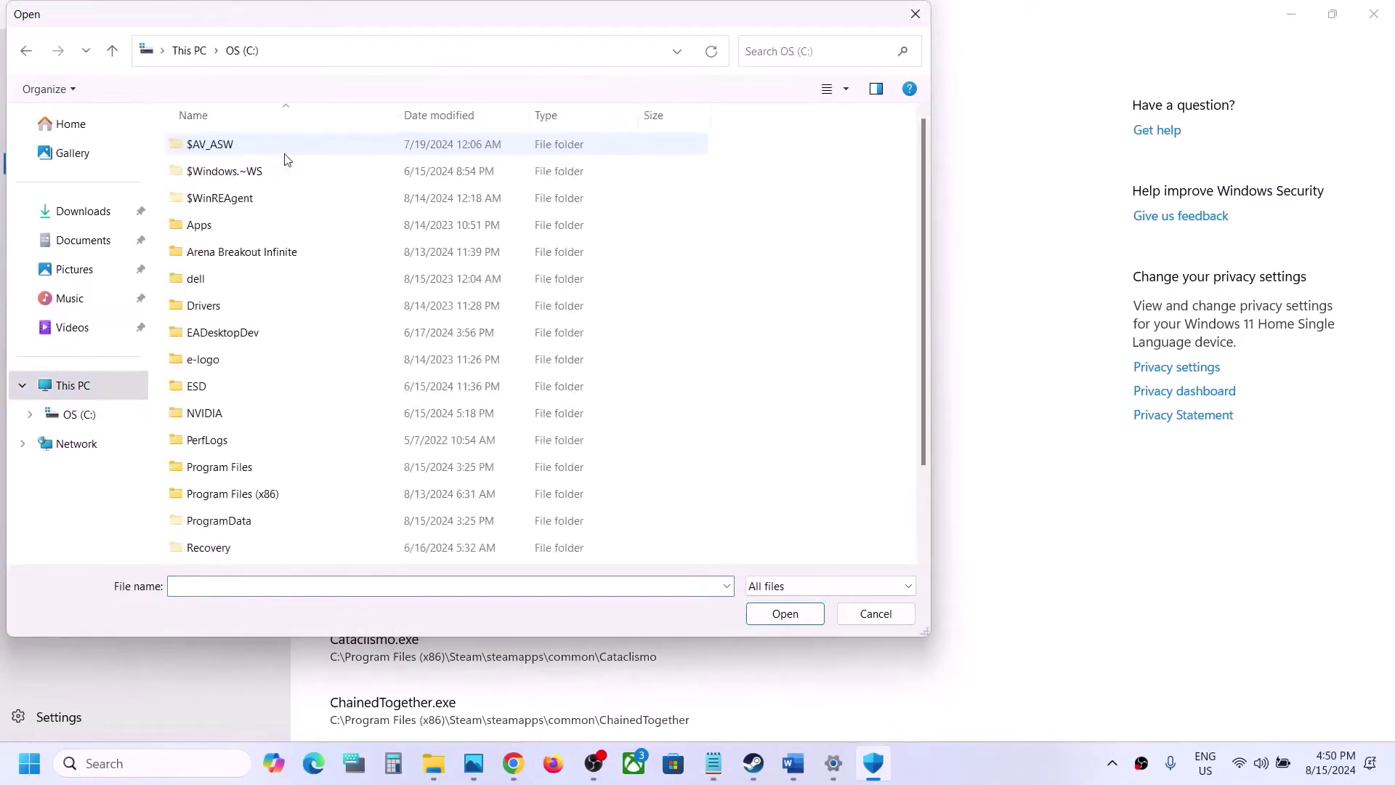
scroll(320, 442, "down", 2)
double_click(278, 399)
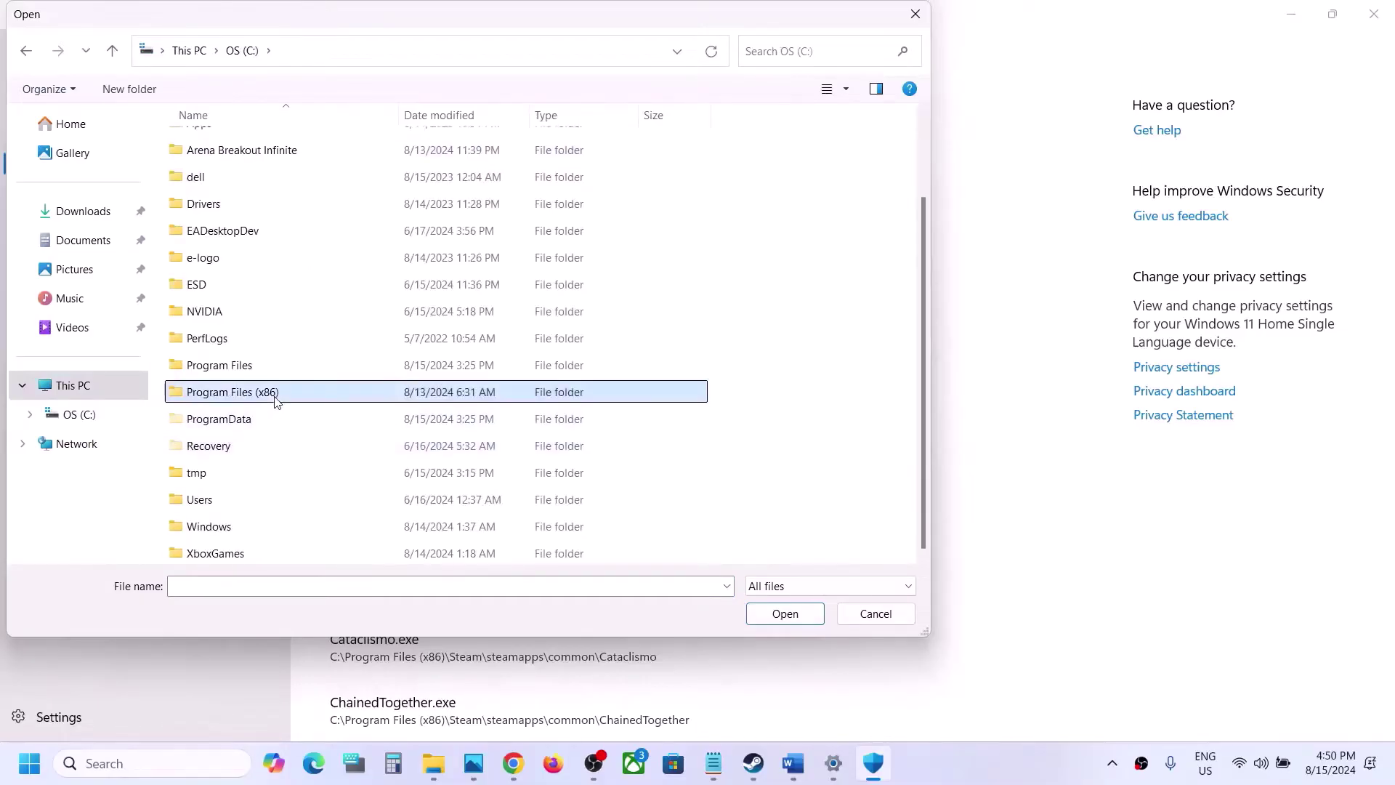
scroll(255, 412, "down", 4)
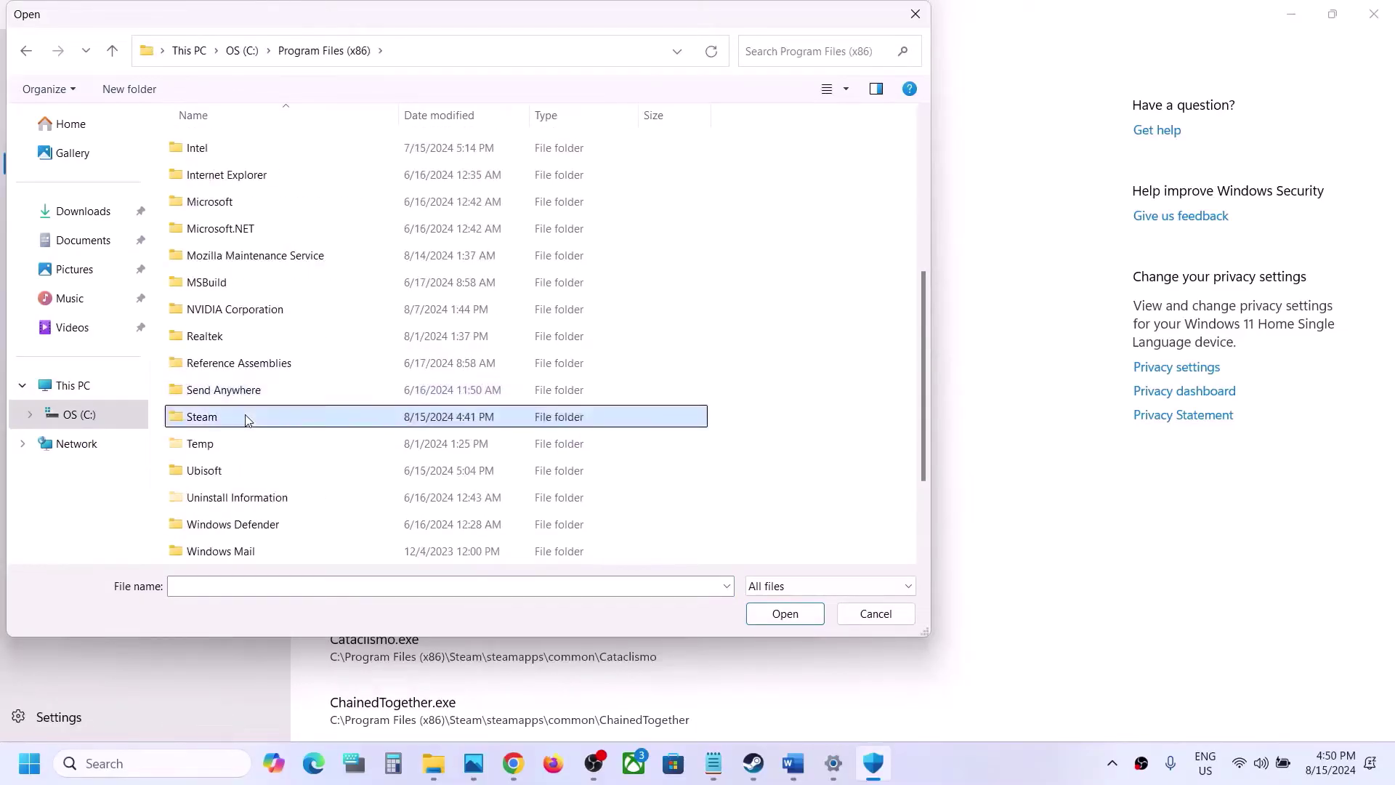
double_click(258, 413)
scroll(254, 412, "down", 3)
double_click(228, 284)
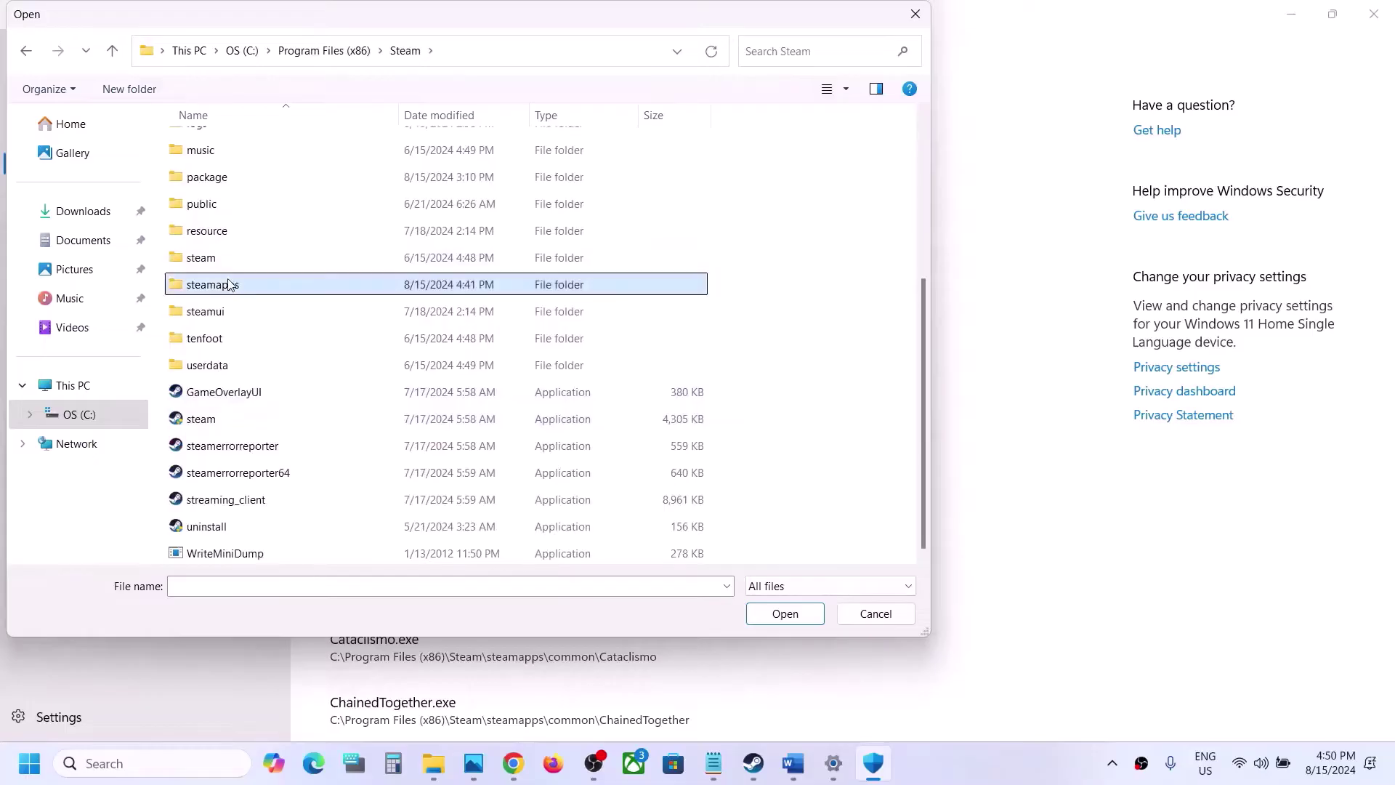
double_click(222, 143)
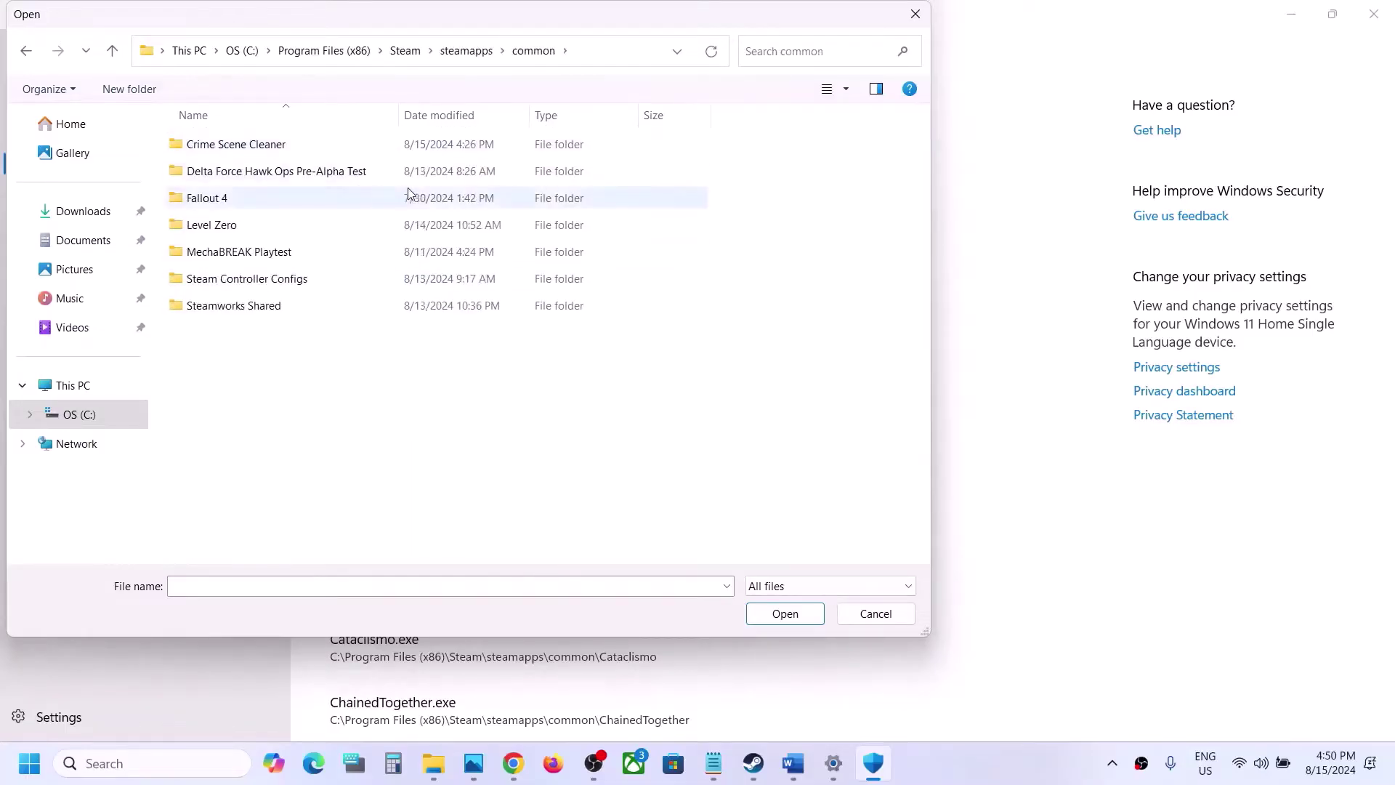
double_click(280, 145)
left_click(275, 174)
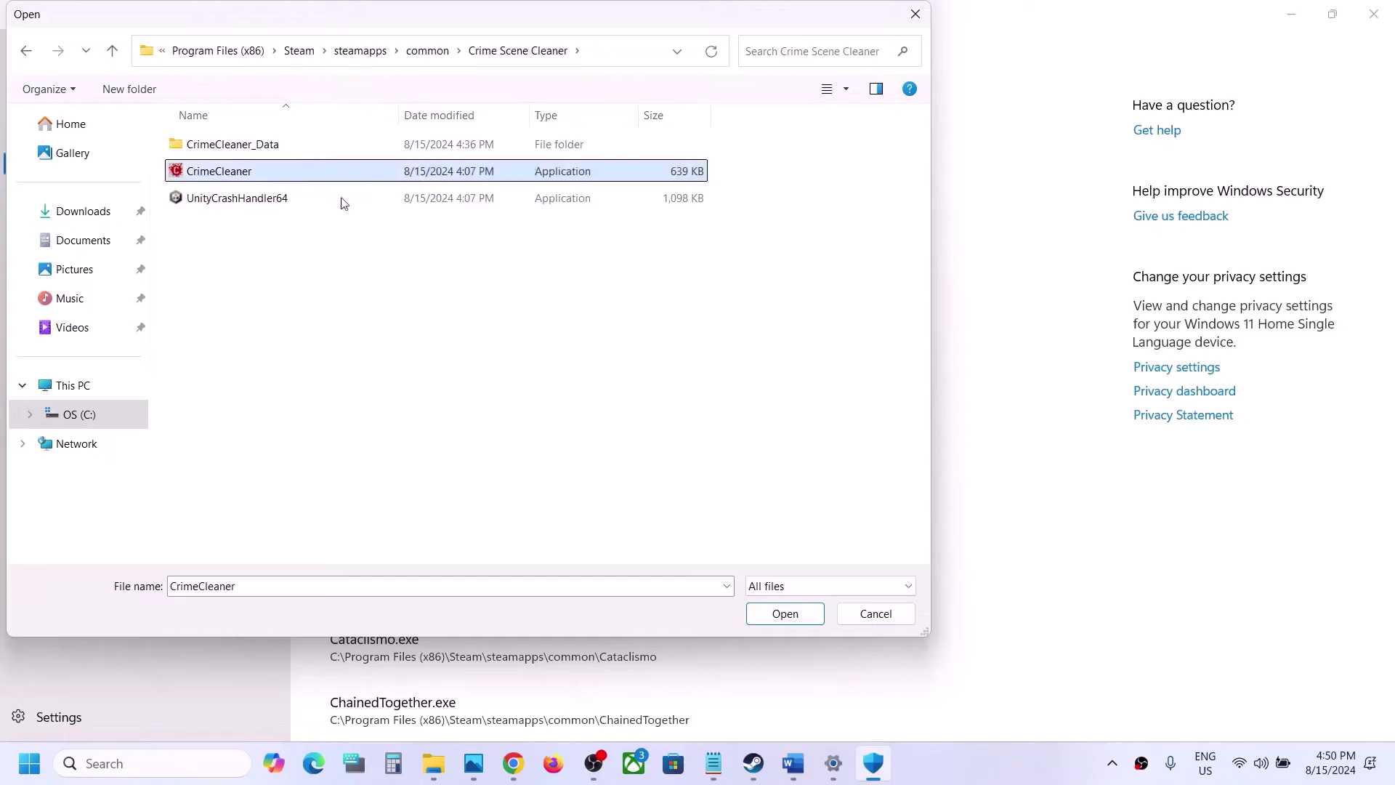
left_click(770, 614)
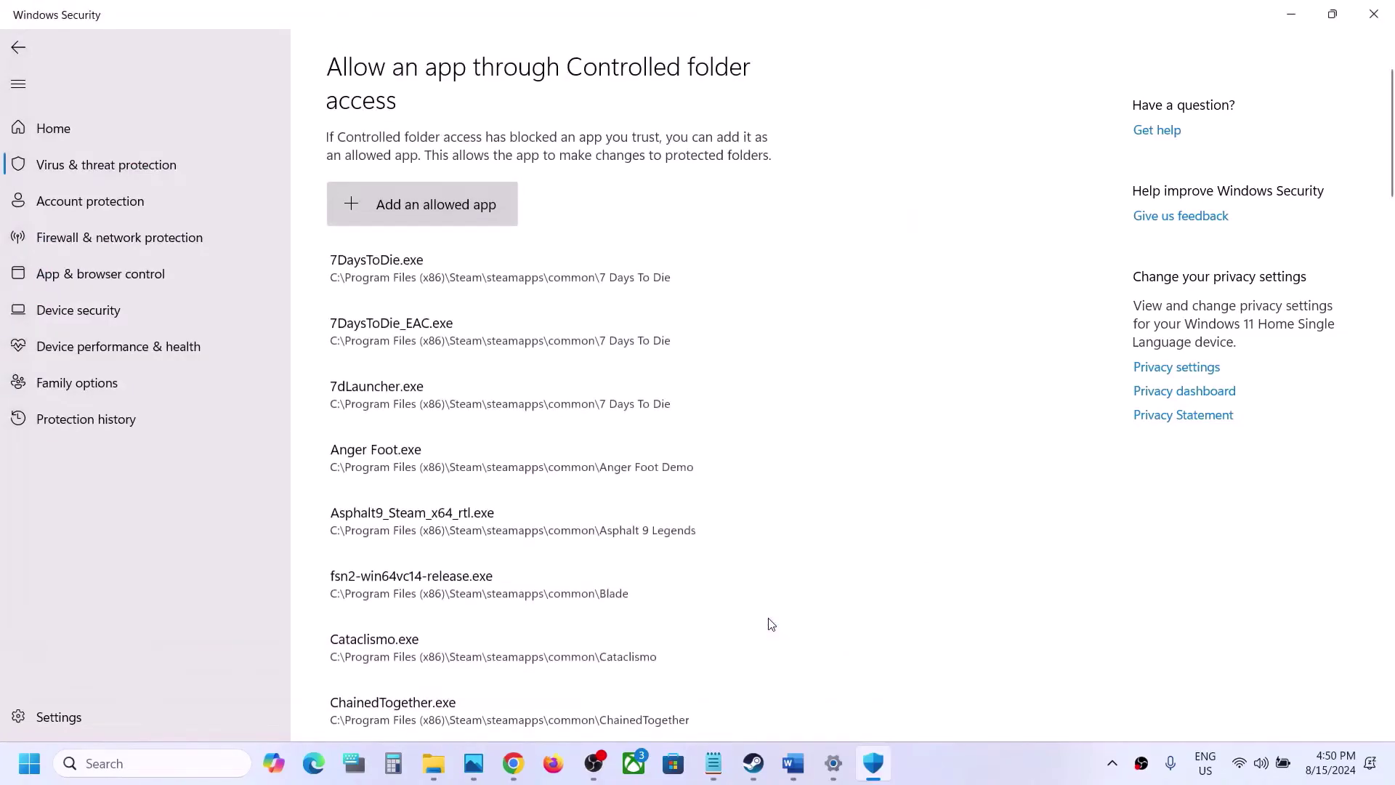
Open Control Panel and go to Windows Defender Firewall's list of allowed apps and features.
left_click(175, 766)
type("control")
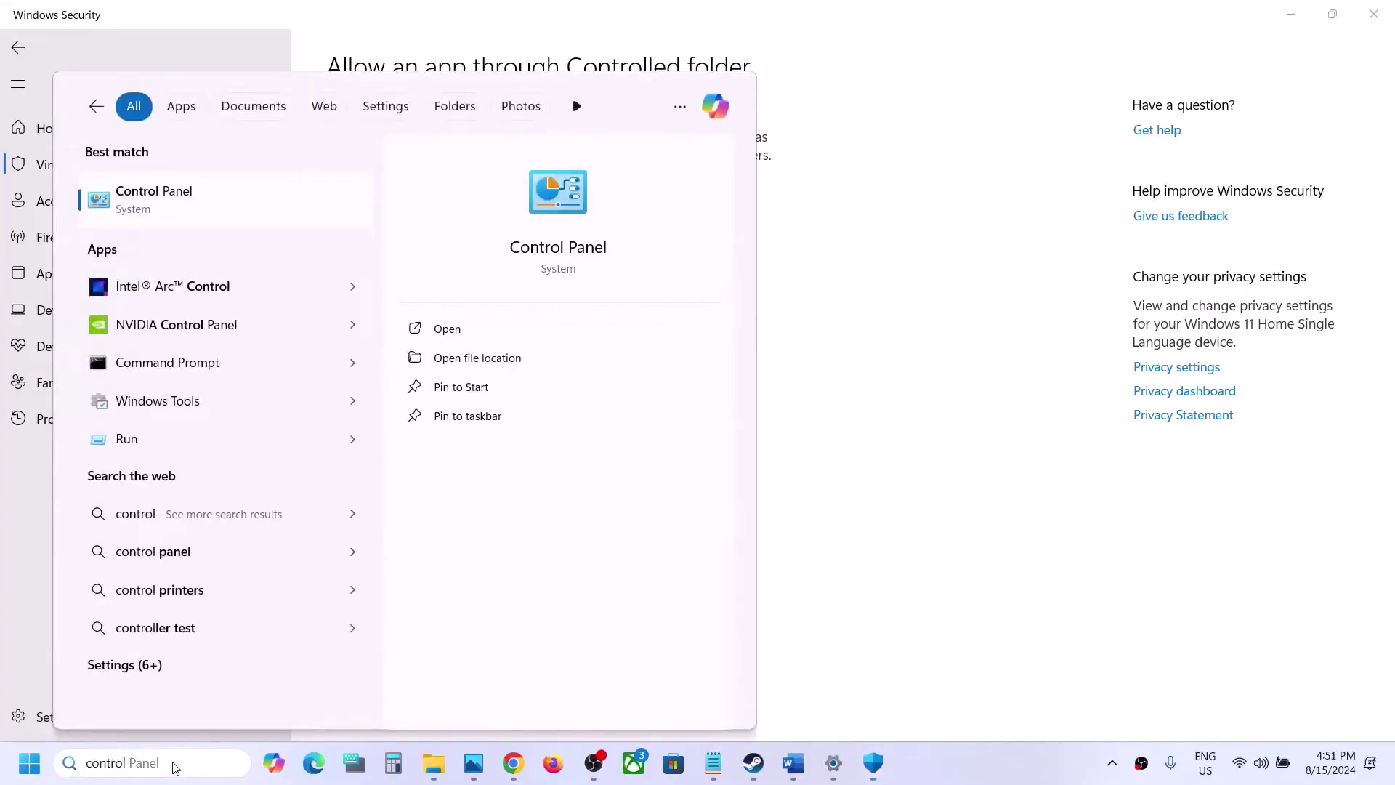
key("Return")
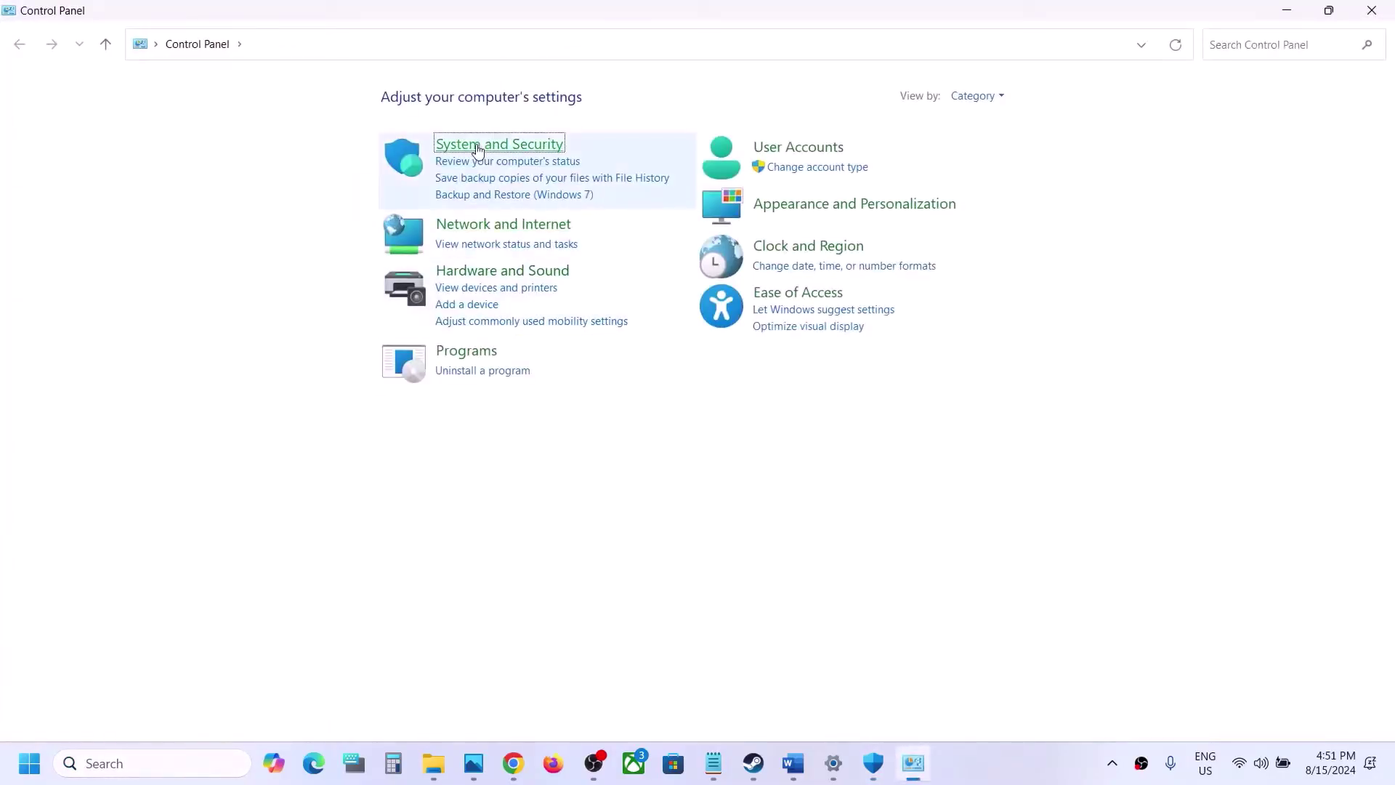
left_click(477, 143)
left_click(326, 160)
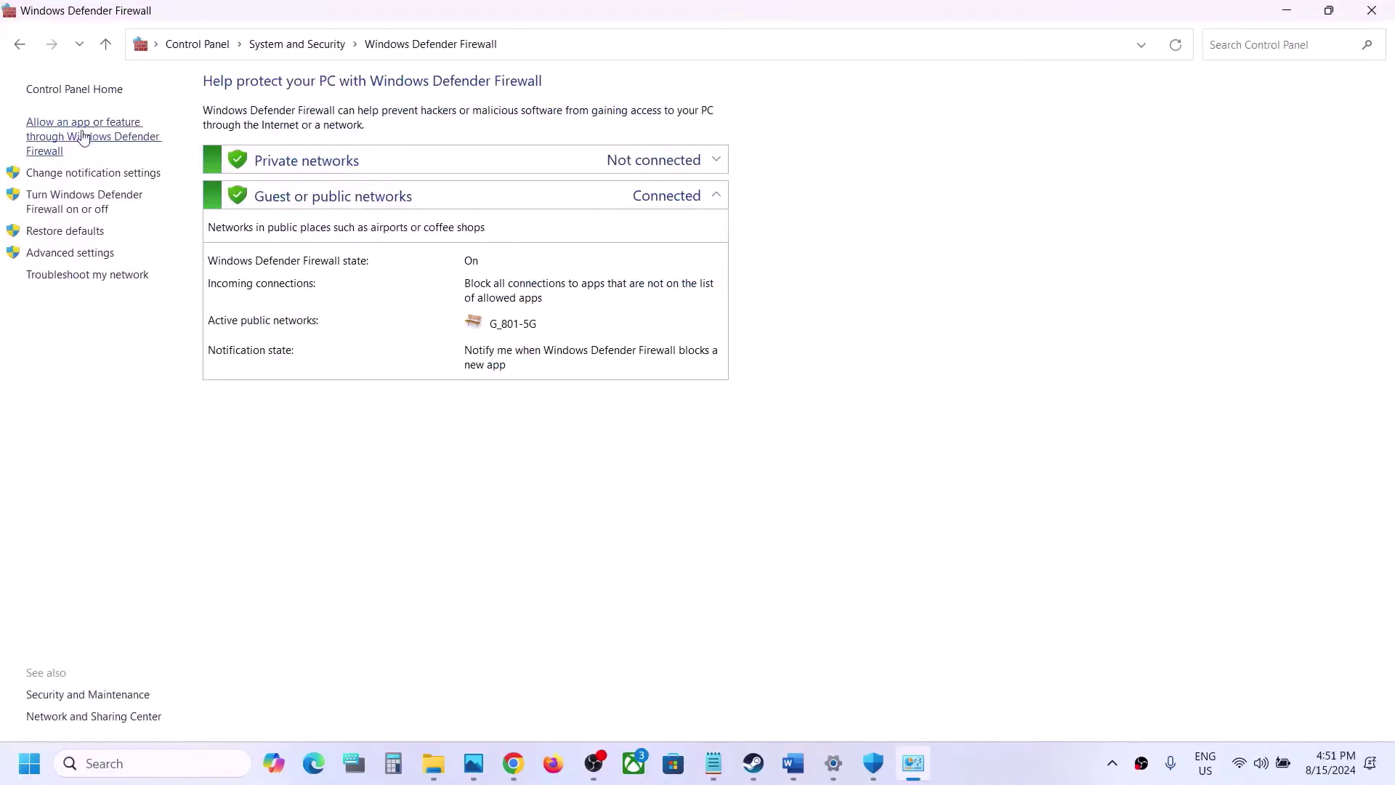
left_click(84, 137)
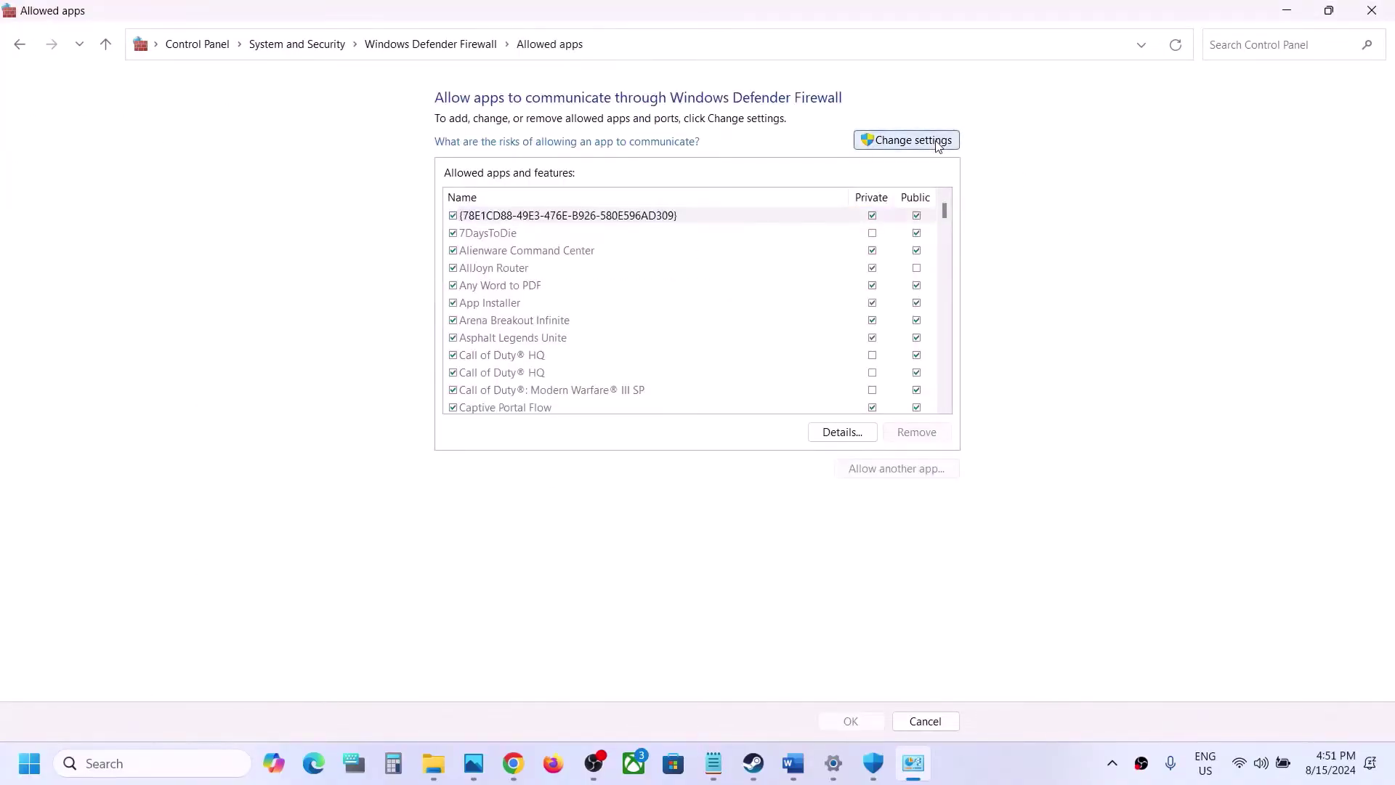
Try to add the CrimeCleaner application from the Crime Scene Cleaner folder to the firewall's allowed apps.
left_click(937, 141)
left_click(913, 471)
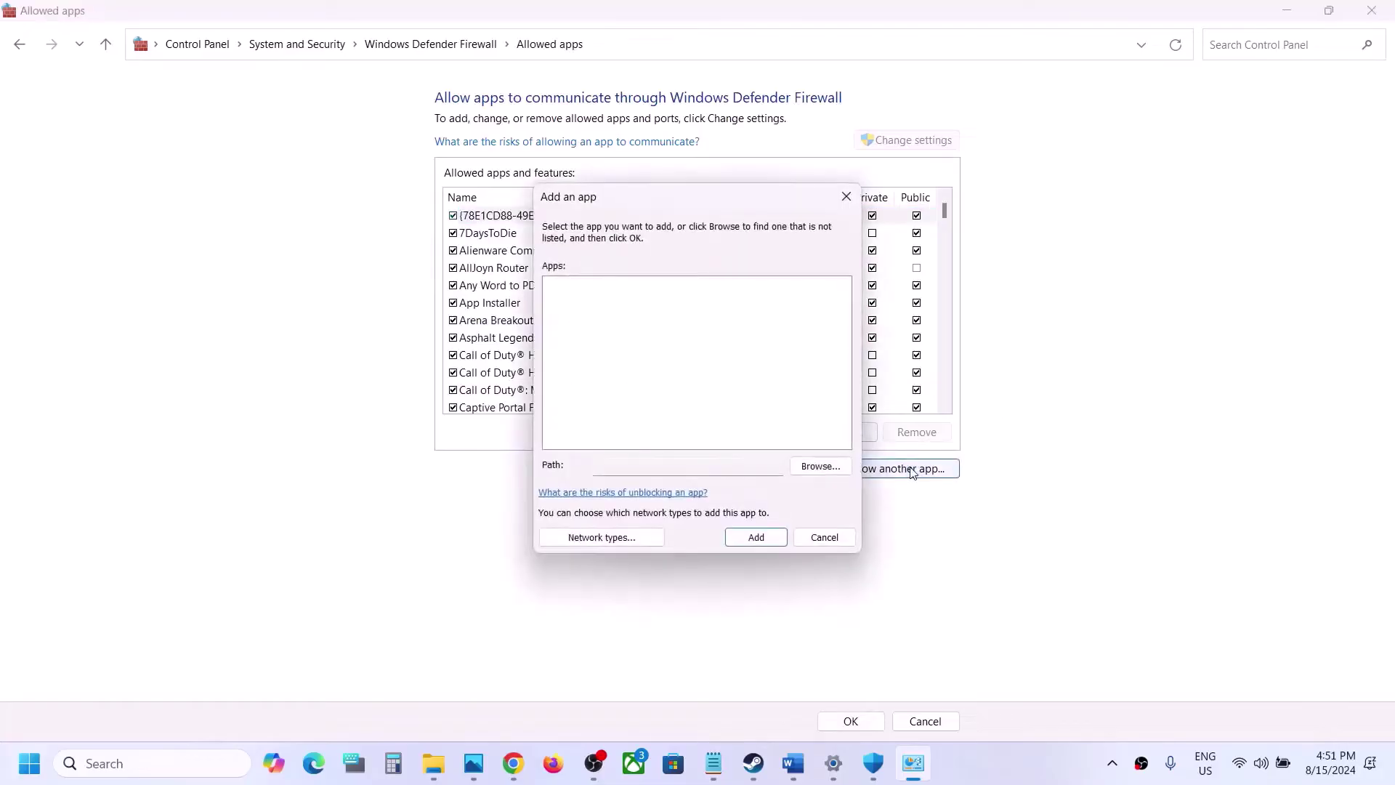
left_click(819, 467)
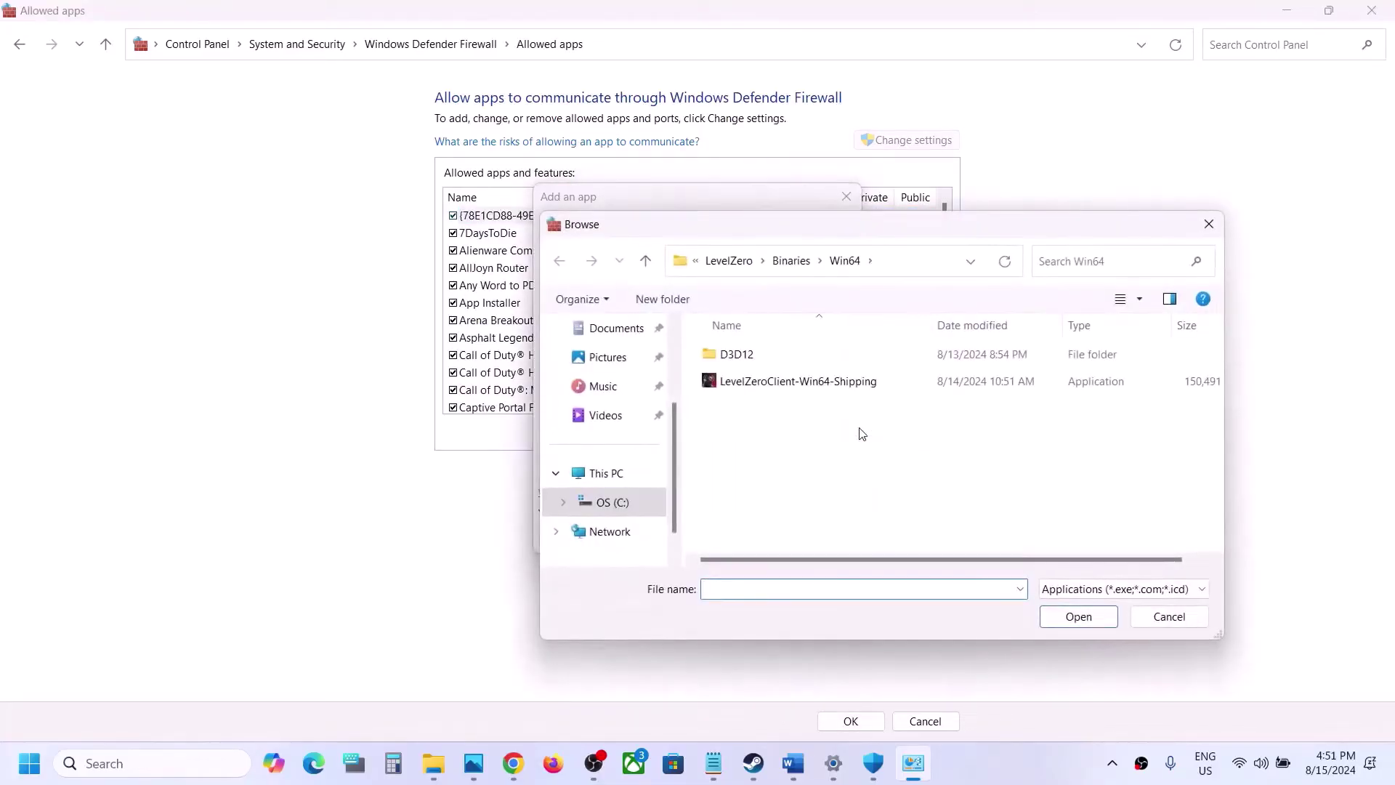
left_click(735, 262)
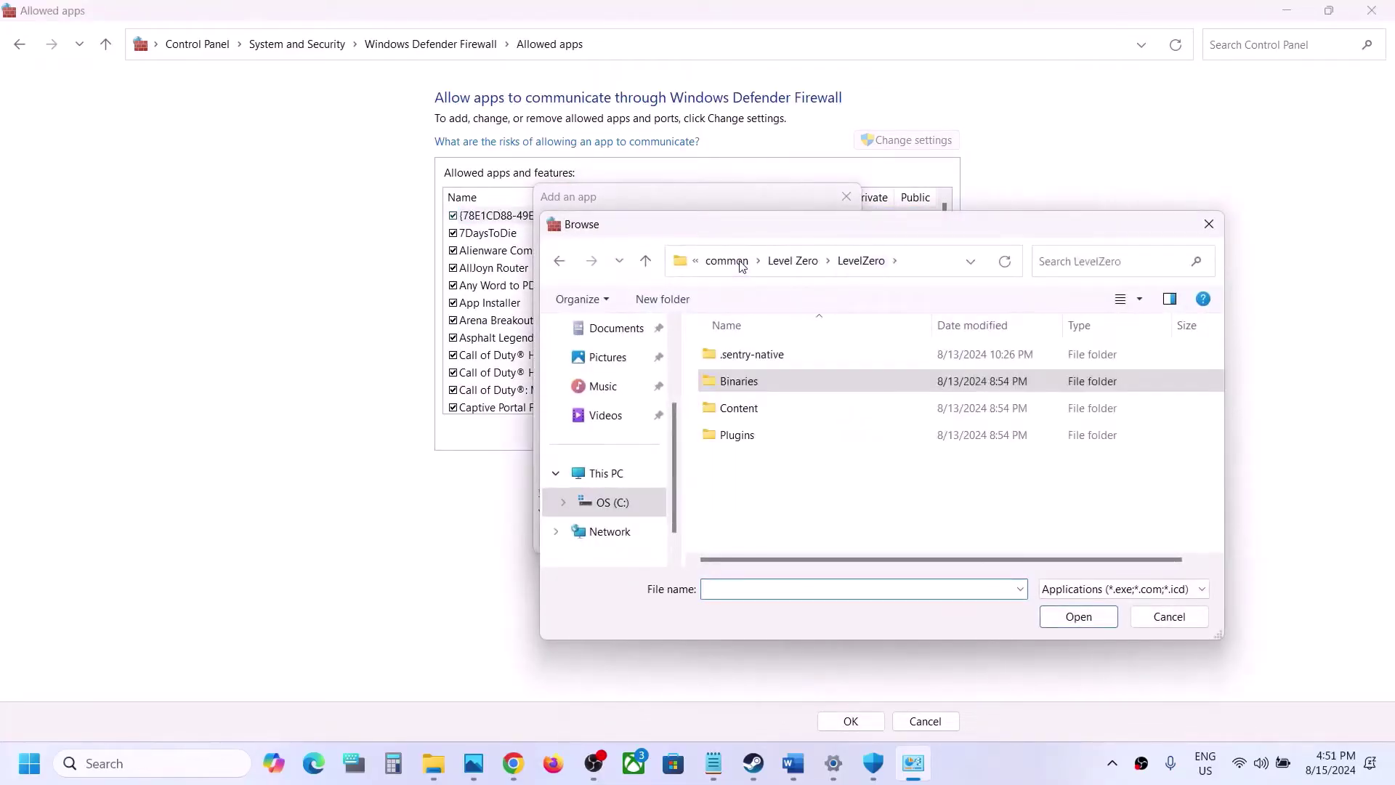
left_click(741, 266)
double_click(731, 354)
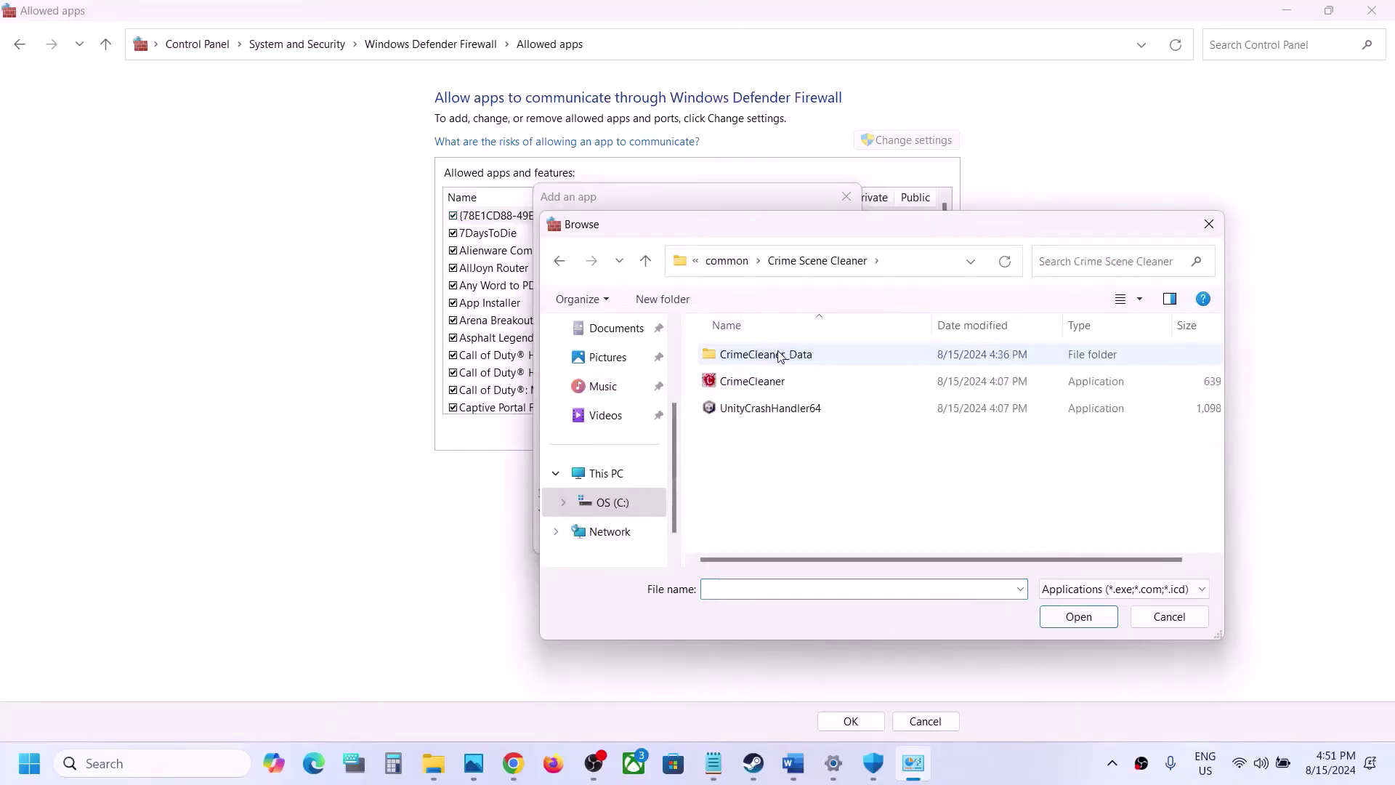
left_click(756, 381)
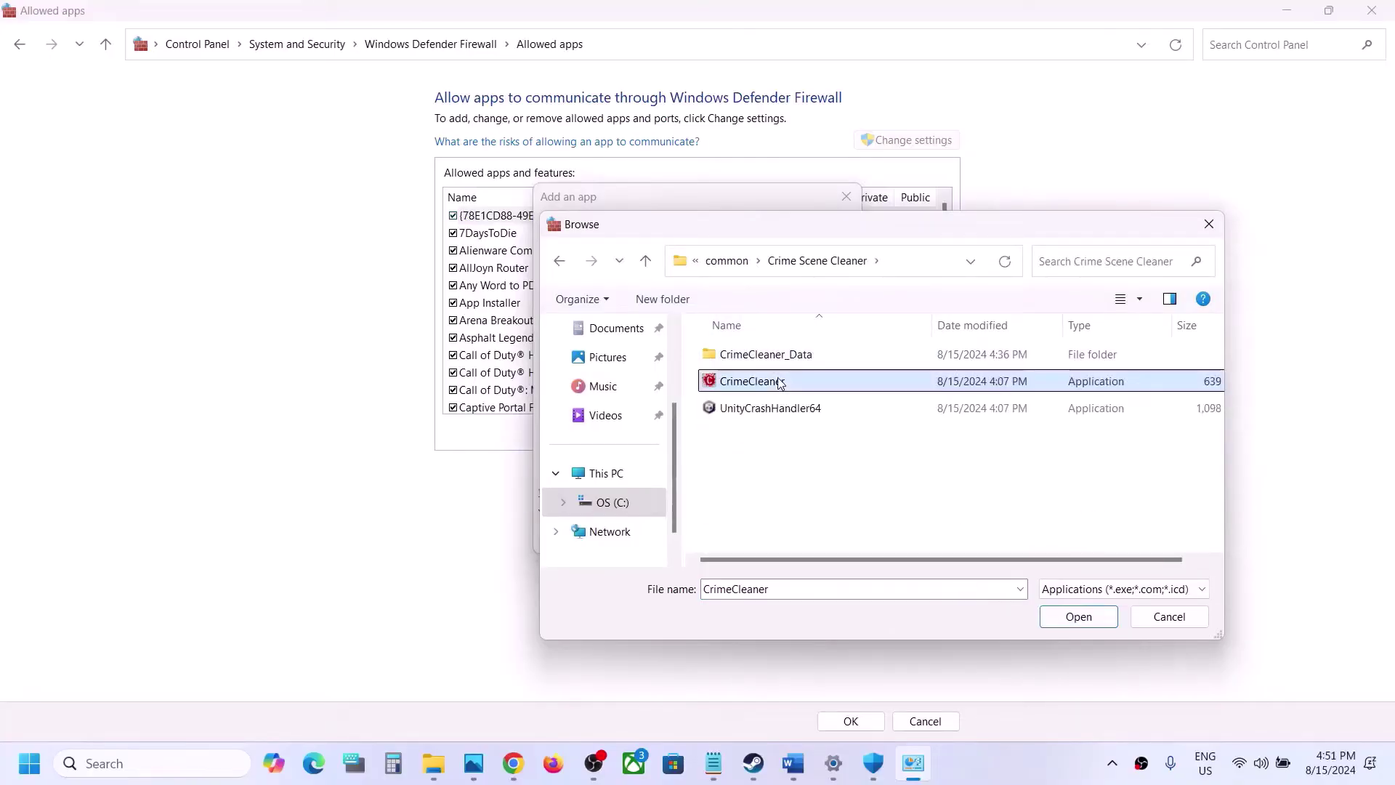
left_click(1044, 609)
left_click(770, 541)
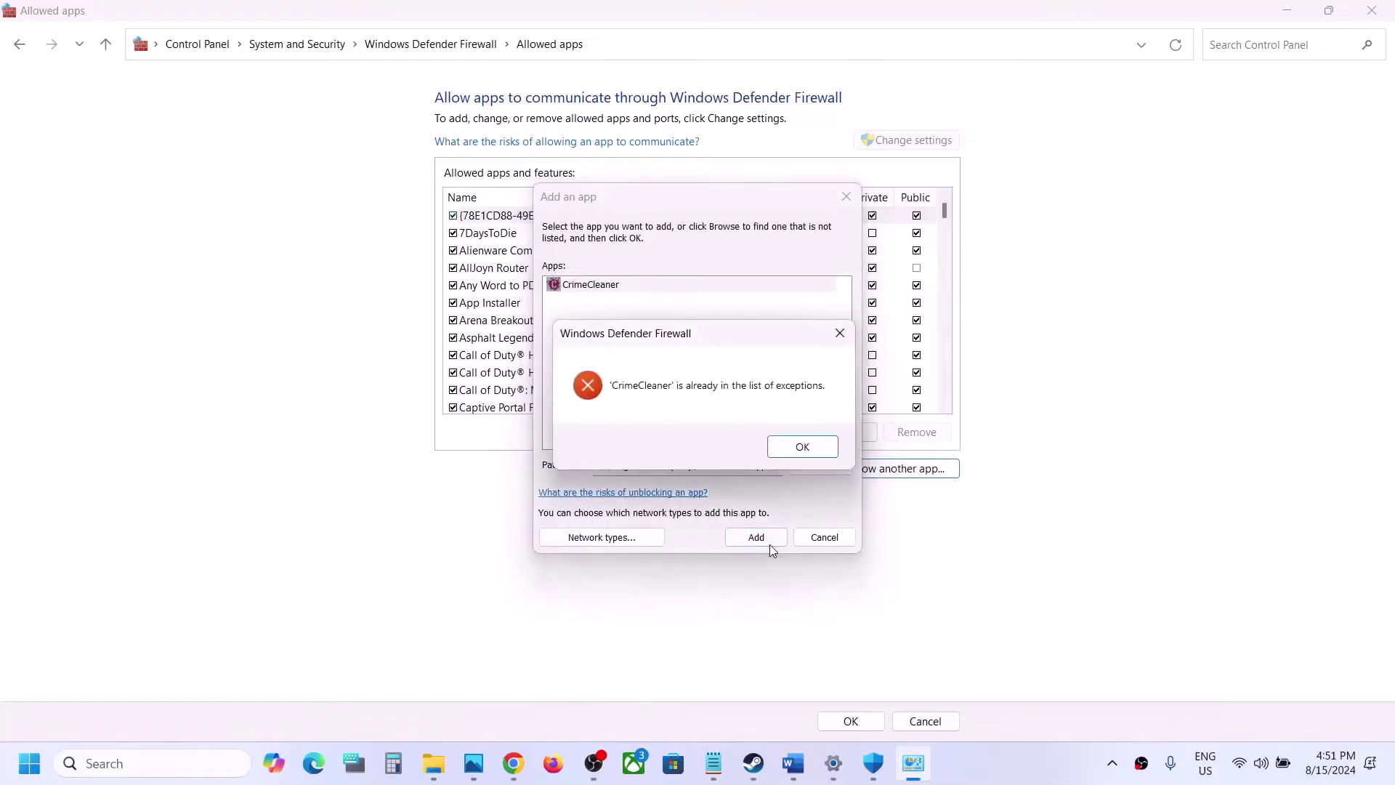
left_click(786, 455)
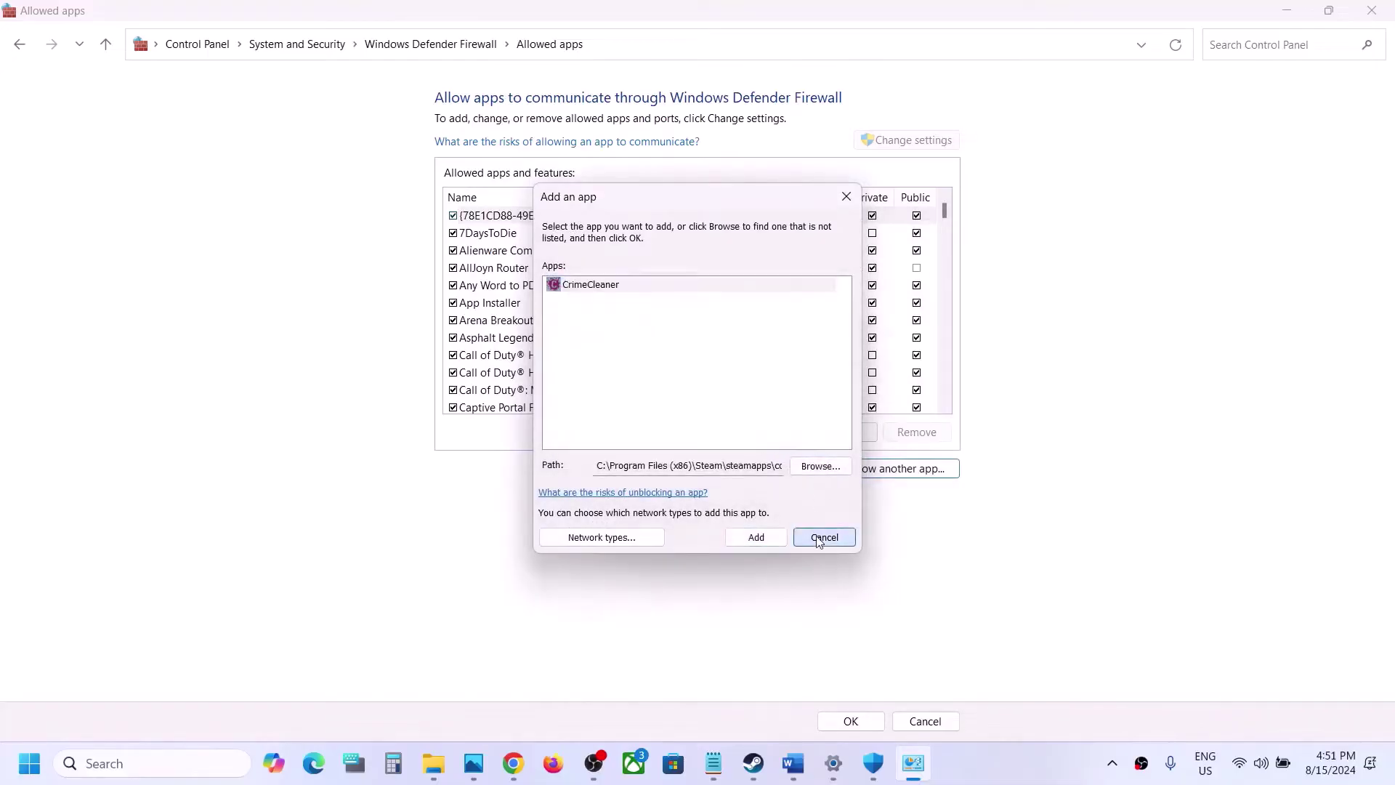
left_click(823, 537)
Find Crime Scene Cleaner in the firewall's allowed apps list and close the Control Panel, Windows Security and Settings windows.
left_click(591, 394)
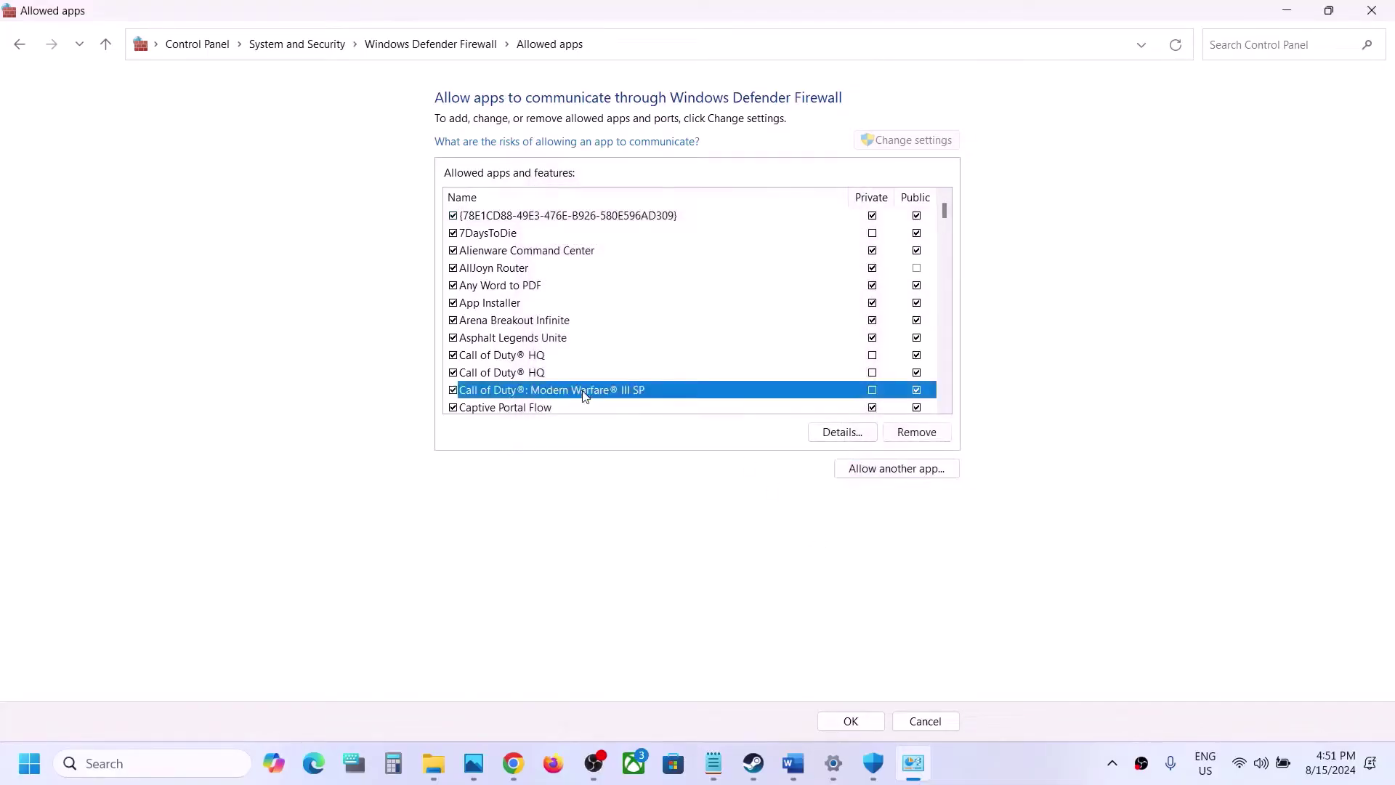
type("cri")
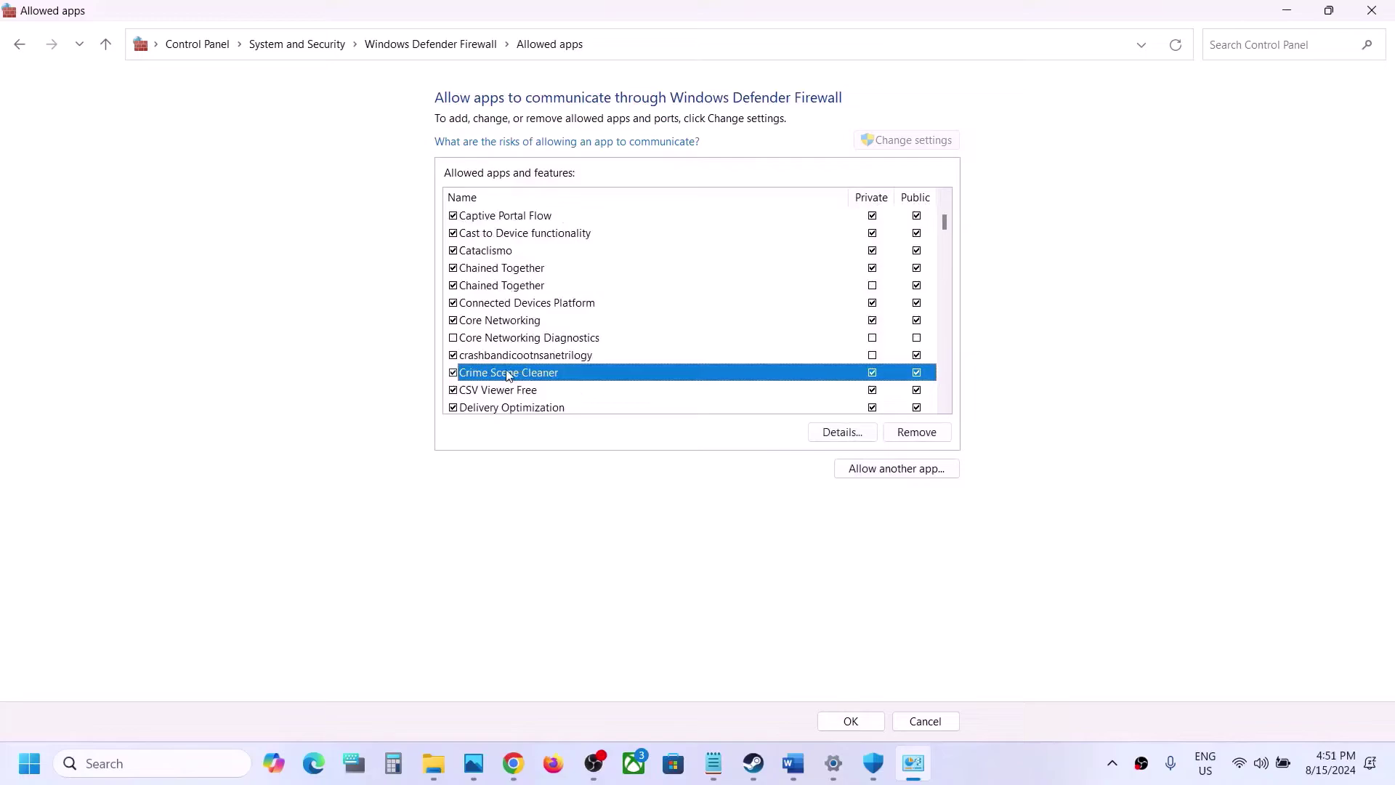
left_click(1380, 12)
left_click(1381, 14)
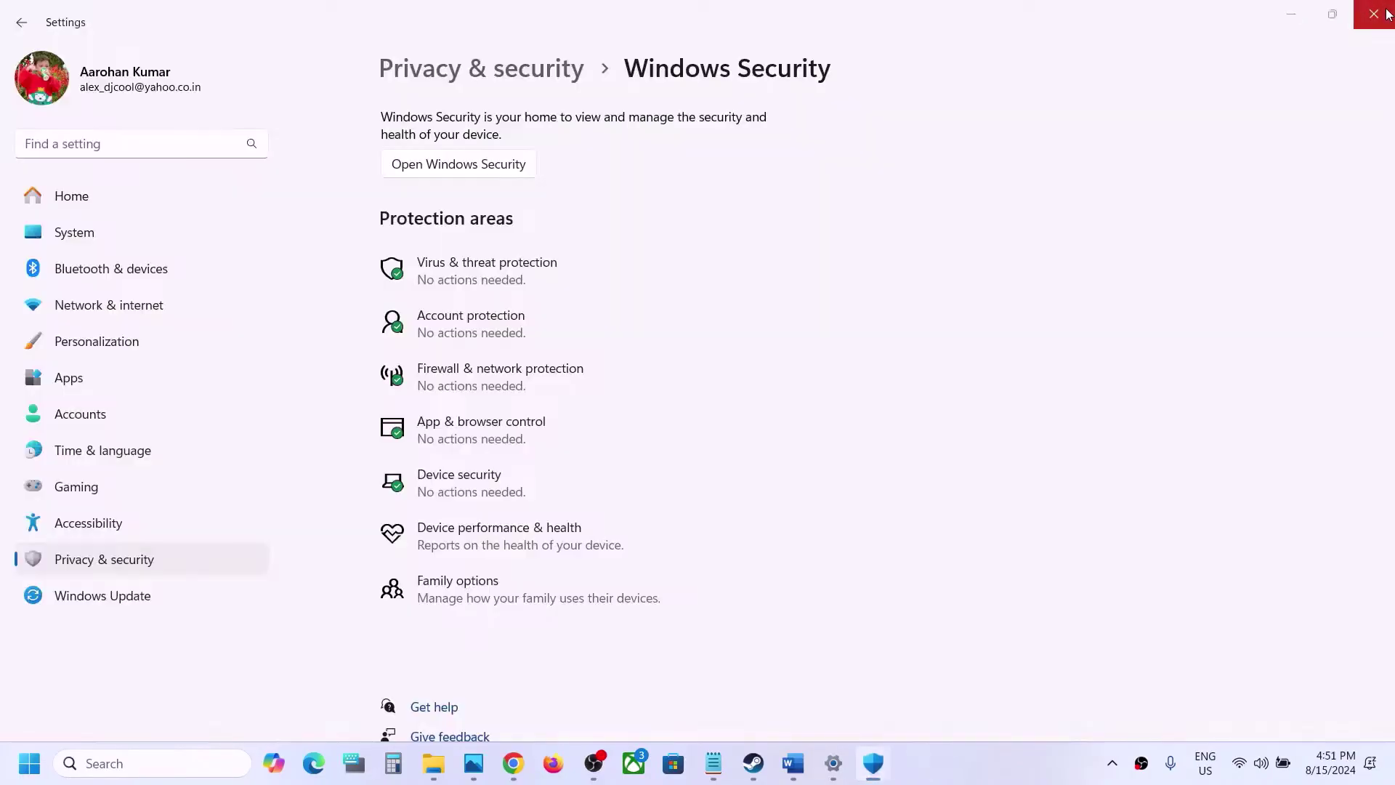
left_click(1385, 15)
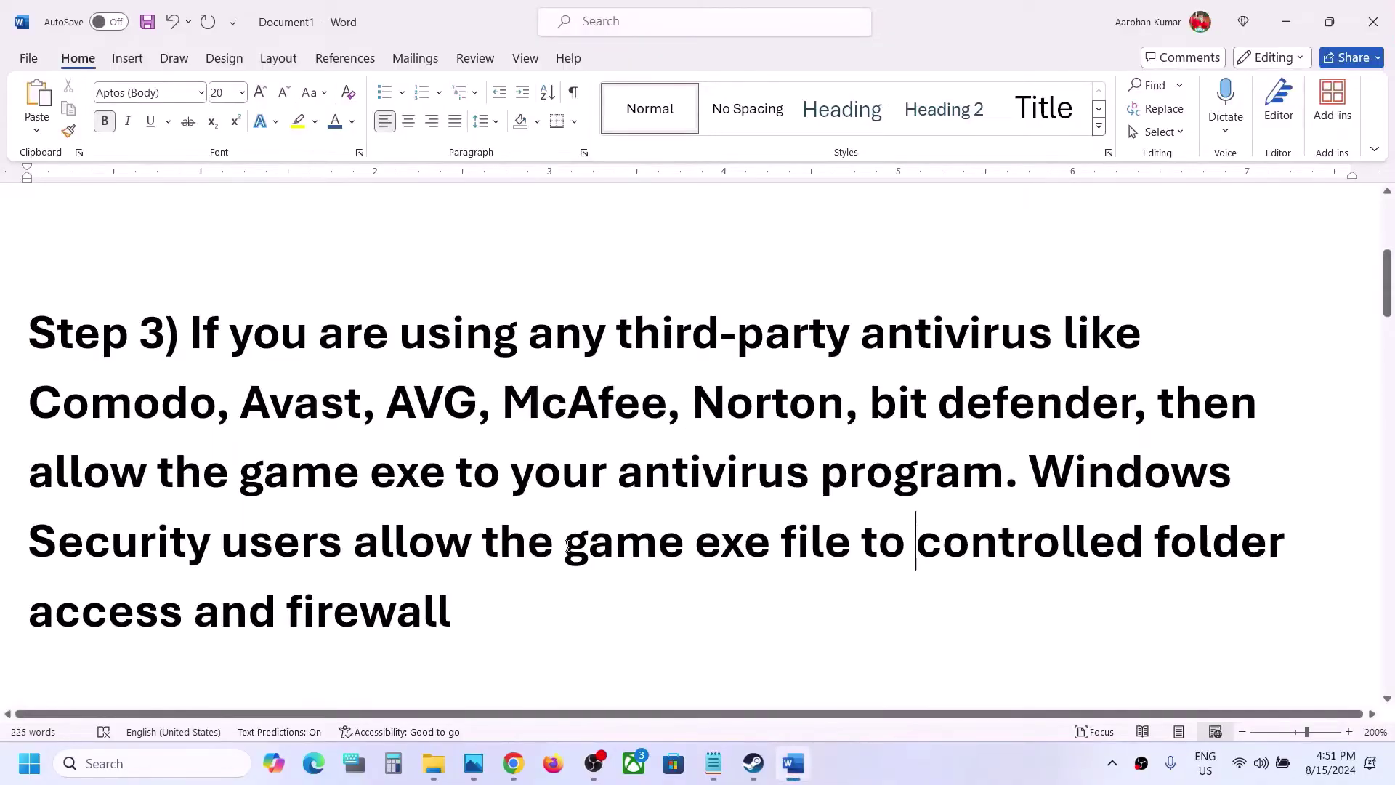
Read Step 4 in the Word document, switch to Steam and verify the integrity of Crime Scene Cleaner's game files.
scroll(567, 545, "down", 5)
left_click_drag(295, 489, 538, 502)
left_click(743, 770)
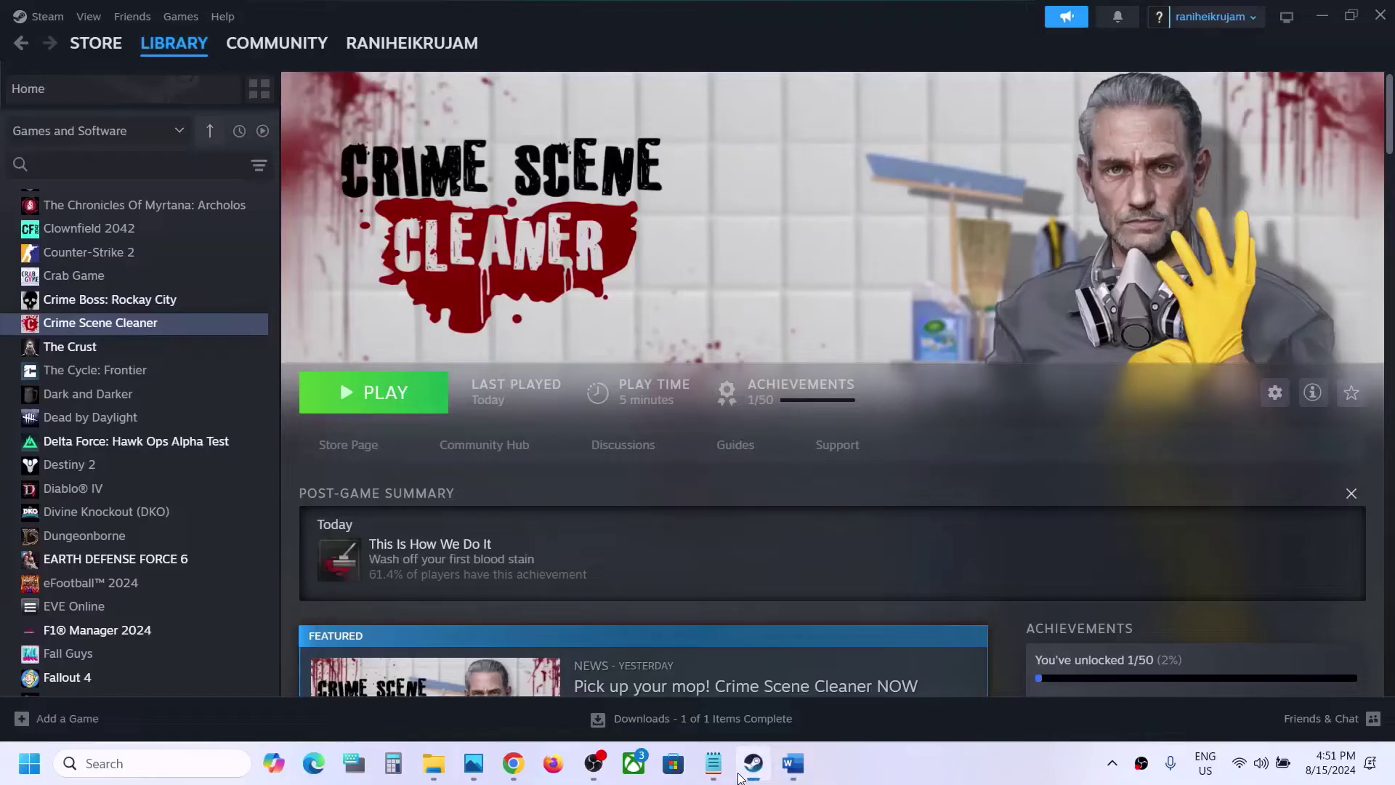
right_click(114, 324)
mouse_move(188, 437)
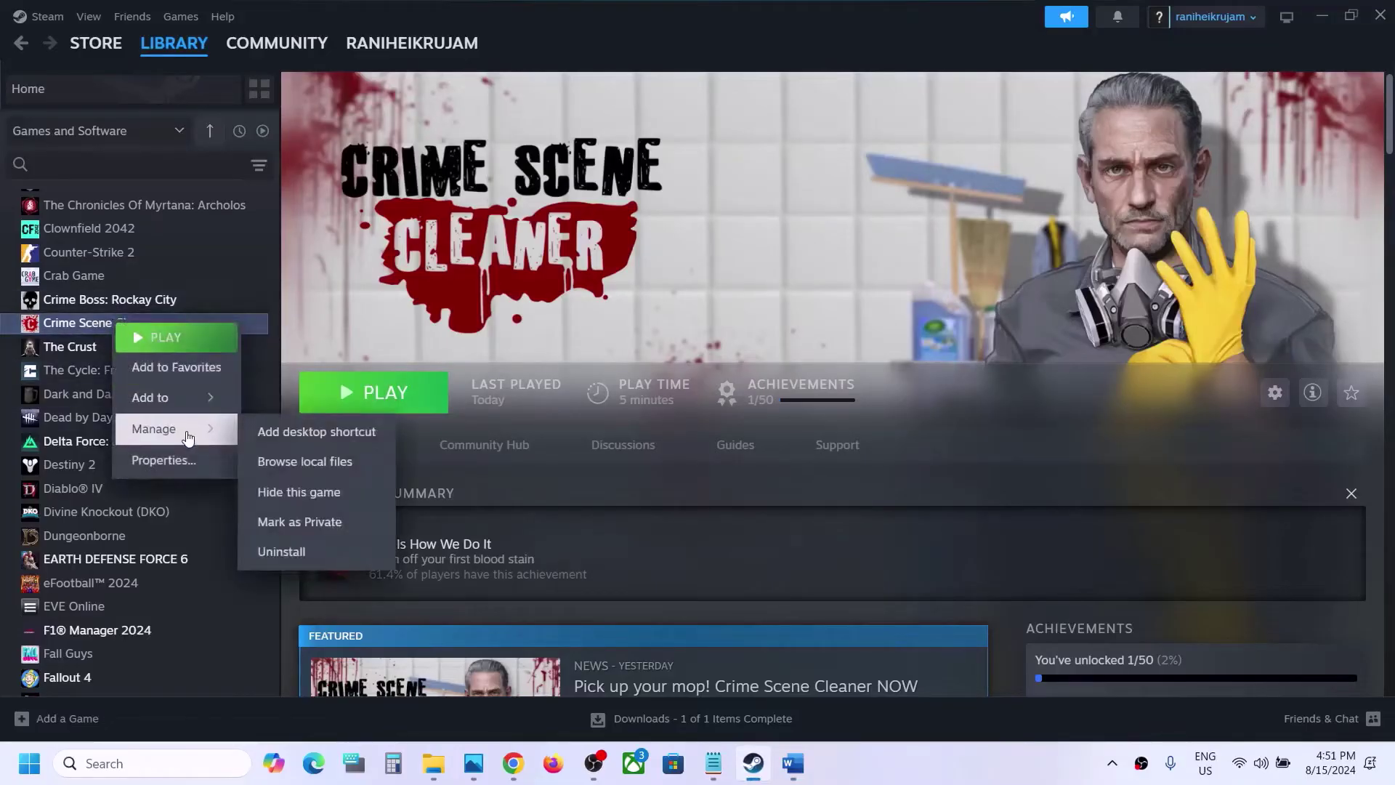
left_click(166, 460)
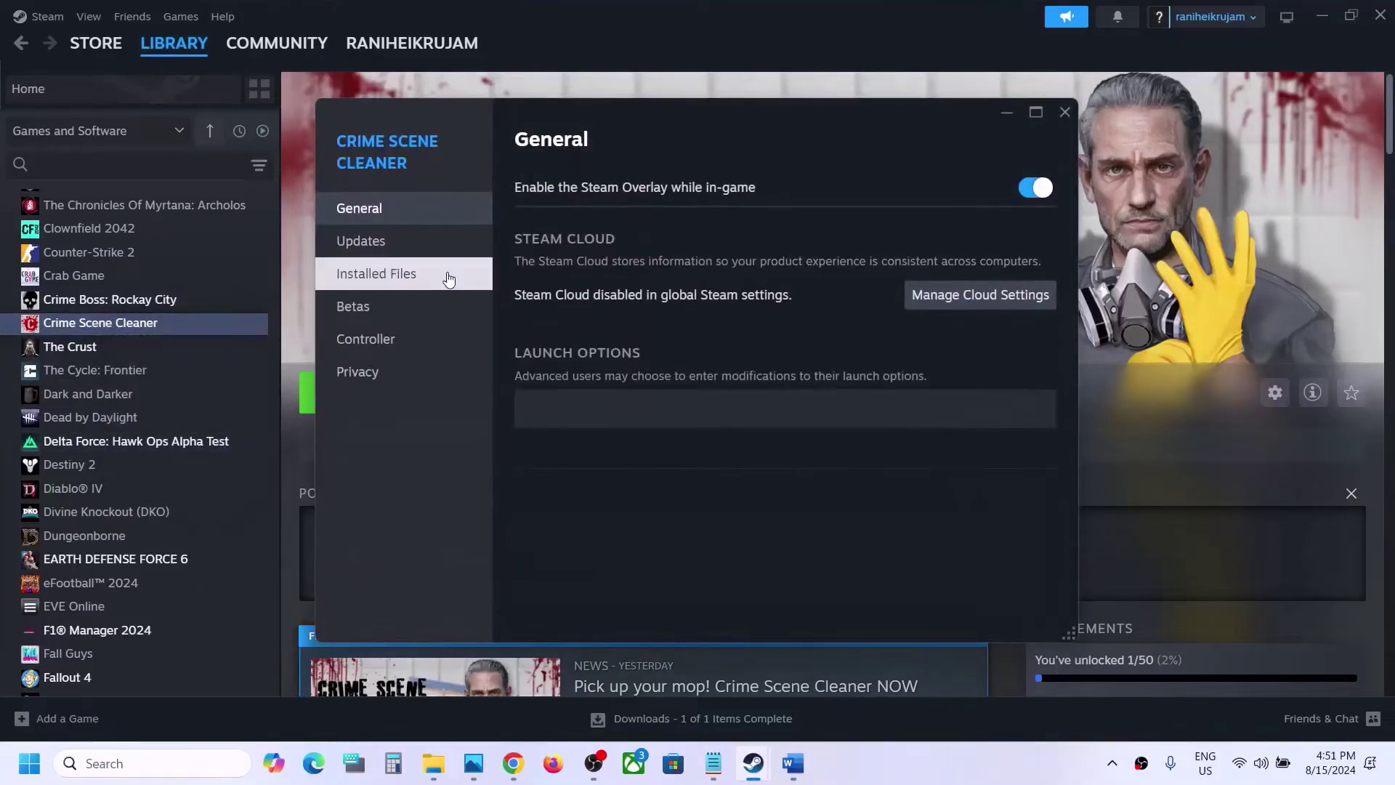
left_click(425, 282)
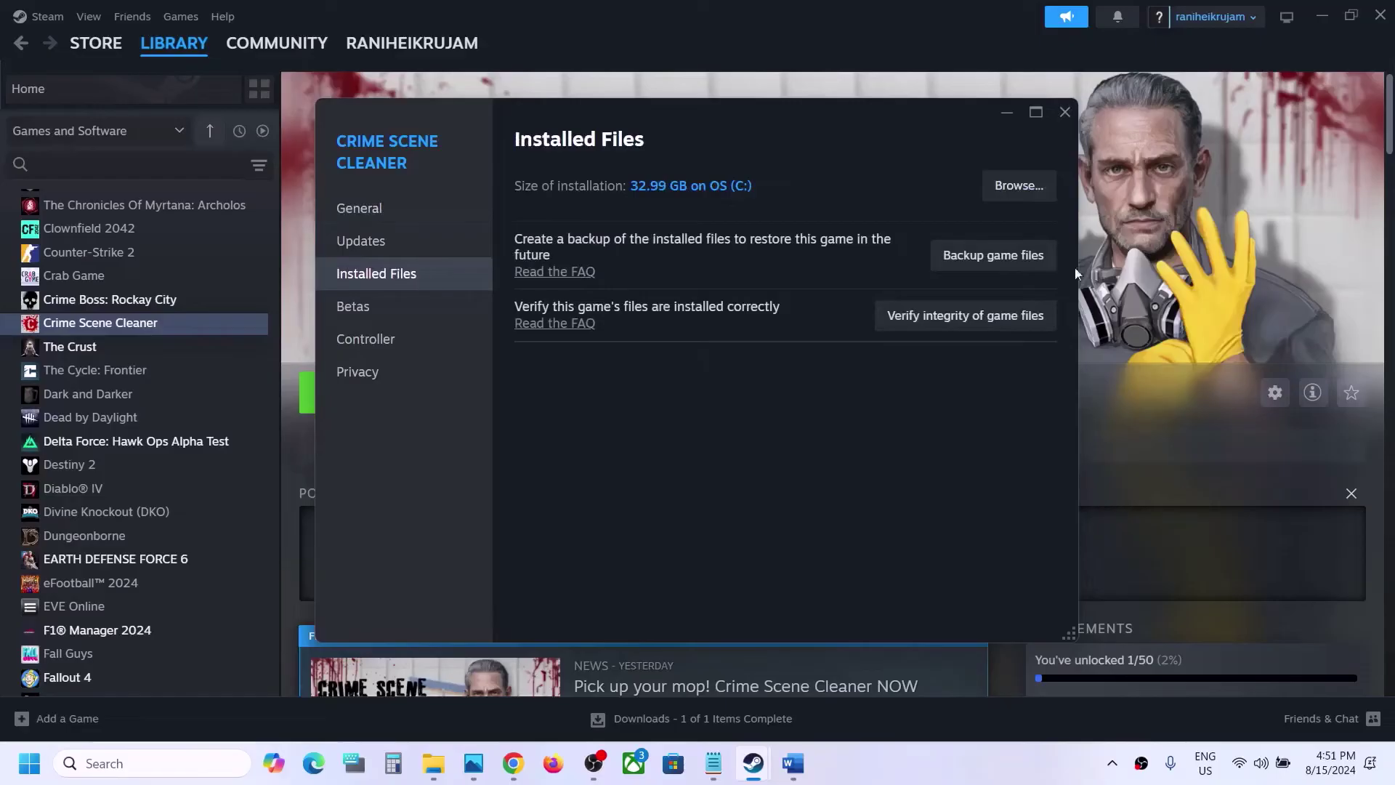
left_click(949, 320)
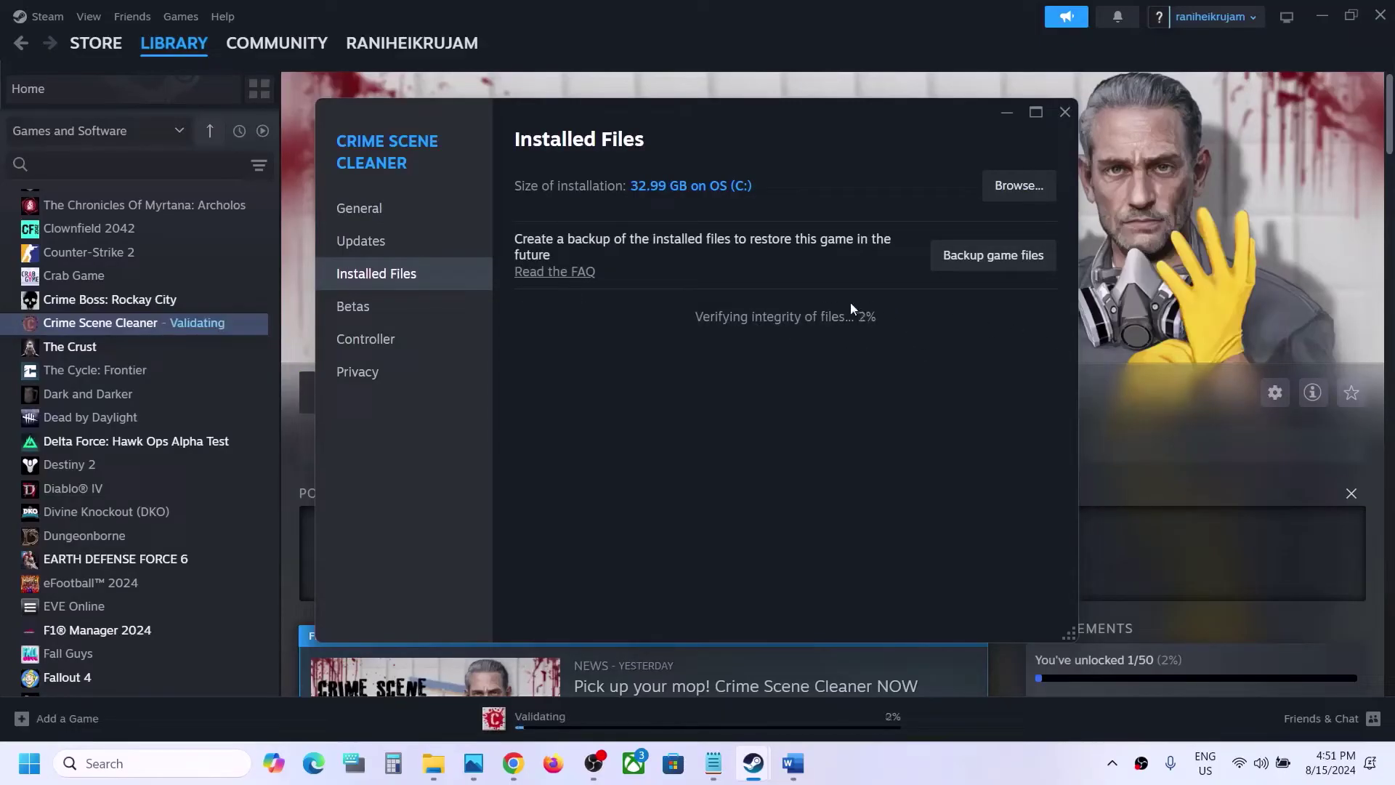
Switch to the Word document and read Step 5 on performing a clean installation of the graphics driver.
left_click(799, 761)
scroll(639, 562, "down", 3)
scroll(639, 561, "down", 2)
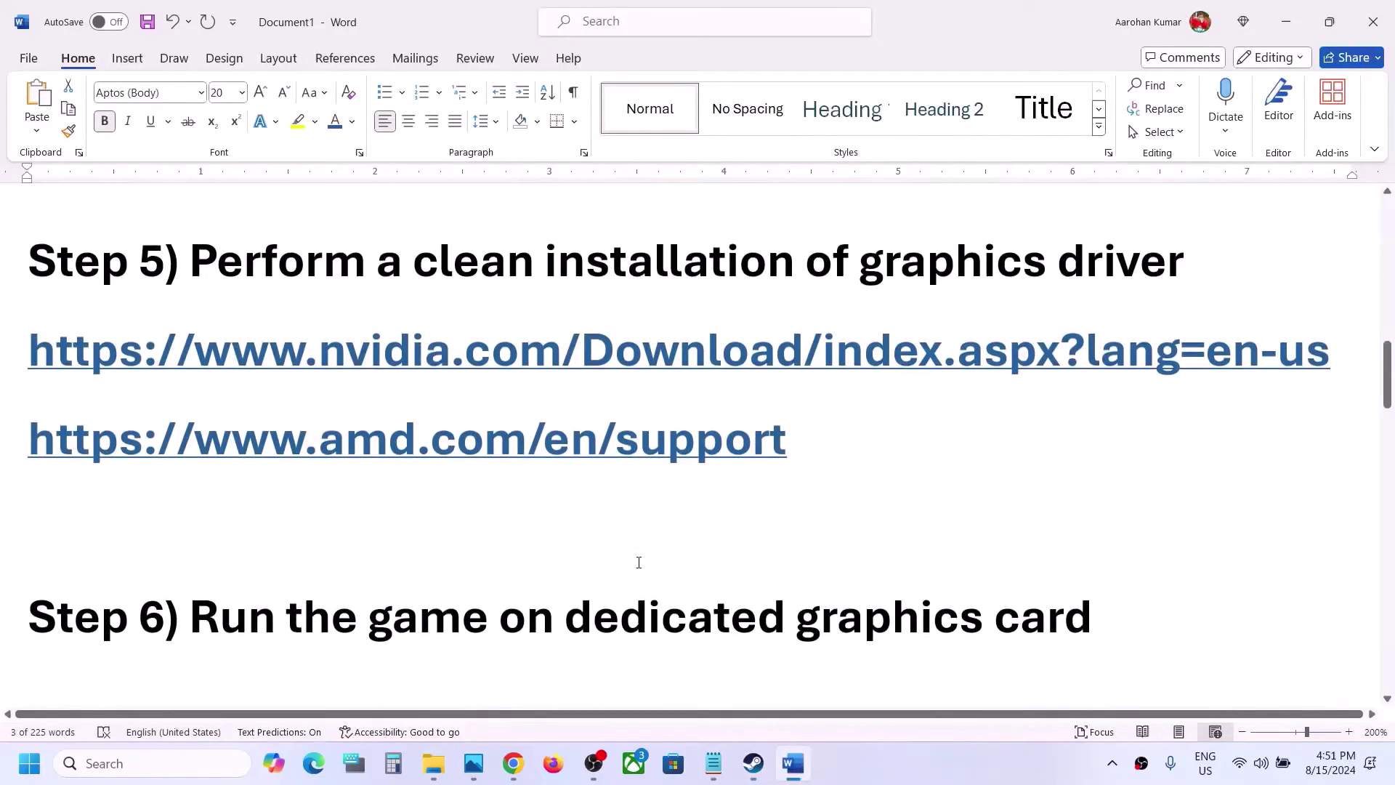
scroll(489, 535, "up", 3)
left_click_drag(191, 513, 989, 514)
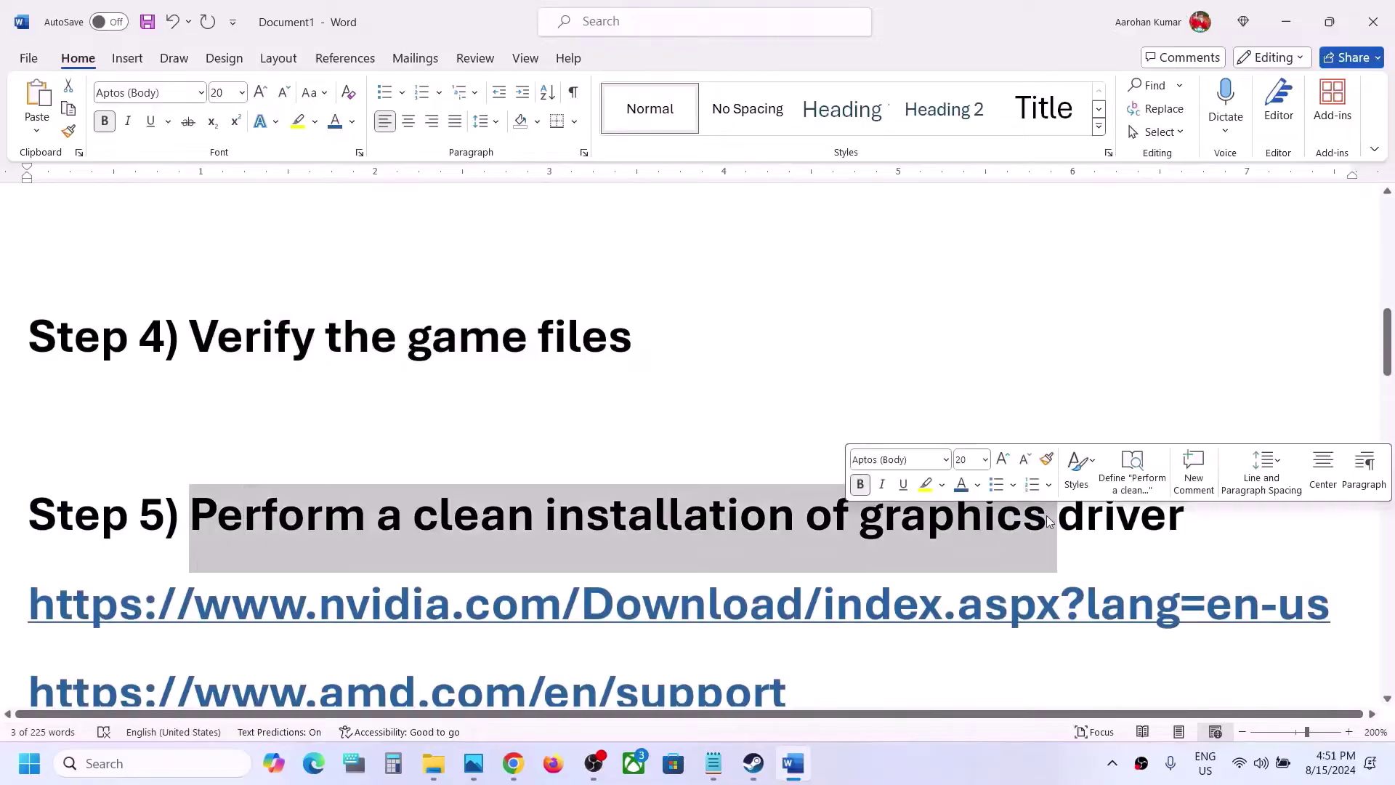
Review the driver links under Step 5 and open the NVIDIA driver download page in the browser.
scroll(441, 382, "down", 2)
left_click_drag(325, 437, 727, 454)
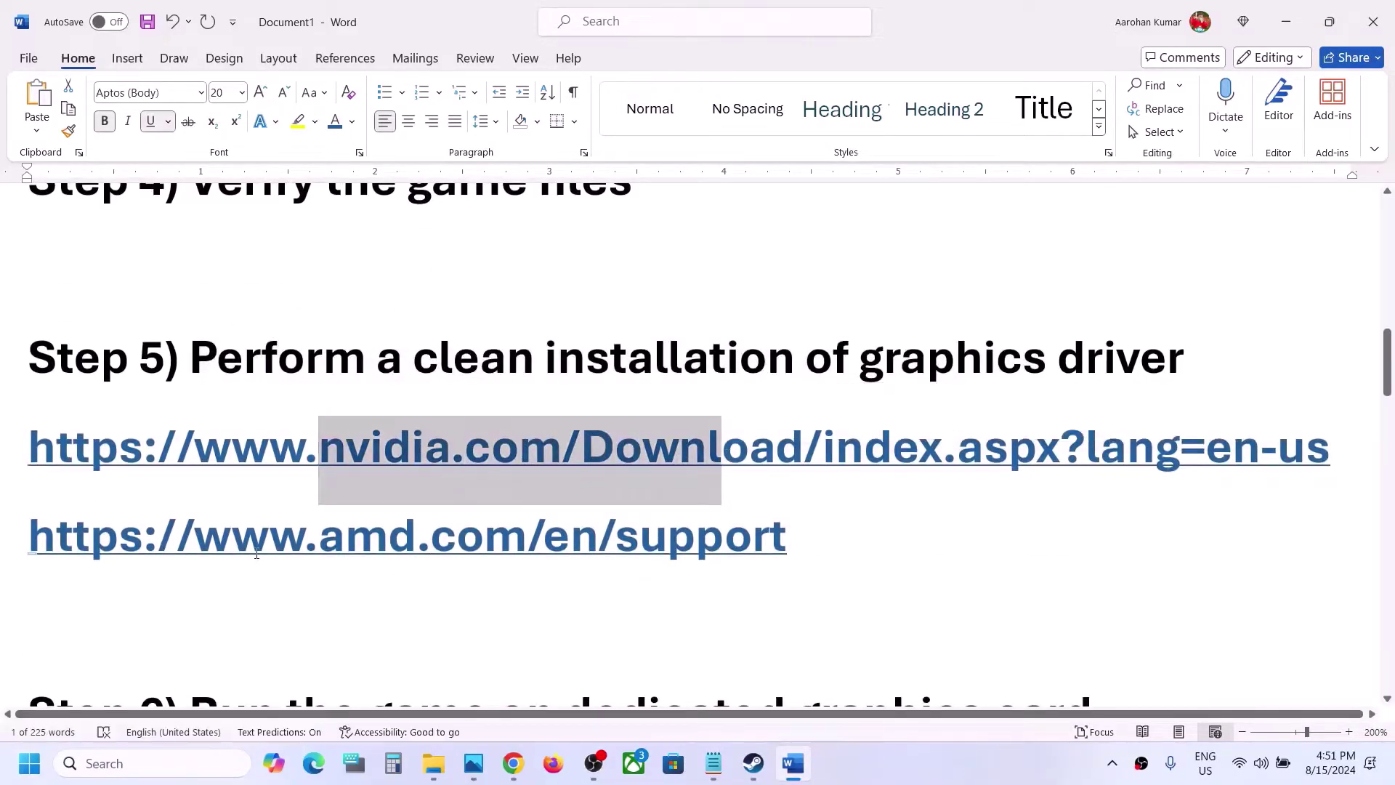
left_click_drag(256, 555, 483, 563)
left_click_drag(520, 447, 691, 463)
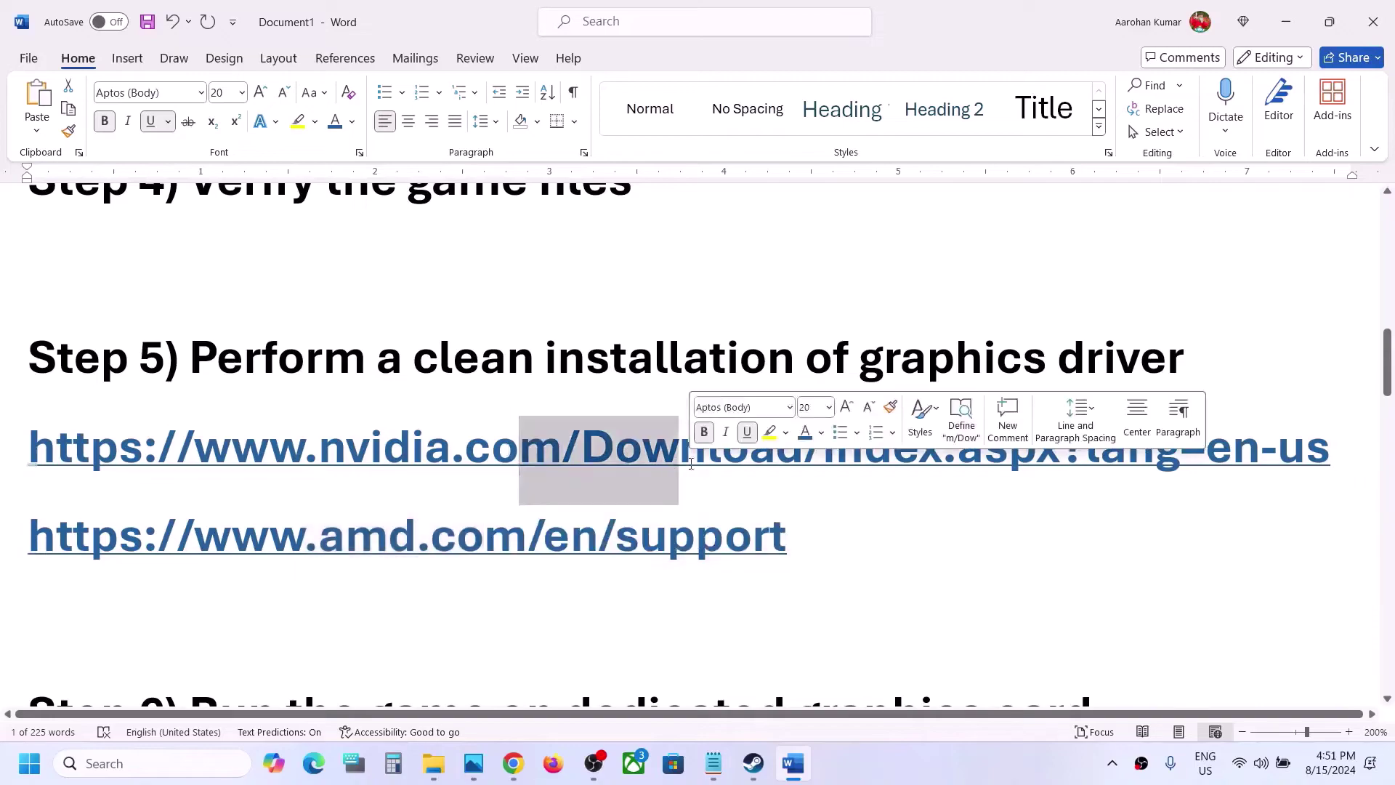
left_click(691, 463, "ctrl")
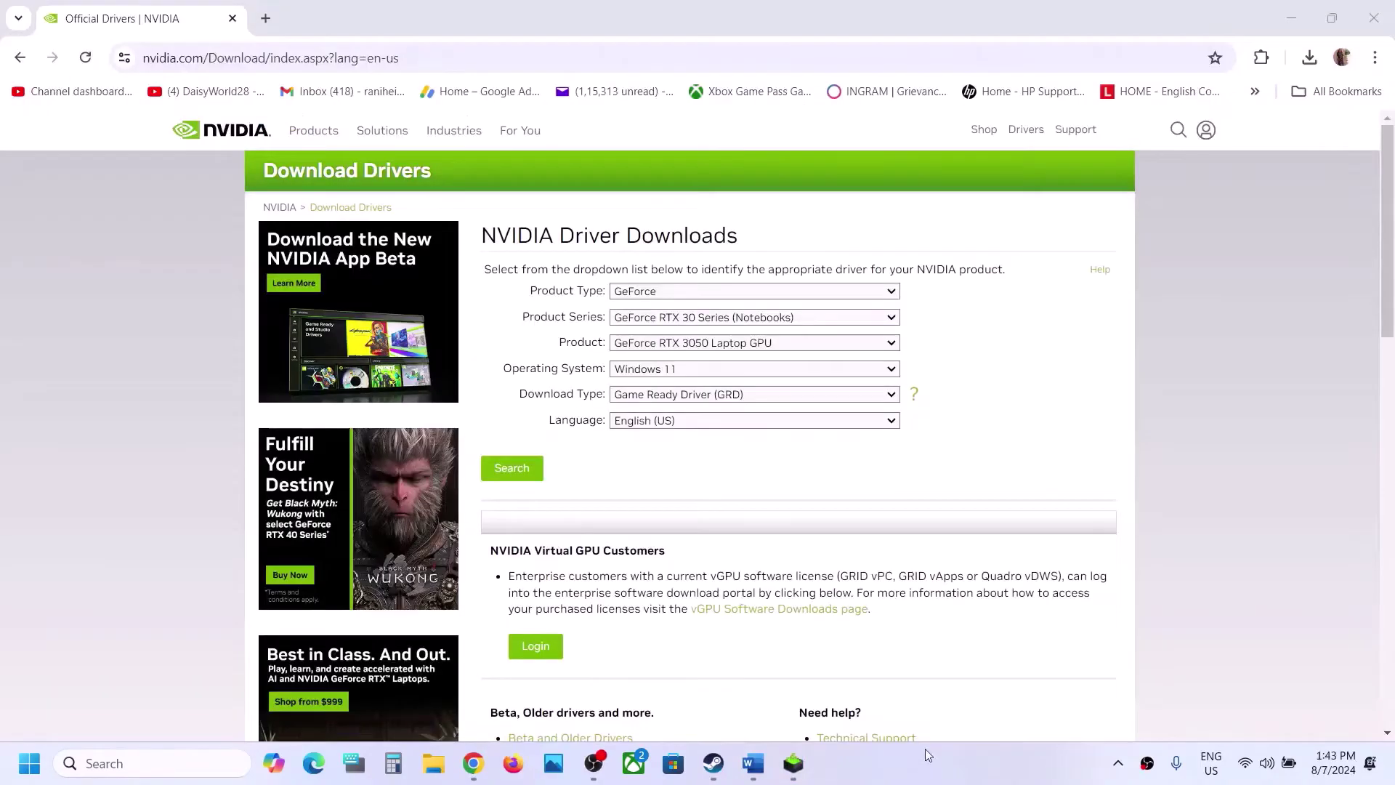
Select product type GeForce, series GeForce RTX 30 Series (Notebooks) and product GeForce RTX 3050 Laptop GPU in the driver search form.
left_click(667, 292)
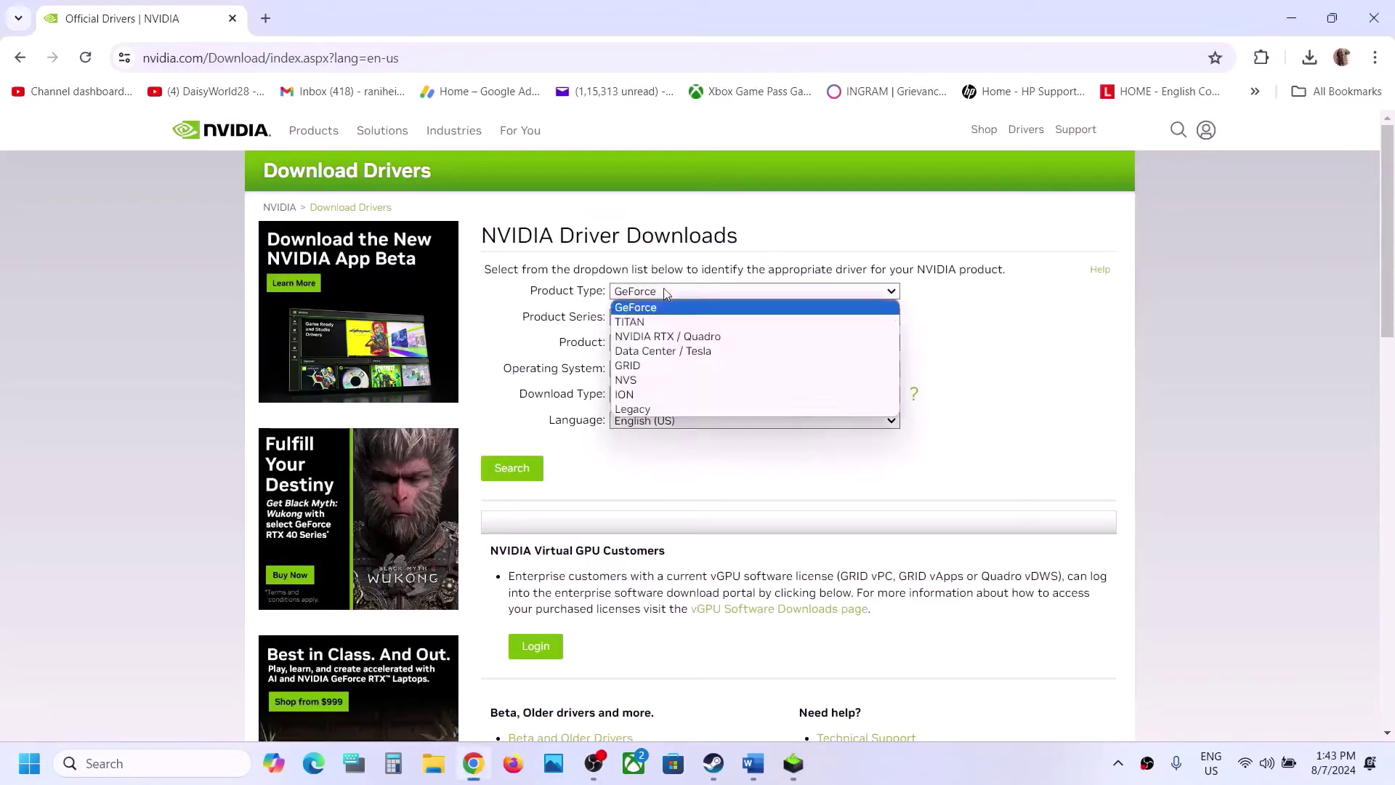
left_click(679, 307)
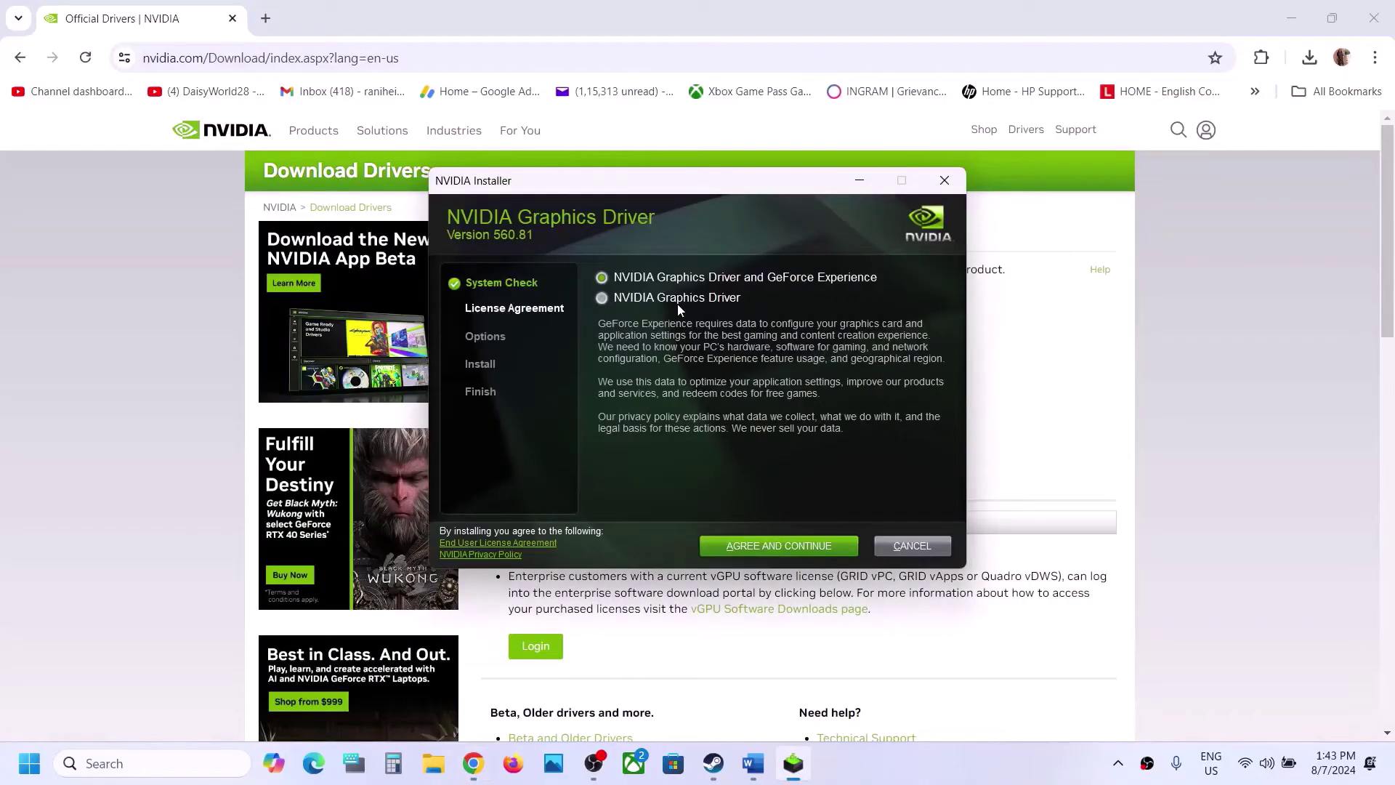
left_click(688, 293)
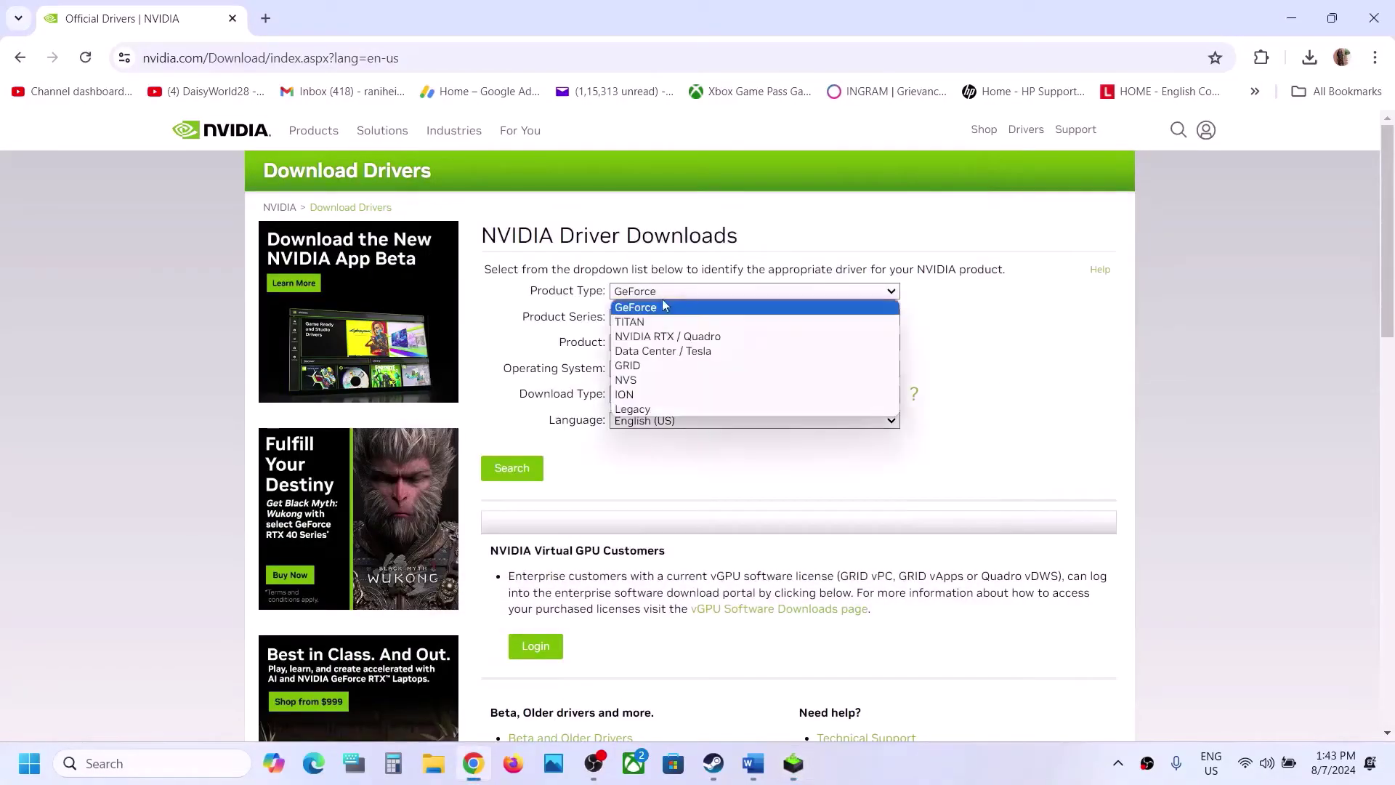
left_click(1023, 343)
left_click(775, 320)
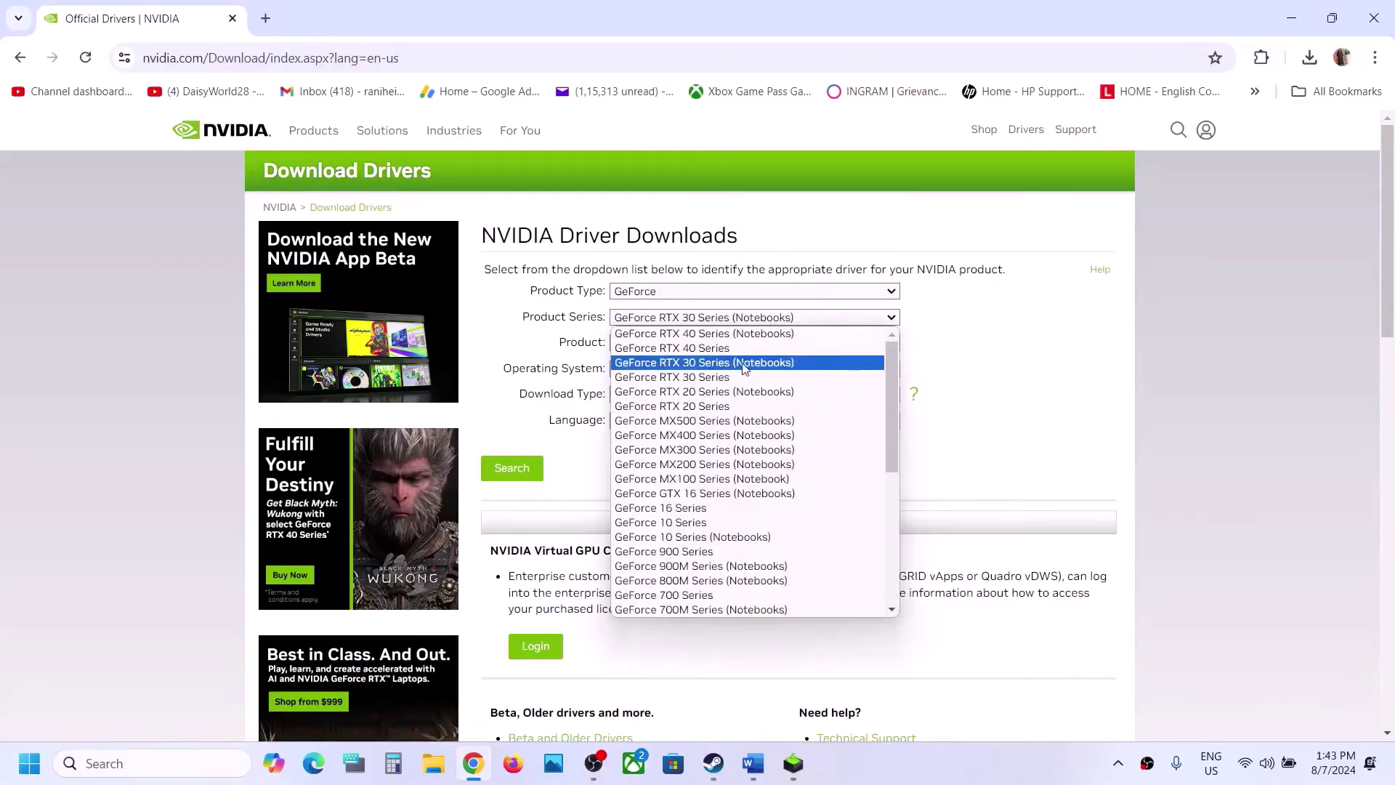
left_click(744, 365)
left_click(754, 347)
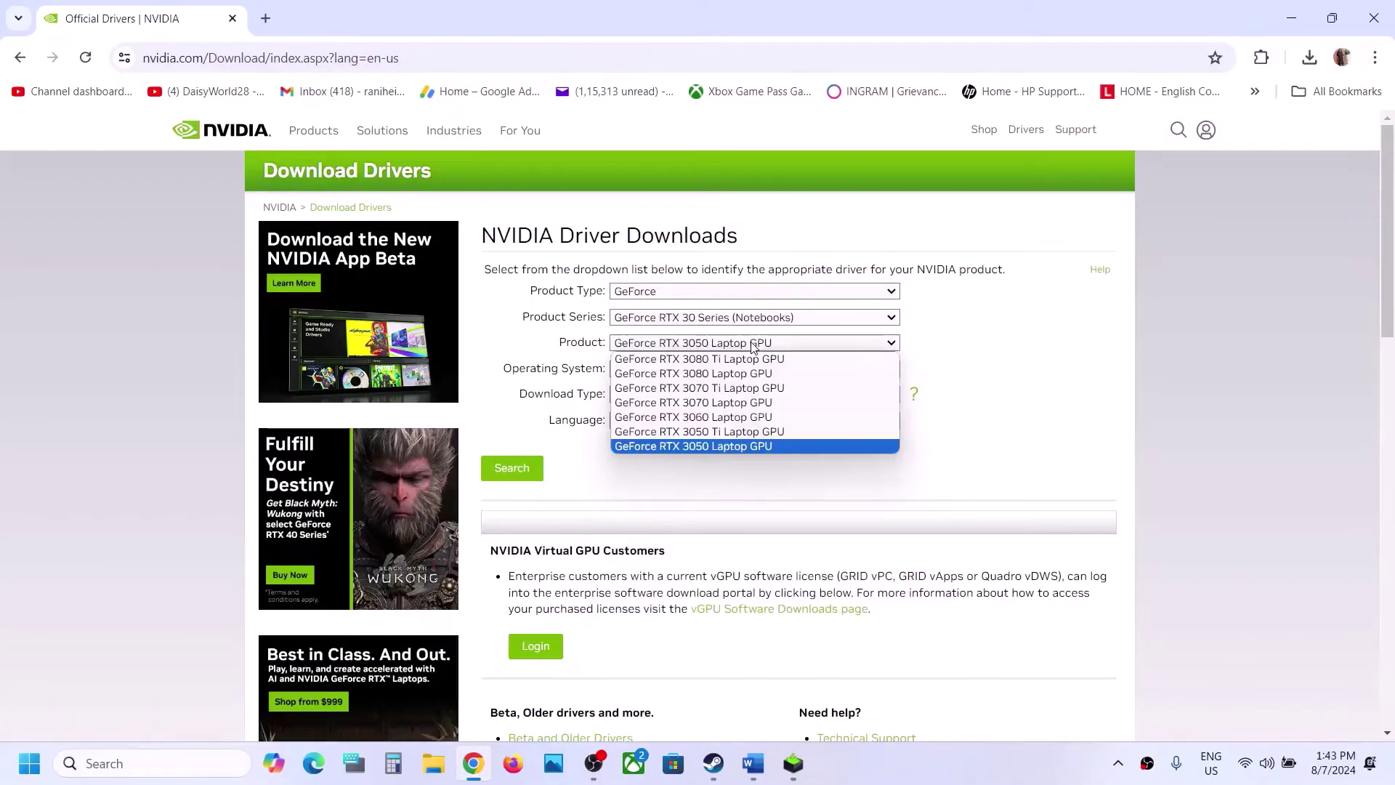
left_click(738, 446)
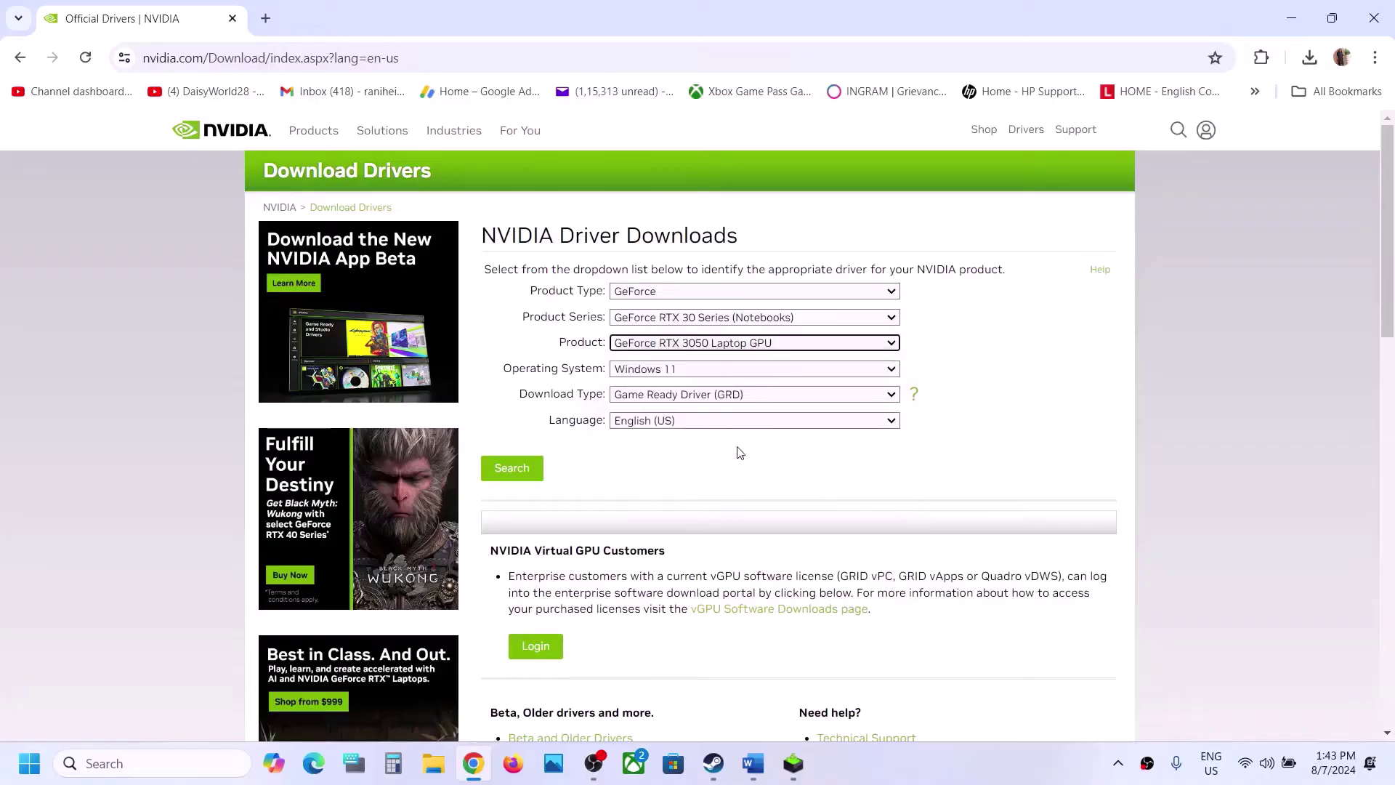
Choose Windows 11 as the operating system, search for the matching driver and open the download page for the GeForce Game Ready Driver.
left_click(683, 371)
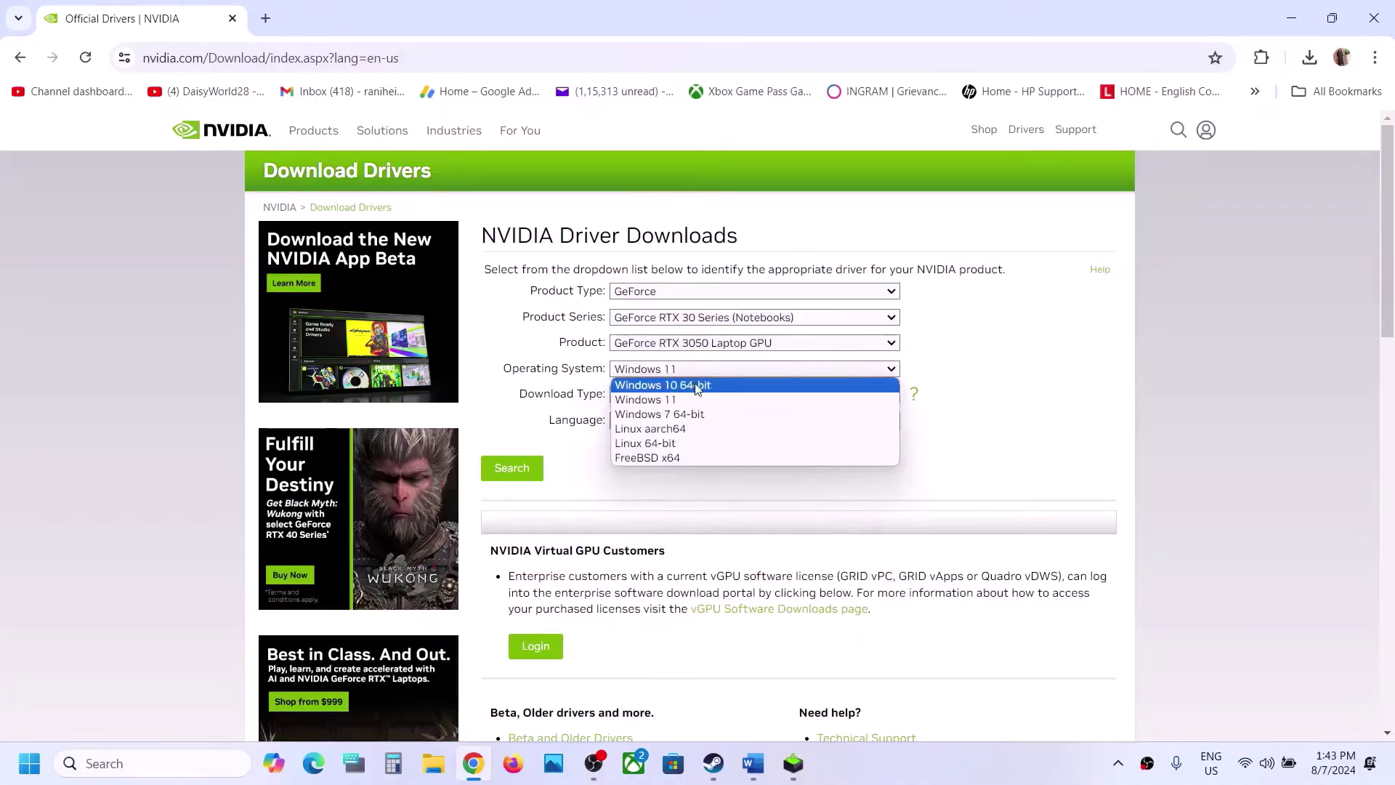
left_click(683, 402)
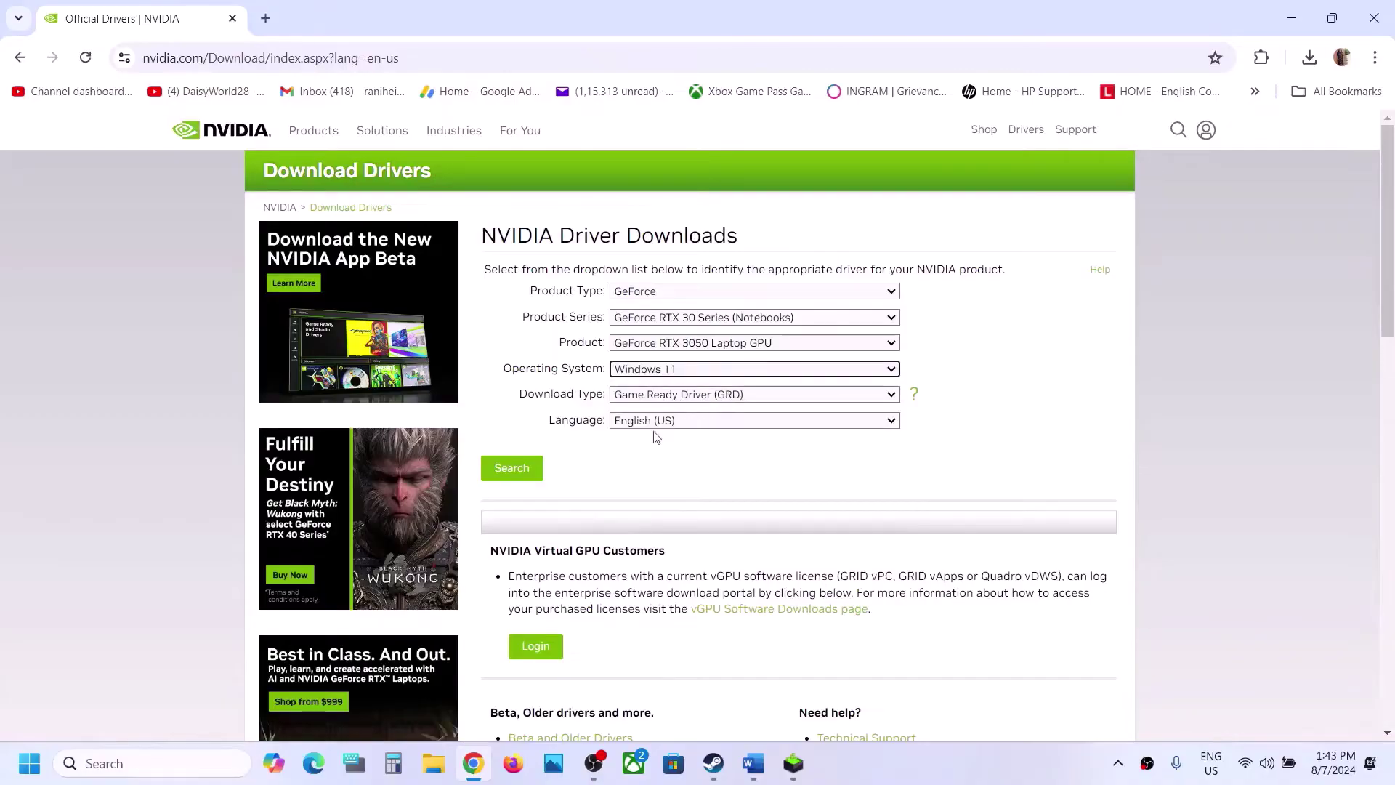
left_click(527, 468)
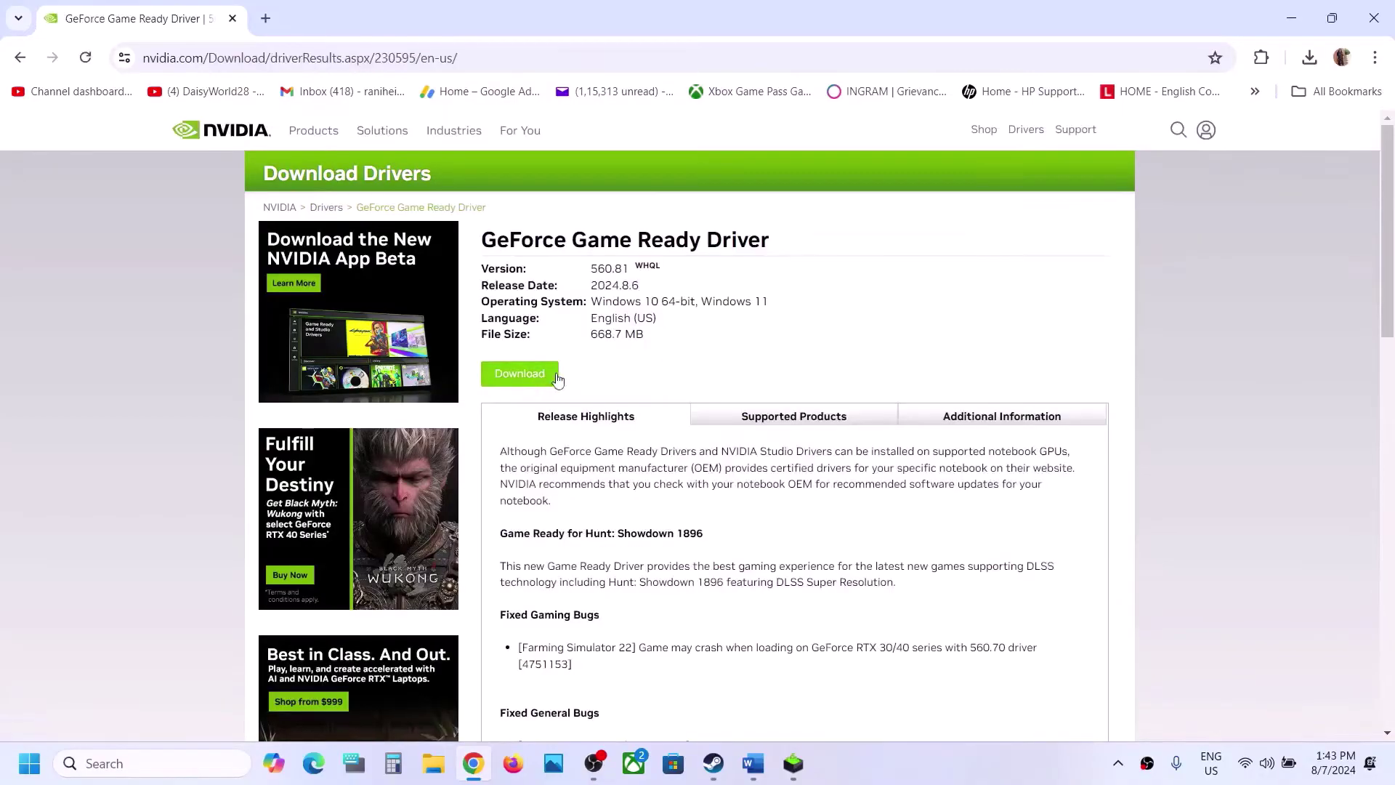
left_click(526, 379)
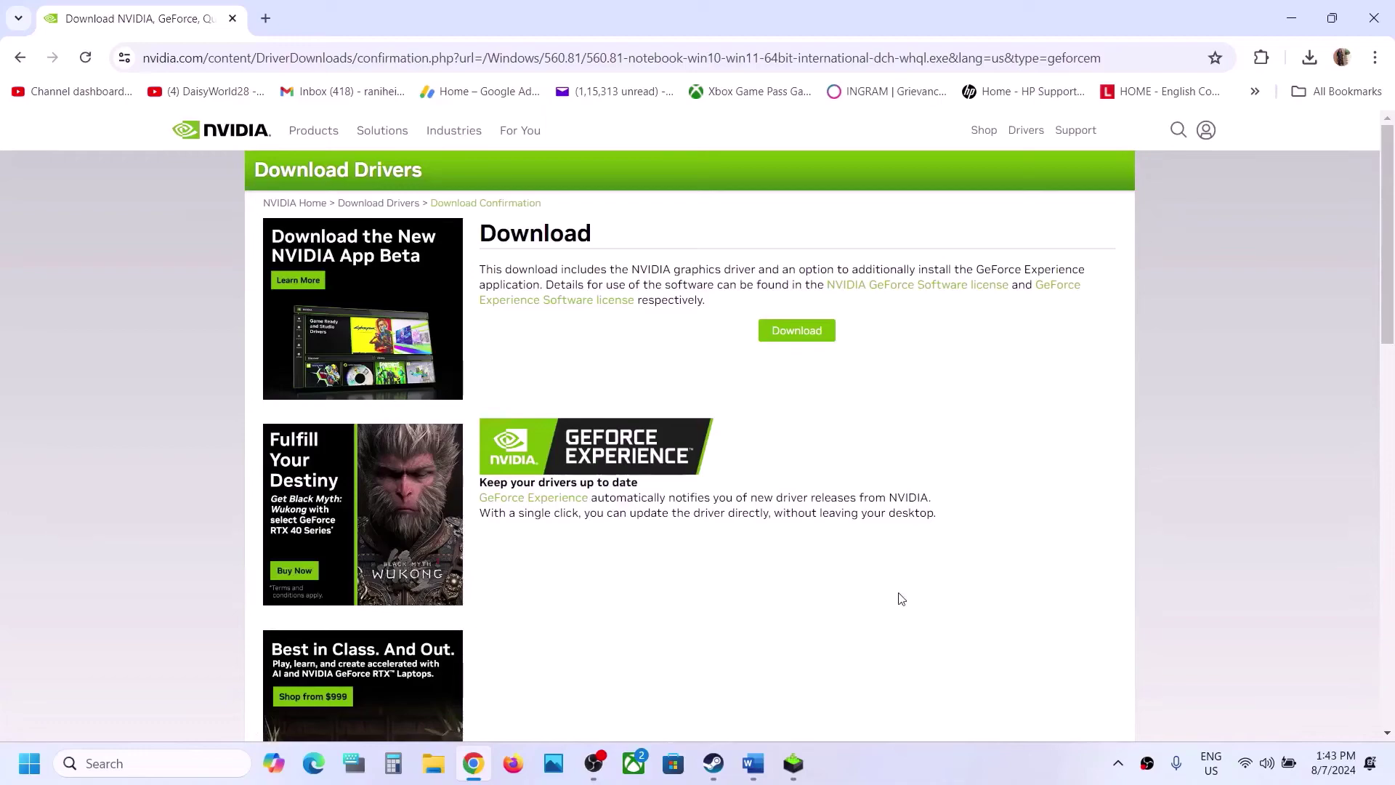
Switch to the NVIDIA Installer, accept the licence and start a Custom (Advanced) installation with Perform a clean installation enabled.
left_click(793, 762)
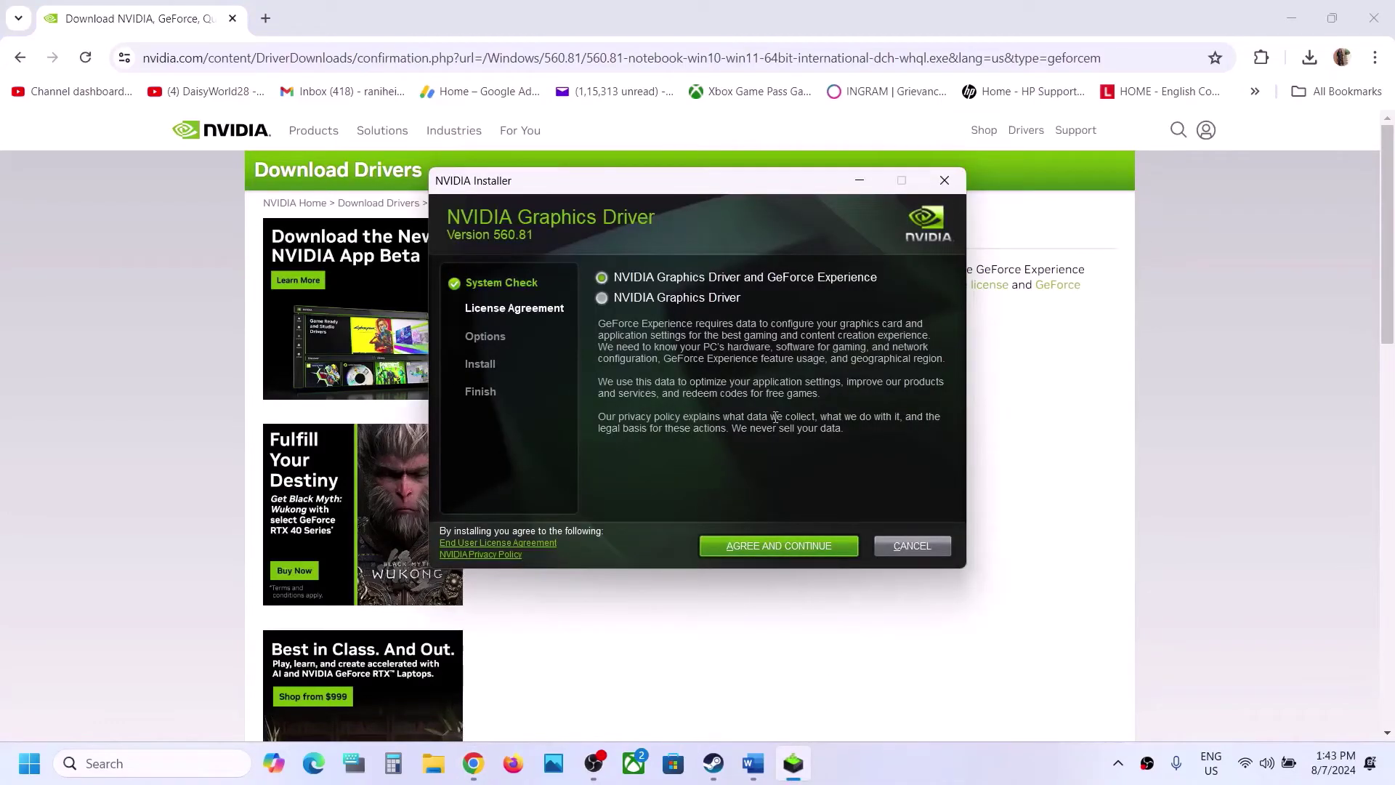
left_click(792, 545)
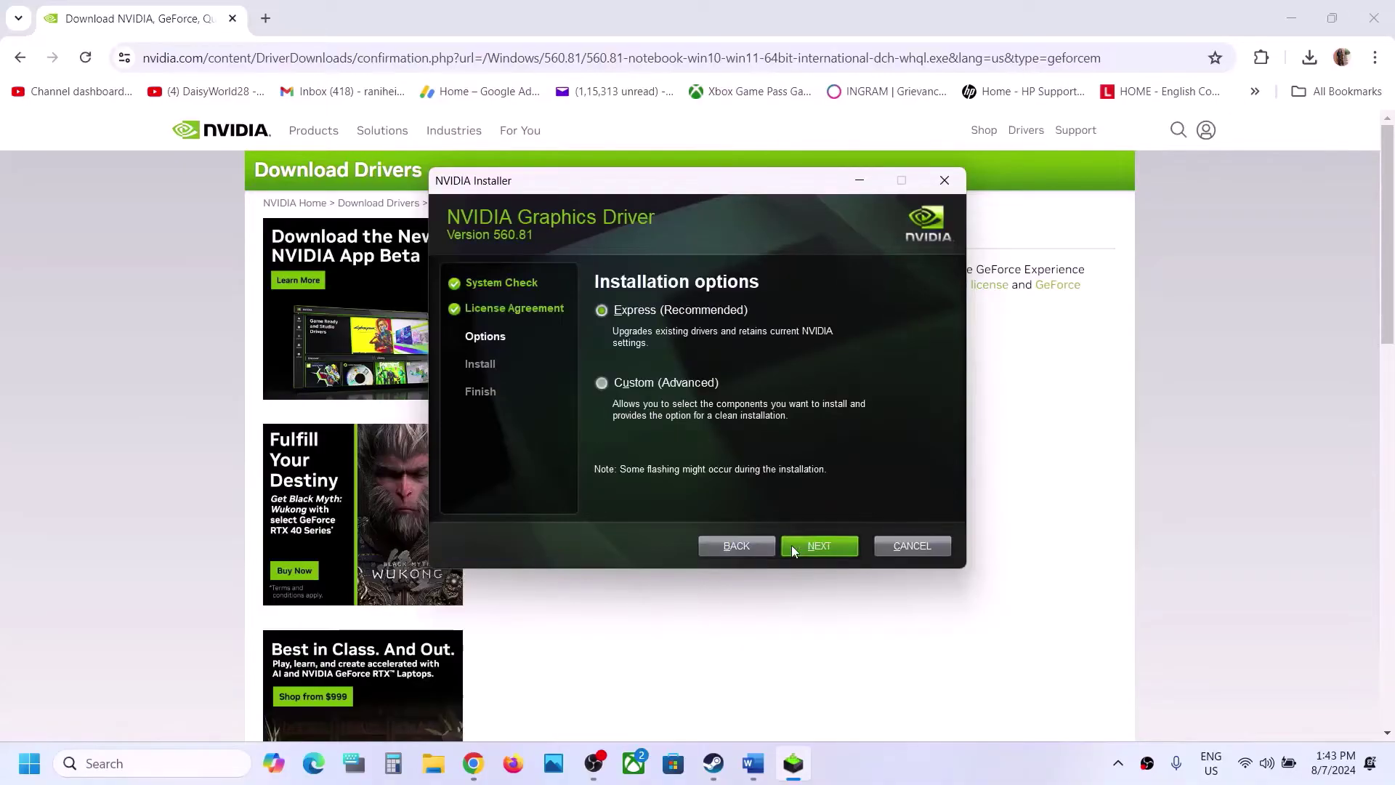
left_click(646, 384)
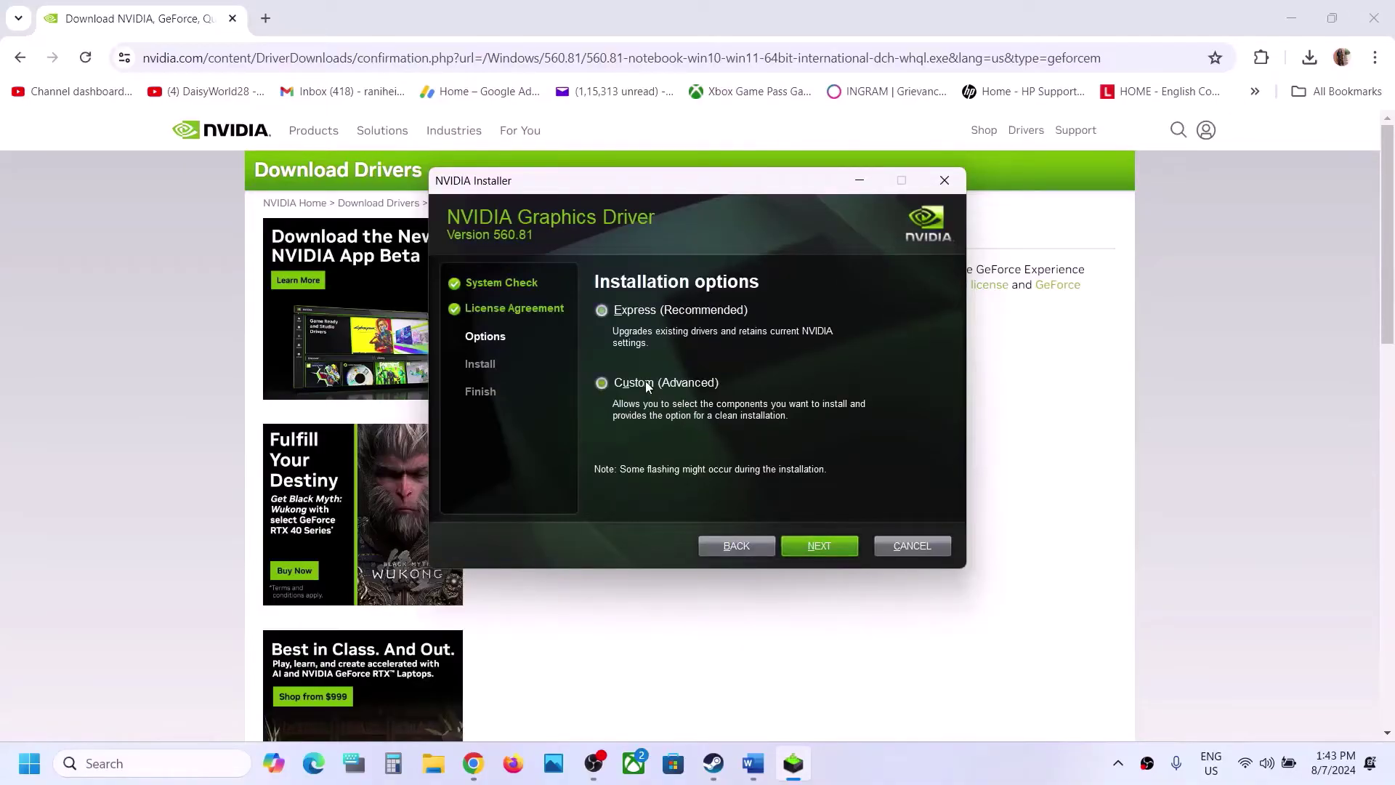
left_click(816, 545)
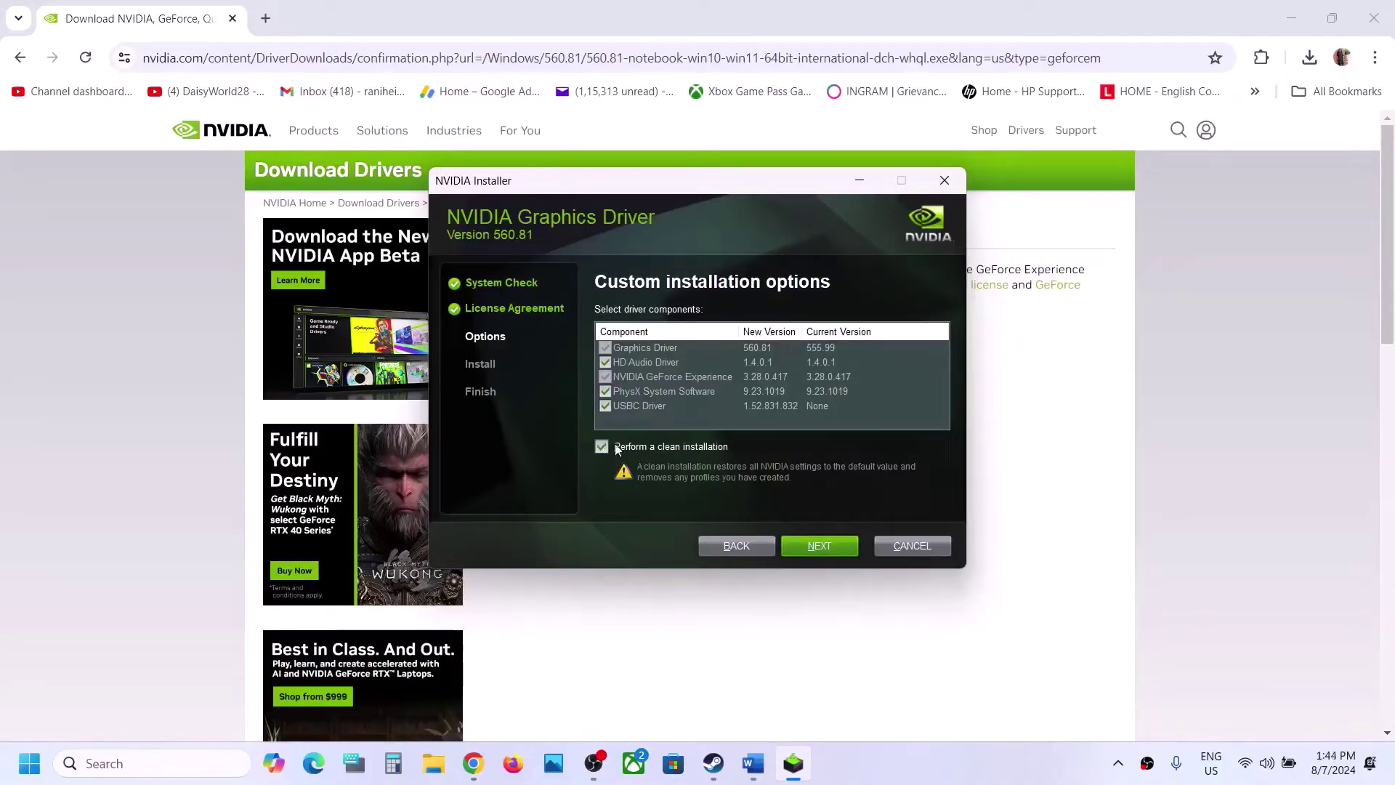
left_click(826, 548)
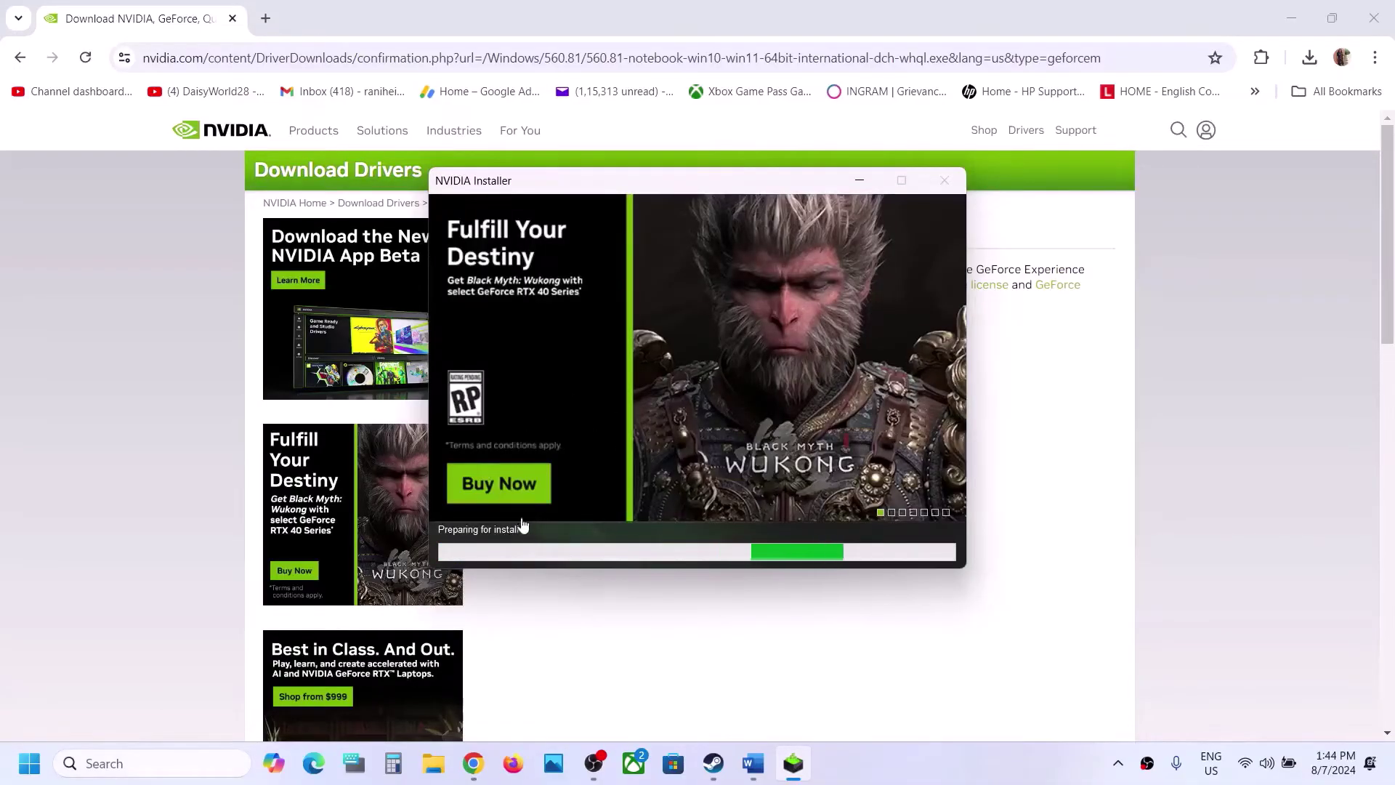
Look at the power options for restarting the computer and close them without choosing one.
left_click(29, 763)
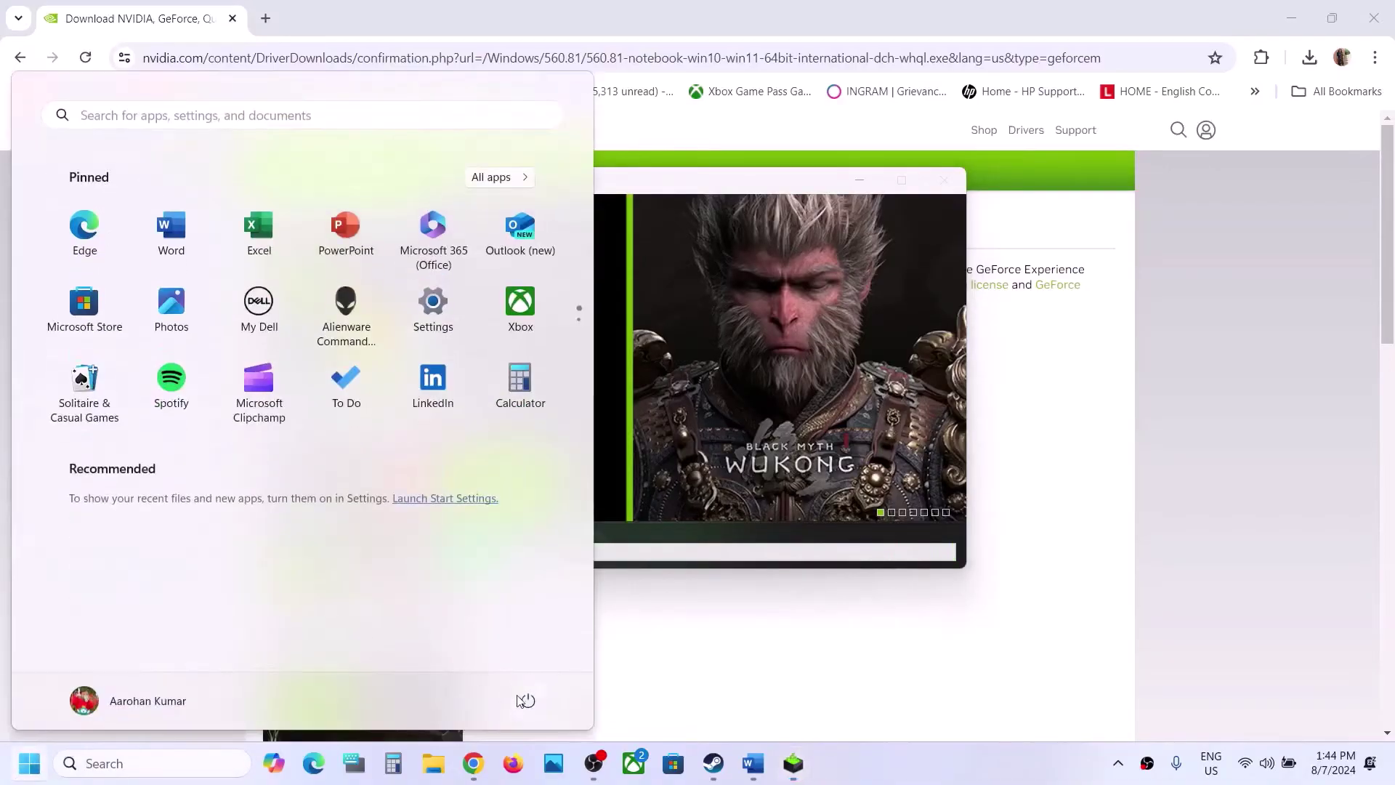
left_click(527, 699)
key("Escape")
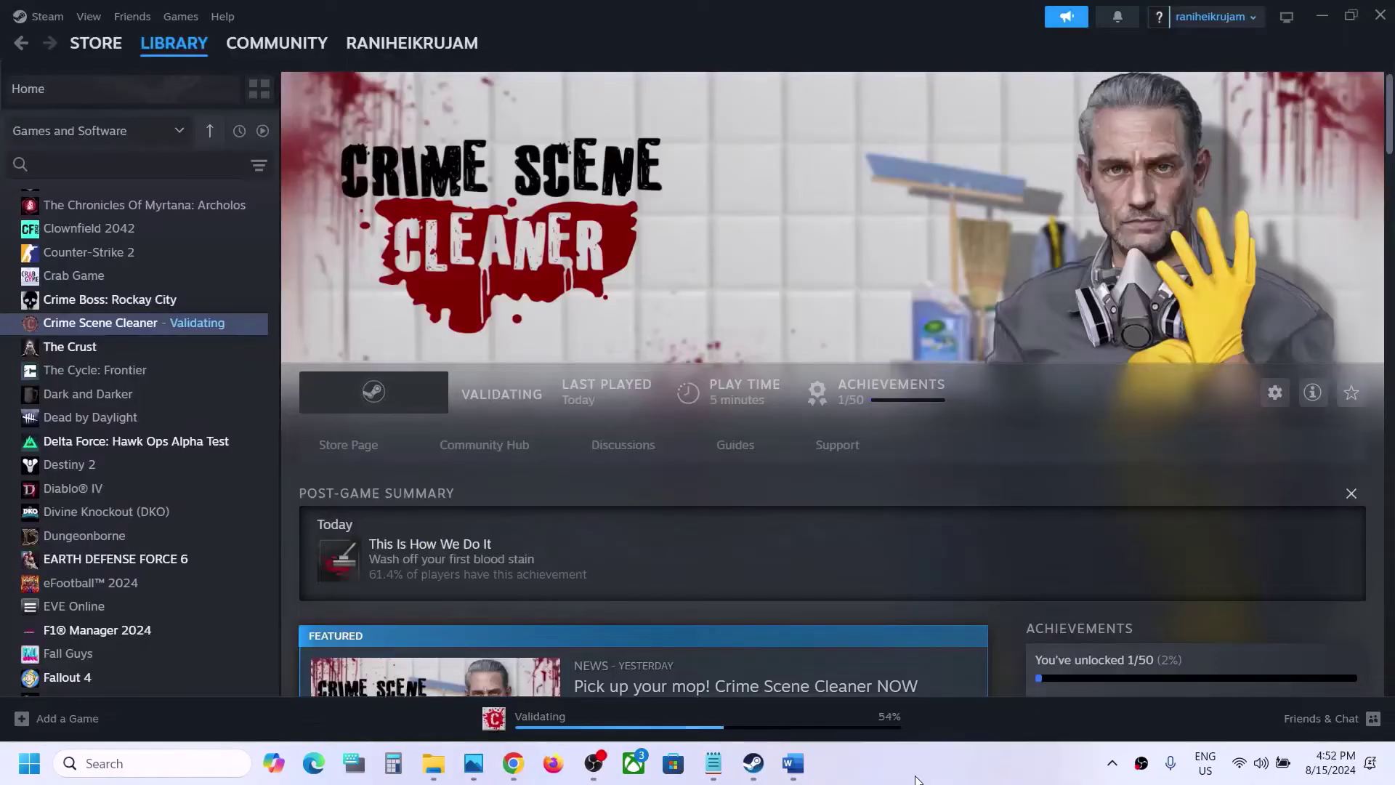
Copy the word "graphics" from Step 6 in the Word document, search Windows for it and open Graphics settings.
left_click(793, 763)
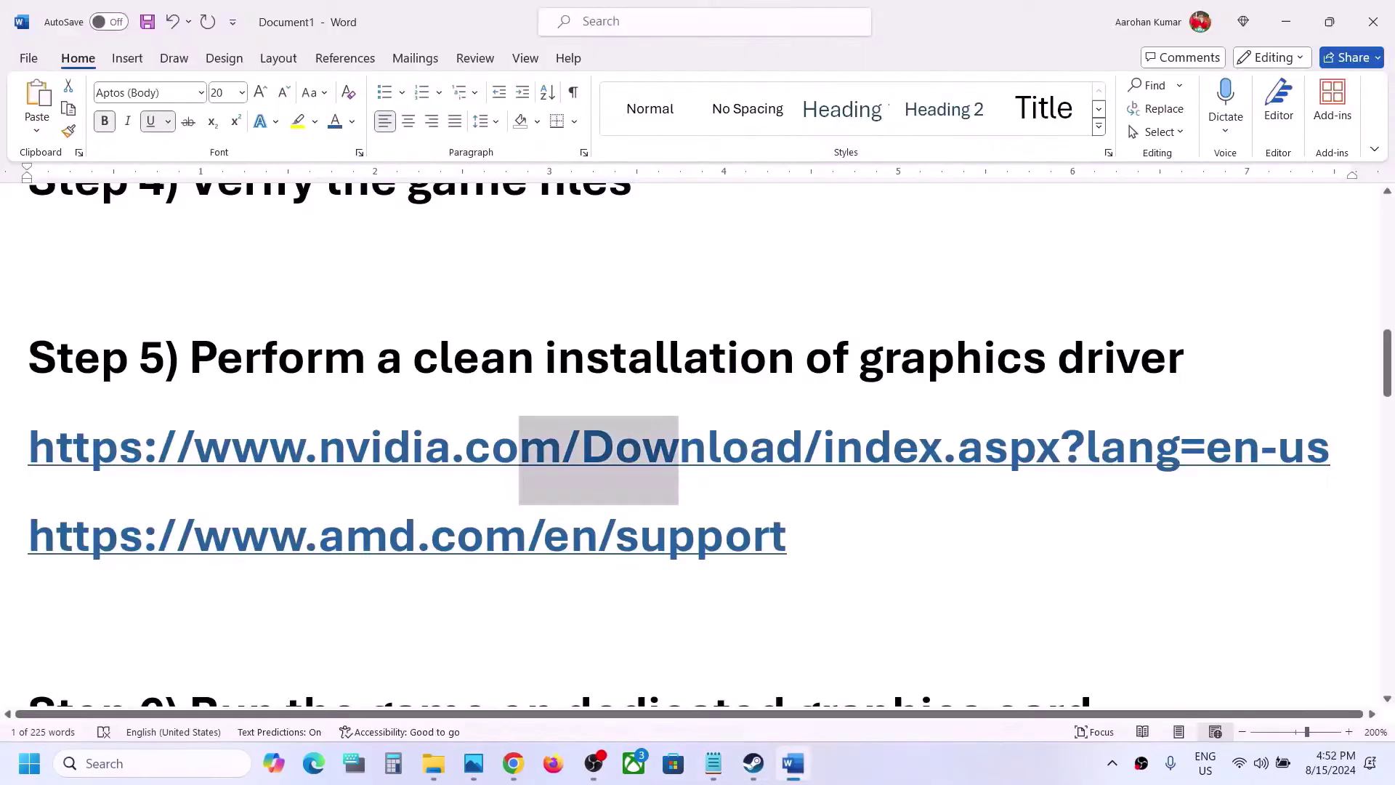
scroll(613, 436, "down", 3)
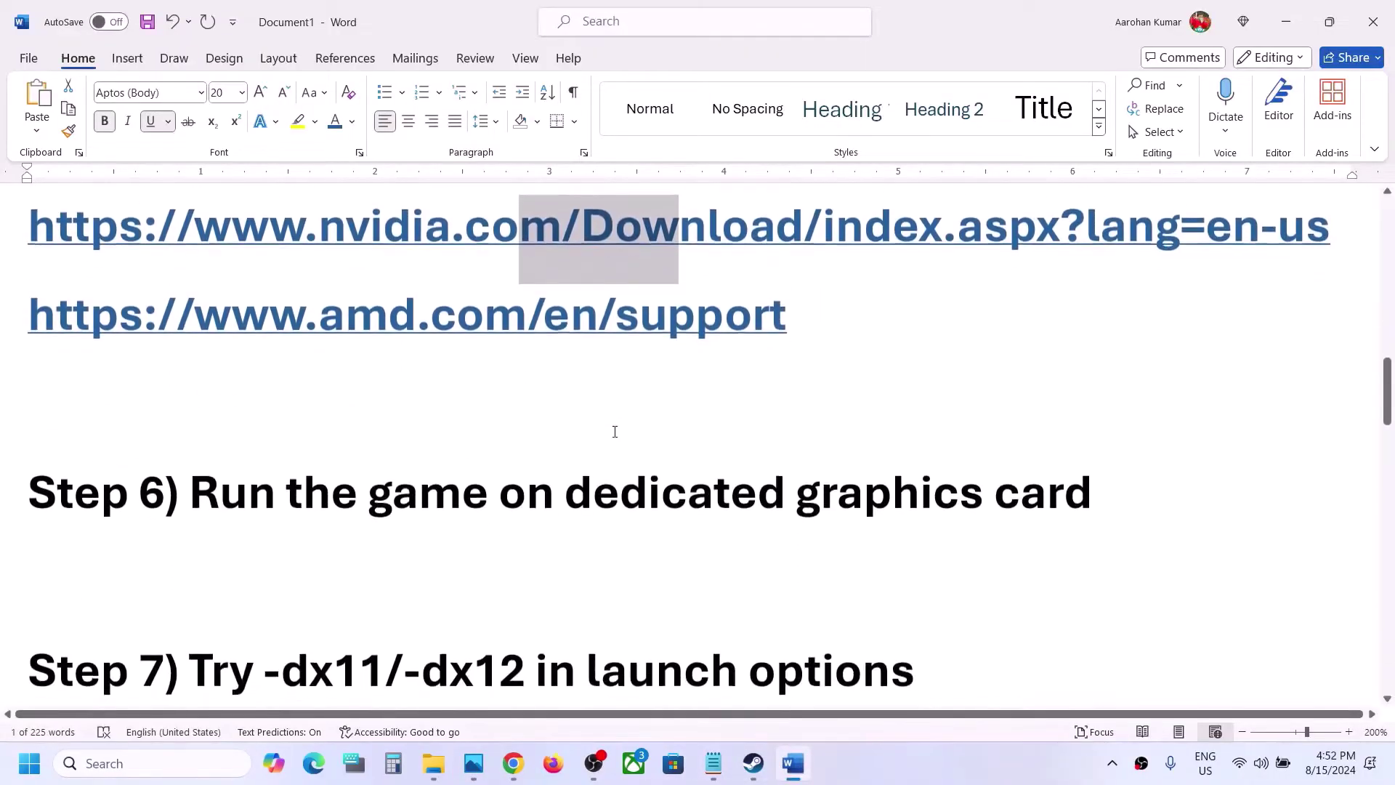
double_click(870, 485)
key("ctrl+c")
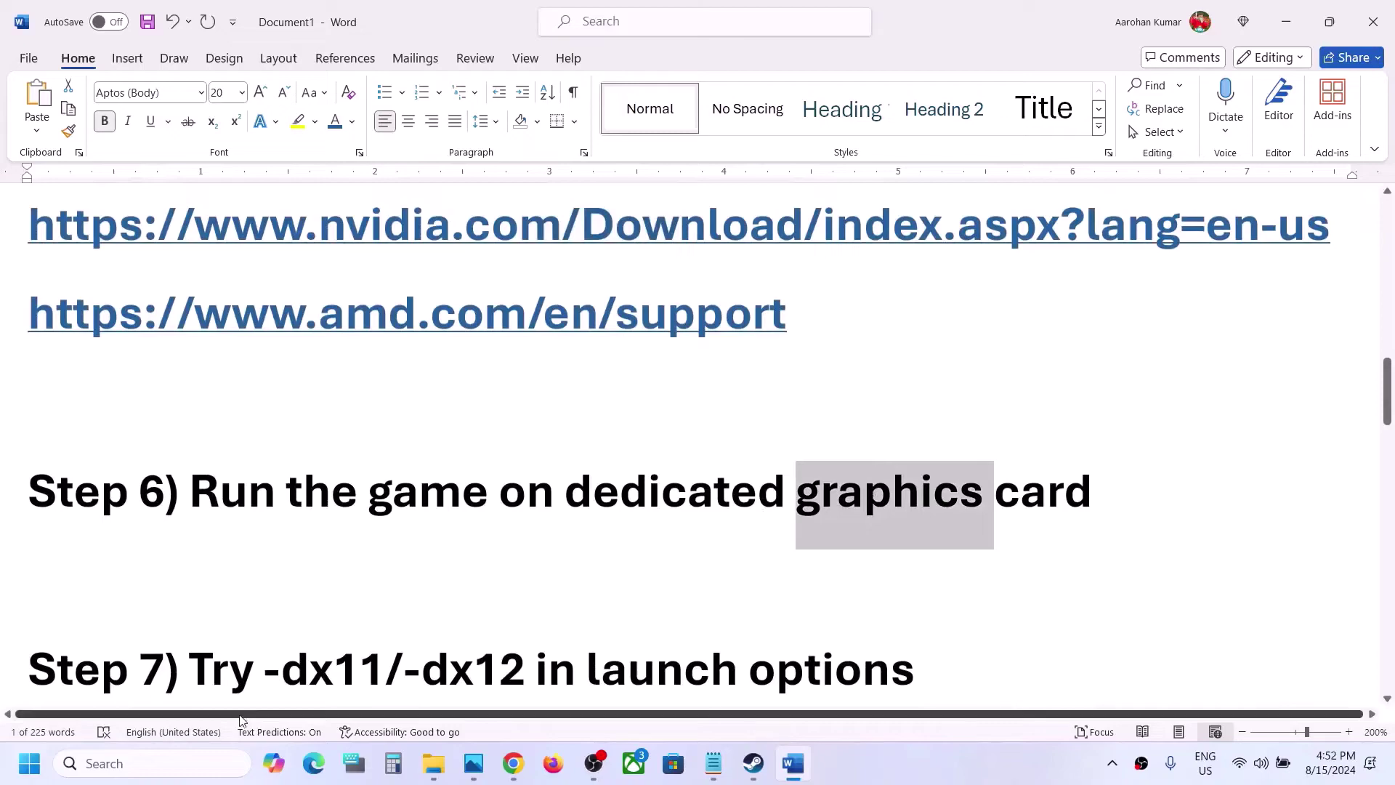
left_click(191, 765)
key("ctrl+v")
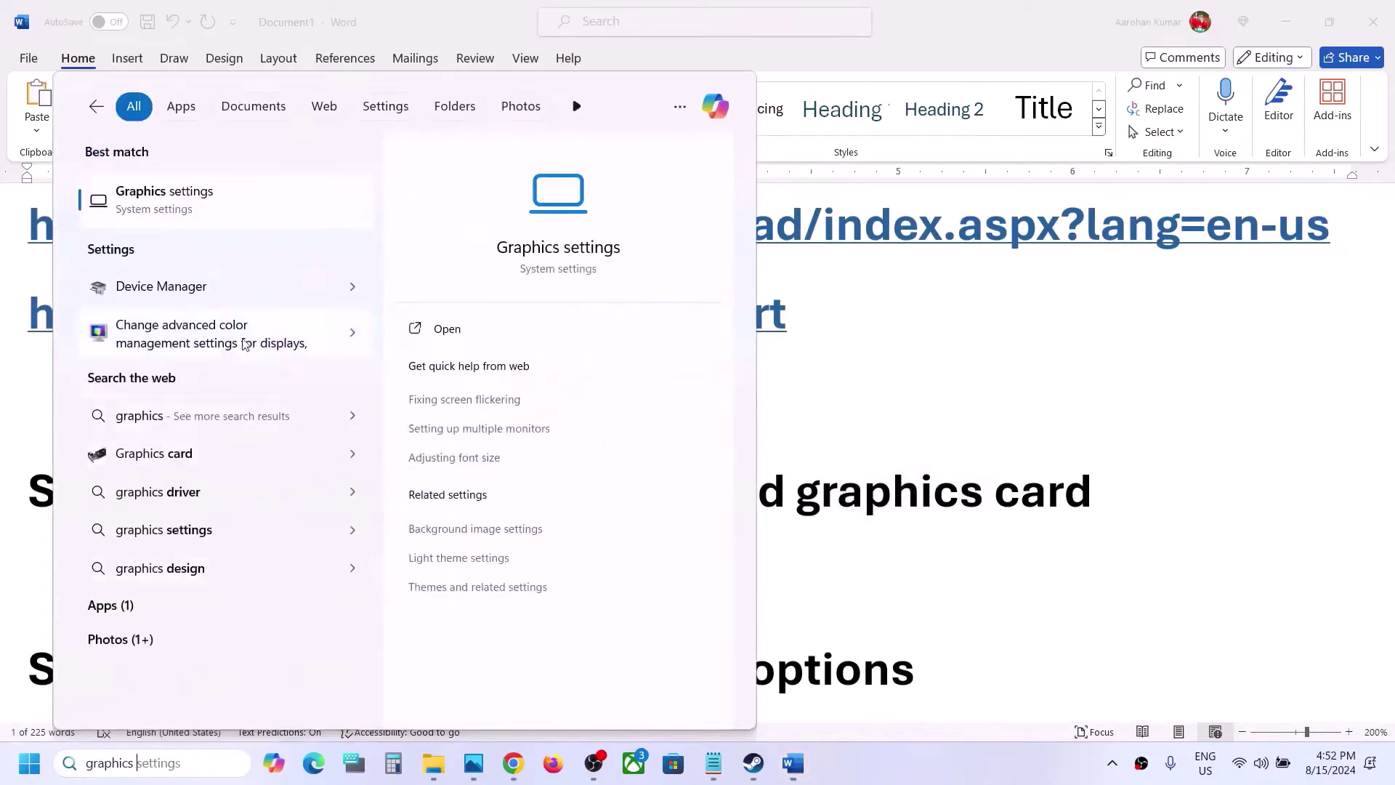
left_click(189, 218)
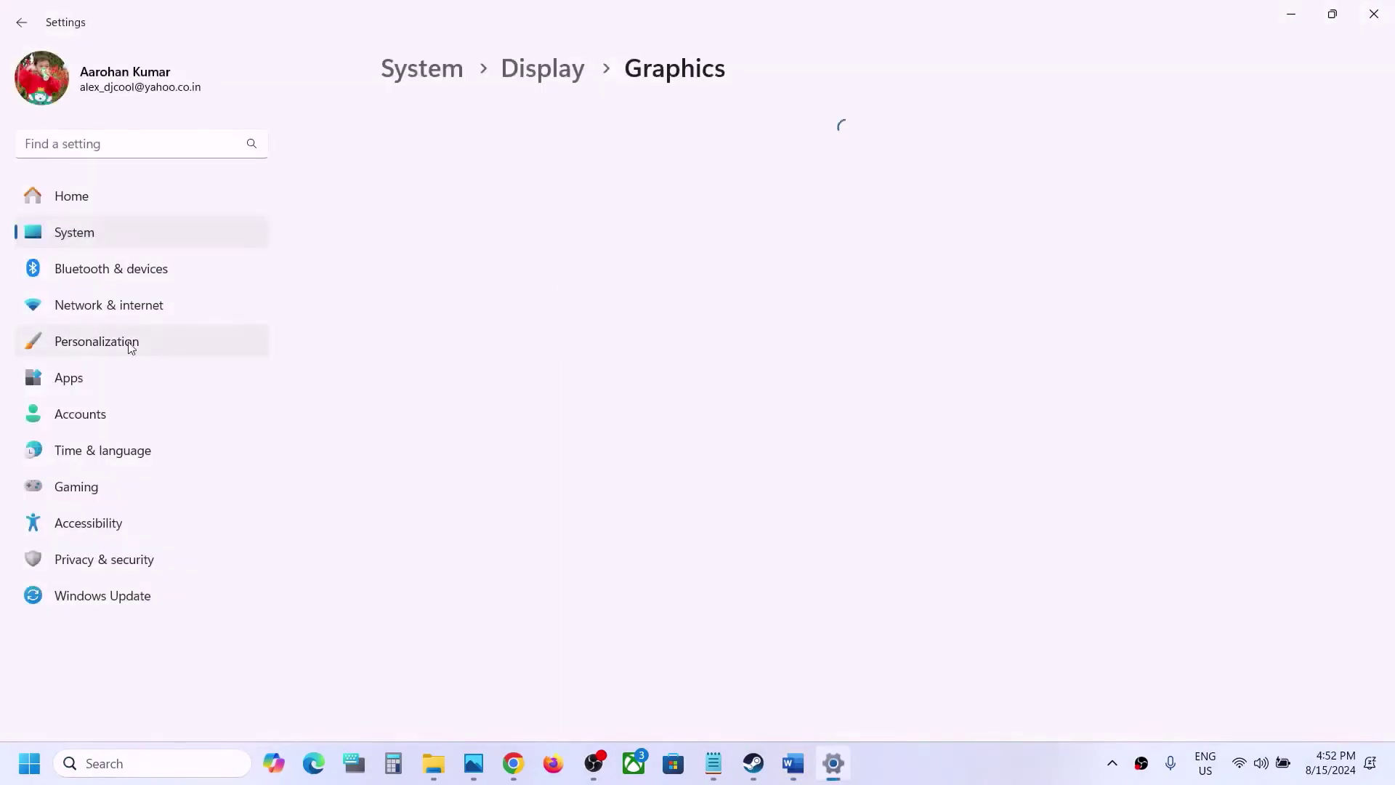
Add the CrimeCleaner application from the steamapps\common\Crime Scene Cleaner folder to the graphics settings app list.
left_click(438, 327)
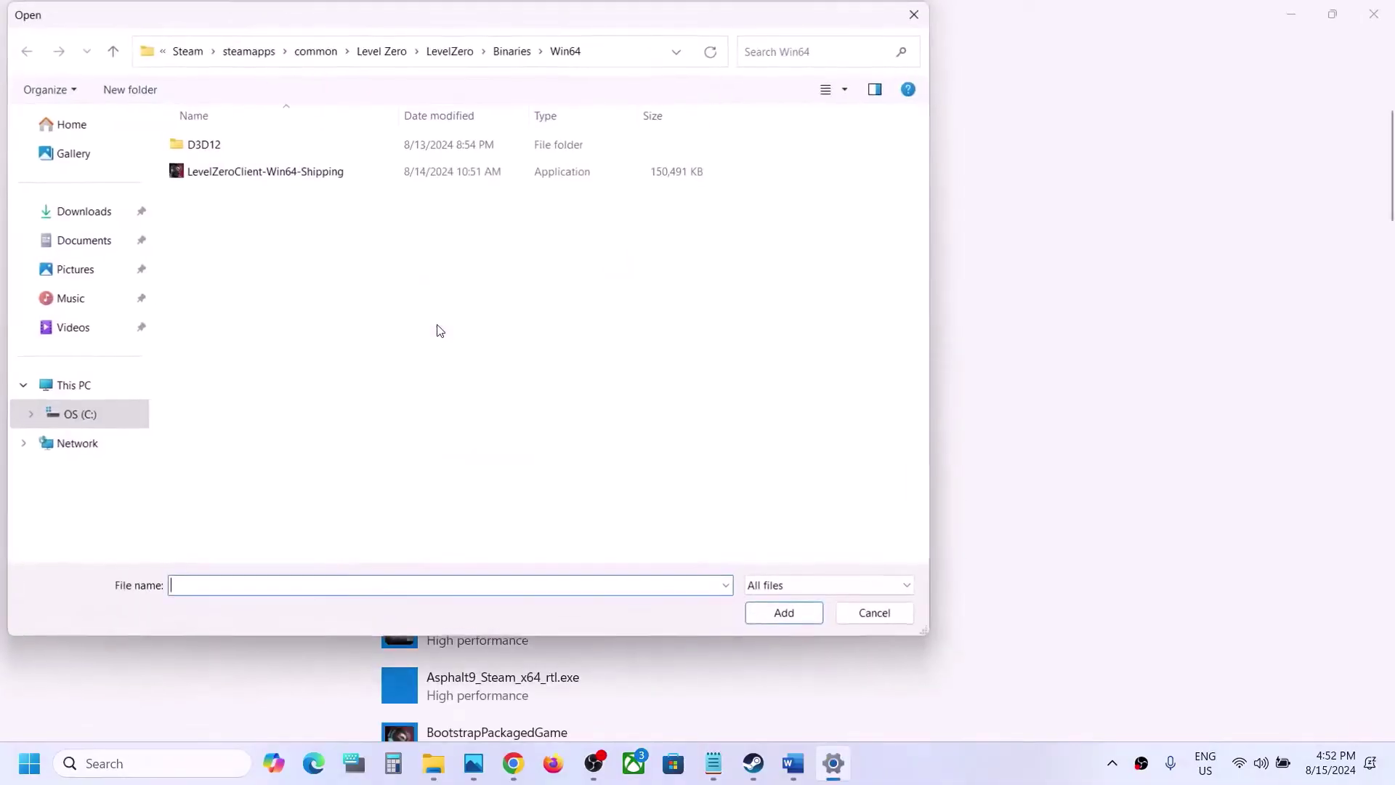
left_click(327, 50)
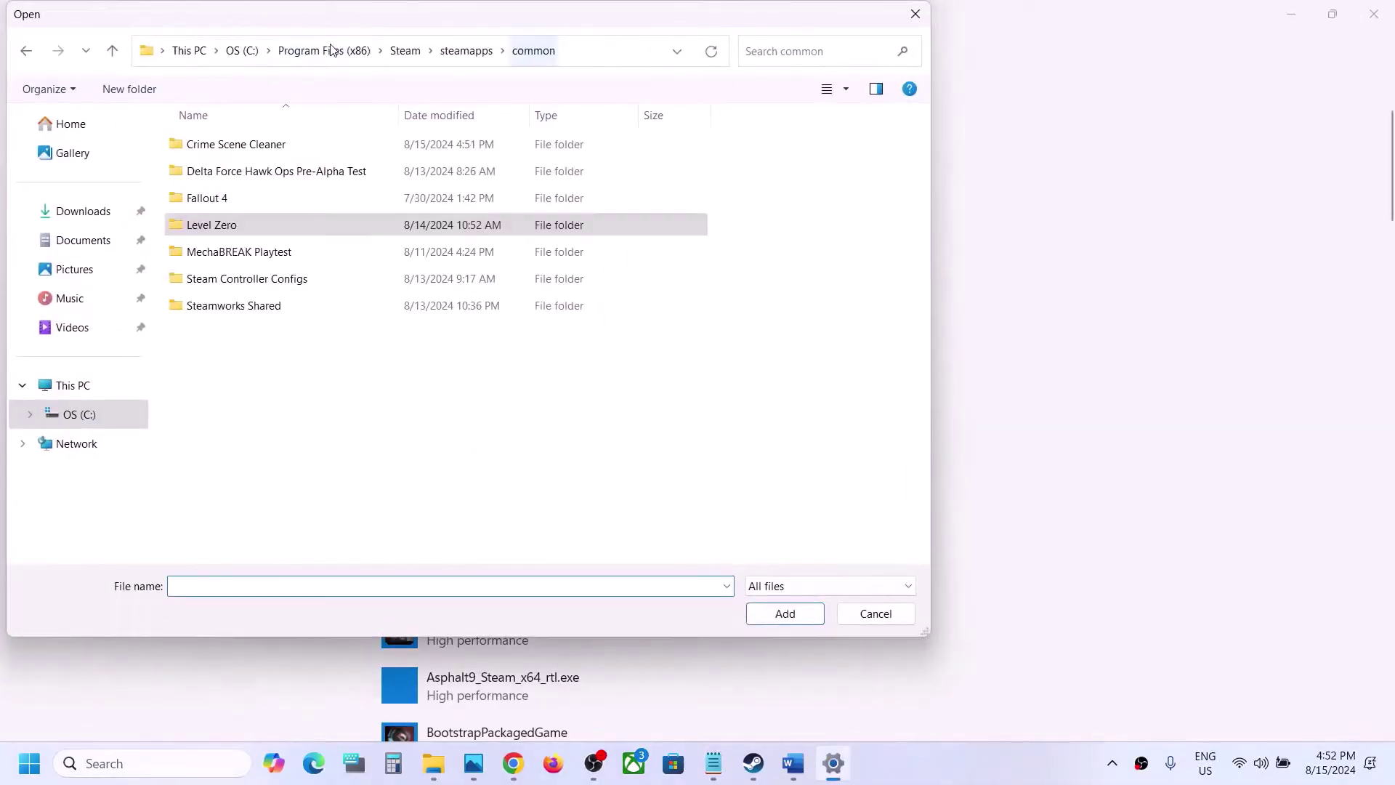
double_click(283, 144)
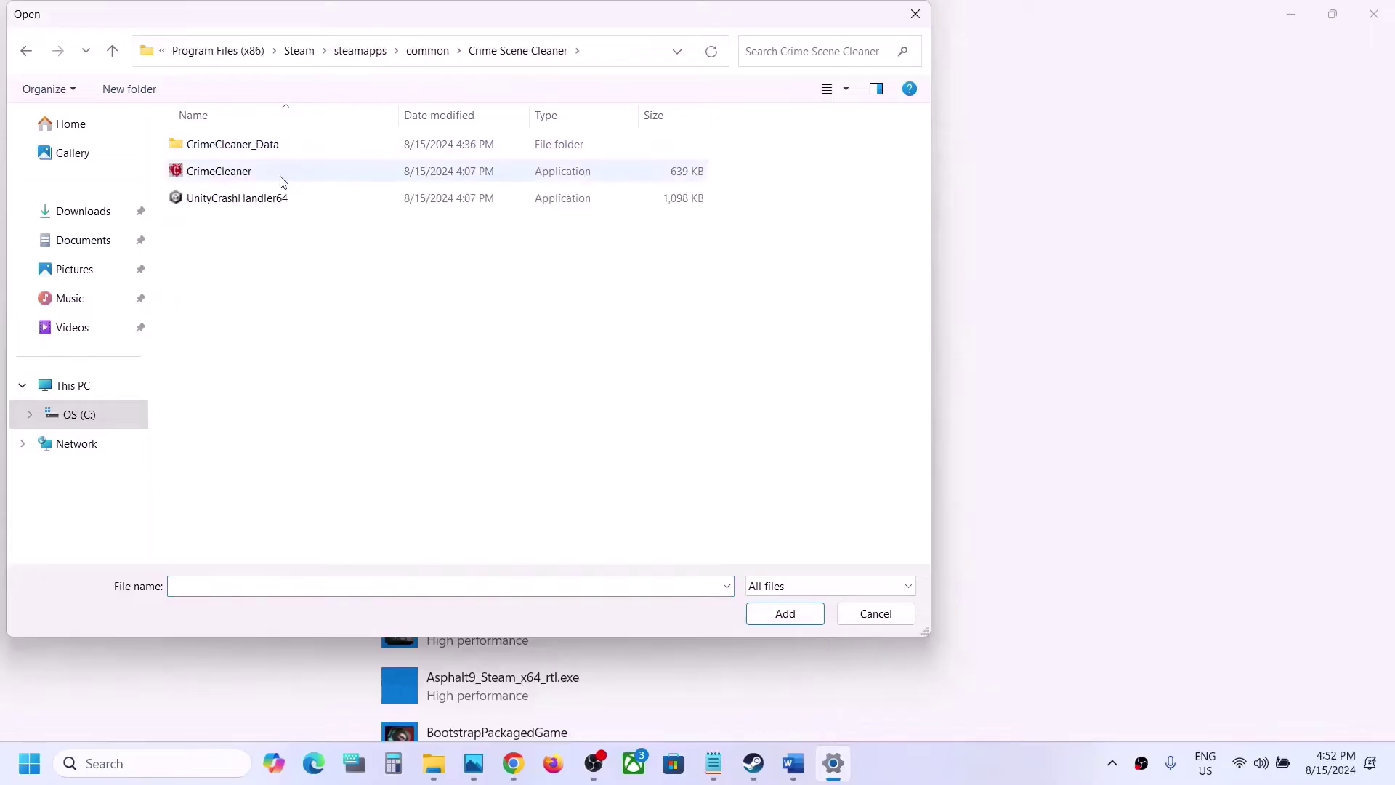
left_click(281, 179)
left_click(783, 613)
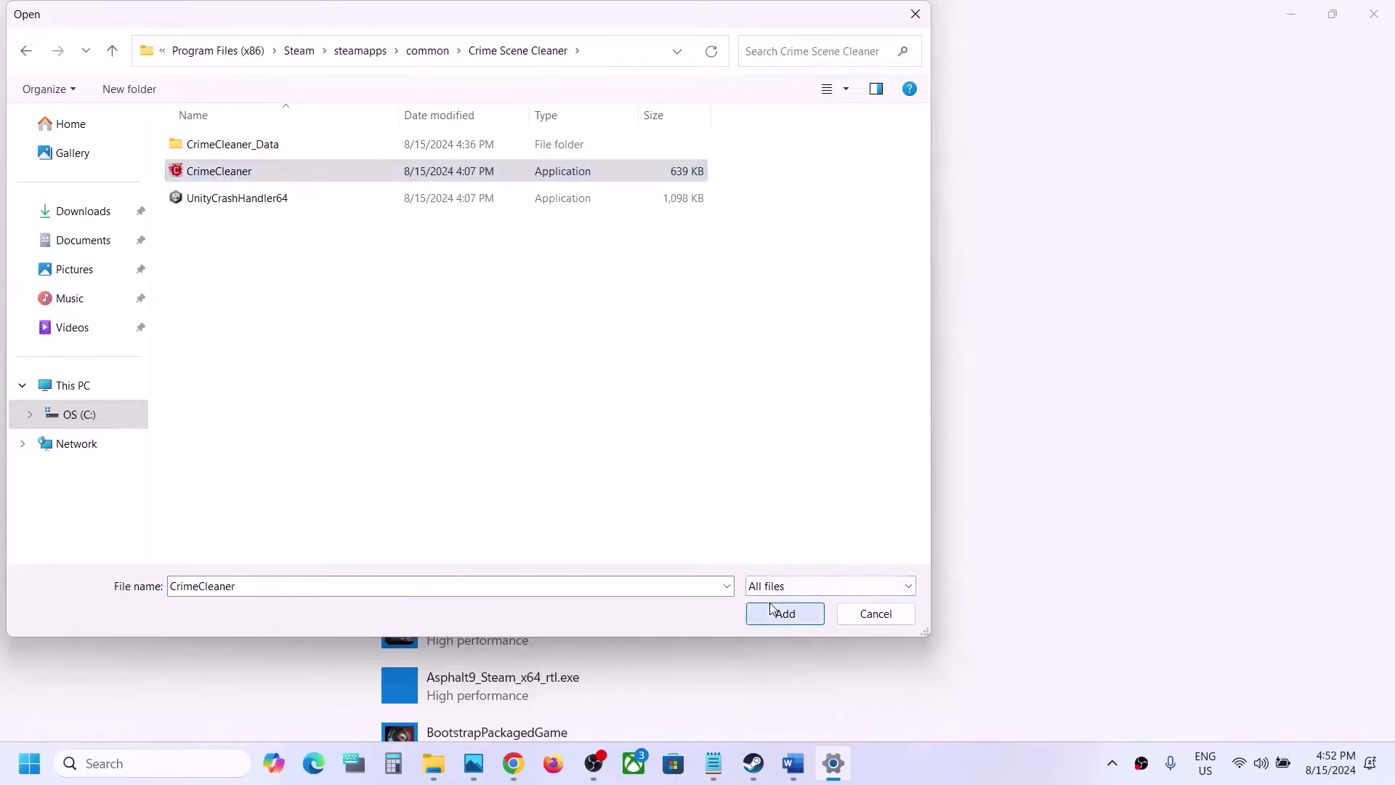
Set the graphics preference for CrimeCleaner to High performance, save it and close Settings.
scroll(579, 676, "down", 3)
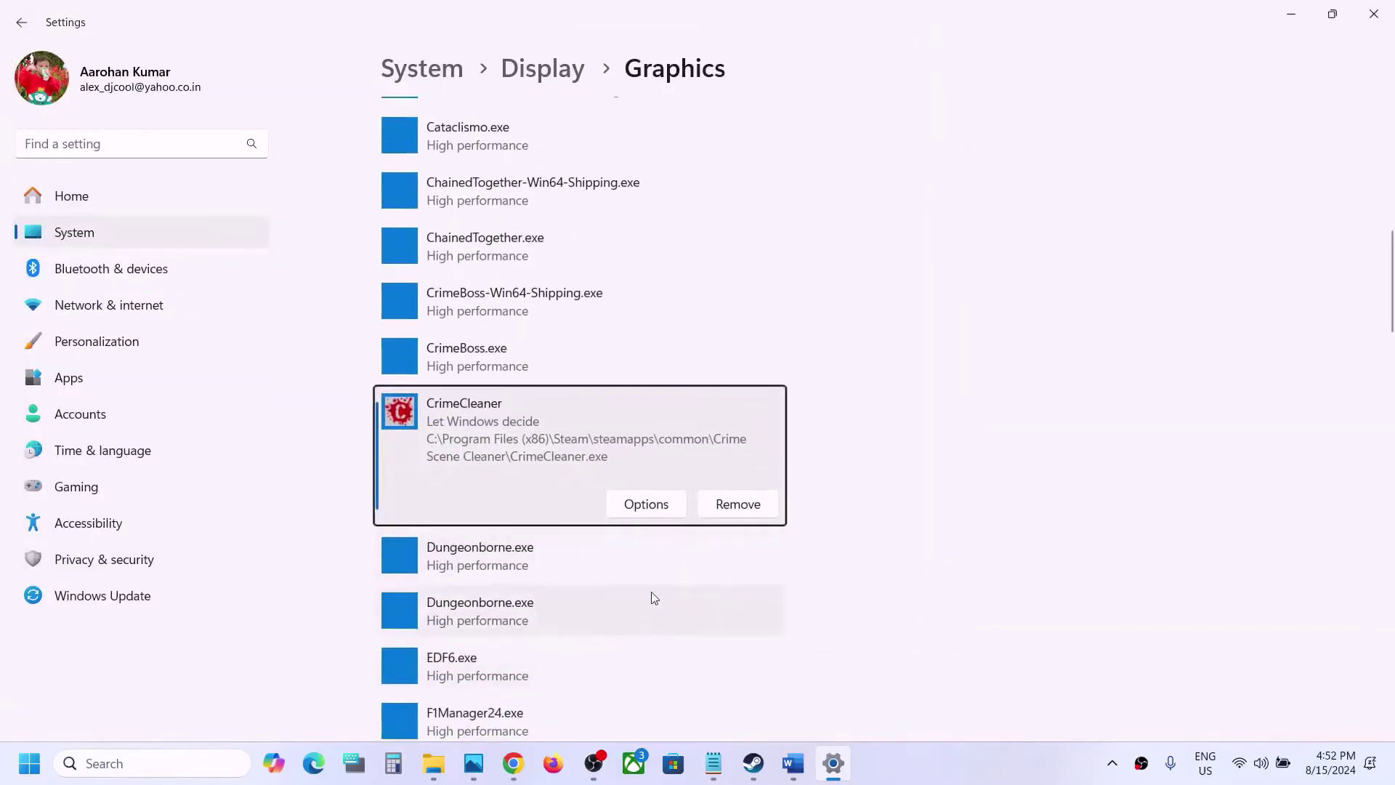
left_click(646, 502)
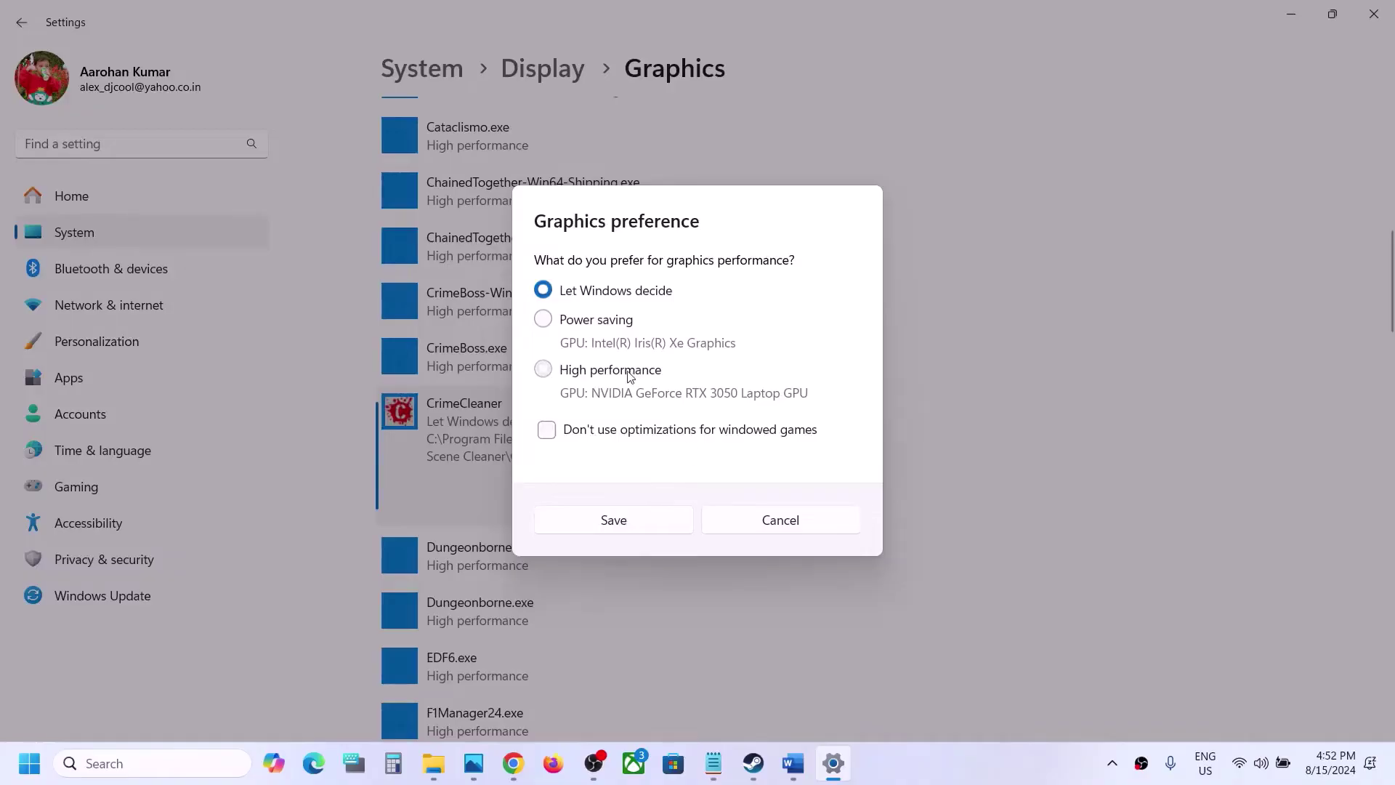
left_click(629, 374)
left_click(621, 520)
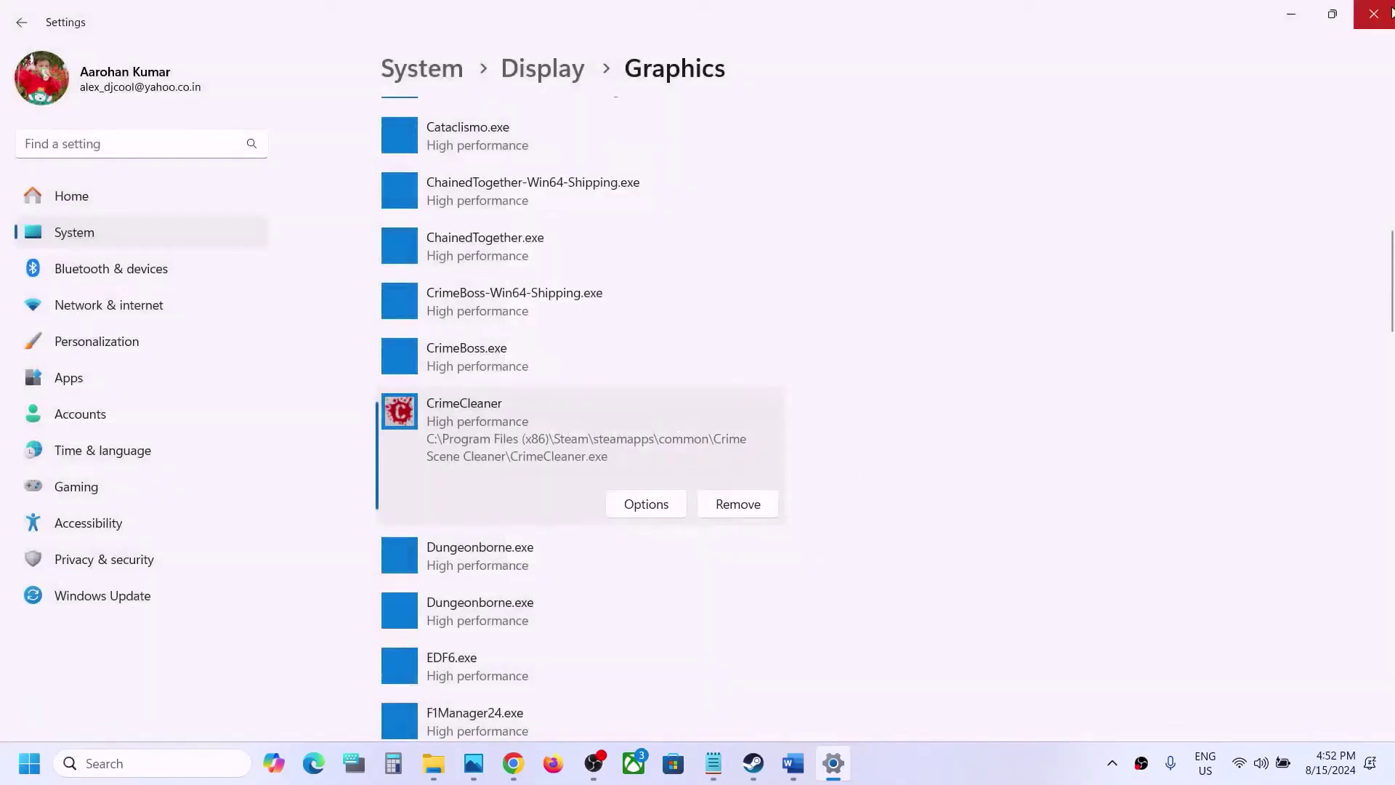
left_click(1392, 11)
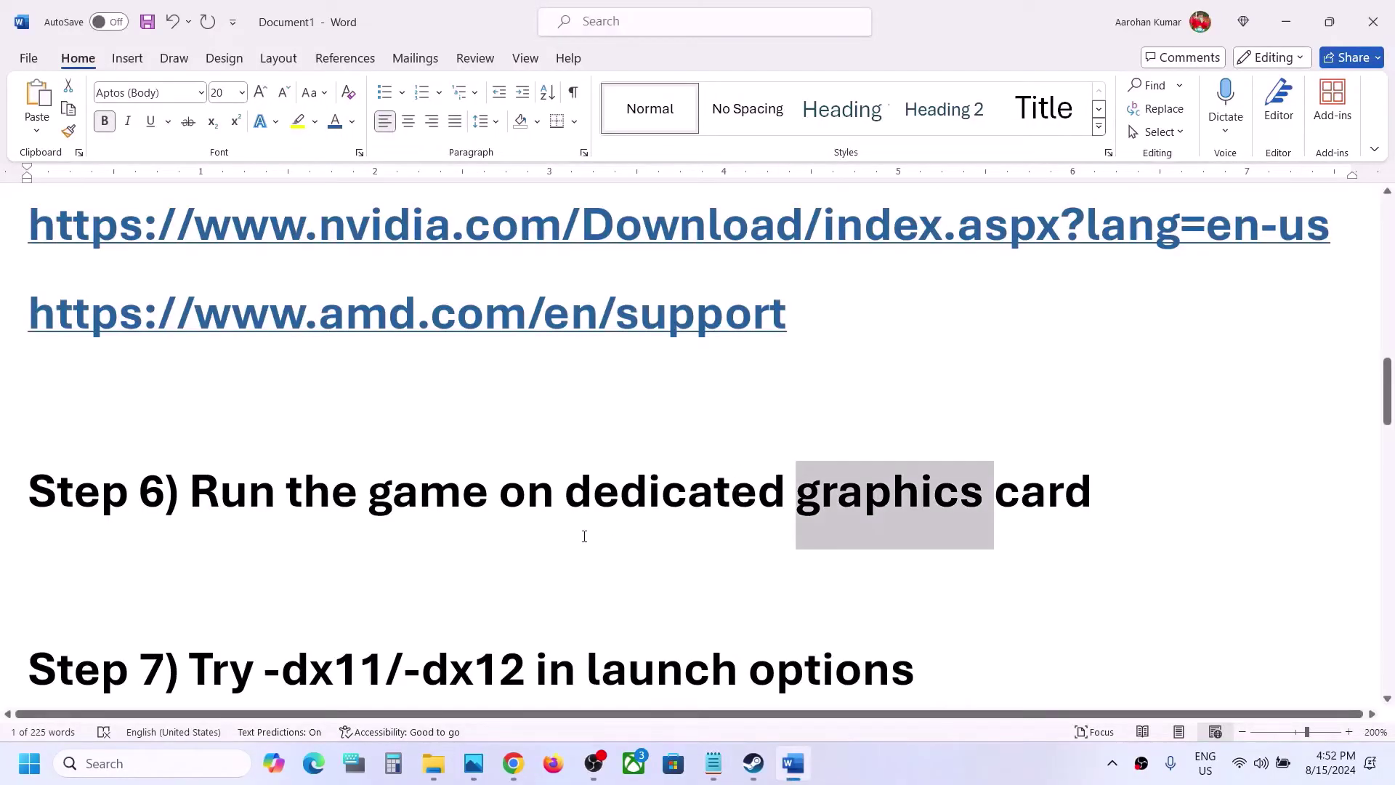
Read Step 7 on -dx11/-dx12, switch to Steam and view the launch options in Crime Scene Cleaner's properties.
scroll(584, 537, "down", 1)
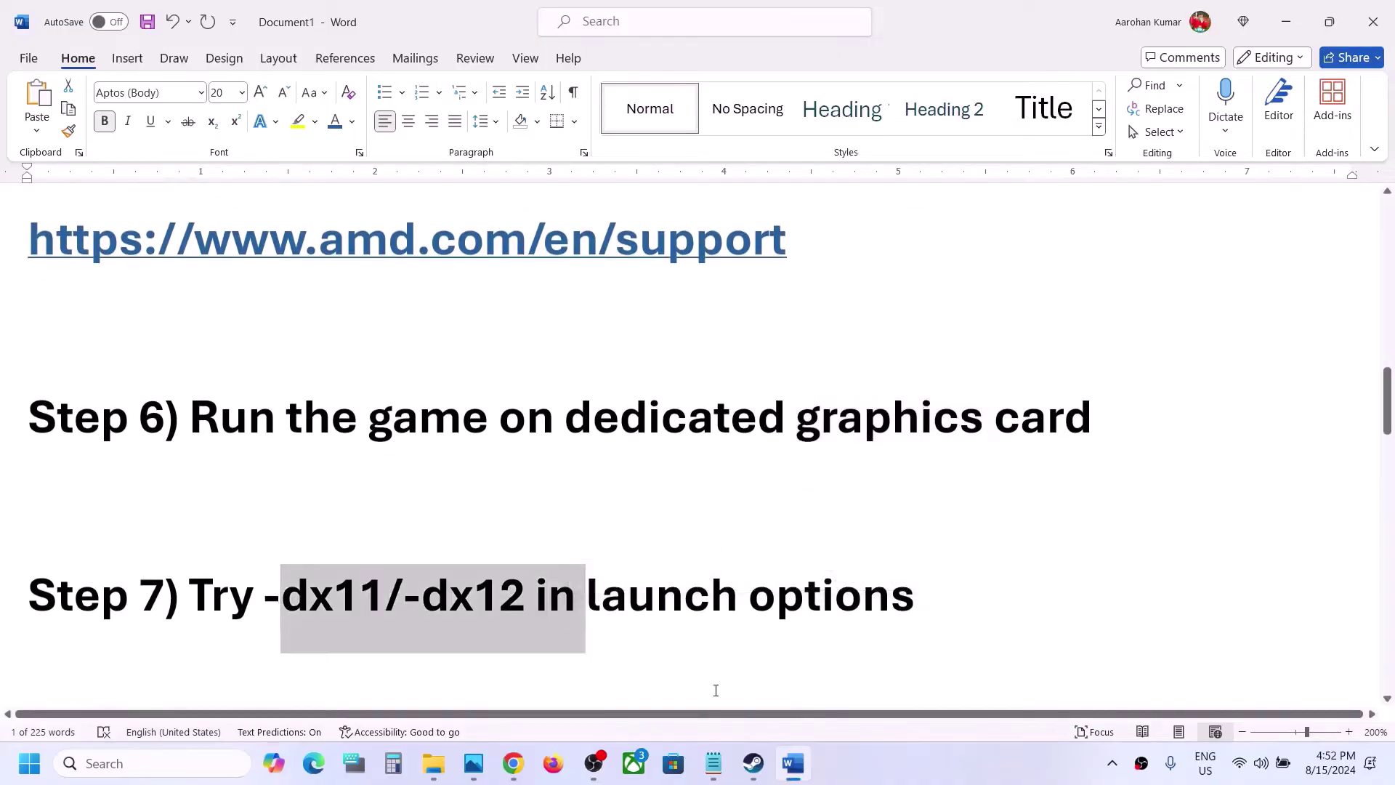
left_click(753, 763)
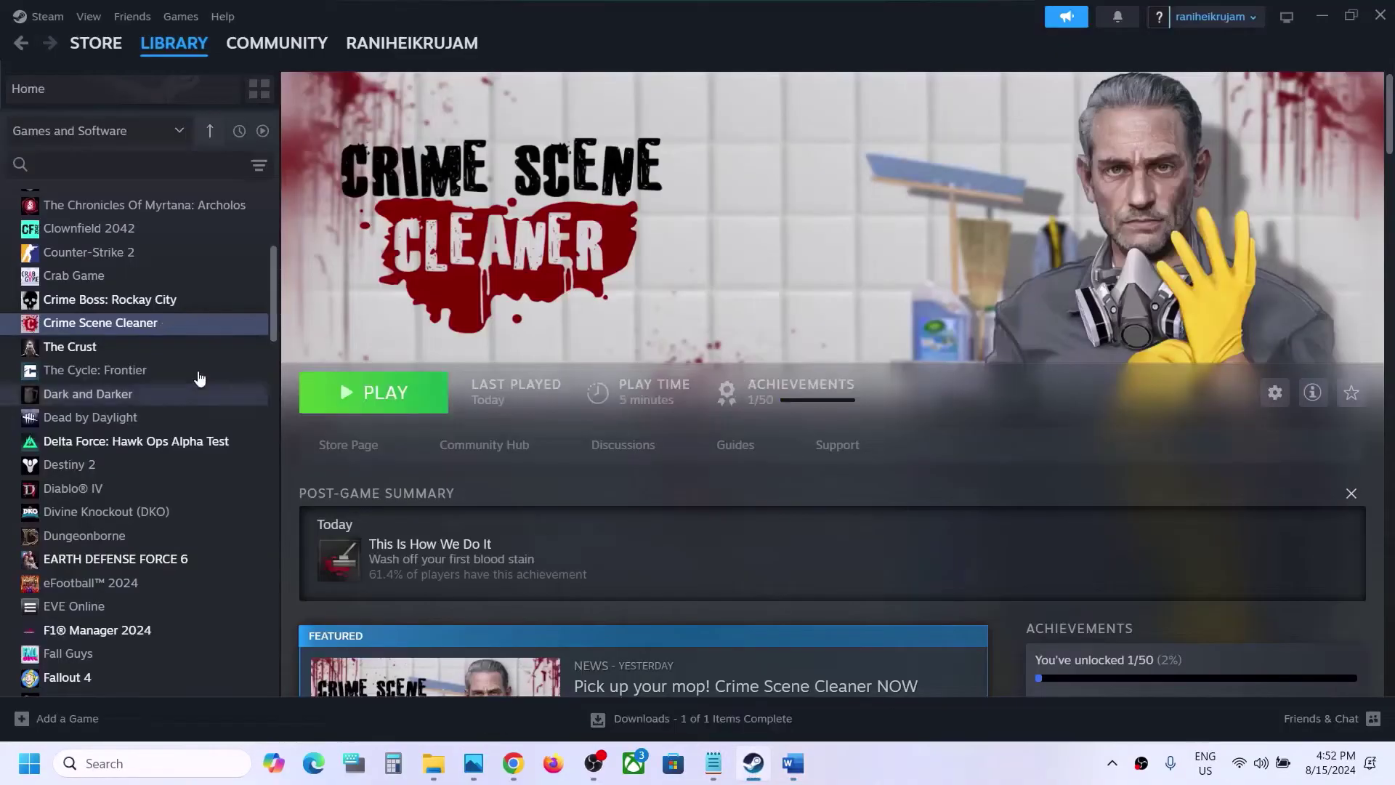
right_click(164, 334)
left_click(247, 468)
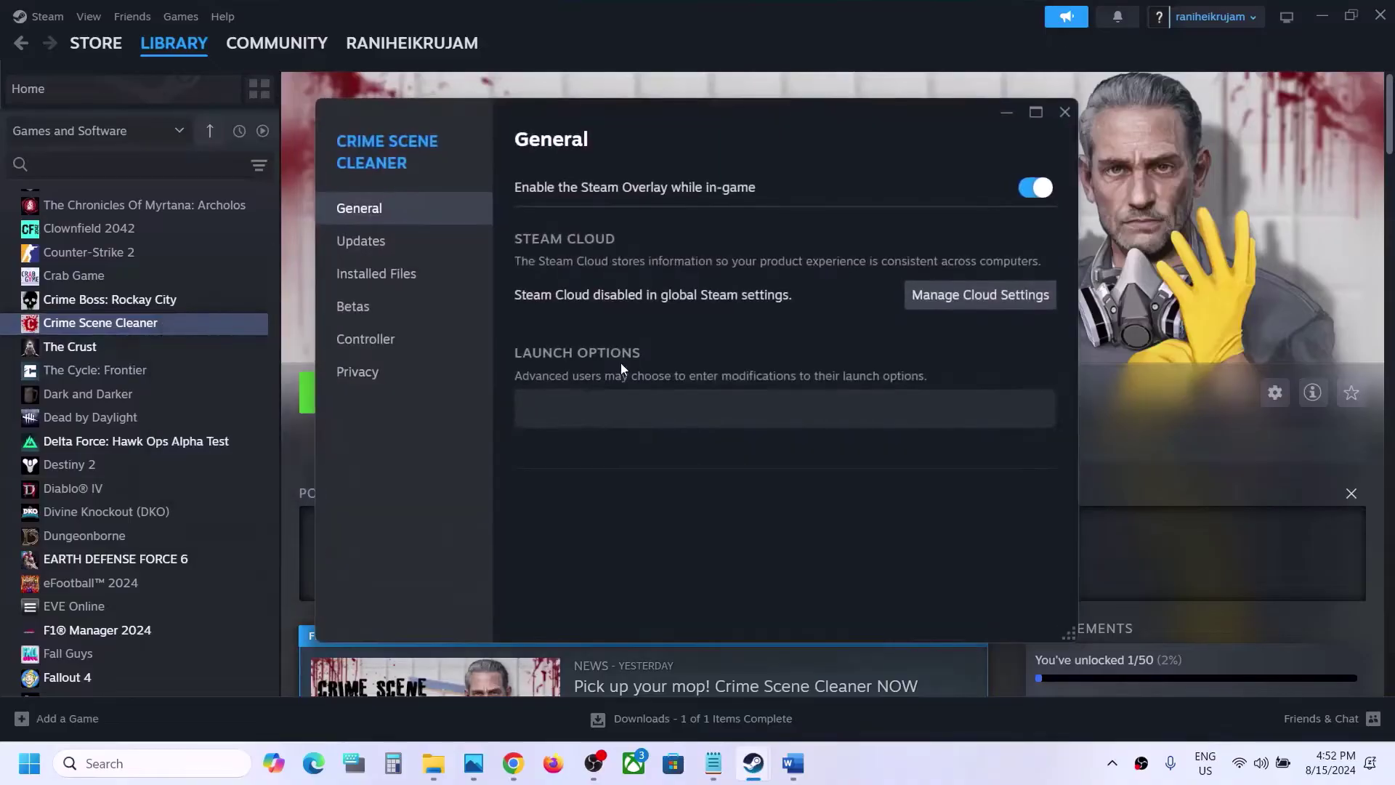
left_click(561, 410)
left_click(1066, 110)
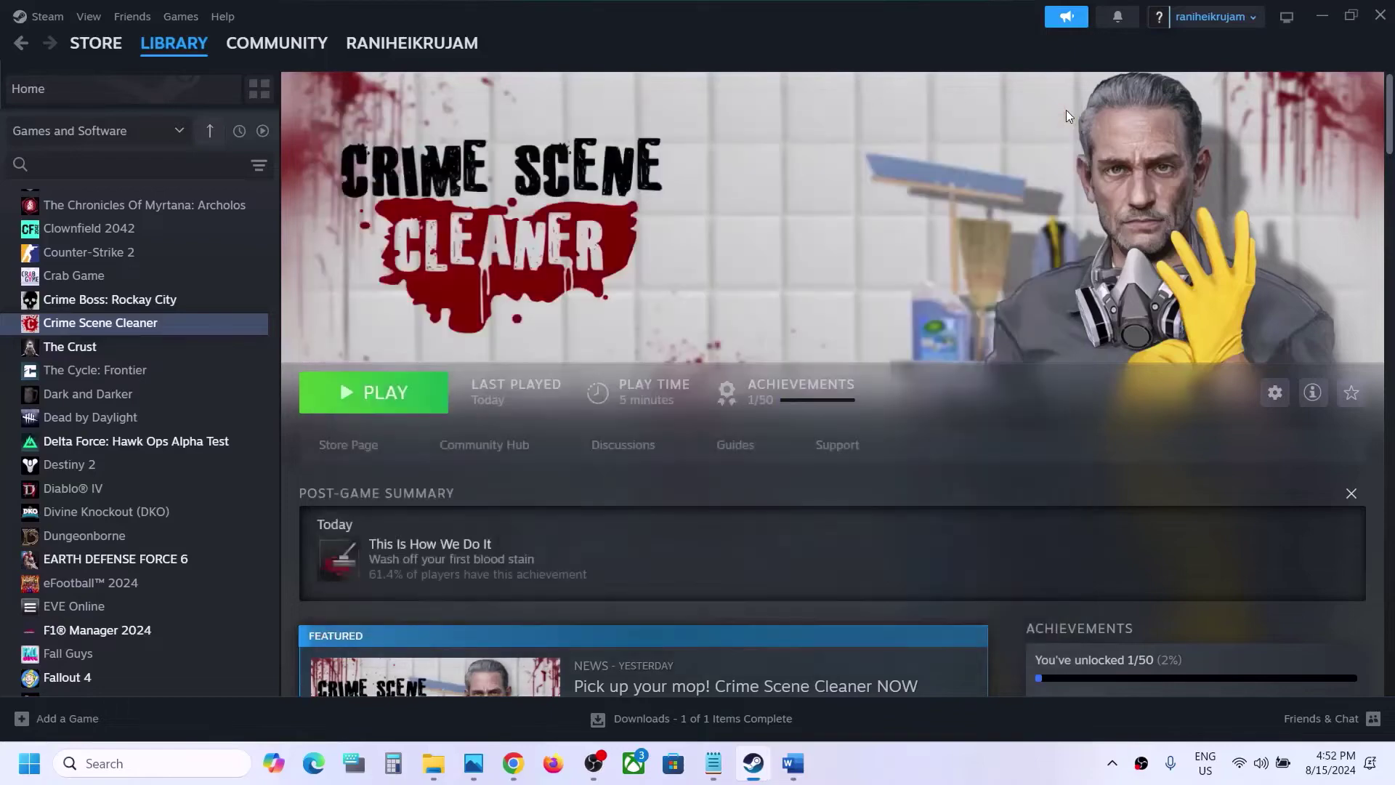
Set the launch options of Crime Scene Cleaner to -dx12 in its properties and close the window.
right_click(134, 326)
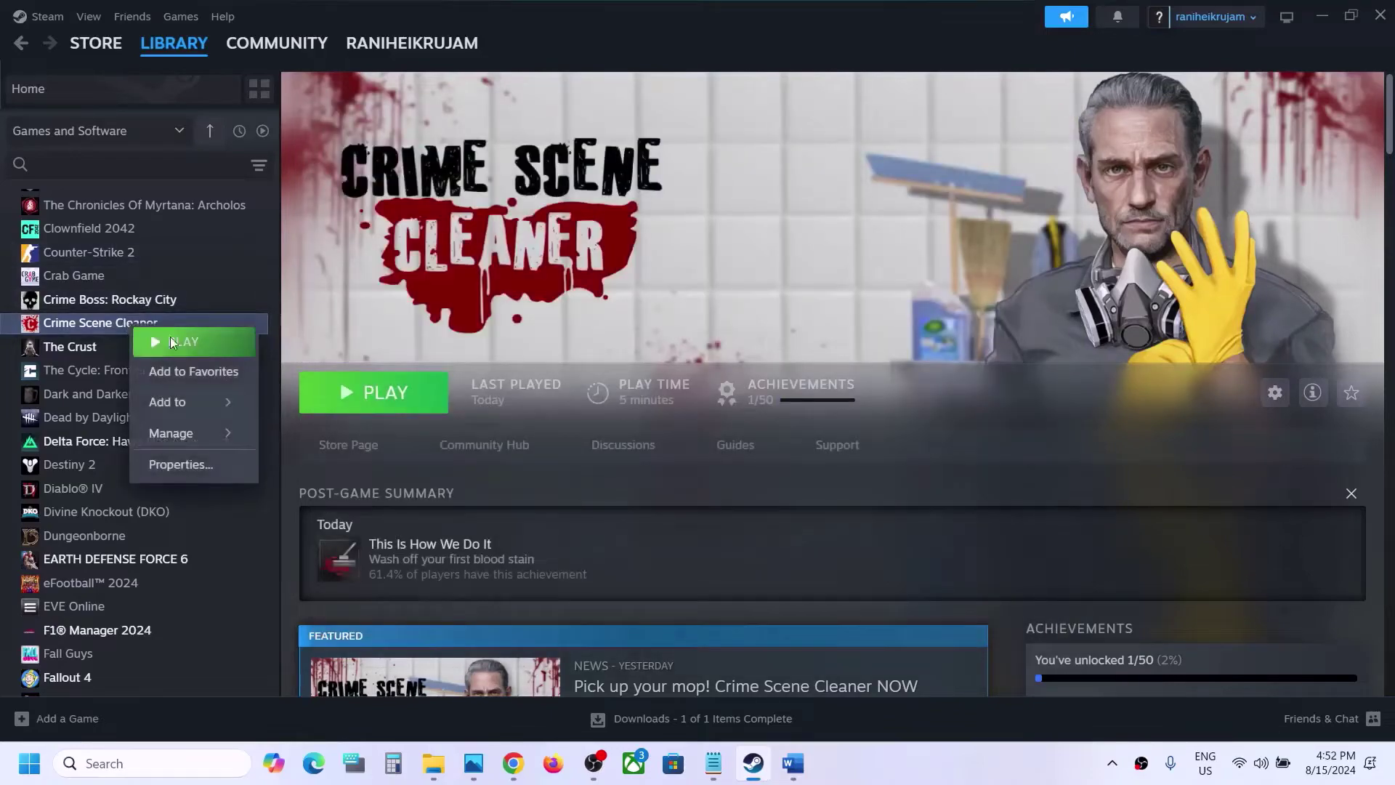
left_click(218, 465)
key("ctrl+a")
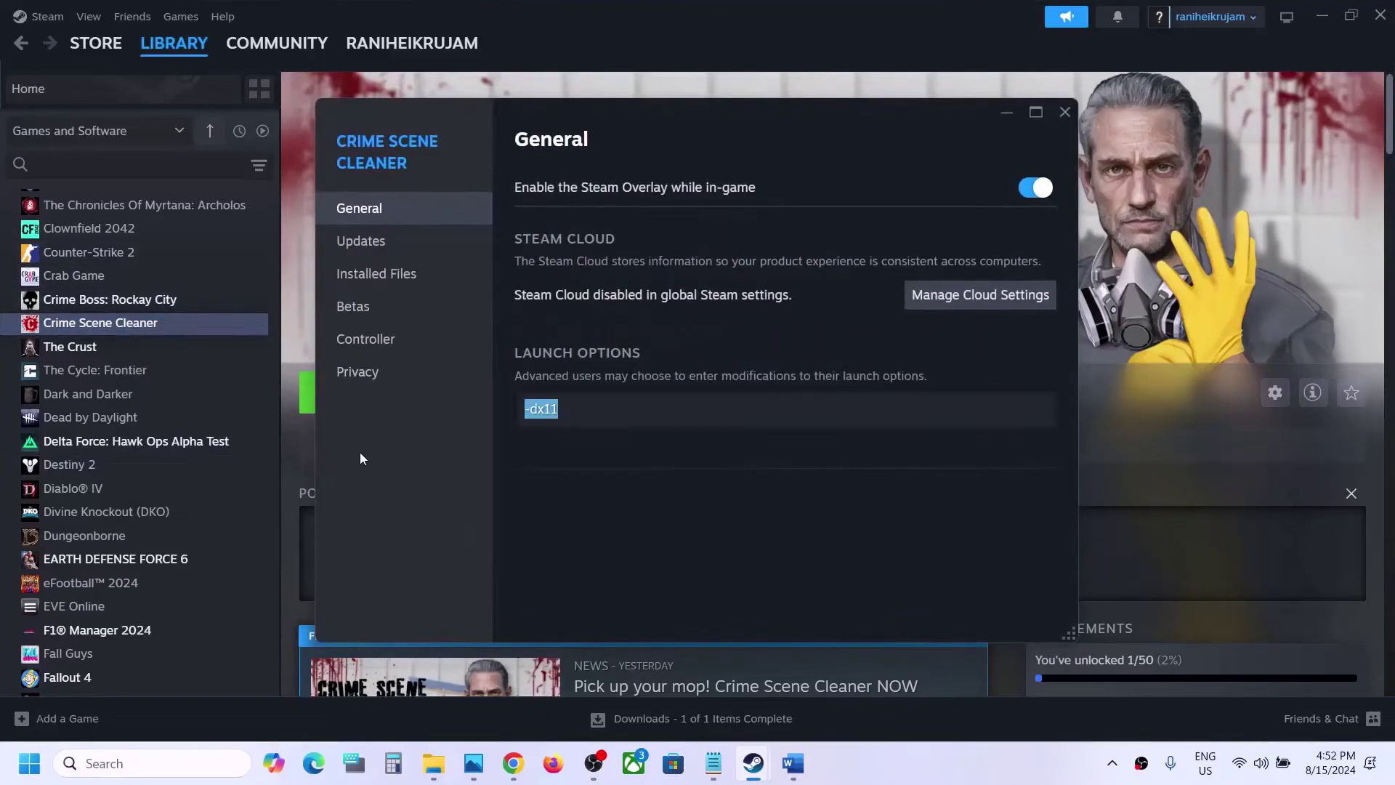
type("-dx12")
left_click(619, 564)
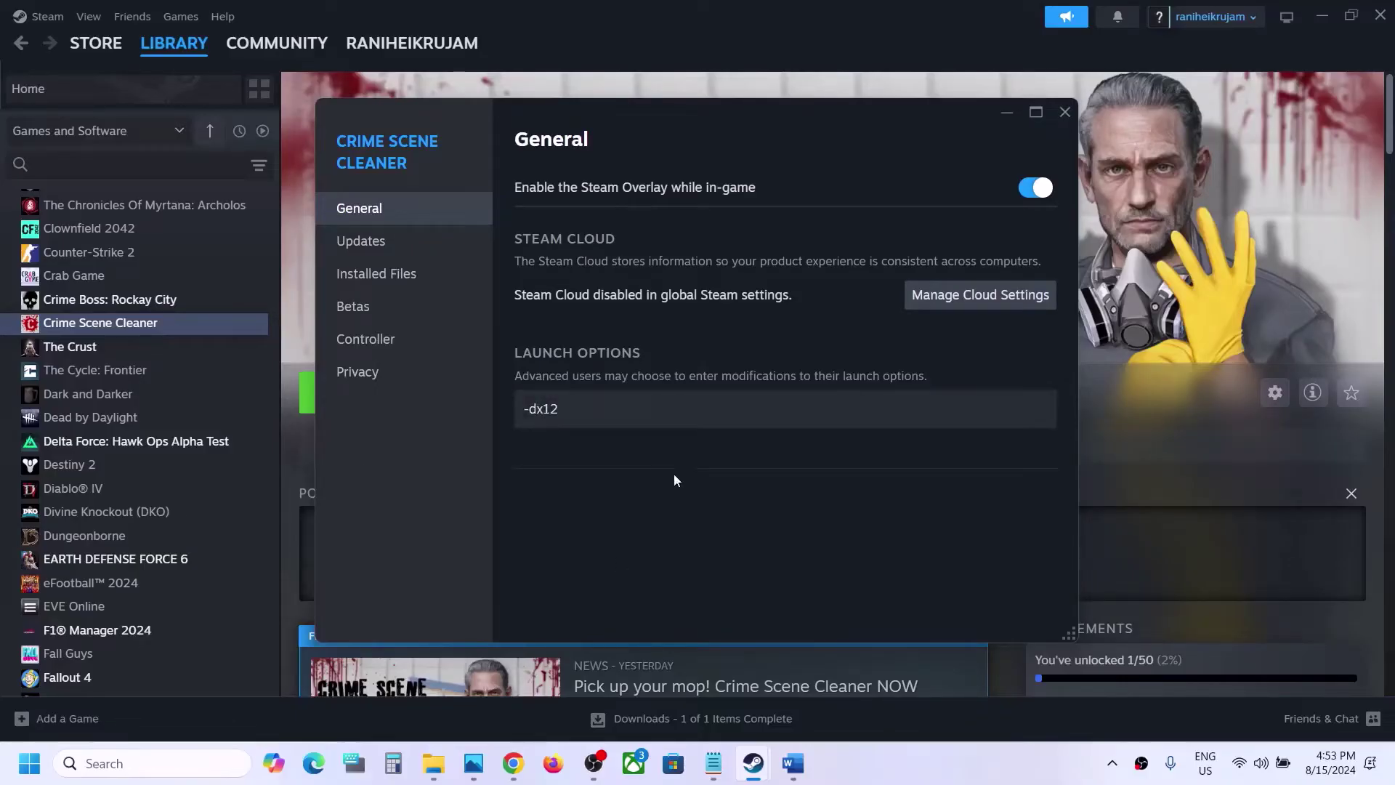
left_click(1066, 111)
Reopen Crime Scene Cleaner's properties, clear its launch options and close the window.
right_click(160, 322)
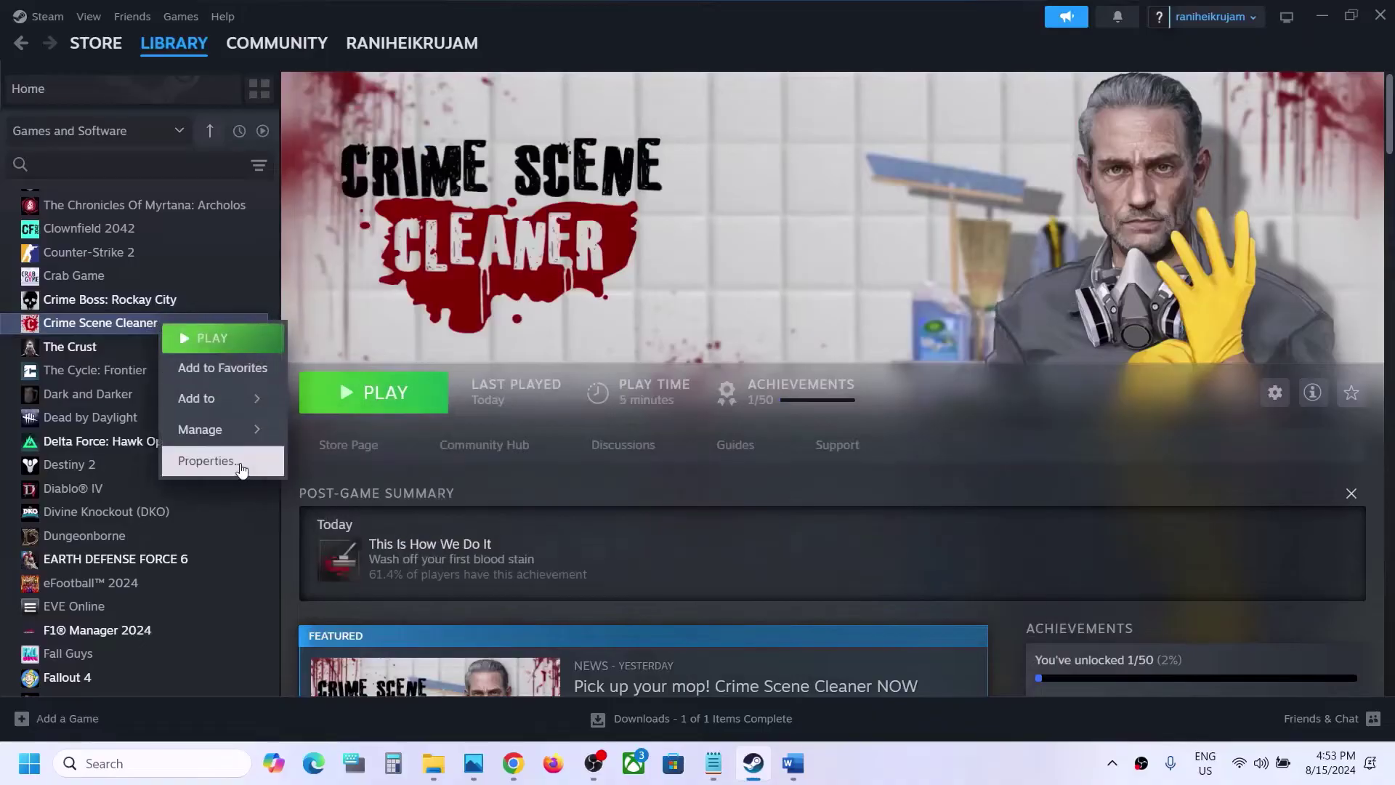
left_click(207, 460)
left_click_drag(574, 409, 521, 434)
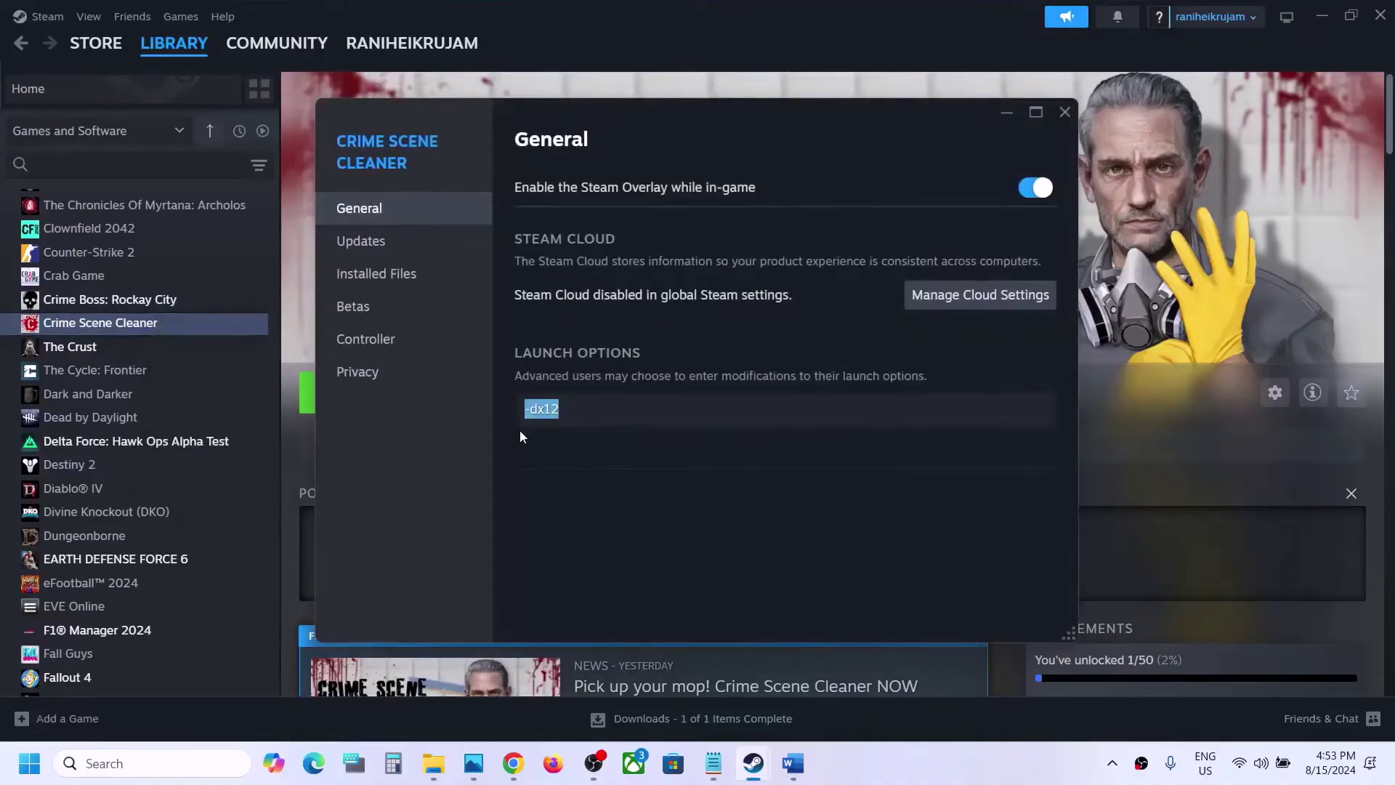
key("BackSpace")
left_click(683, 494)
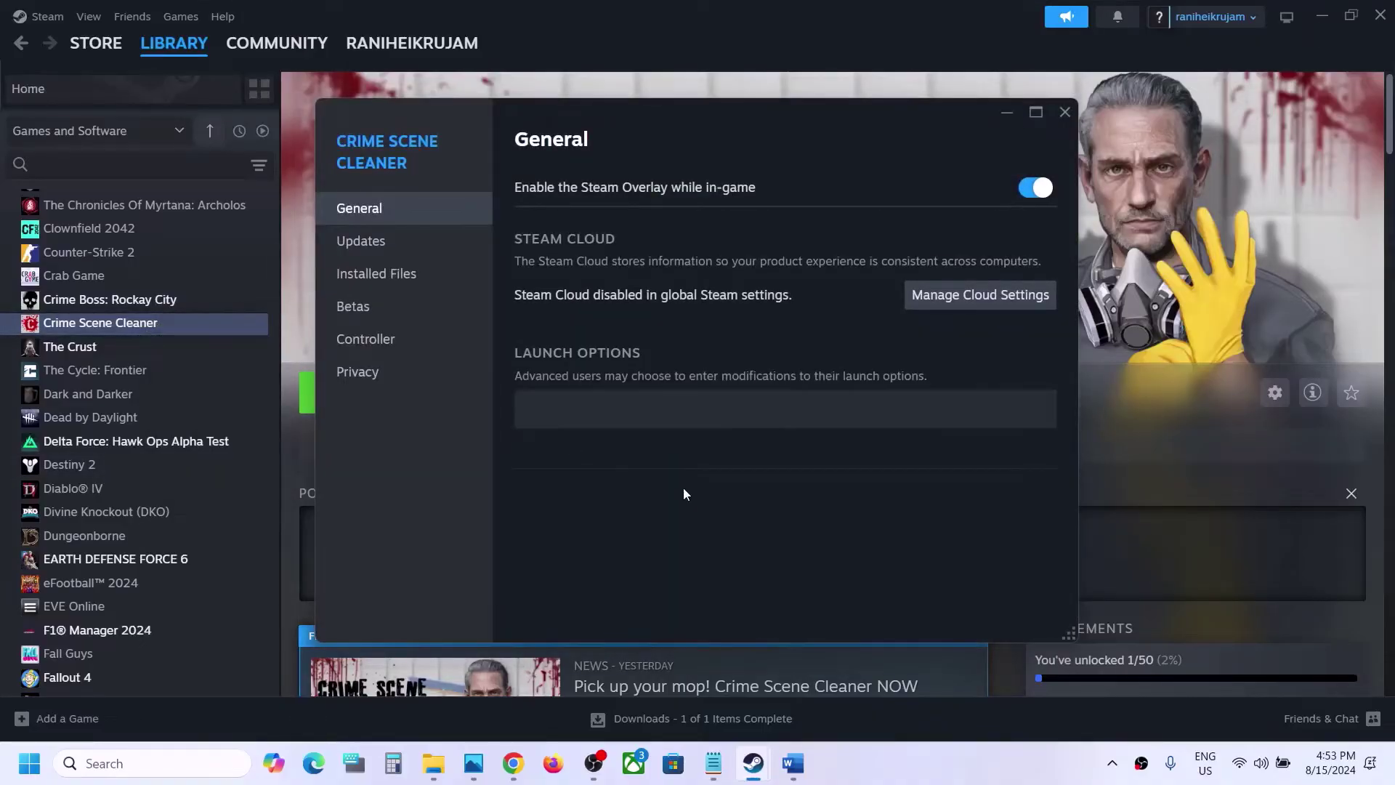
left_click(1058, 112)
Copy the Visual C++ link under Step 8 in the Word document and open it in a new Chrome window.
left_click(792, 770)
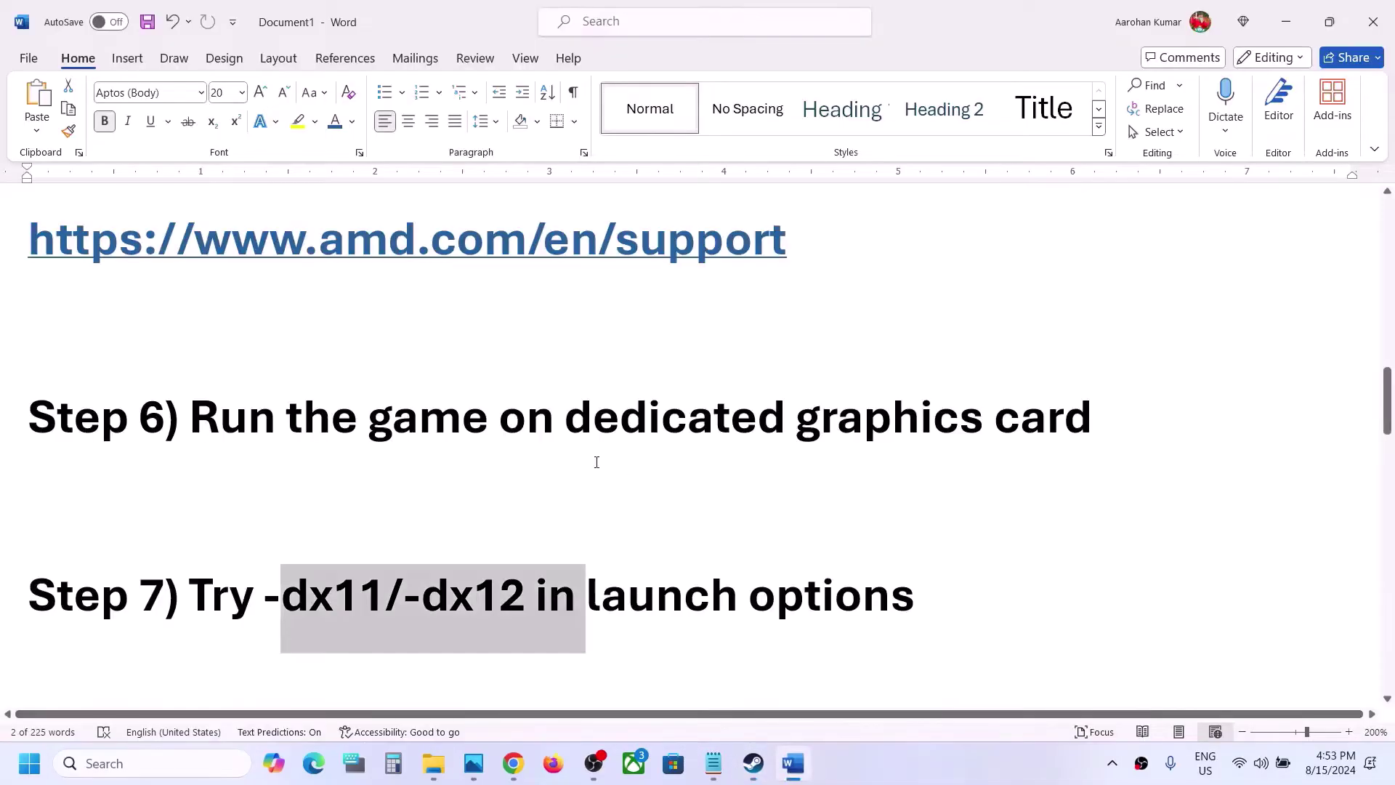
scroll(595, 461, "down", 5)
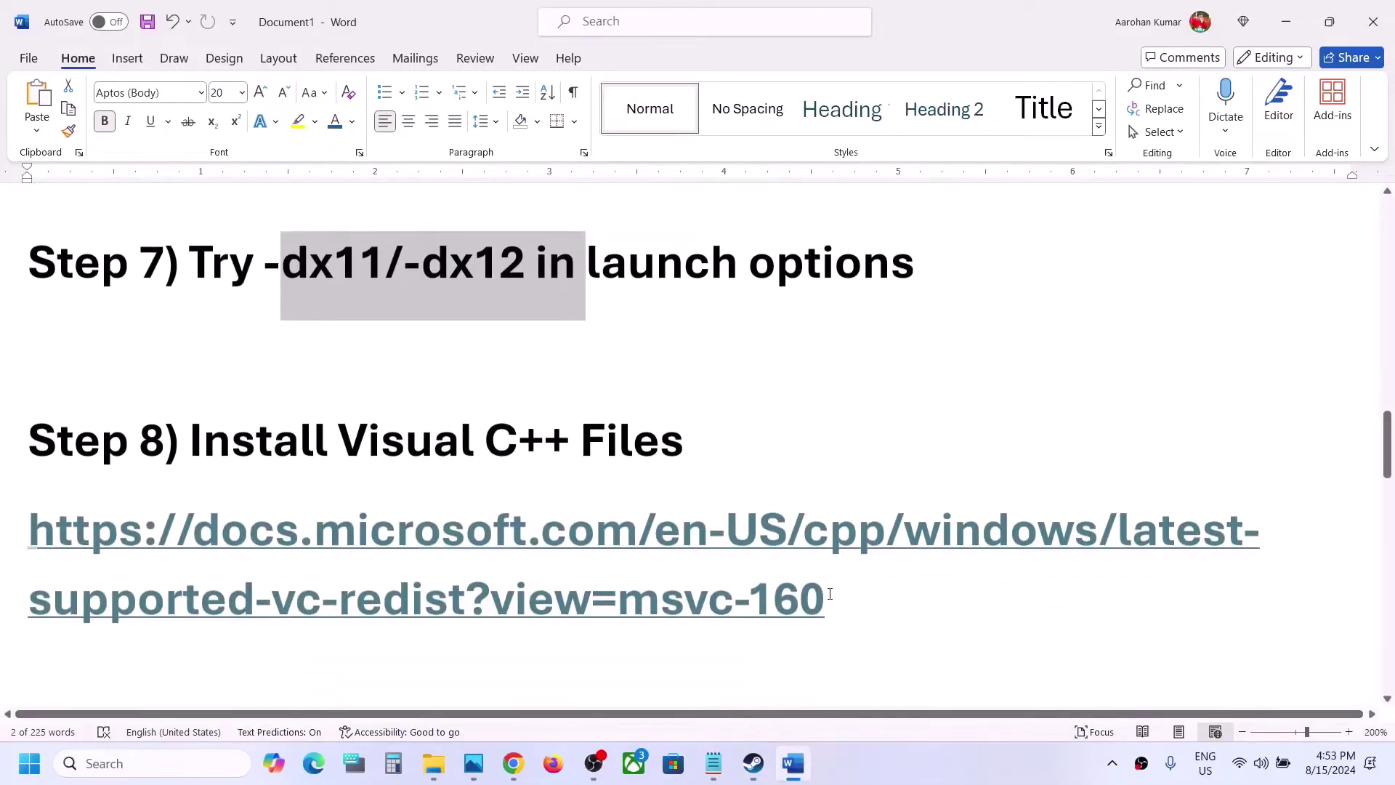
left_click_drag(825, 600, 22, 506)
key("ctrl+c")
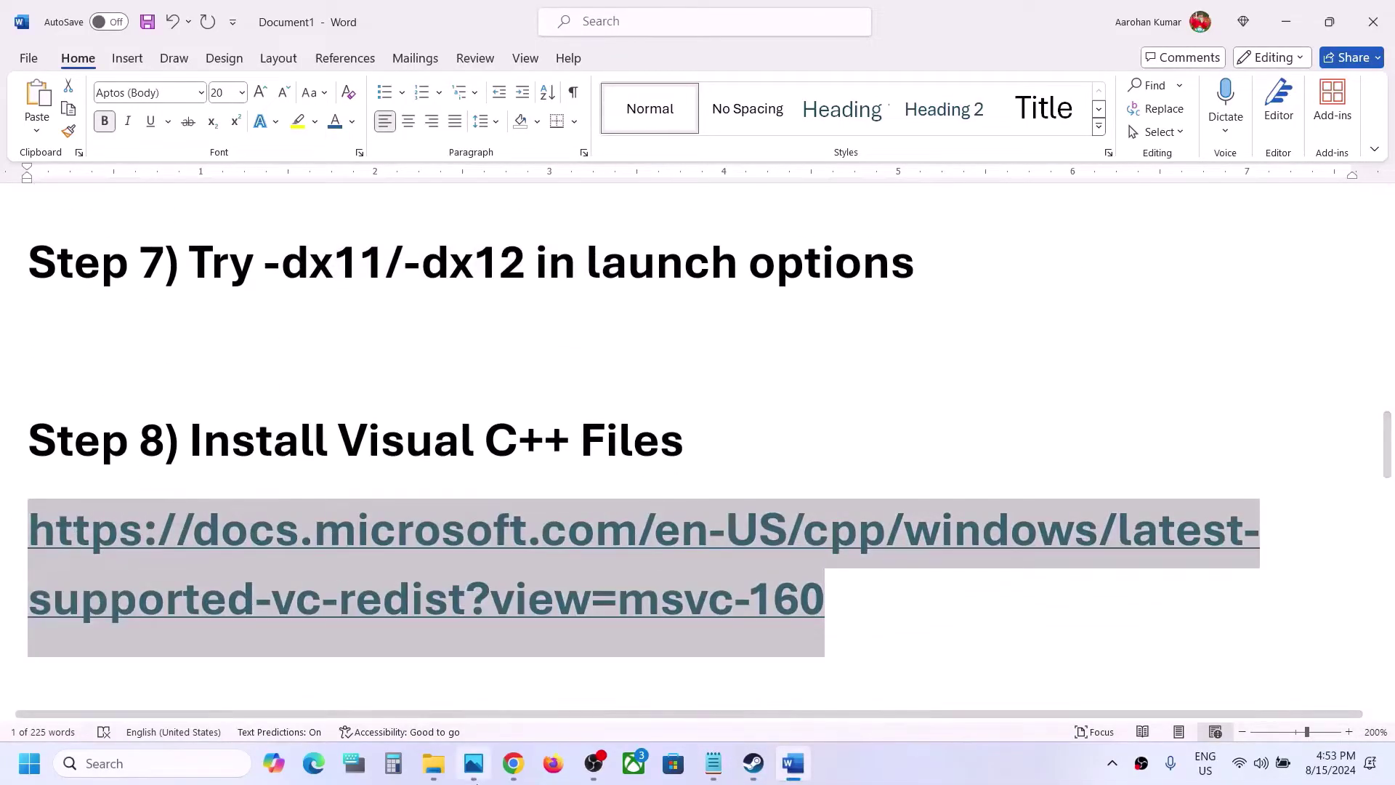
right_click(513, 763)
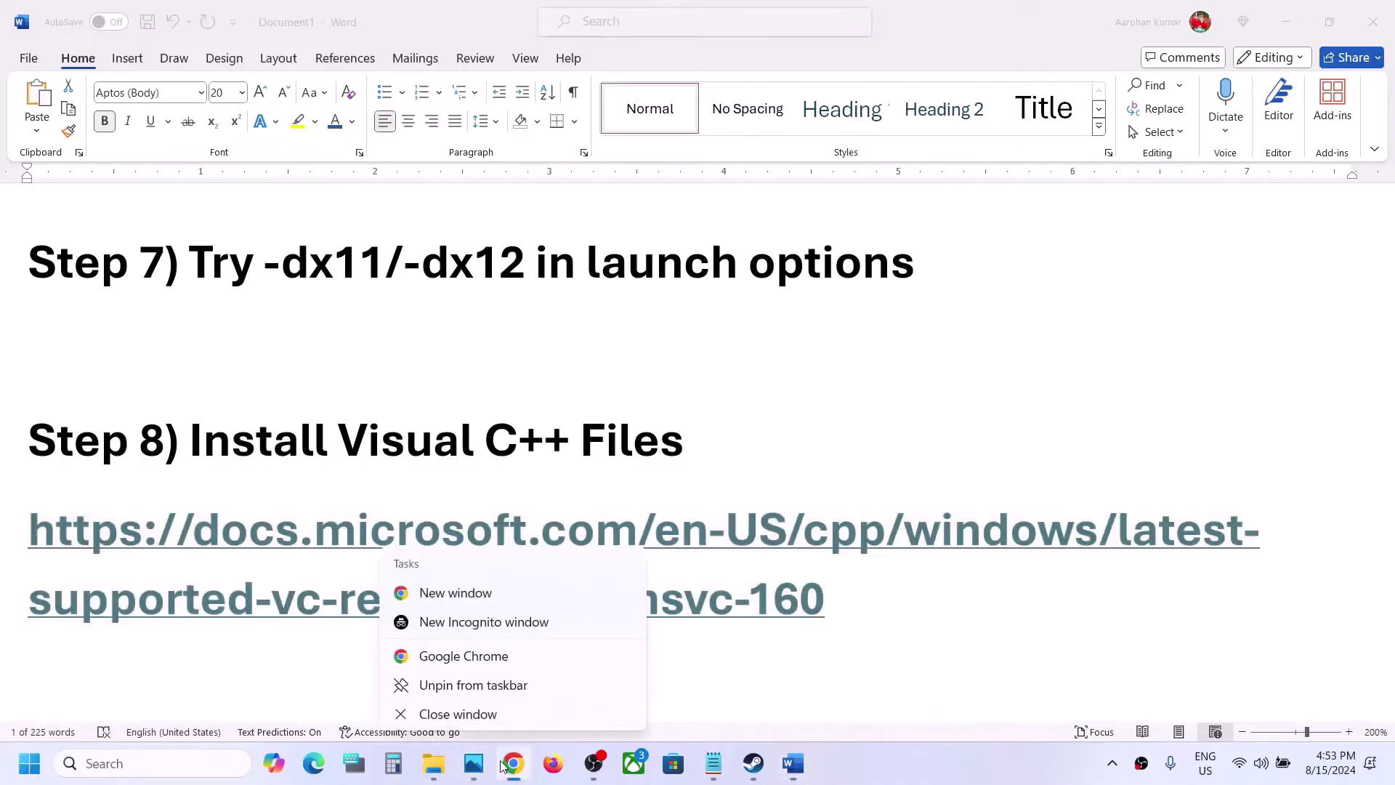
left_click(456, 593)
key("ctrl+v")
key("Return")
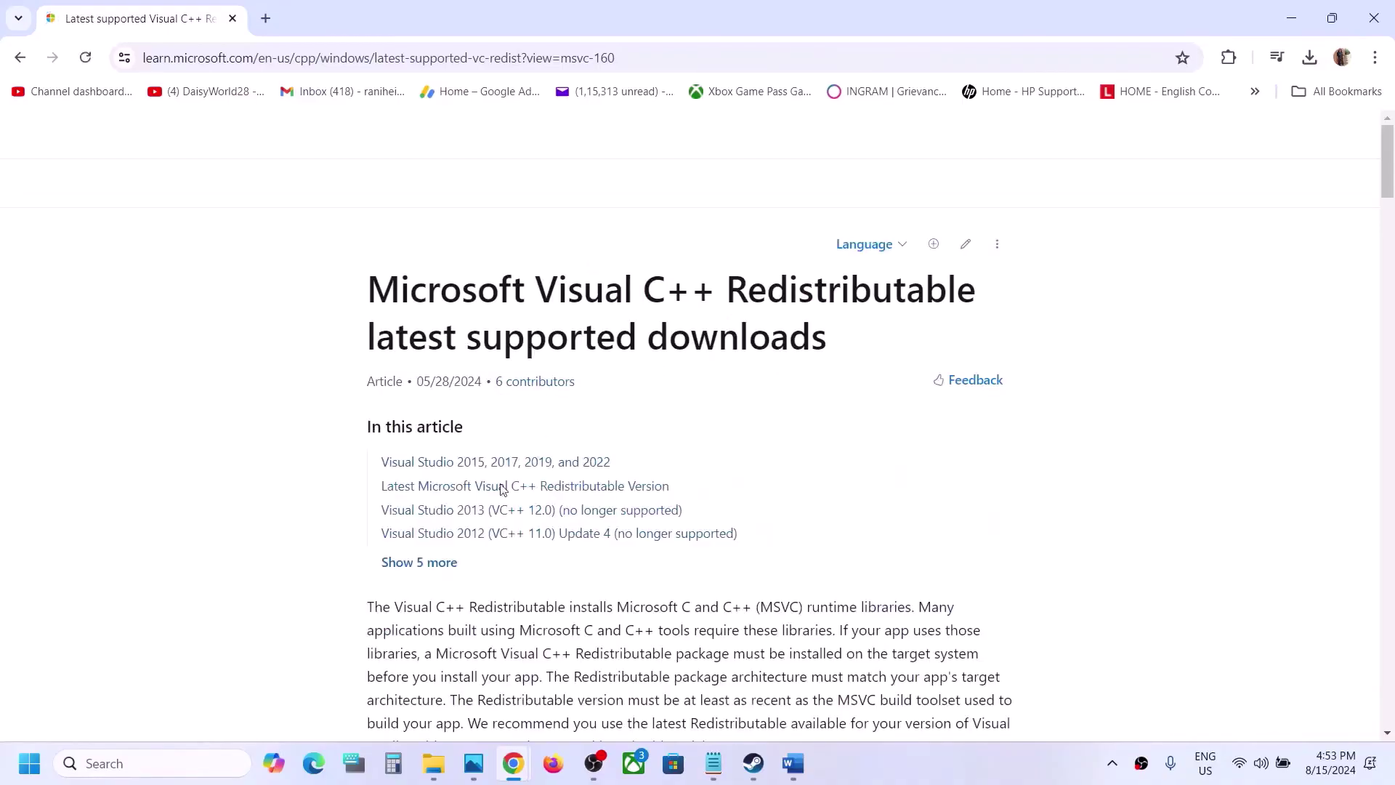
Download the X86 Visual C++ Redistributable from the latest version table, run its installer and start a repair.
scroll(456, 544, "down", 8)
scroll(456, 543, "down", 5)
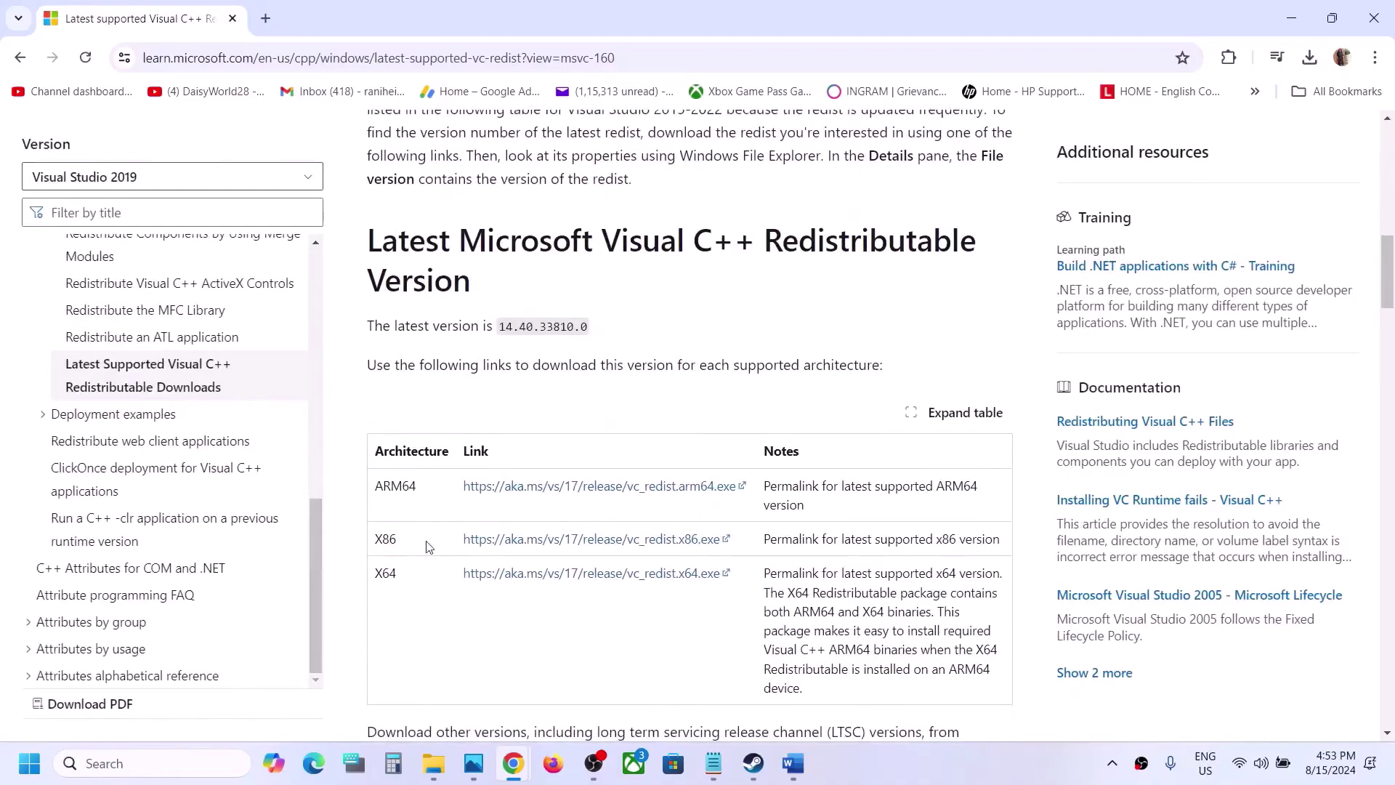
double_click(383, 541)
double_click(388, 572)
double_click(385, 538)
left_click(579, 550)
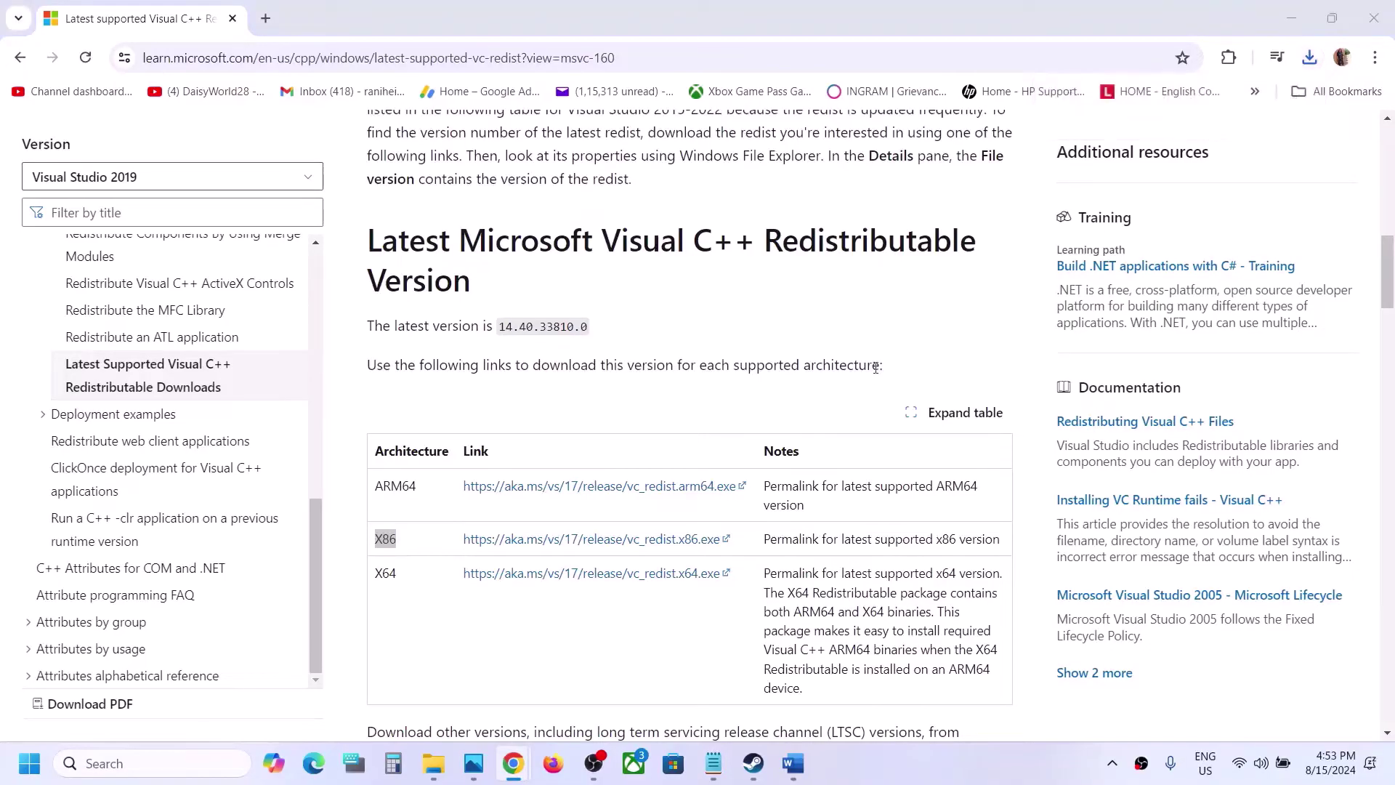
left_click(738, 490)
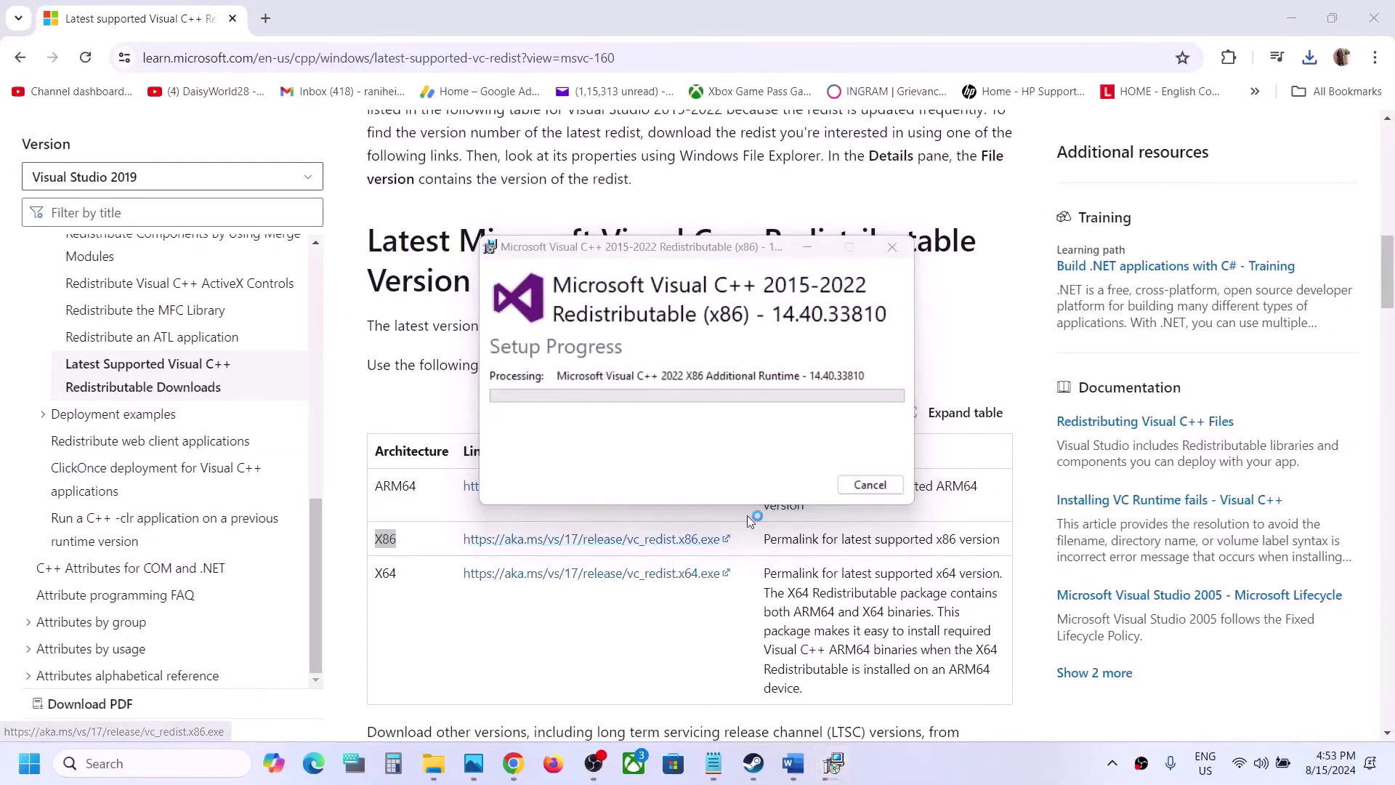
Download the X64 Visual C++ Redistributable, repair it with its installer and place the x86 and x64 setup windows side by side.
double_click(382, 574)
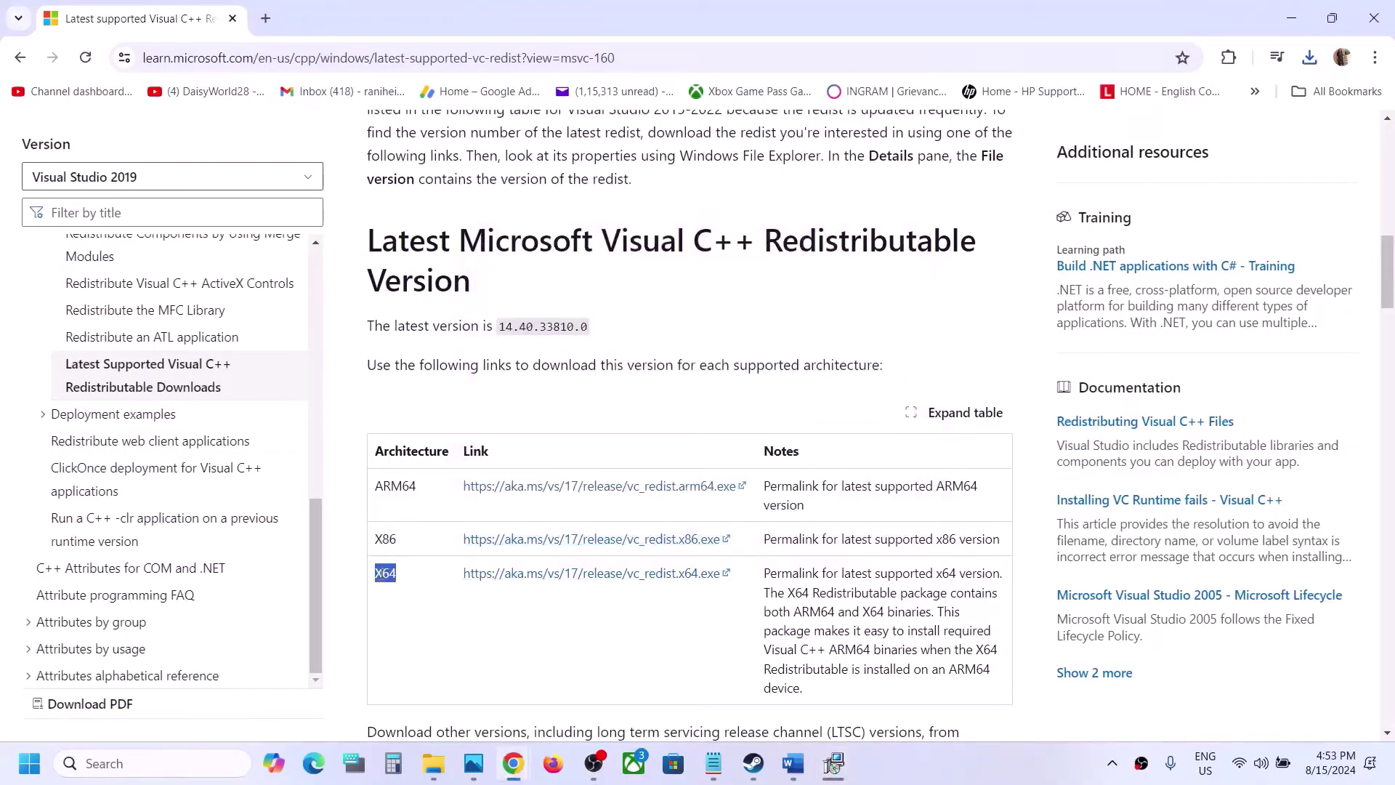
left_click(585, 574)
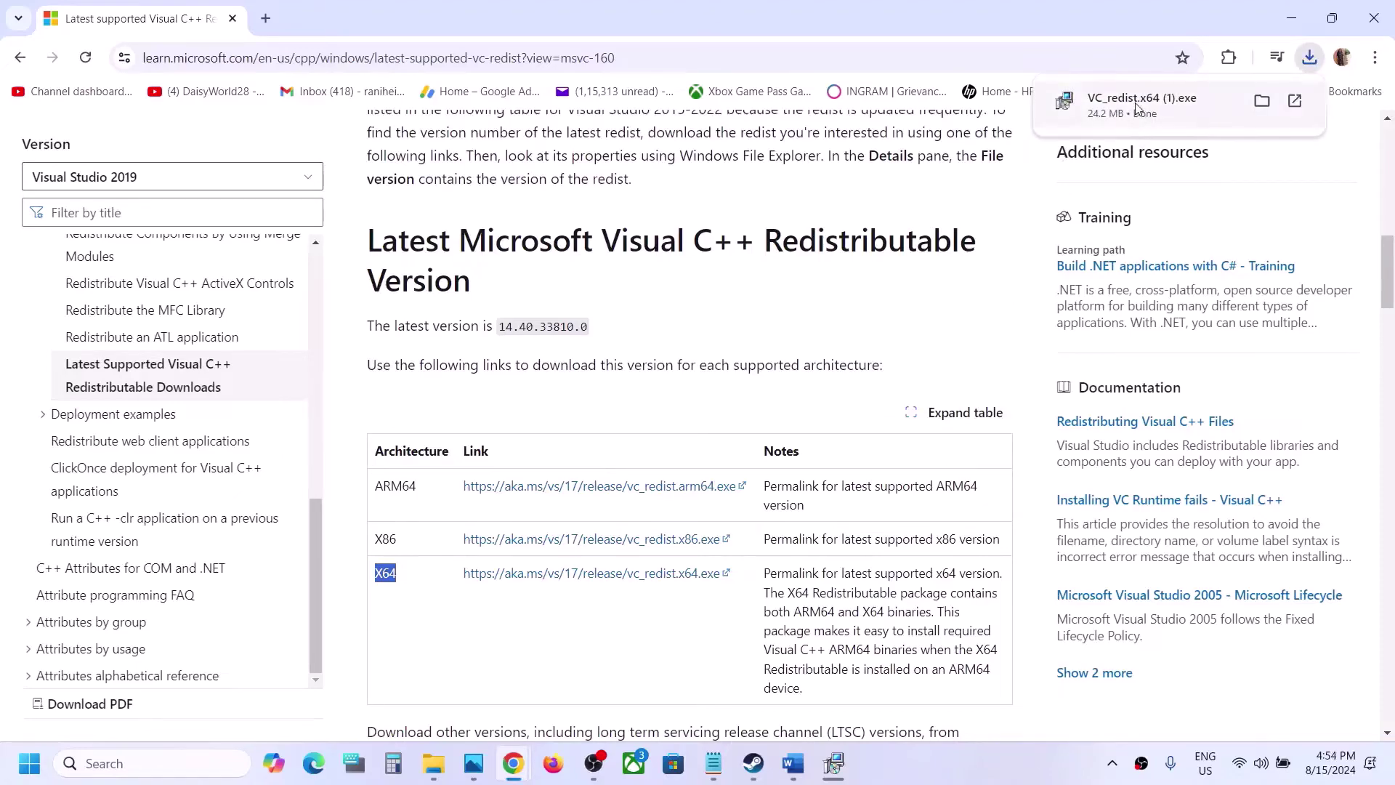
left_click(1139, 108)
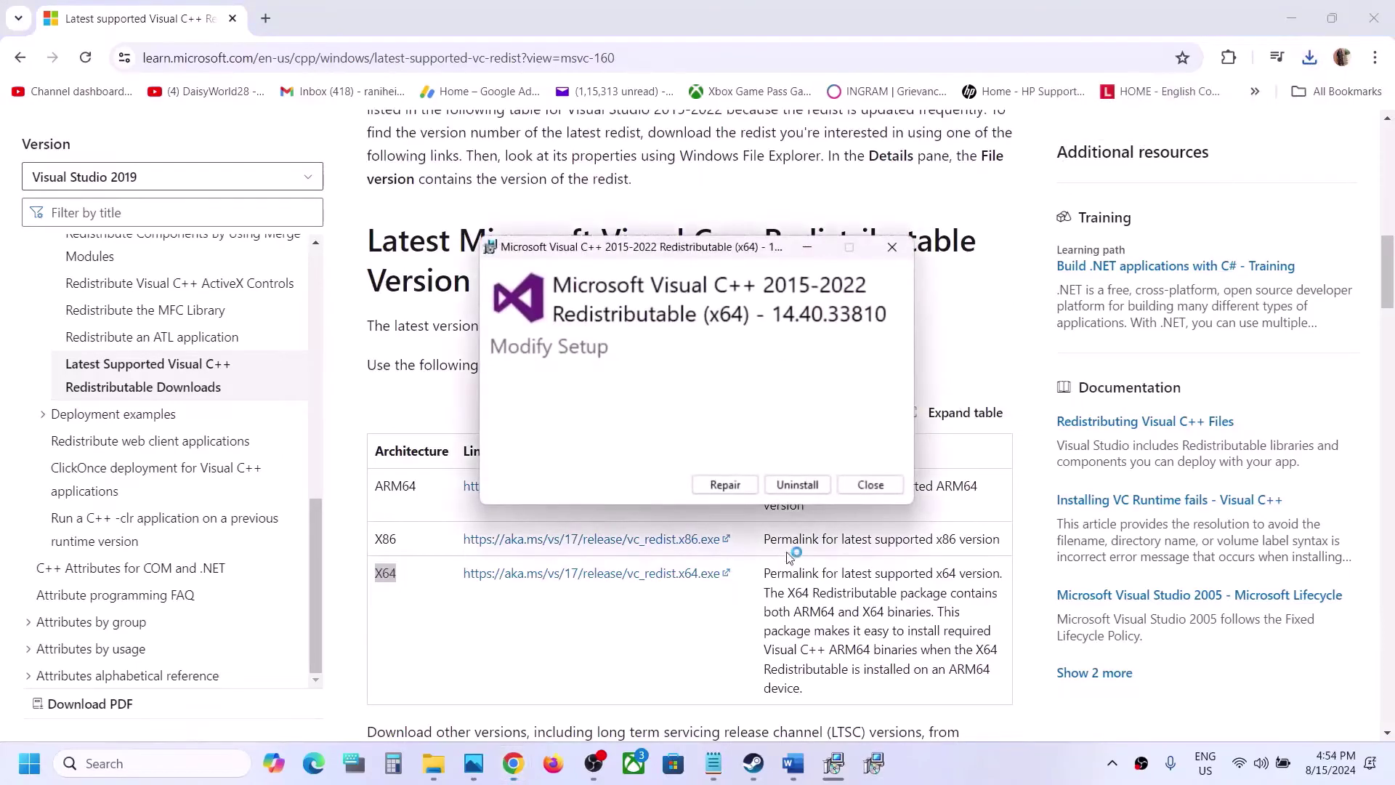
left_click(723, 485)
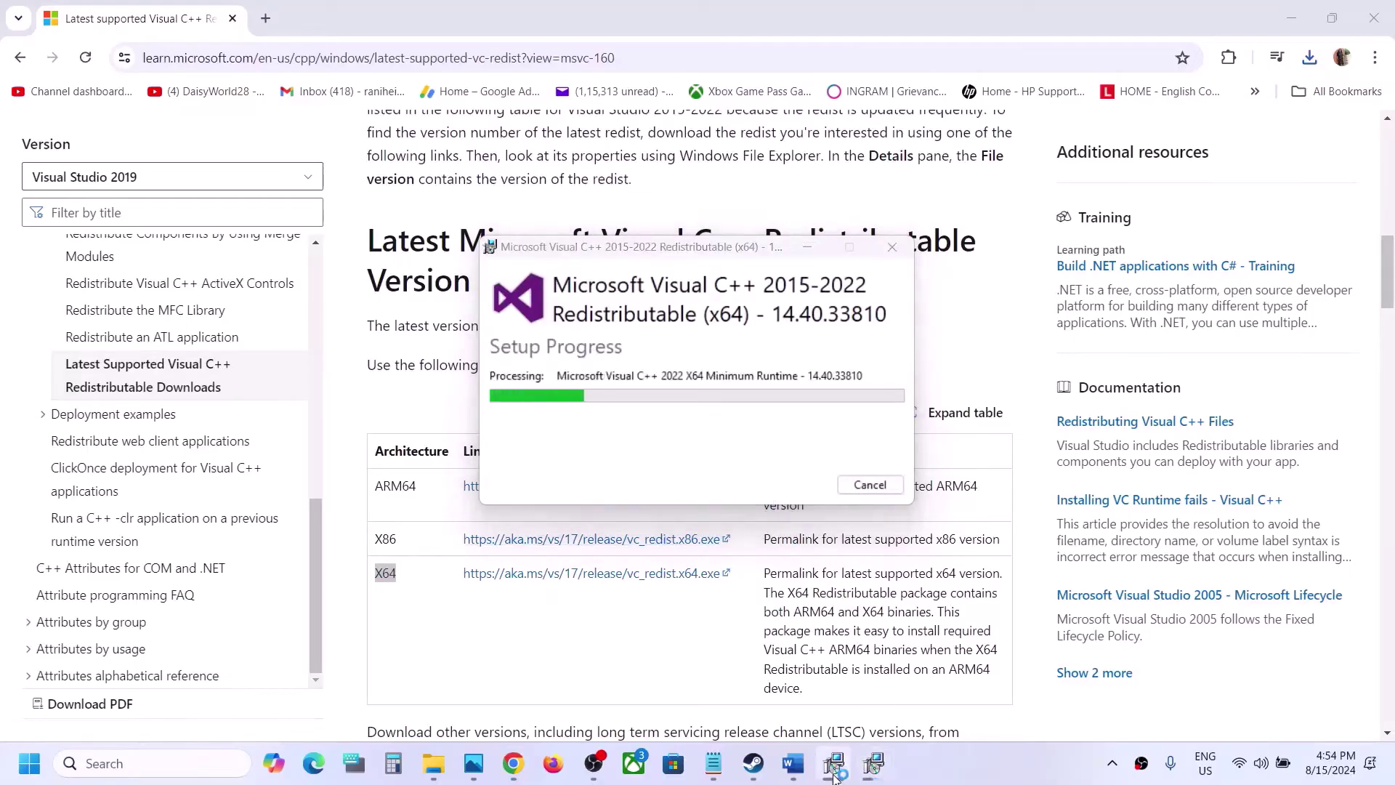
left_click_drag(779, 255, 465, 249)
left_click_drag(618, 245, 747, 266)
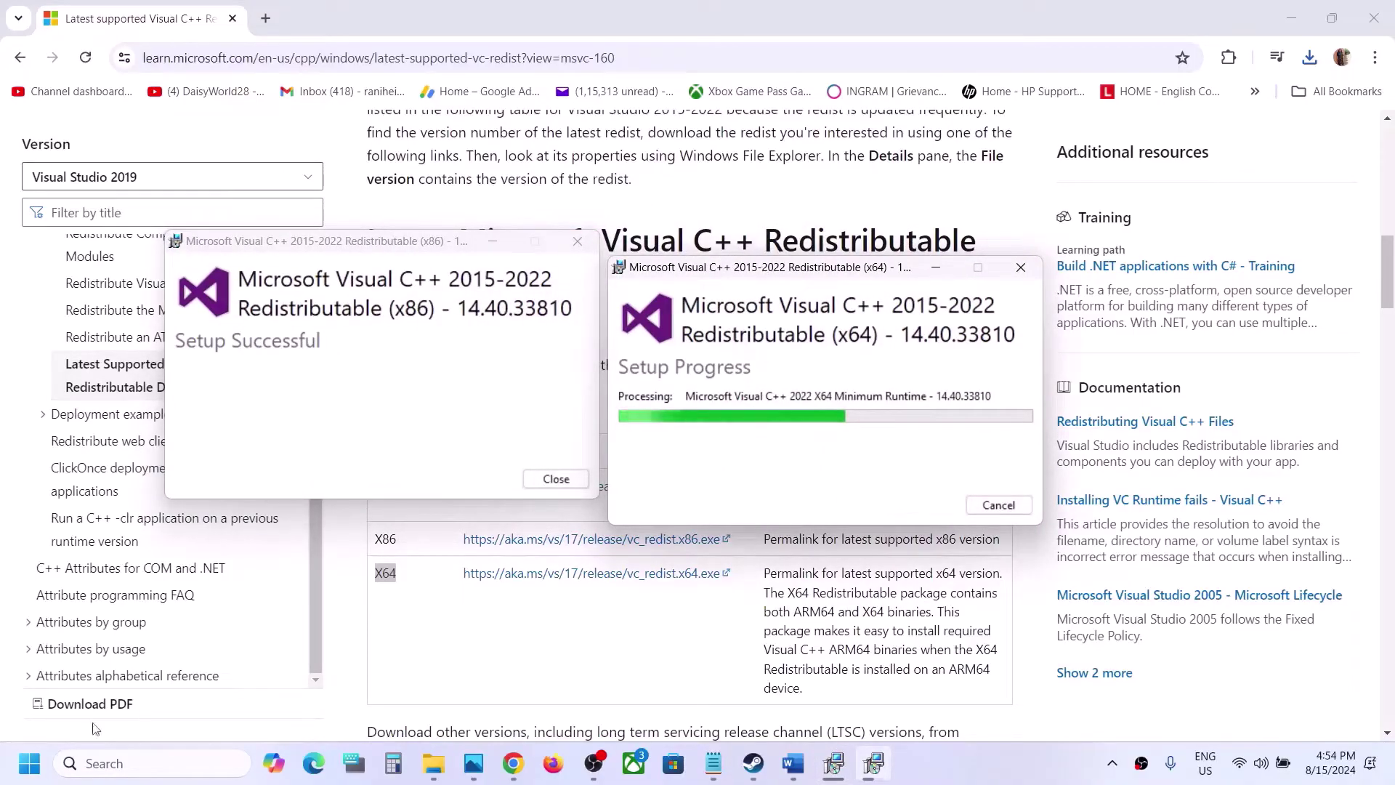
Display the Windows power options containing Restart, then leave them by switching to Steam.
key("super")
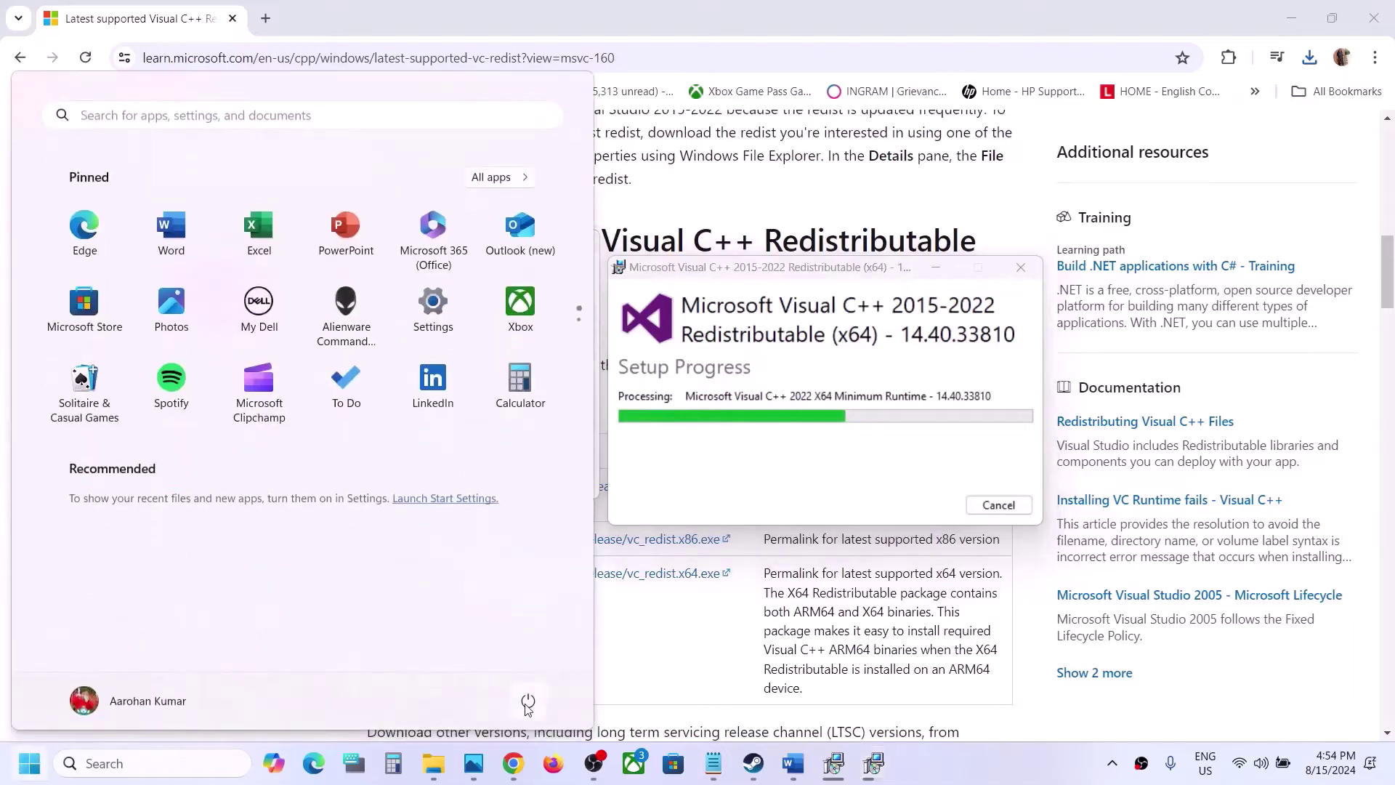
left_click(528, 699)
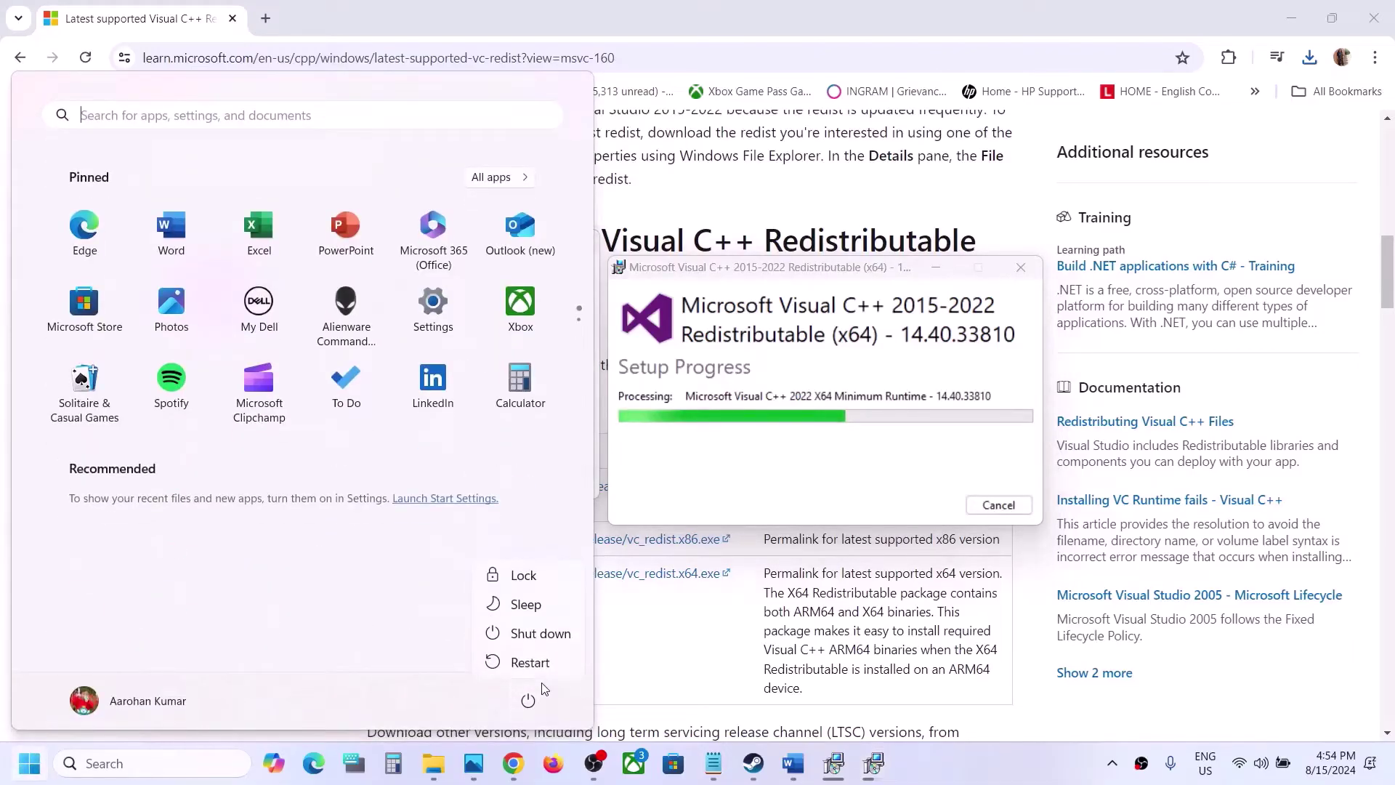
left_click(753, 763)
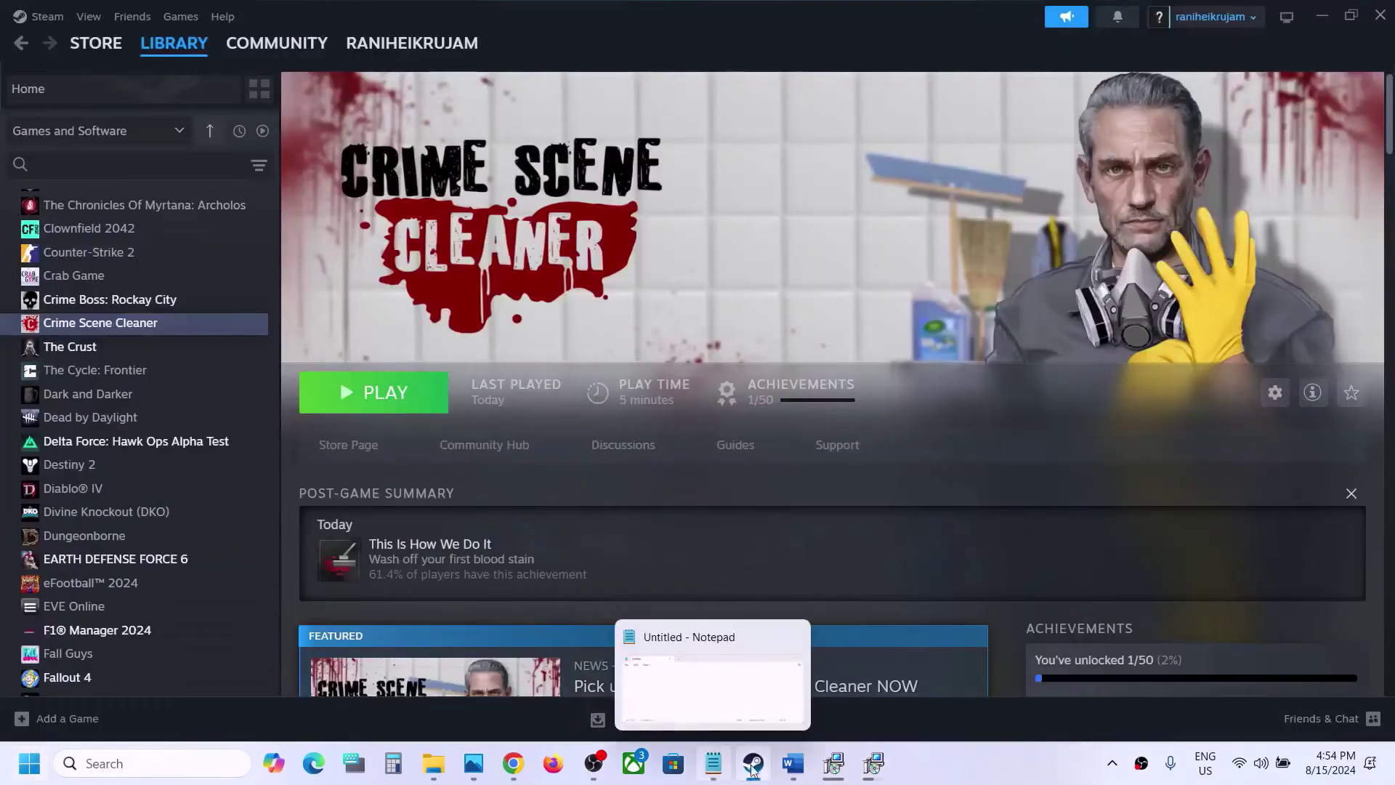
Read Step 9 in the Word document, open Windows Update in Settings and check for updates.
left_click(792, 763)
scroll(664, 479, "down", 4)
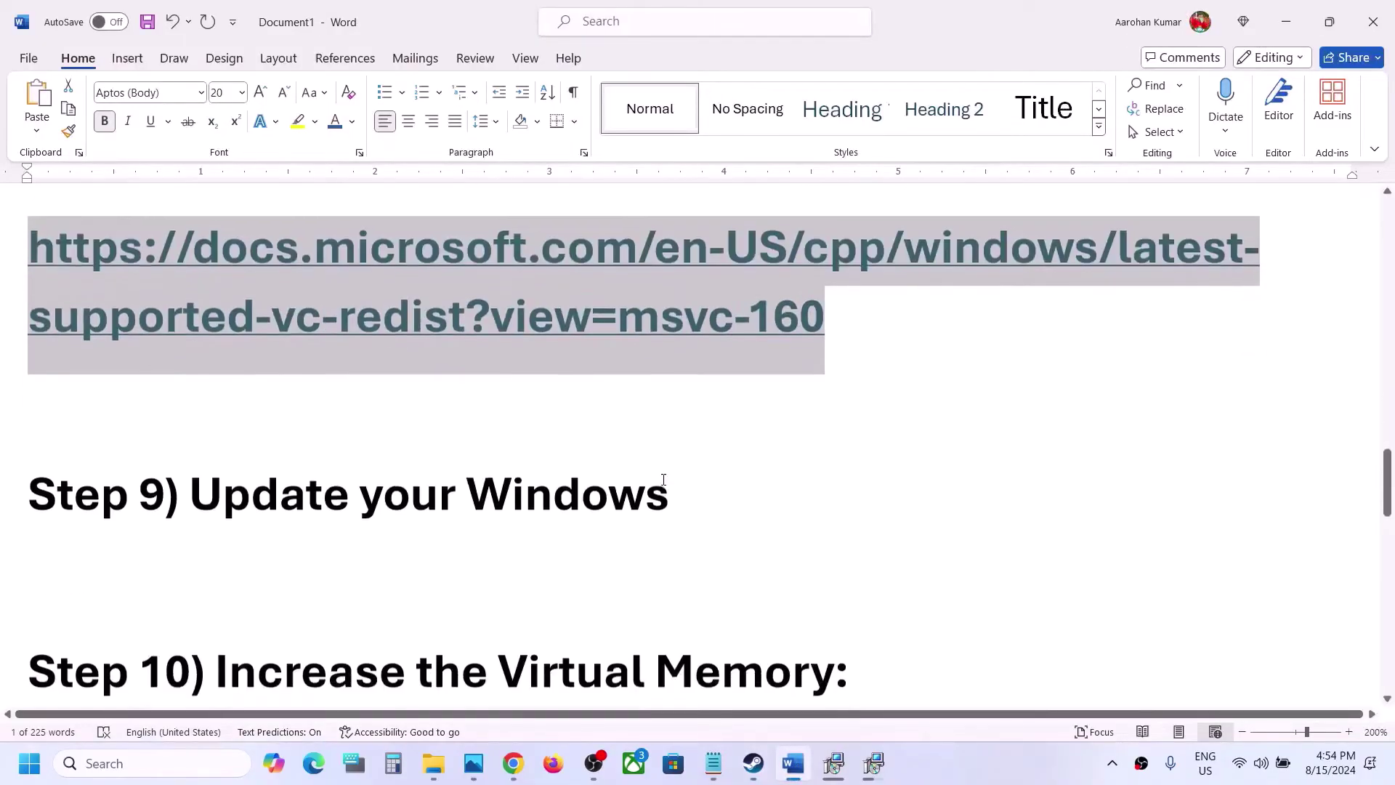
key("super+i")
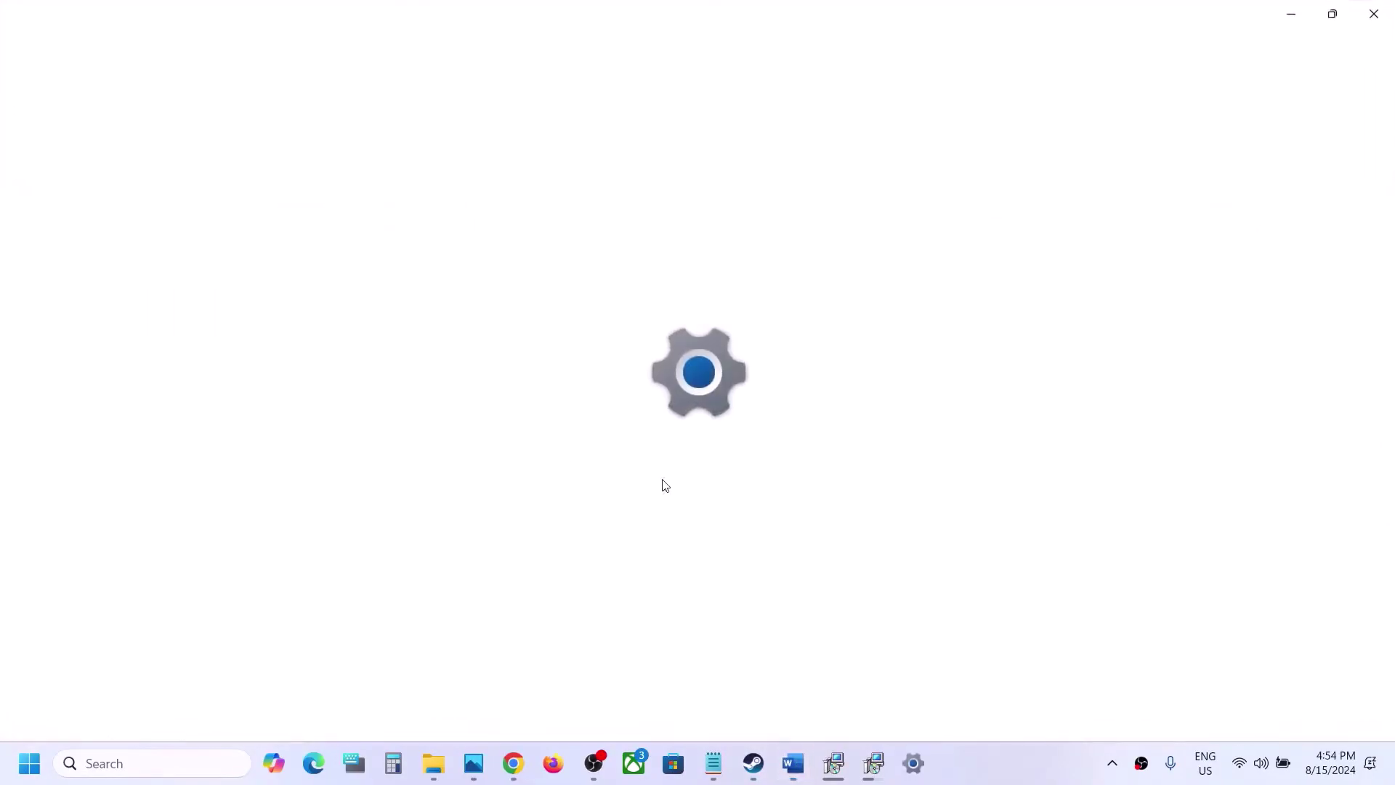
left_click(102, 604)
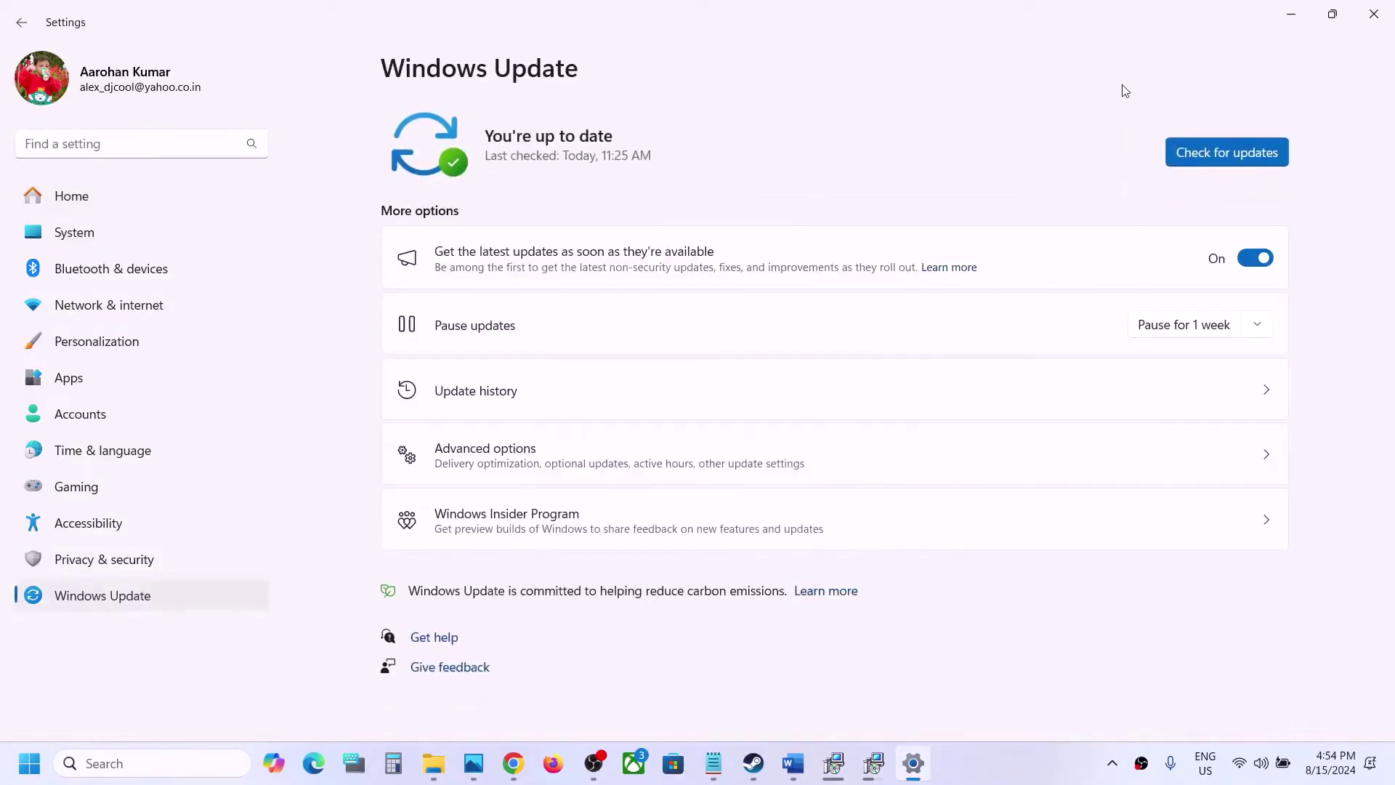
left_click(1263, 151)
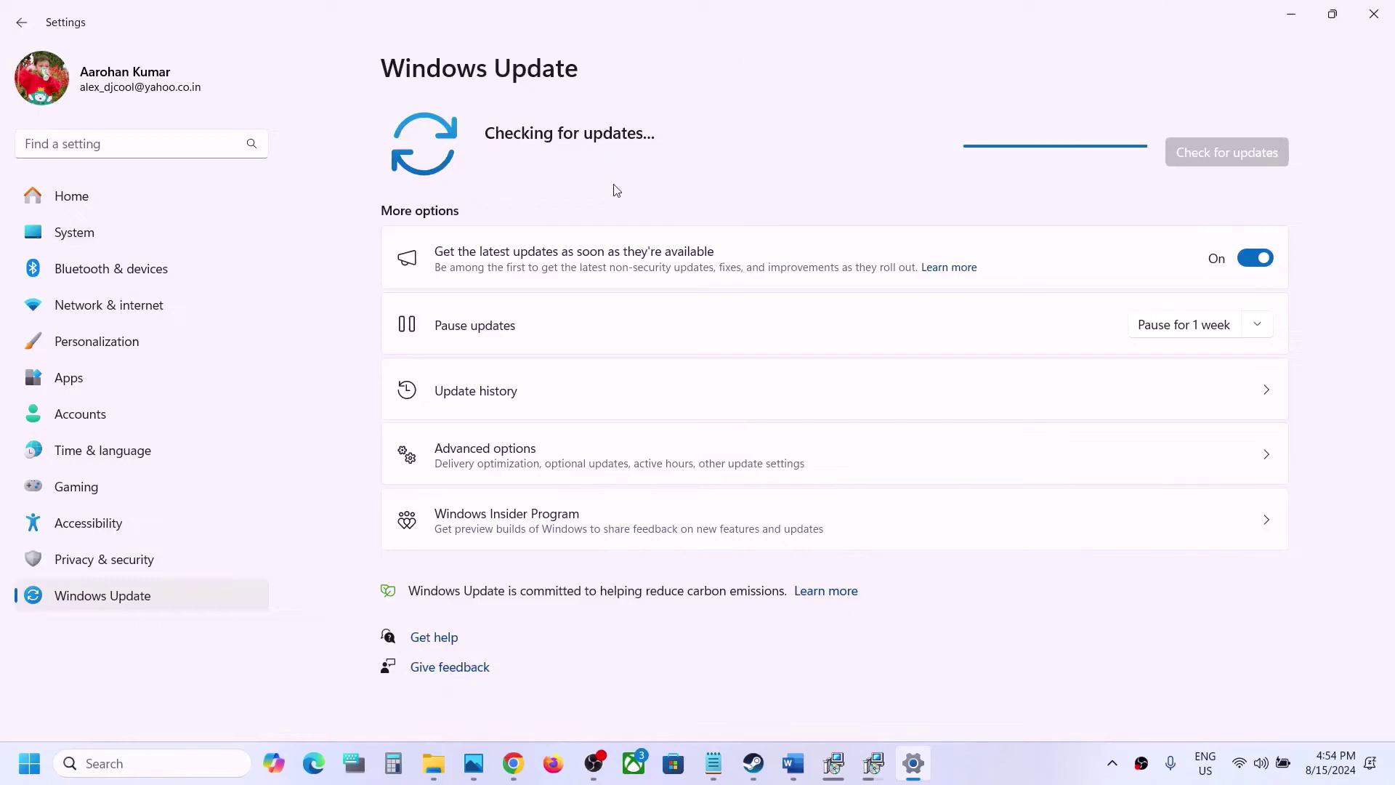
Show the Windows power options again, dismiss them and go to Step 10 on virtual memory in the Word document.
left_click(32, 783)
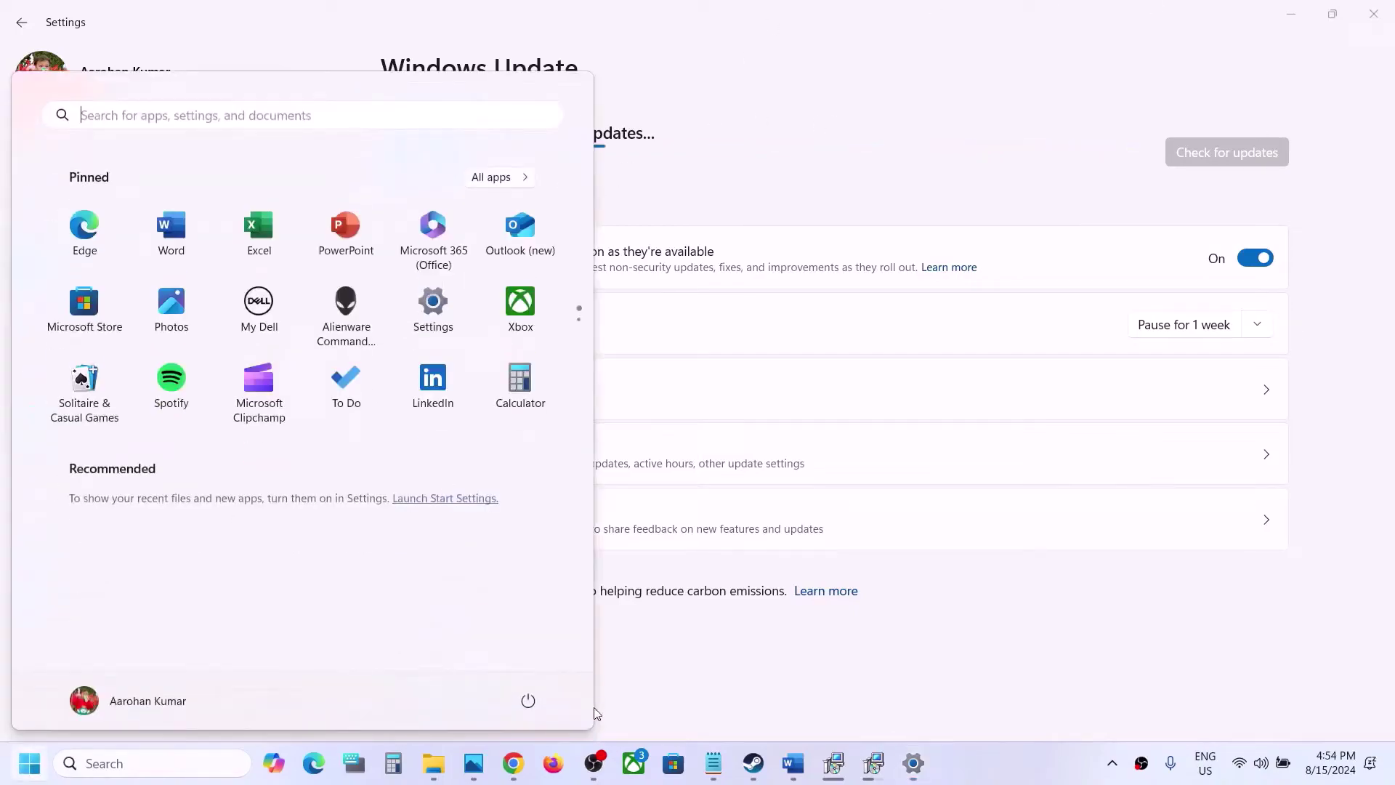
left_click(528, 700)
left_click(959, 676)
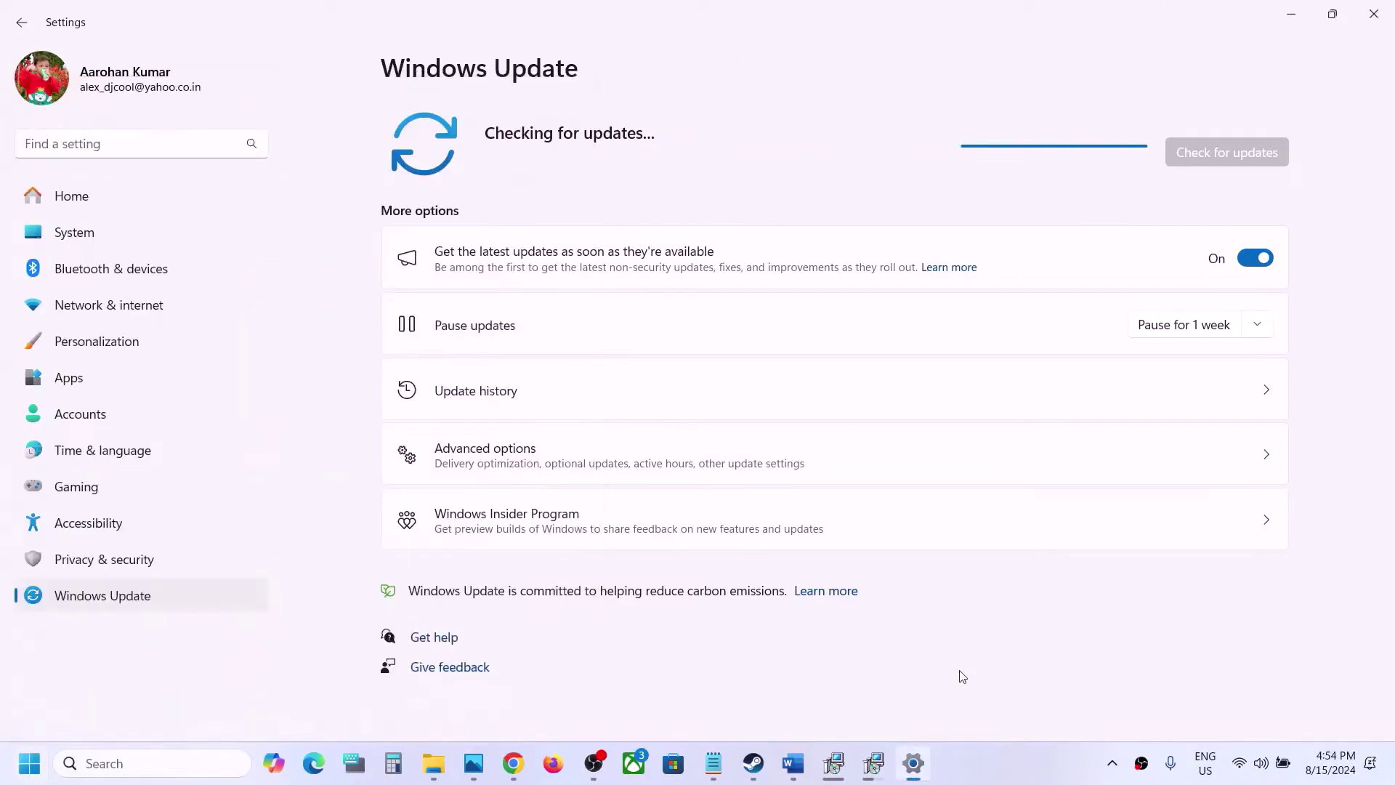
left_click(760, 765)
left_click(793, 762)
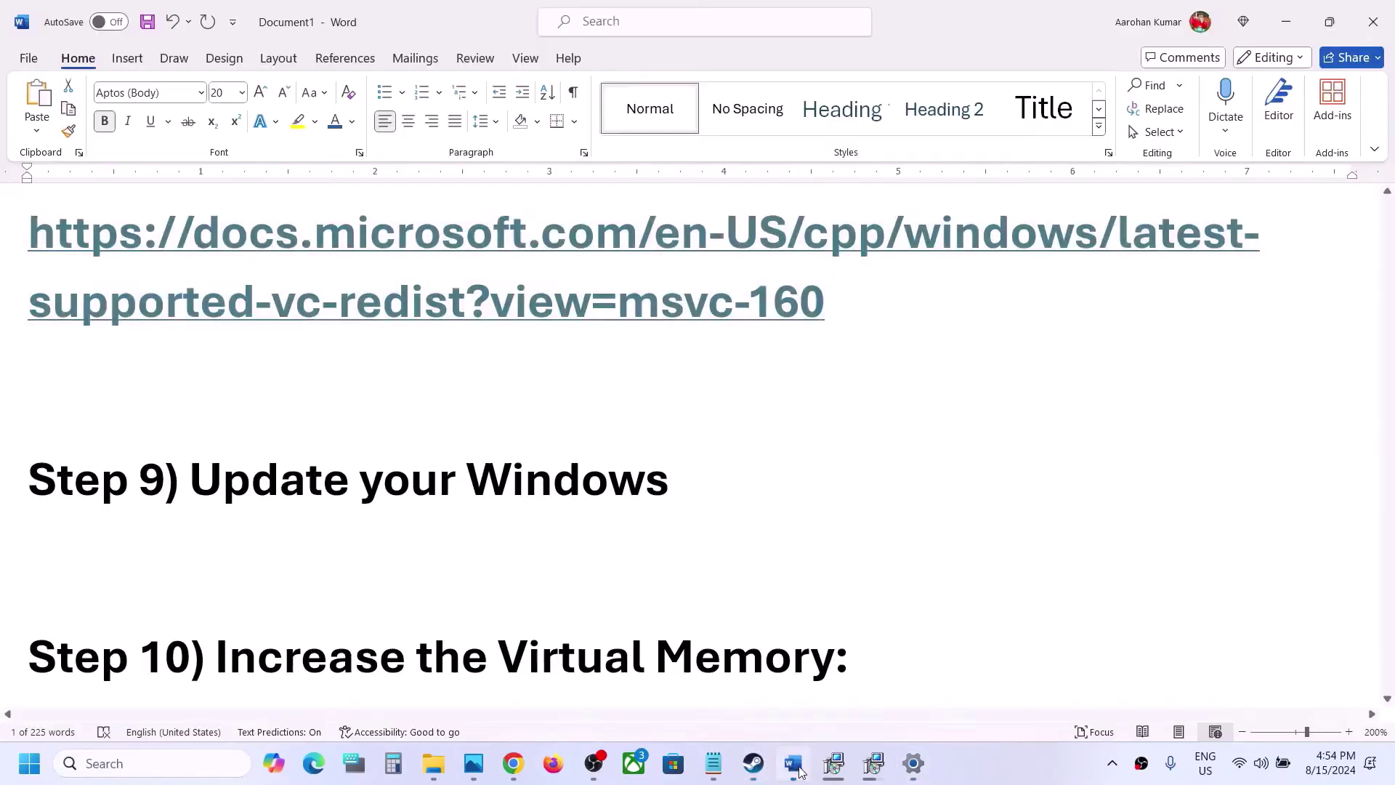
scroll(728, 585, "down", 3)
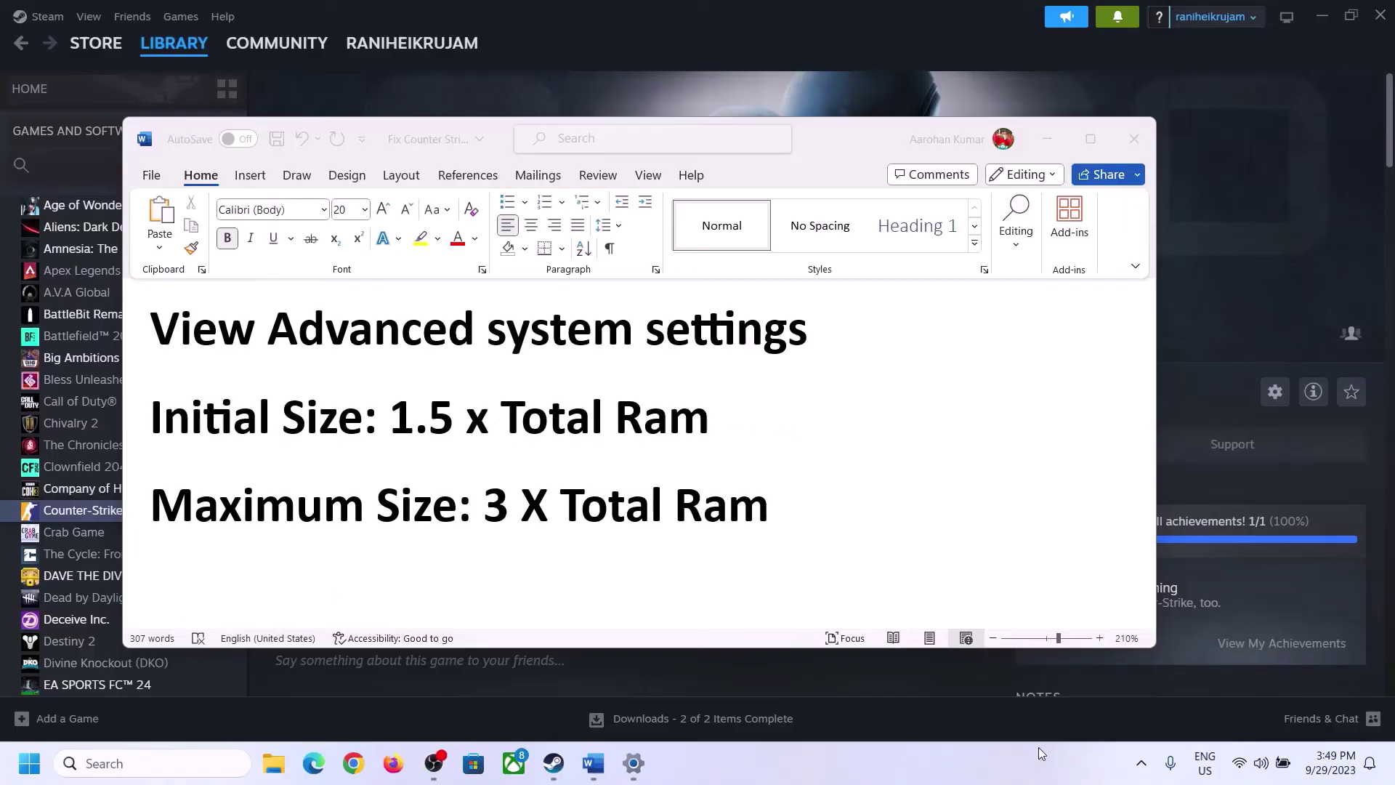
Copy "View Advanced system settings" from the Word document and search Windows for it.
left_click(196, 338)
left_click_drag(167, 336, 753, 362)
key("ctrl+c")
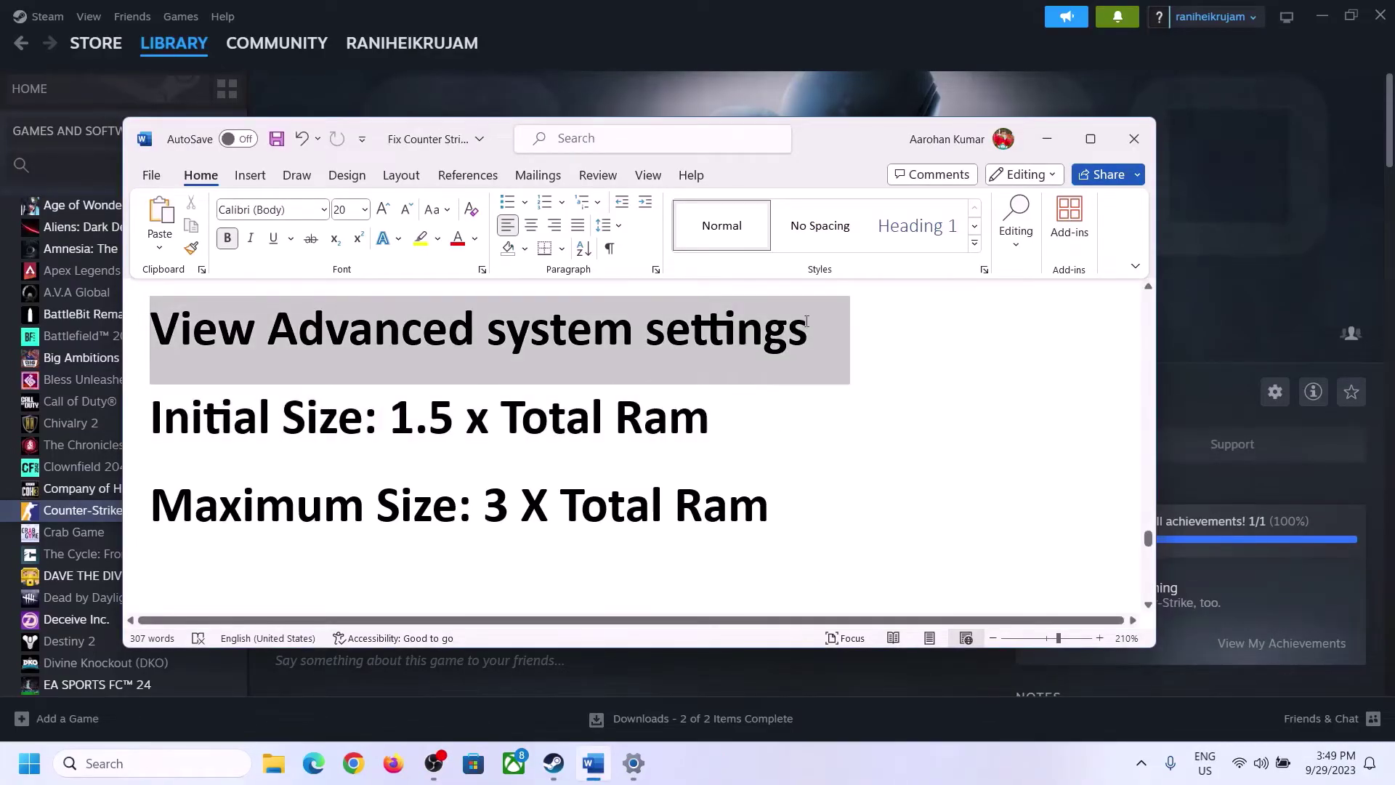
left_click(168, 759)
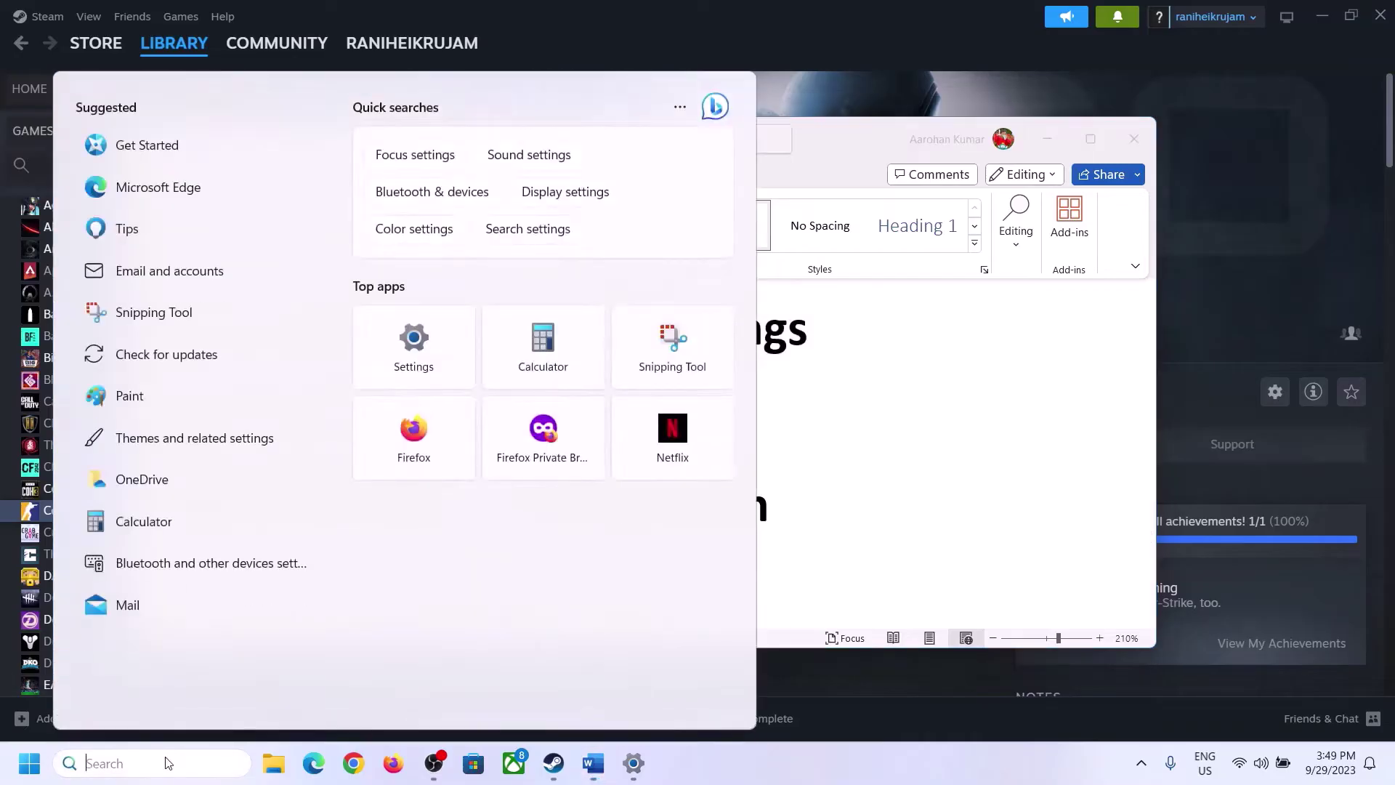
key("ctrl+v")
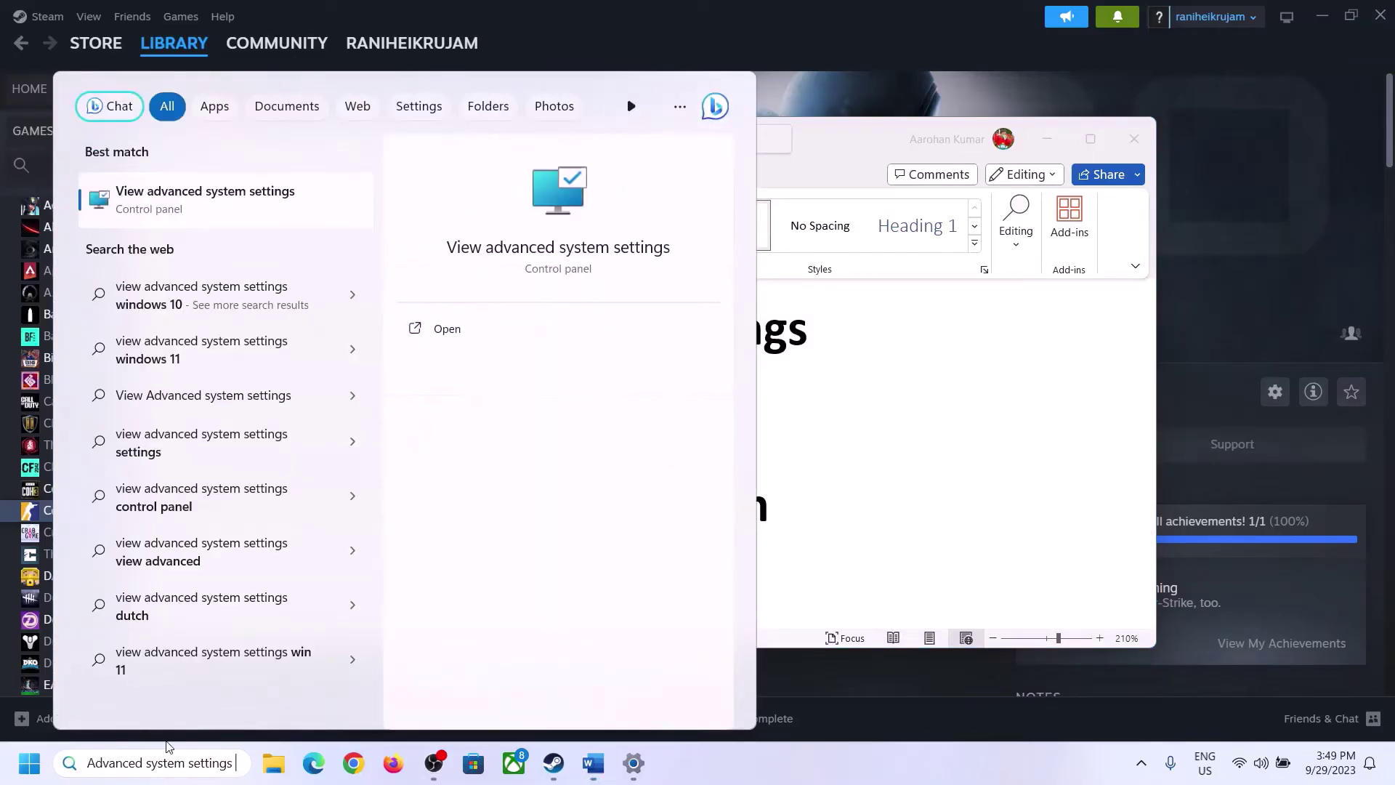
Open the advanced system settings and go through the advanced Performance options to the Virtual Memory settings.
left_click(197, 212)
left_click_drag(291, 140, 623, 253)
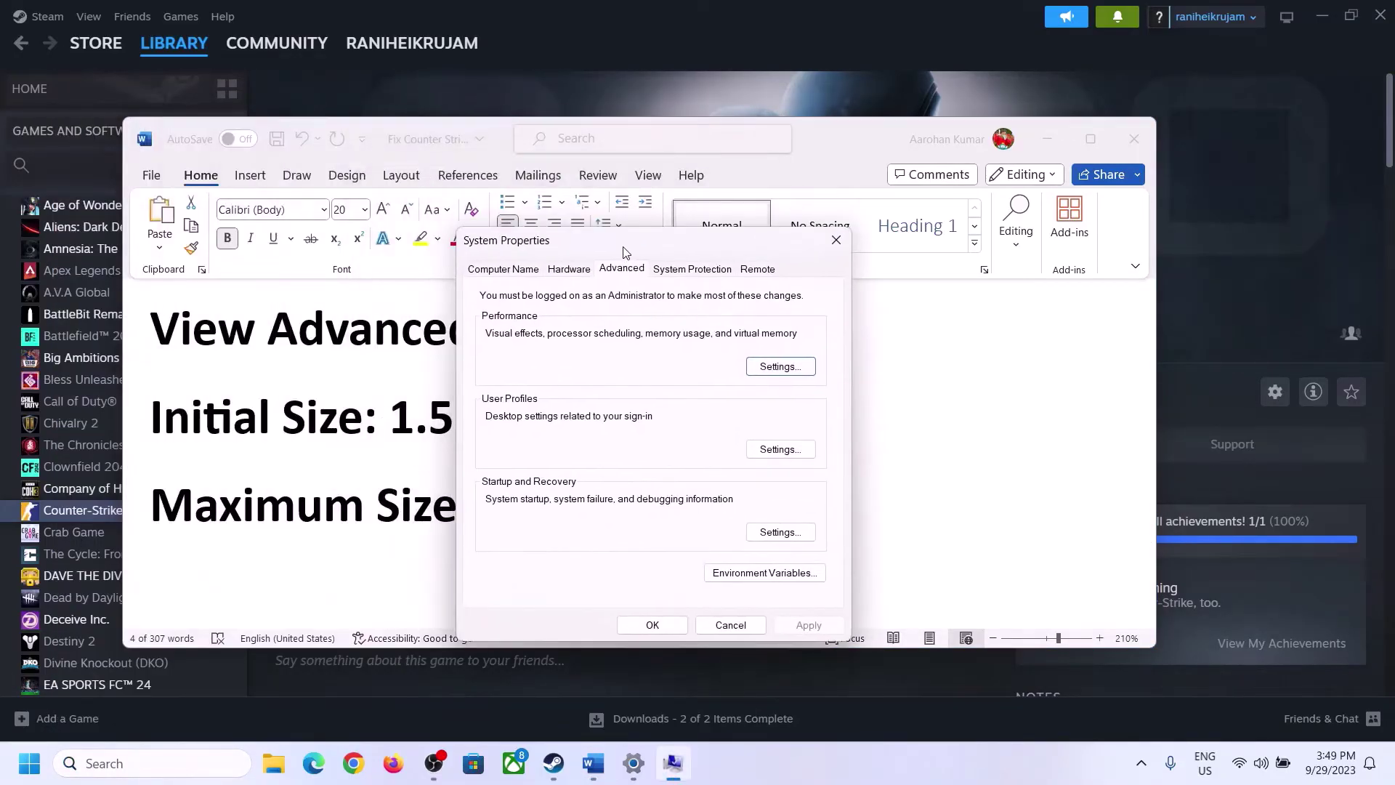
left_click(782, 367)
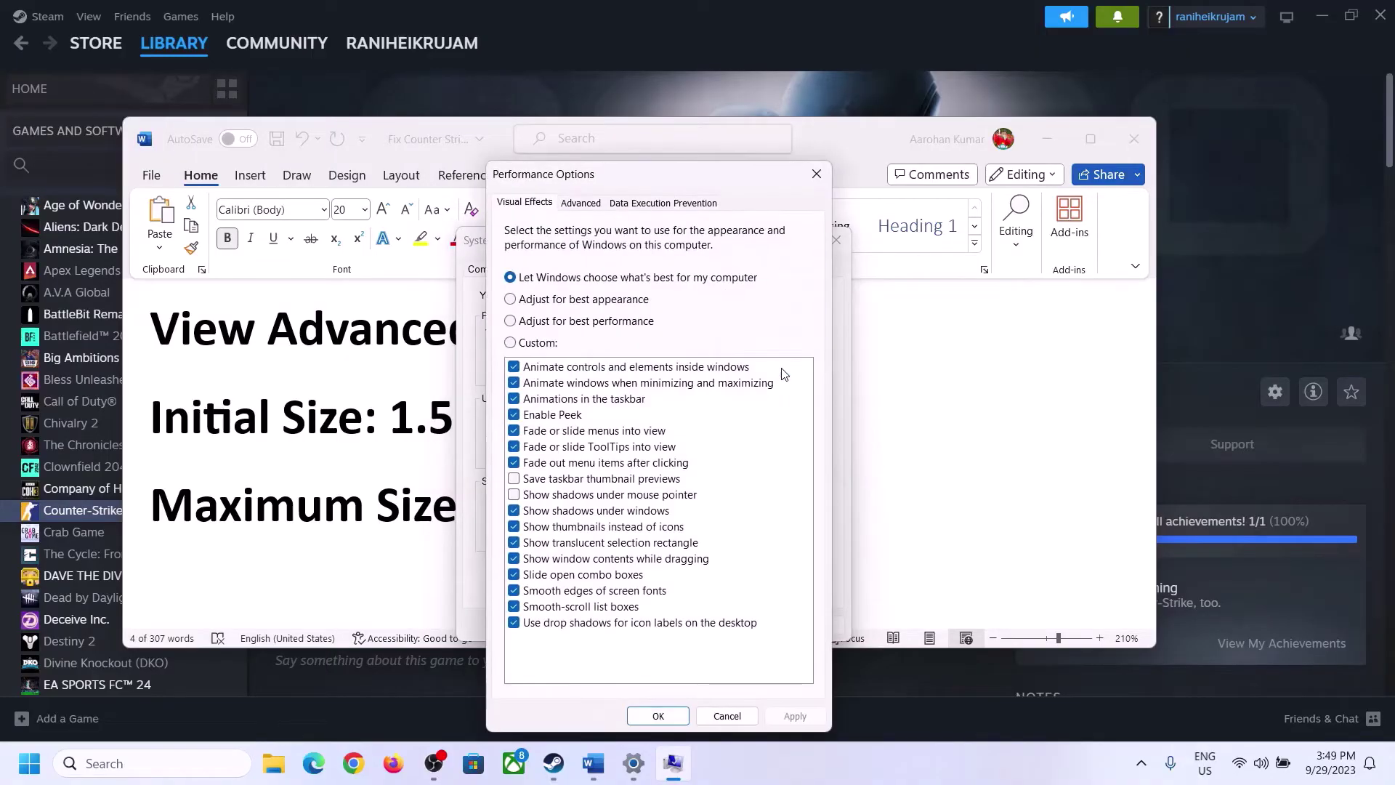
left_click(582, 204)
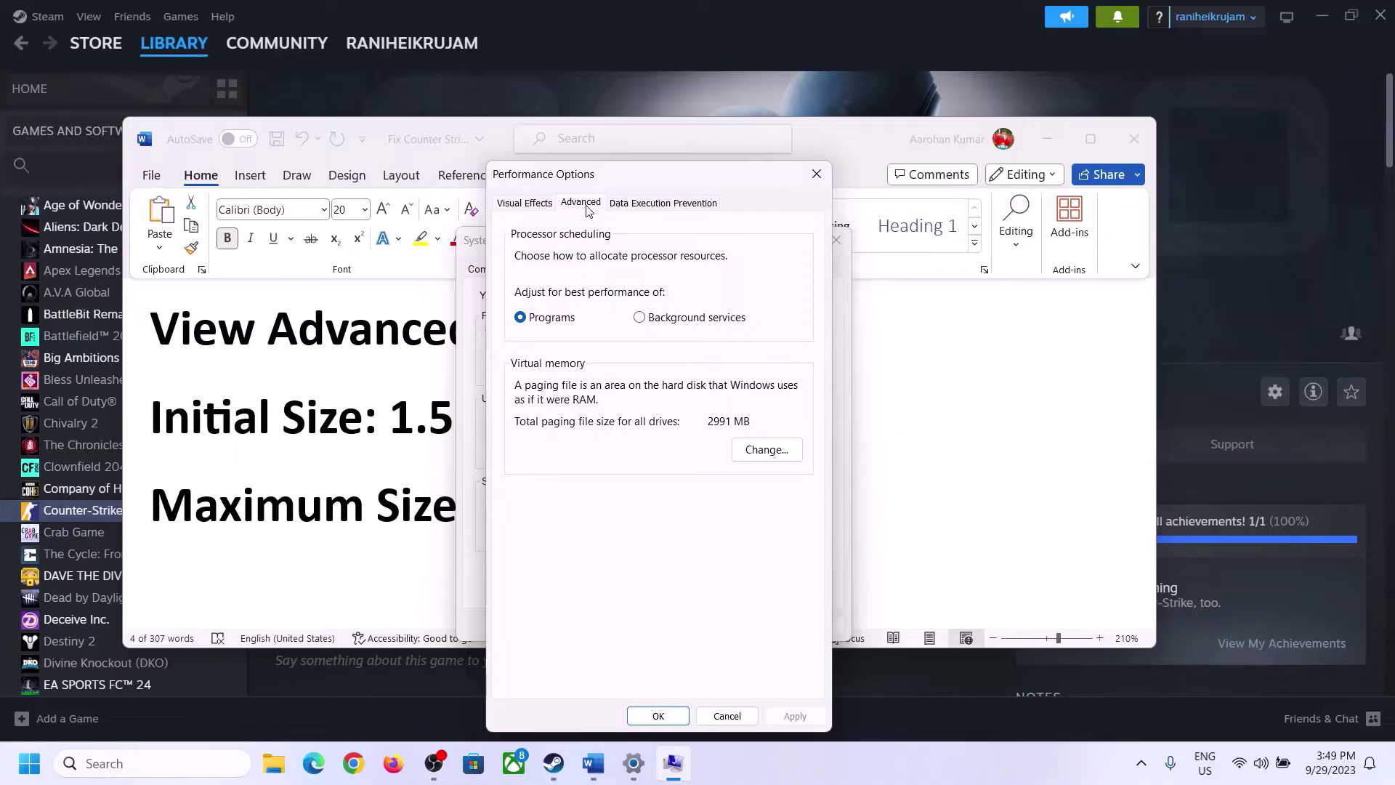
left_click(772, 450)
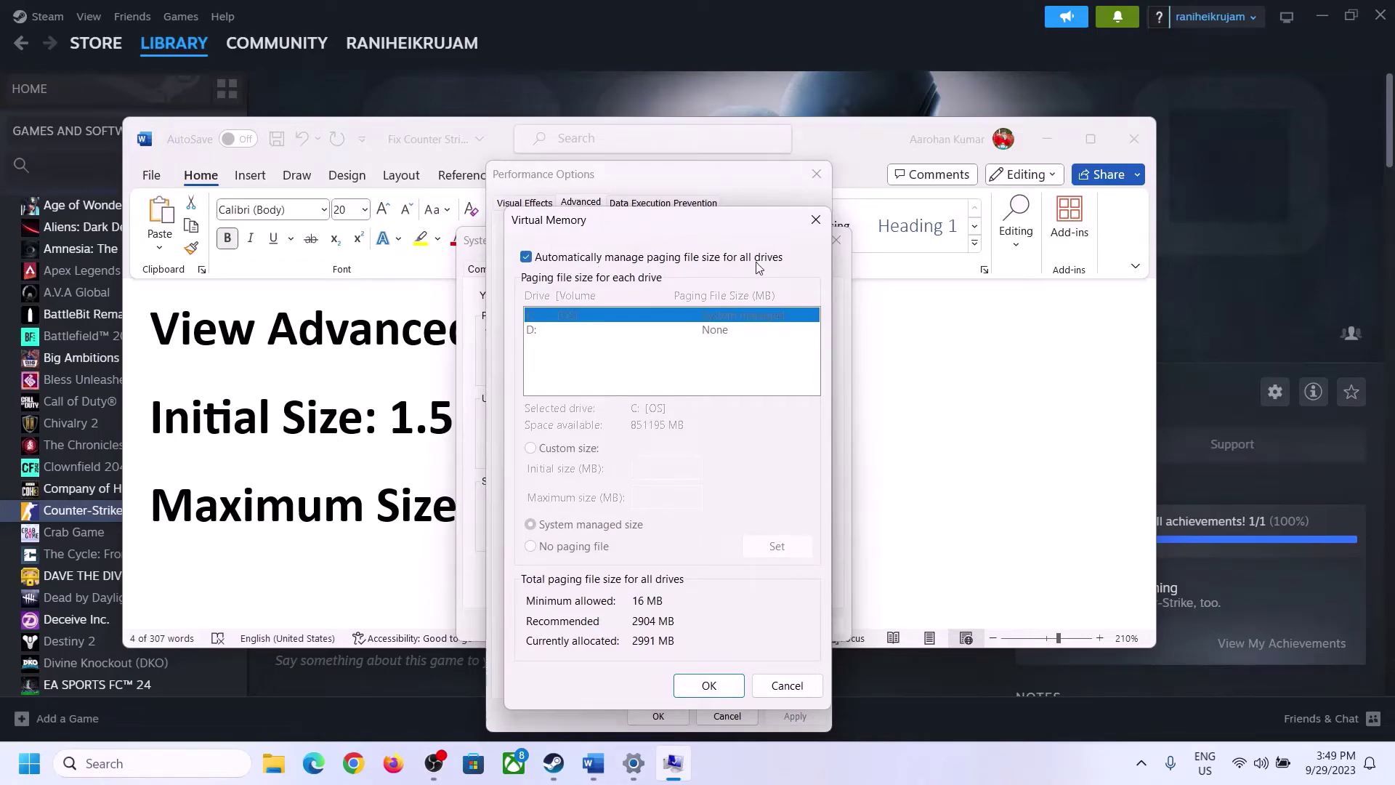
Turn off automatic paging file management for all drives and choose a custom size for drive C:.
left_click(527, 261)
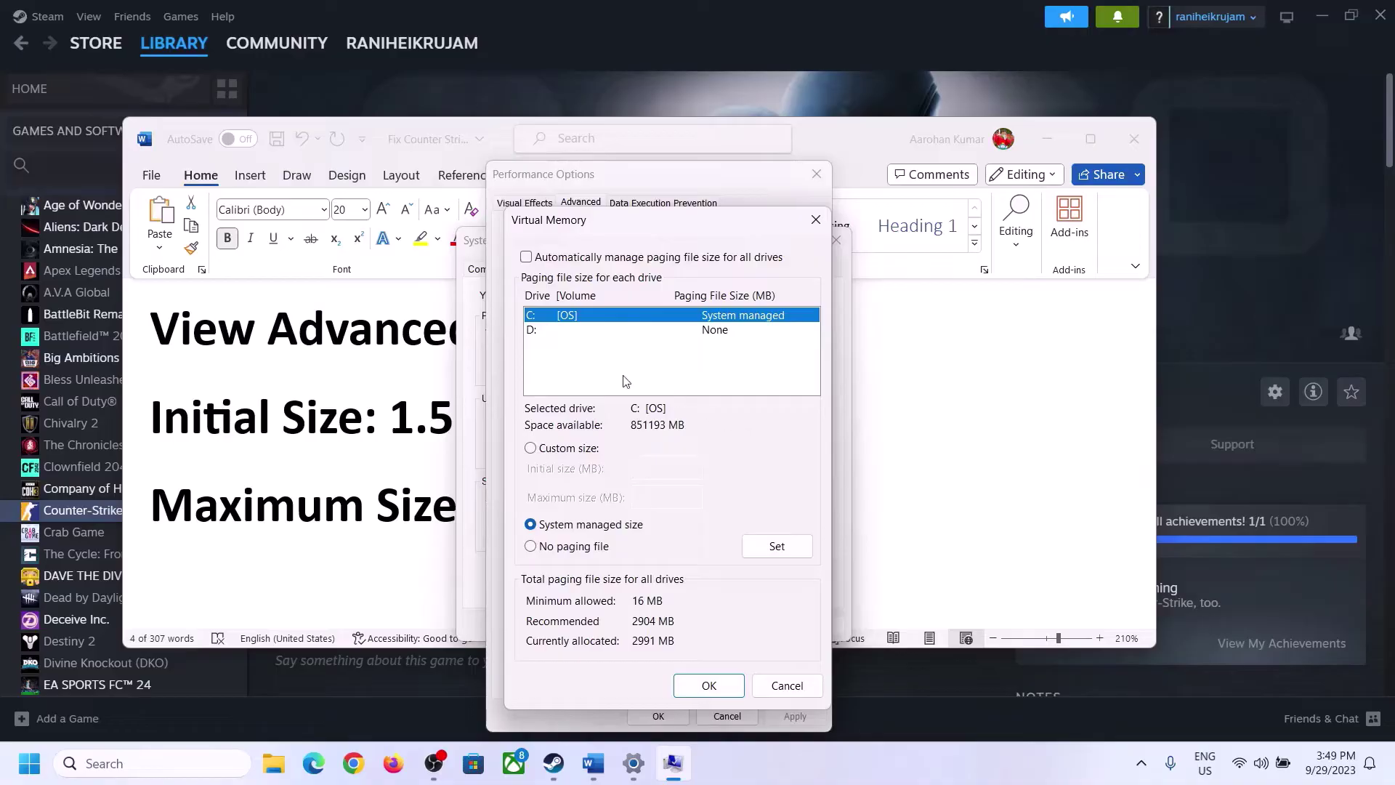
left_click(531, 449)
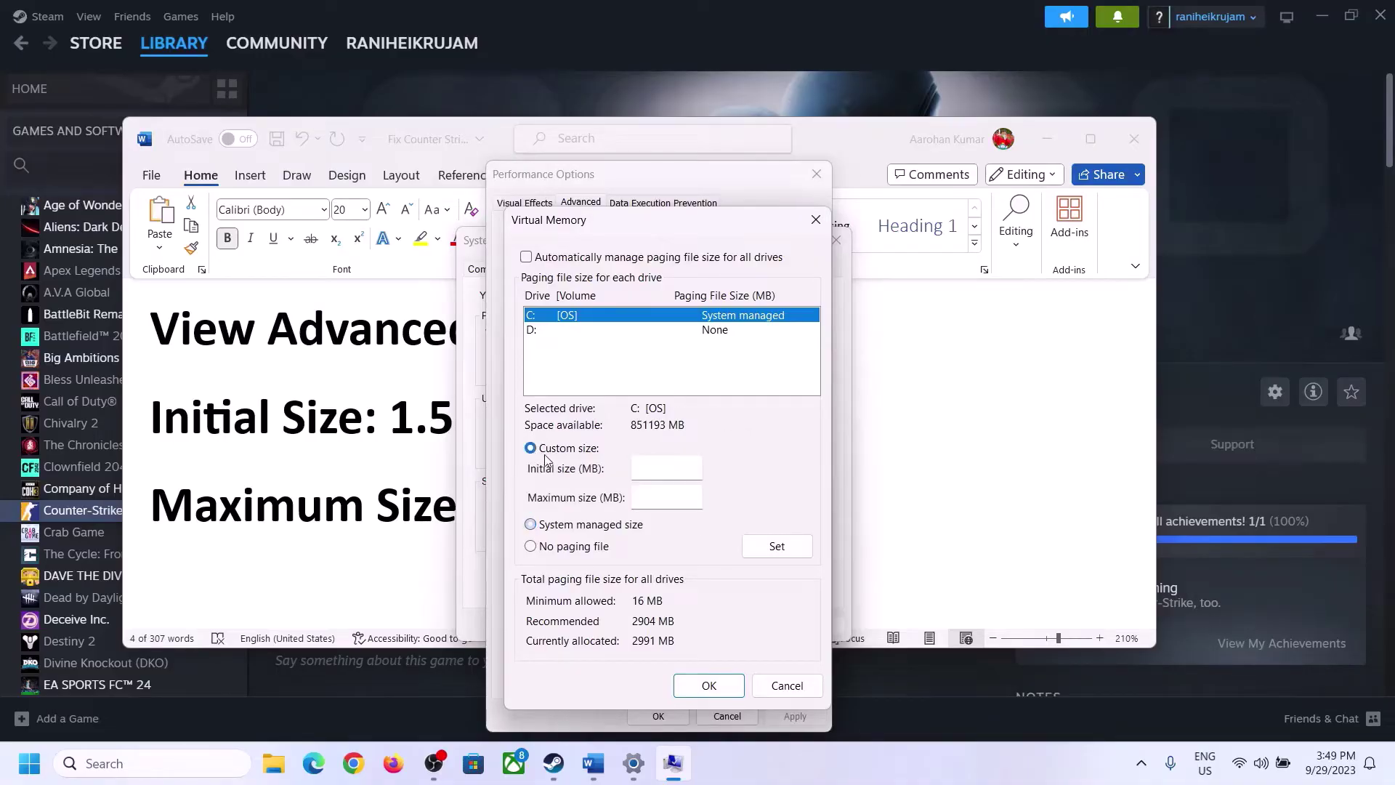
left_click(671, 468)
Highlight the Initial Size formula in the Word document, then look up the installed RAM on the System About page in Settings.
left_click(409, 429)
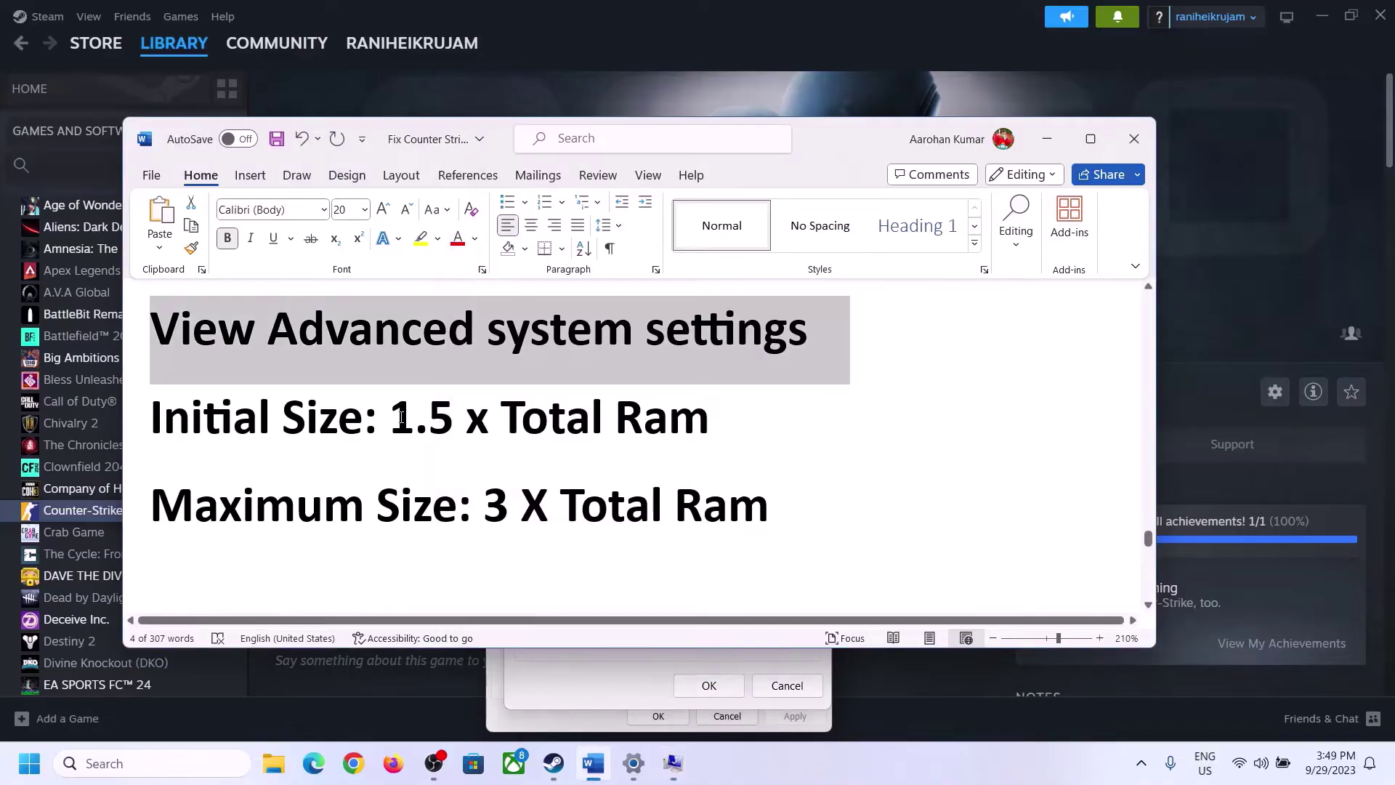
left_click_drag(401, 418, 647, 434)
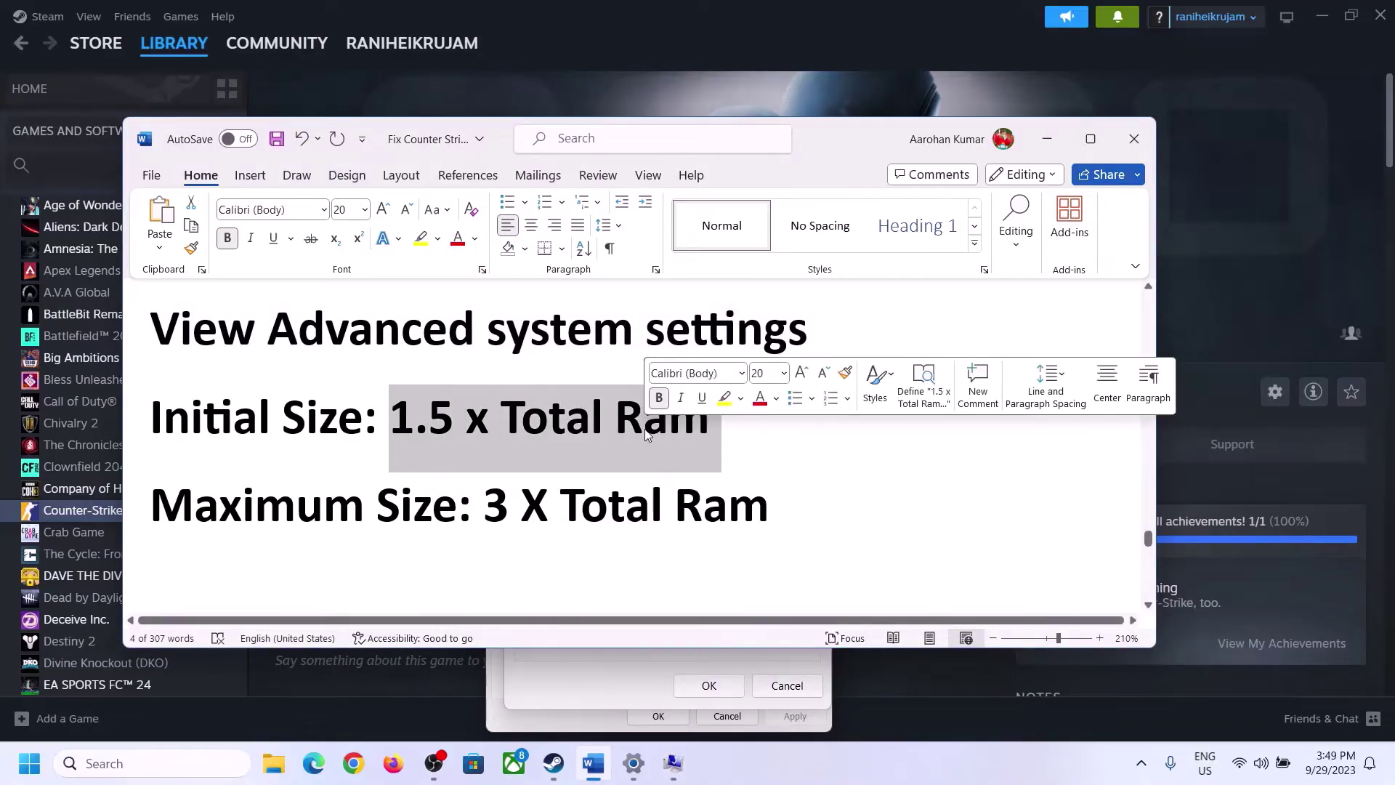
left_click(634, 765)
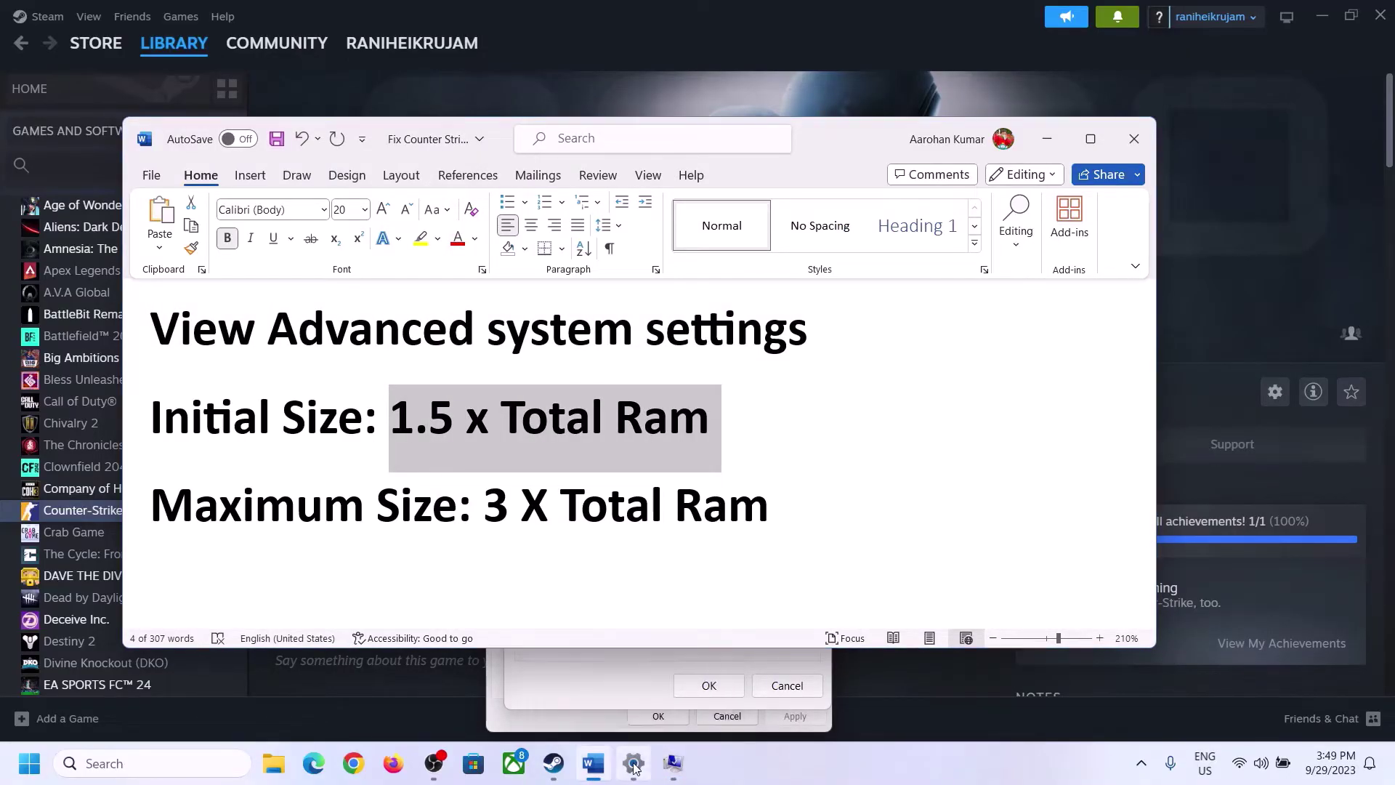
left_click(66, 232)
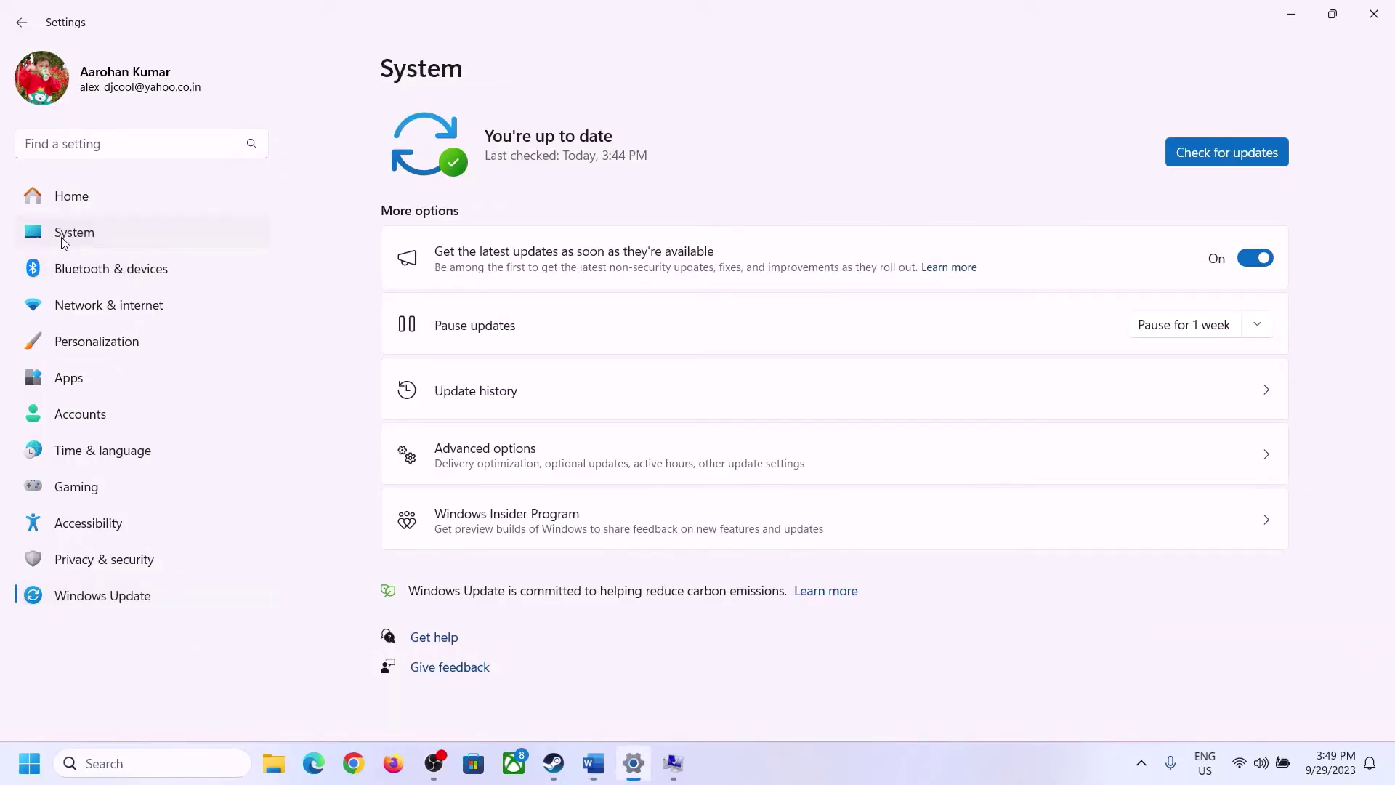
scroll(436, 436, "down", 10)
left_click(458, 686)
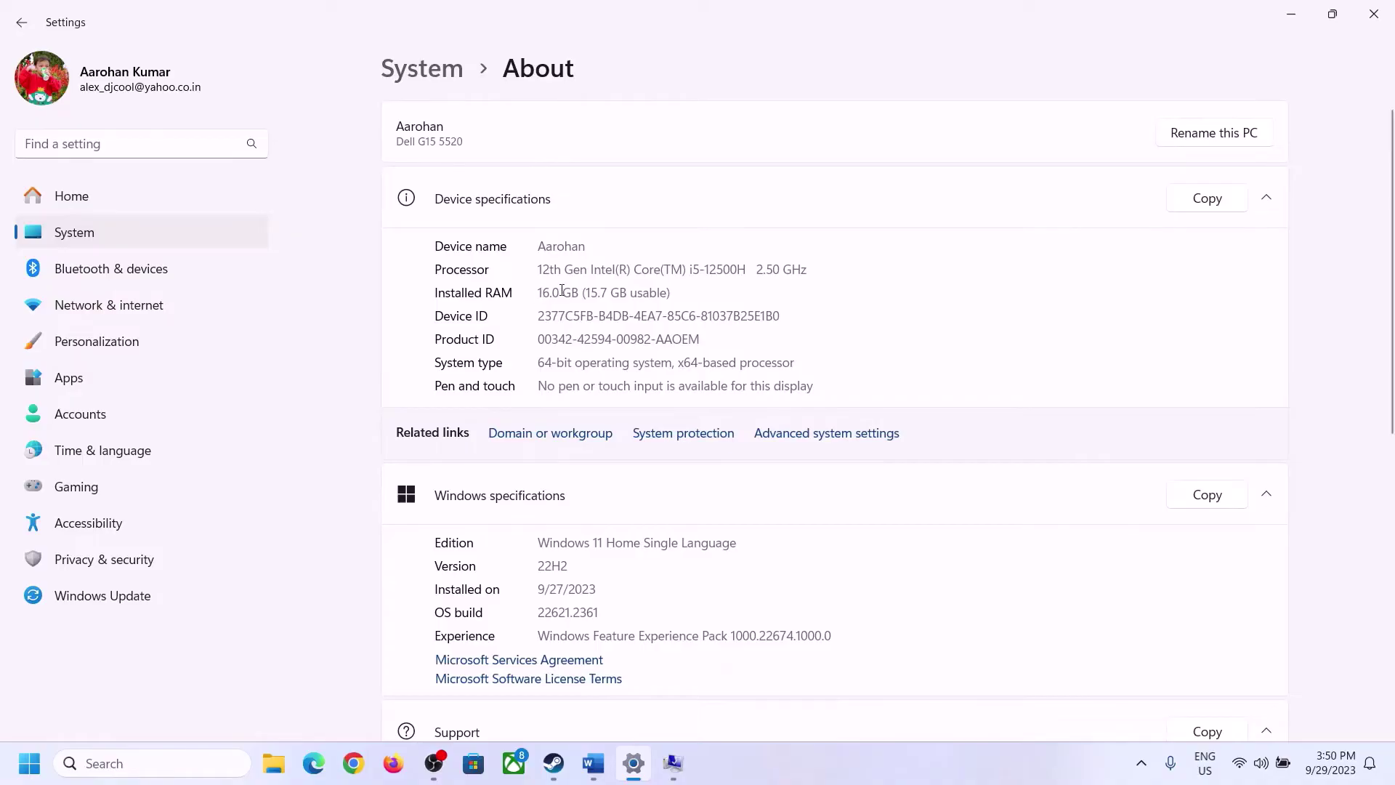
left_click_drag(550, 292, 531, 291)
left_click(561, 295)
left_click_drag(555, 290, 536, 292)
Bring back the Virtual Memory dialog, run calc to open Calculator, place it beside the dialog and recheck the Initial Size formula in Word.
left_click(668, 765)
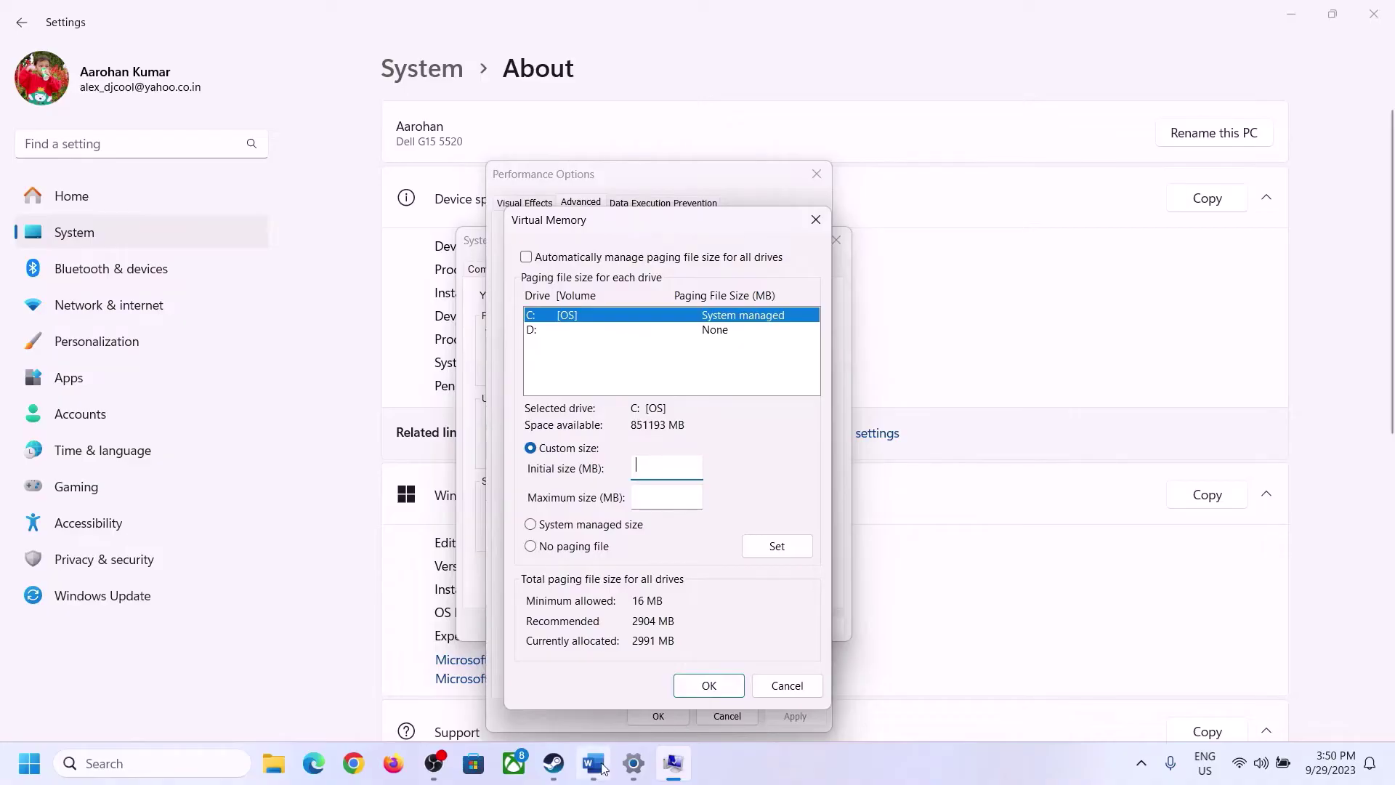
mouse_move(634, 763)
mouse_move(629, 672)
key("super+r")
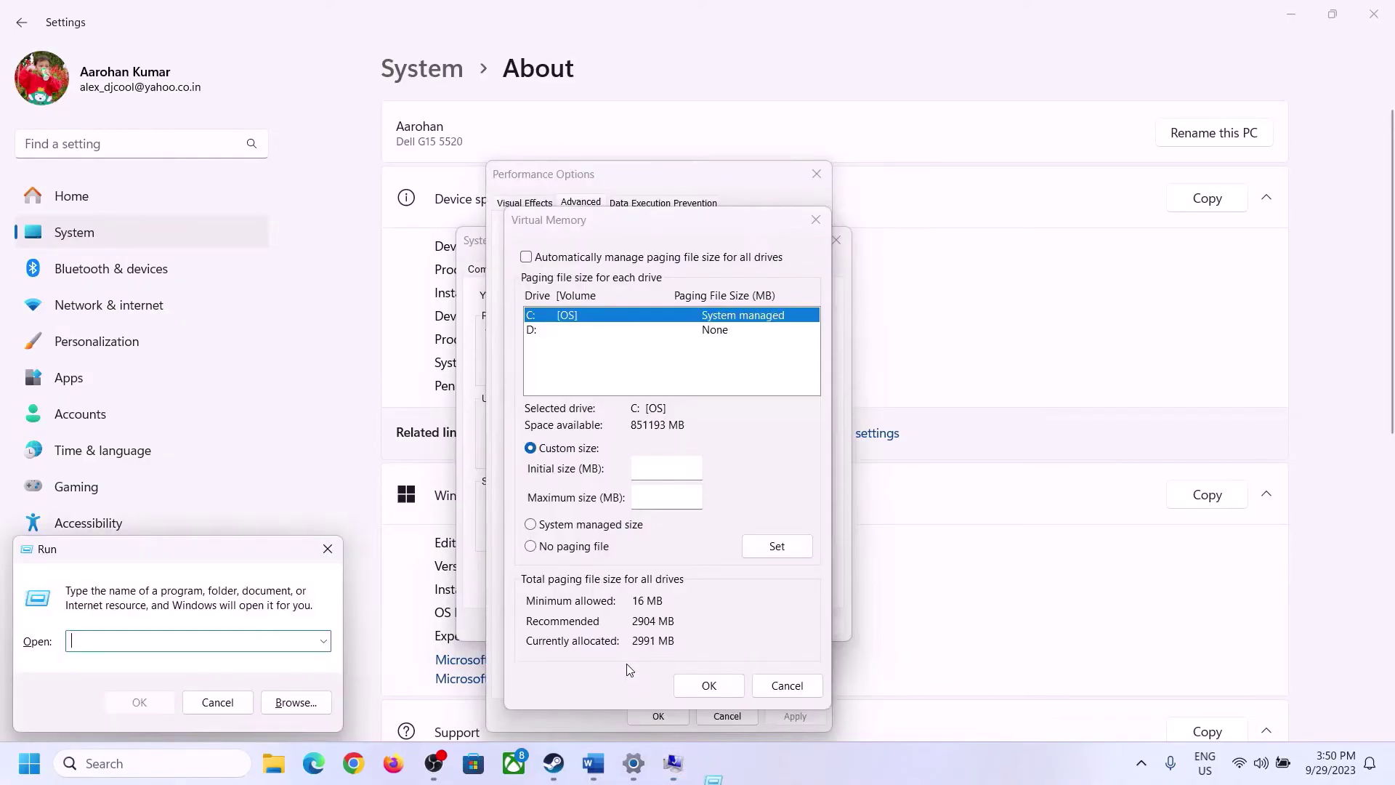
type("ca")
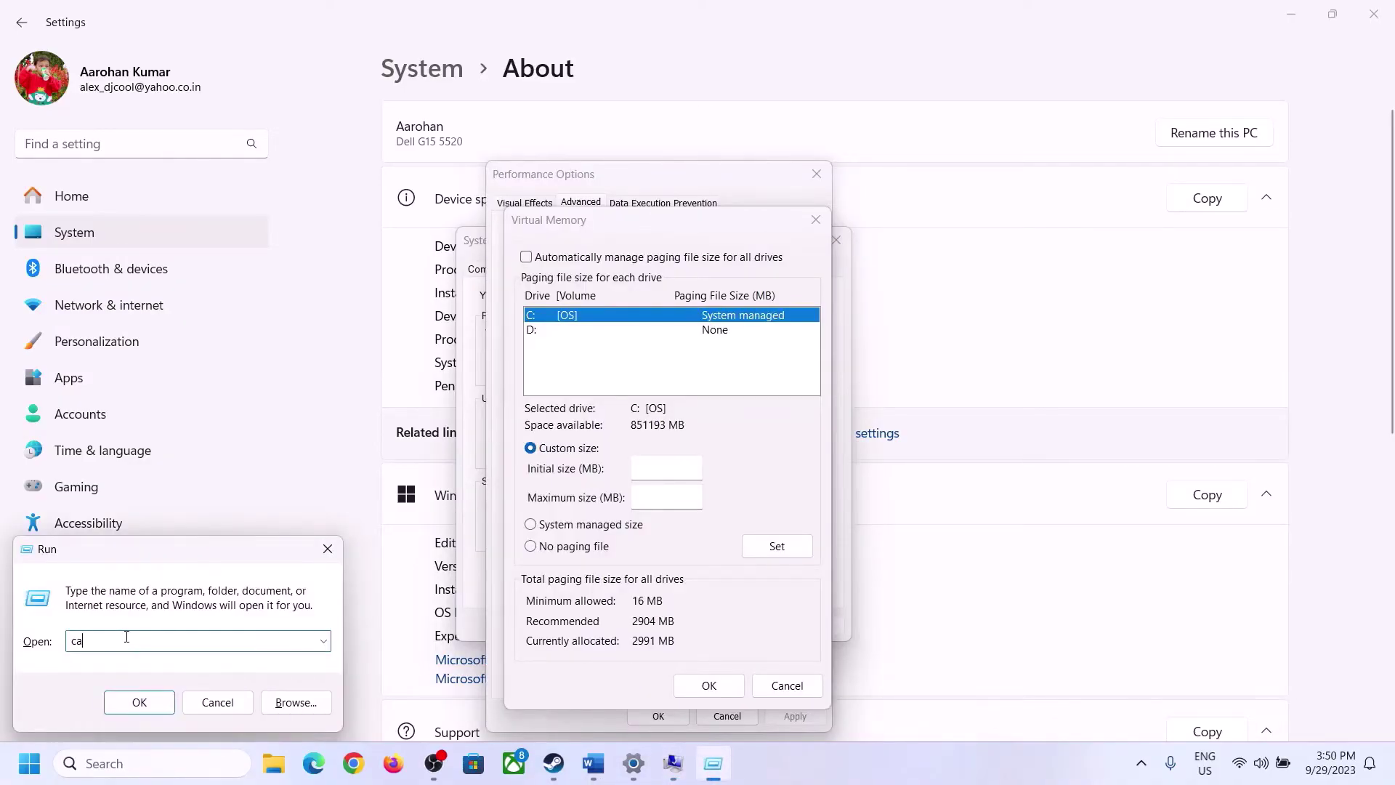
type("lc")
left_click(137, 702)
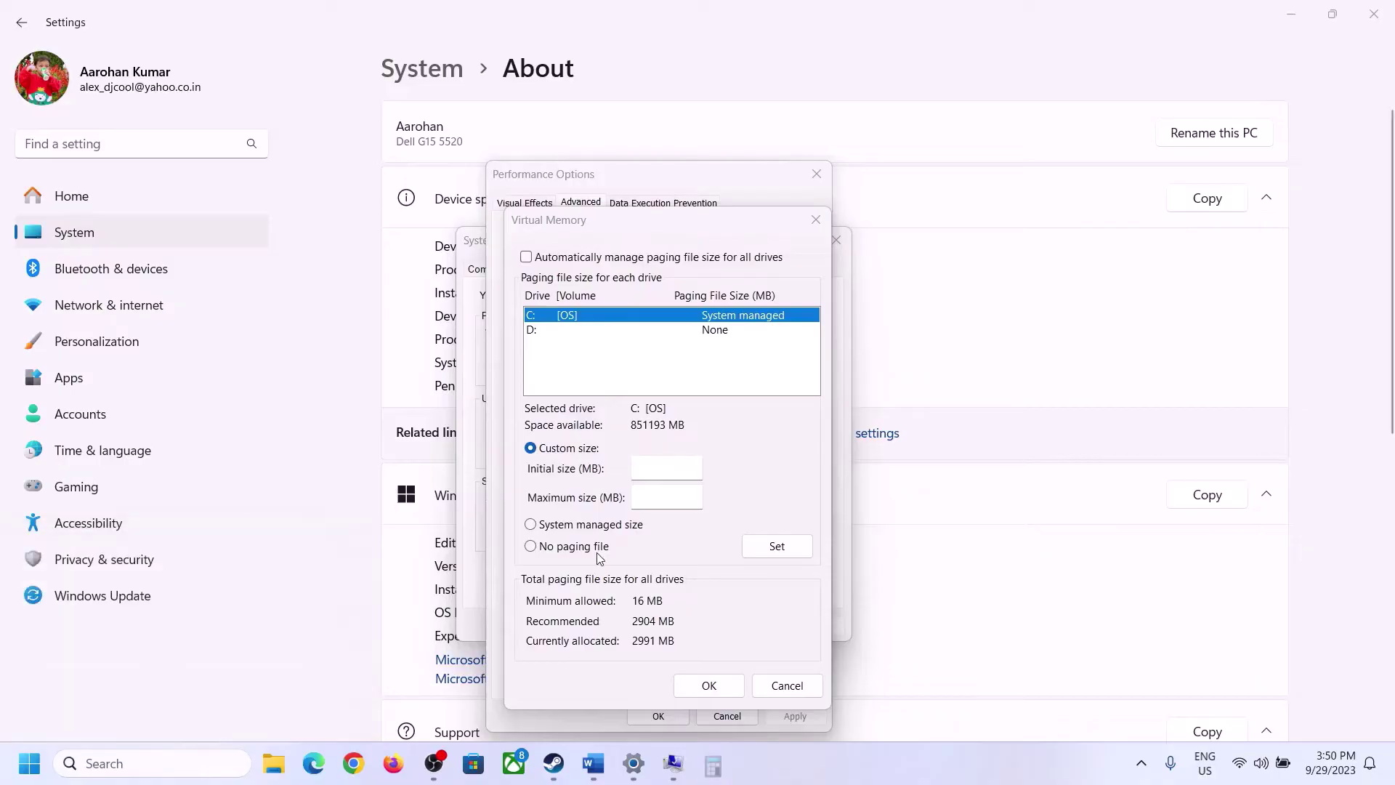
left_click_drag(172, 23, 1017, 236)
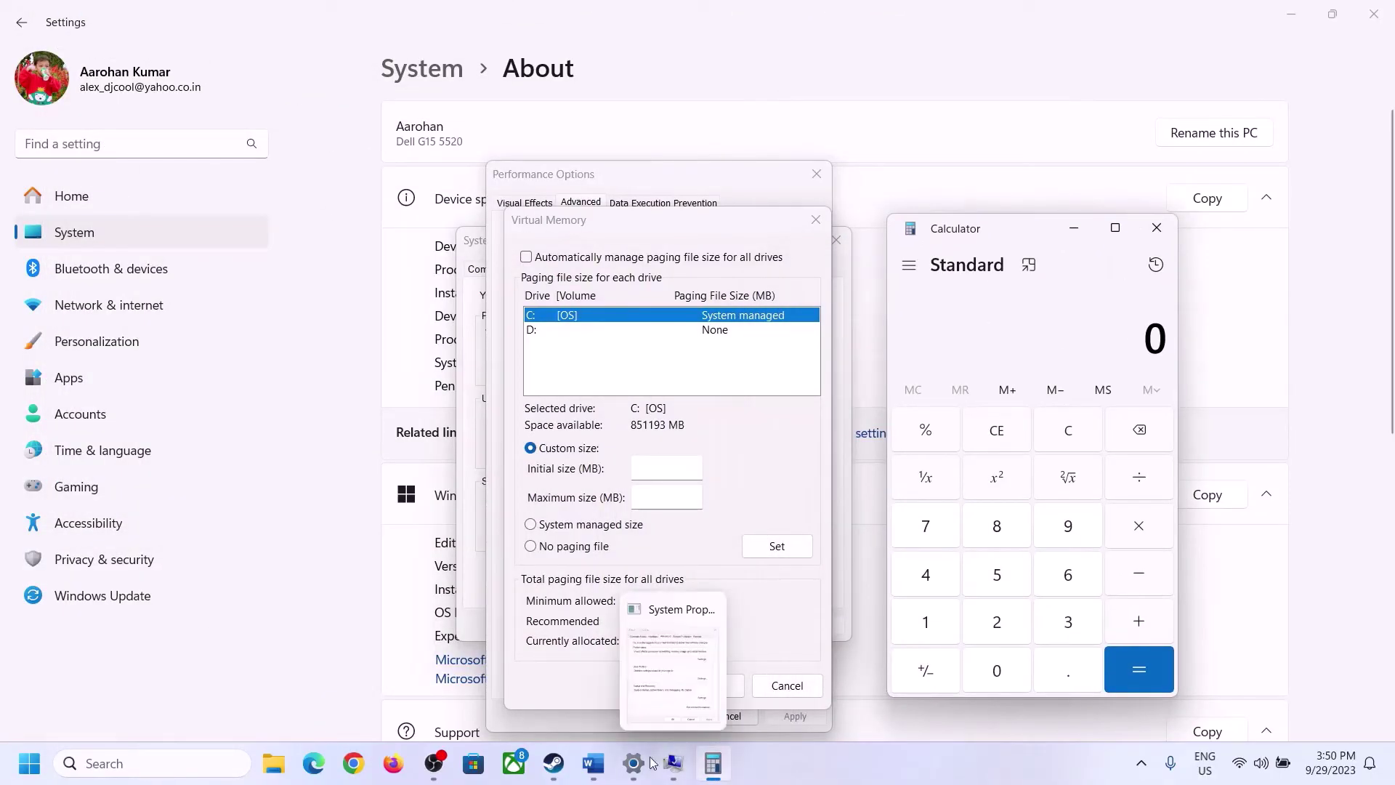
left_click(592, 774)
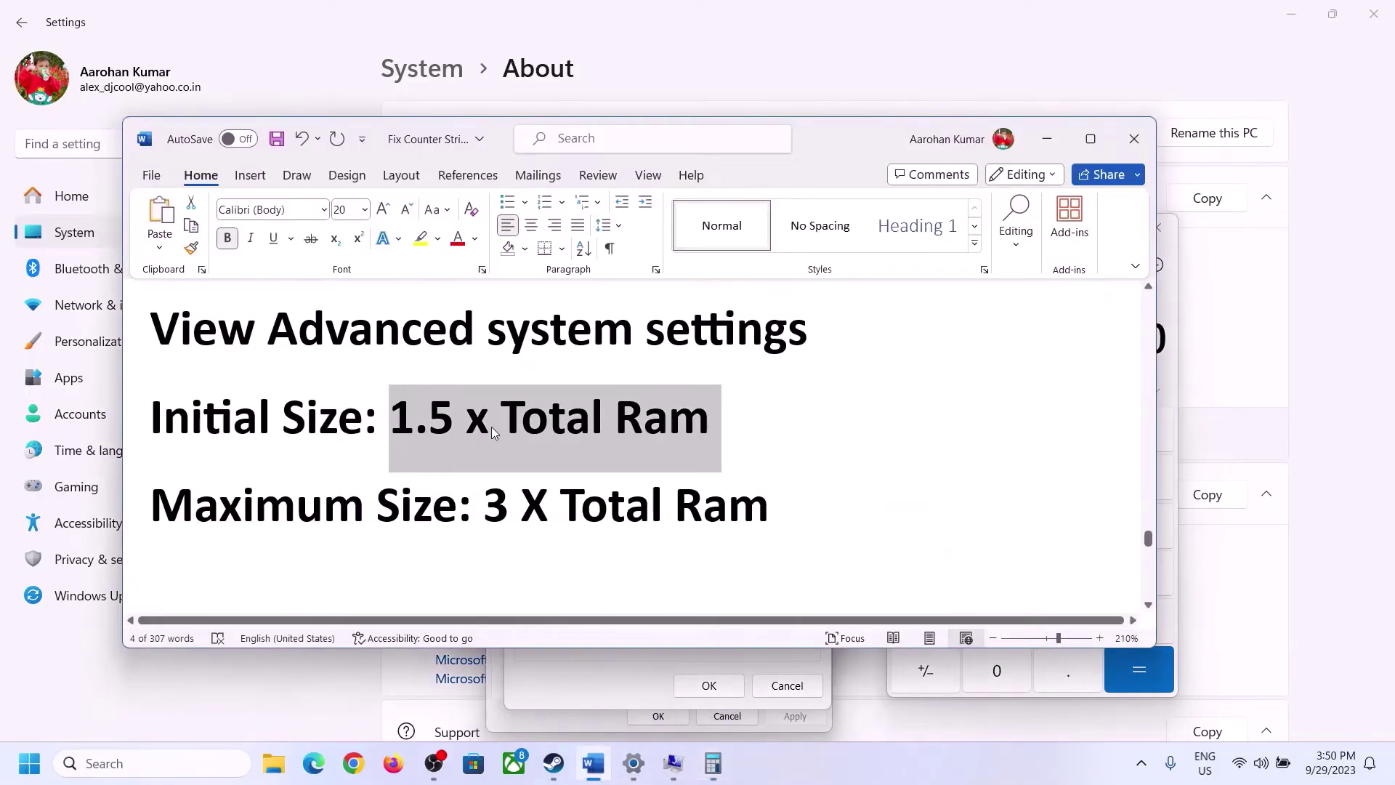
left_click(712, 763)
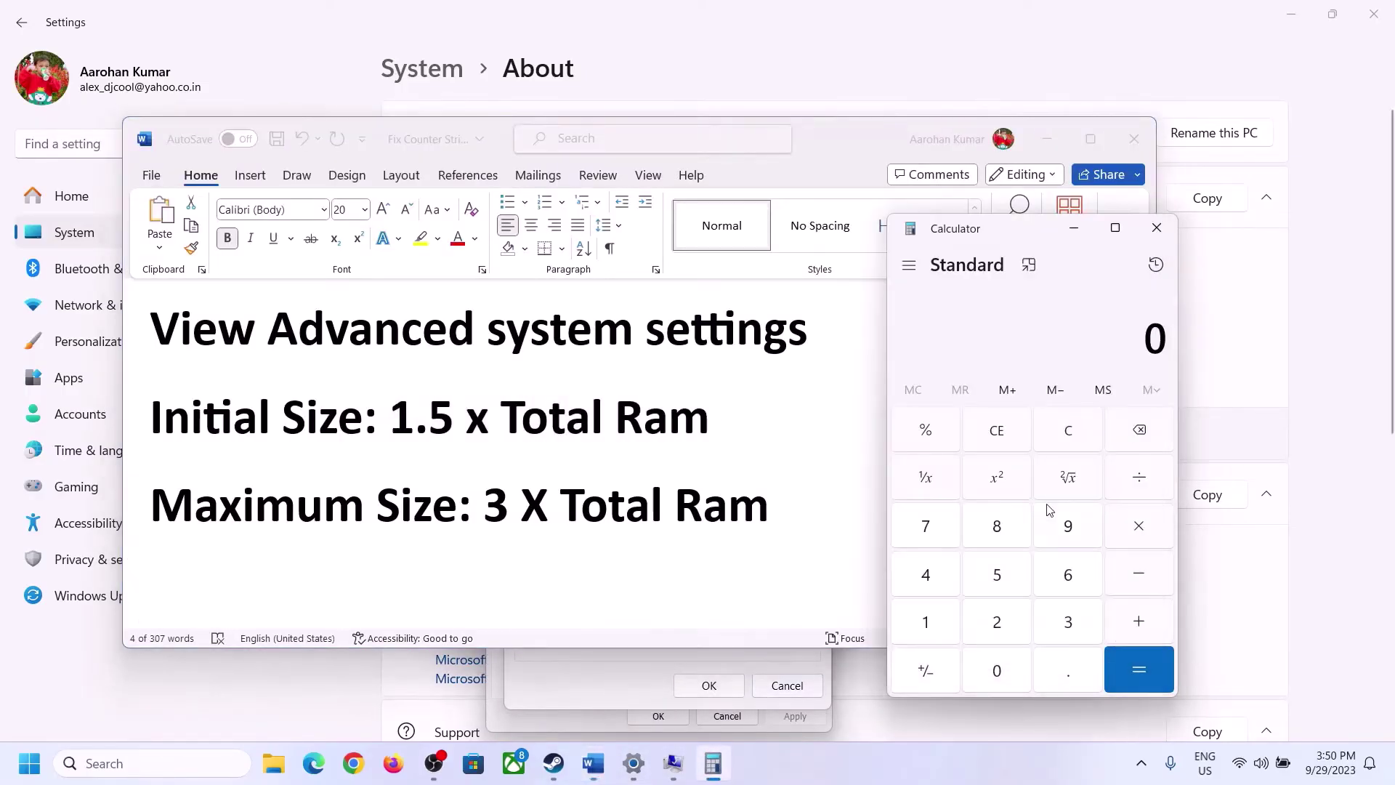
left_click(928, 626)
left_click(1062, 584)
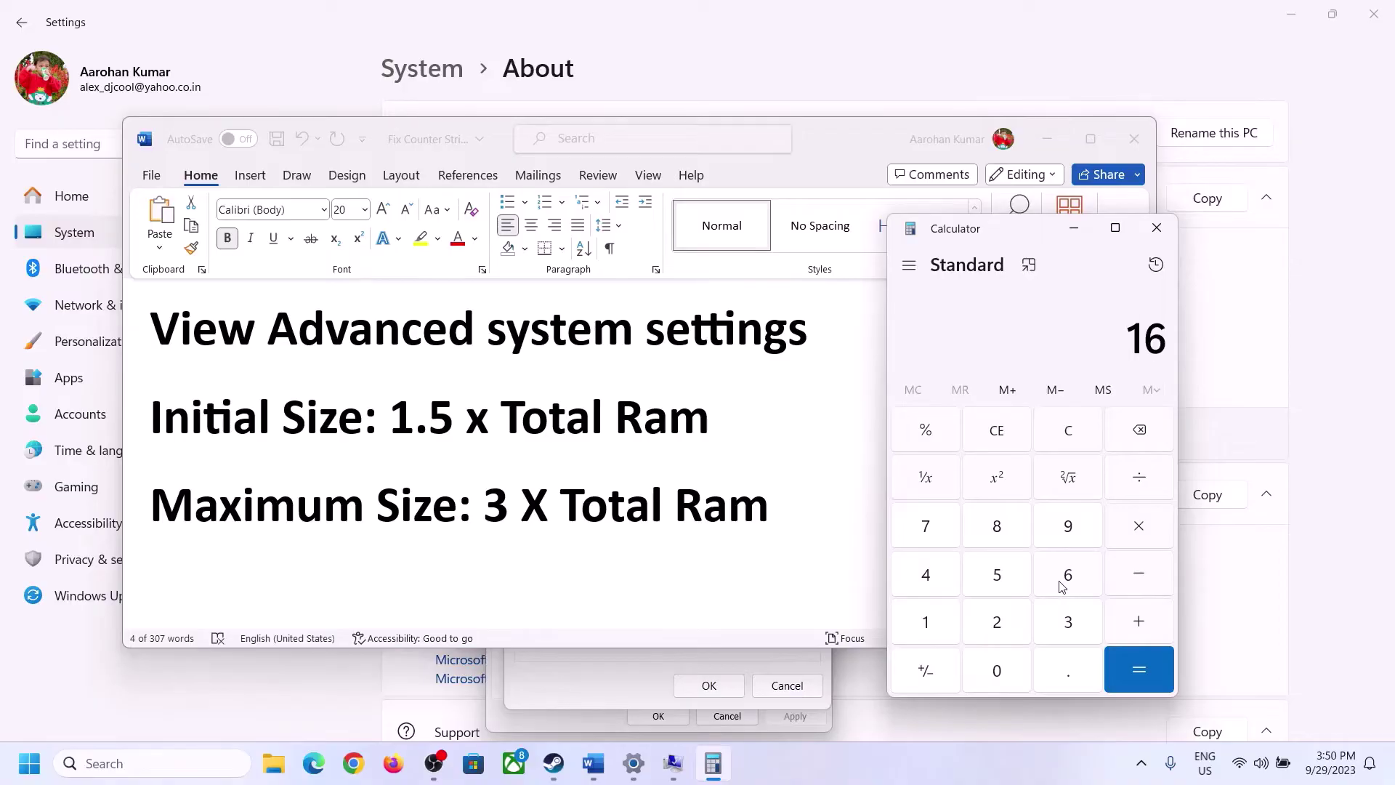
left_click(1072, 445)
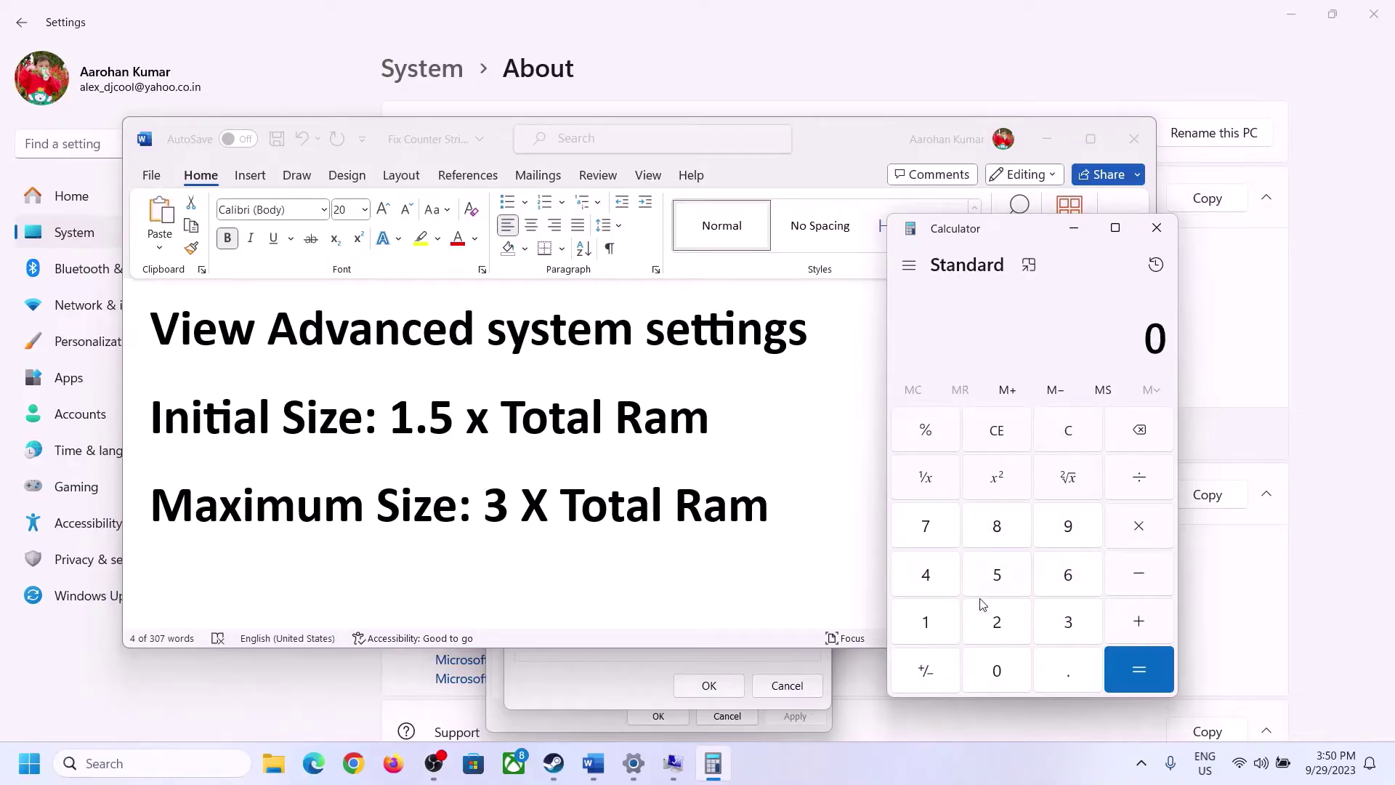
Convert the installed RAM to megabytes in Calculator by multiplying 16 by 1024.
left_click(929, 622)
left_click(1069, 578)
left_click(930, 626)
left_click(998, 679)
left_click(998, 626)
left_click(931, 581)
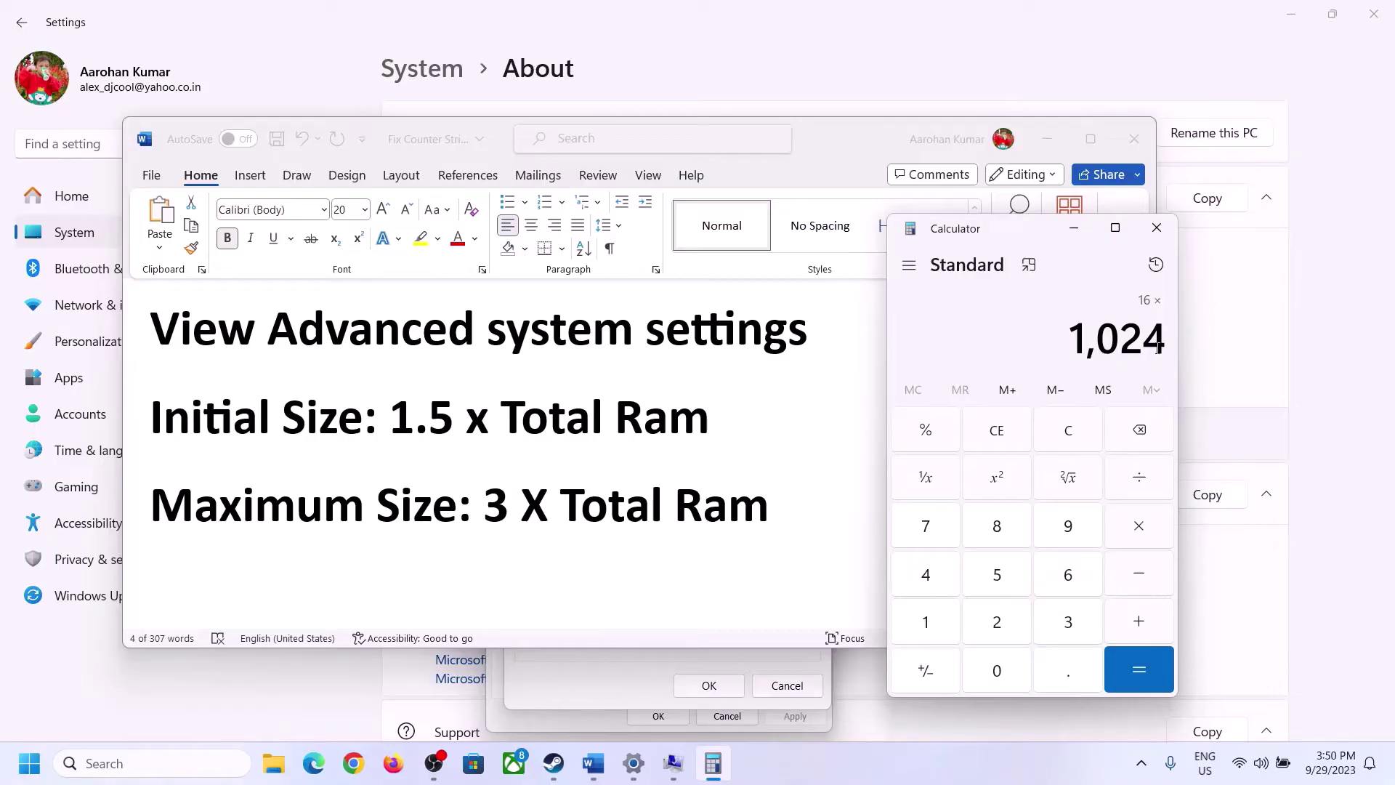
left_click(1137, 670)
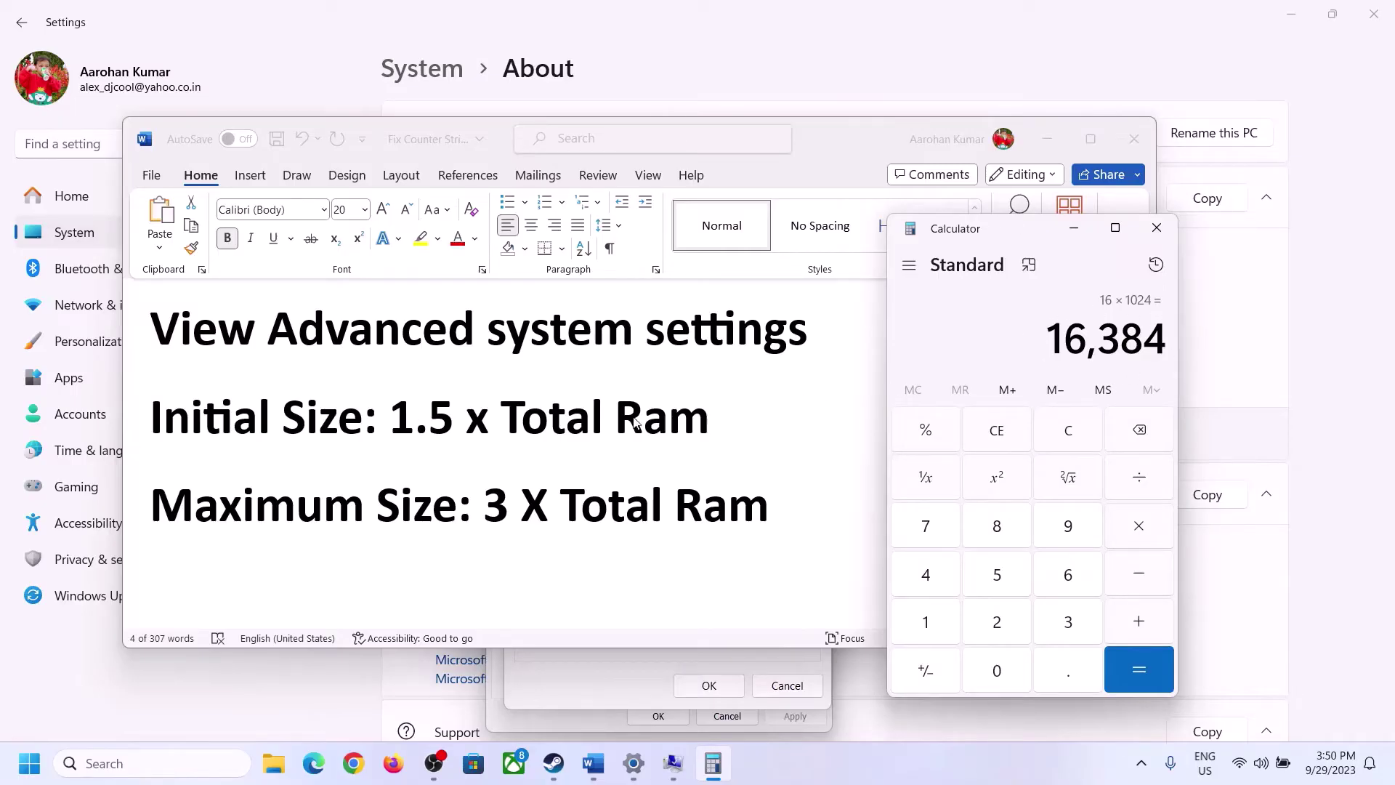
Multiply the RAM in megabytes by 1.5 to calculate the paging file's initial size.
left_click(1140, 529)
left_click(947, 626)
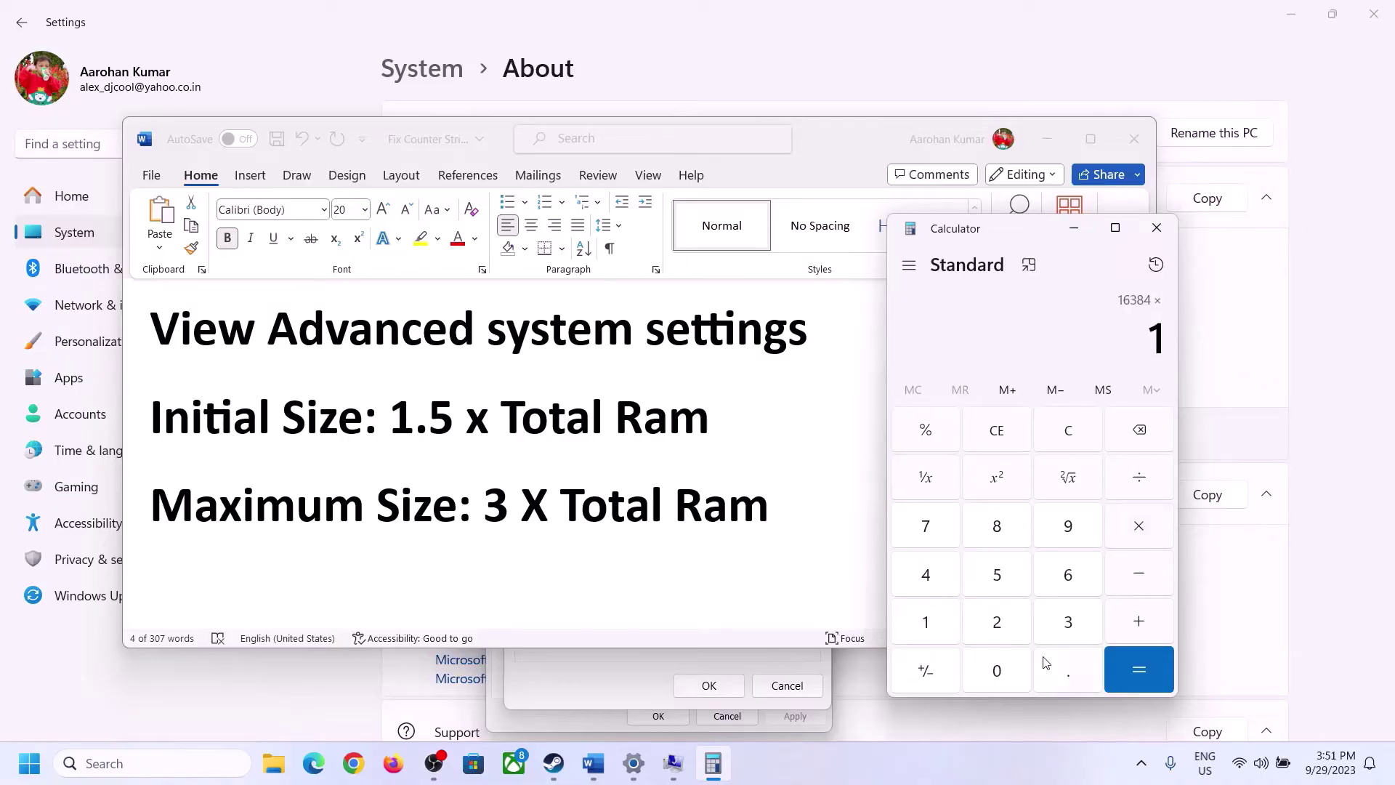
left_click(1063, 679)
left_click(999, 576)
left_click(1132, 664)
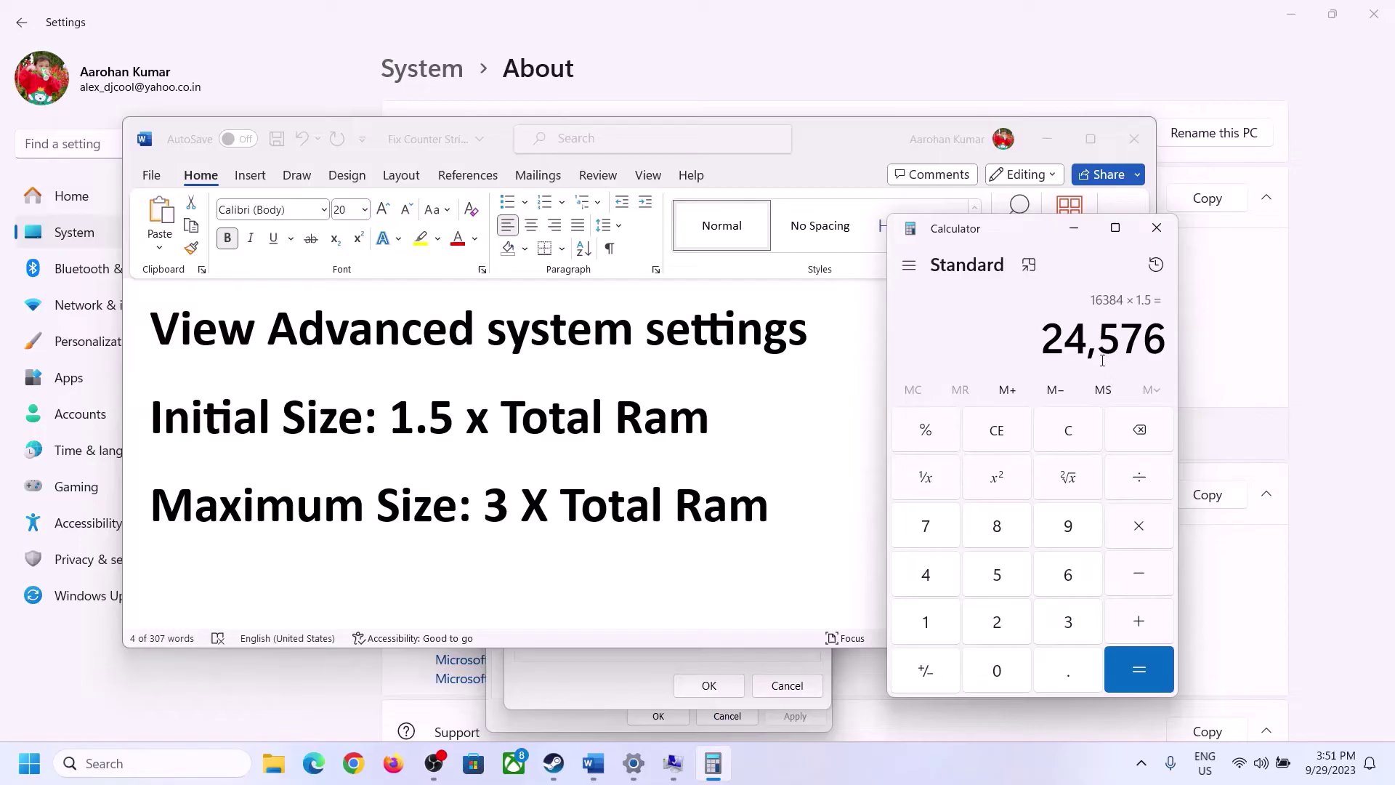
Set the initial size of drive C:'s custom paging file to 24576 MB in the Virtual Memory dialog.
left_click(616, 677)
left_click(660, 468)
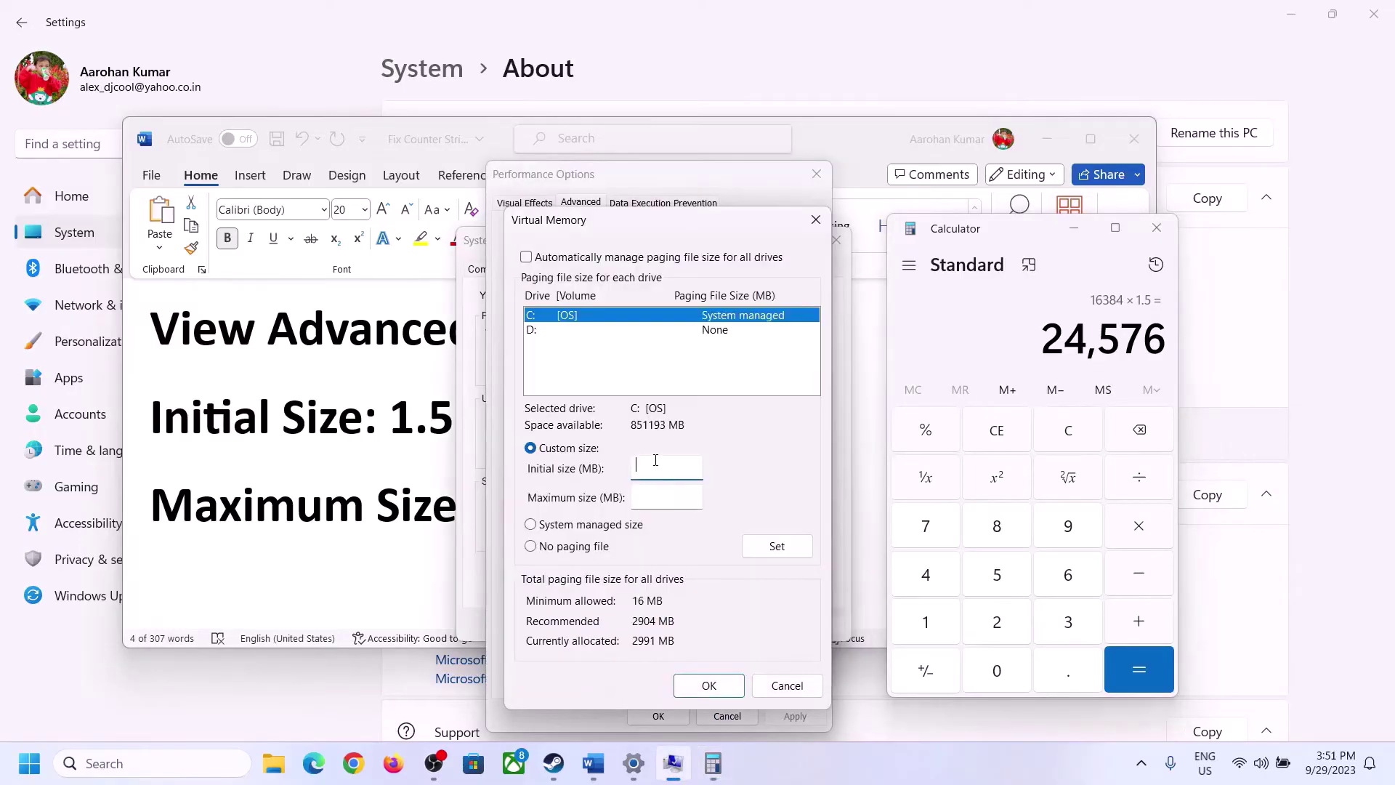
type("24576")
left_click(699, 497)
Read the Maximum Size formula in Word, clear Calculator and recheck the installed RAM in Settings.
left_click(404, 513)
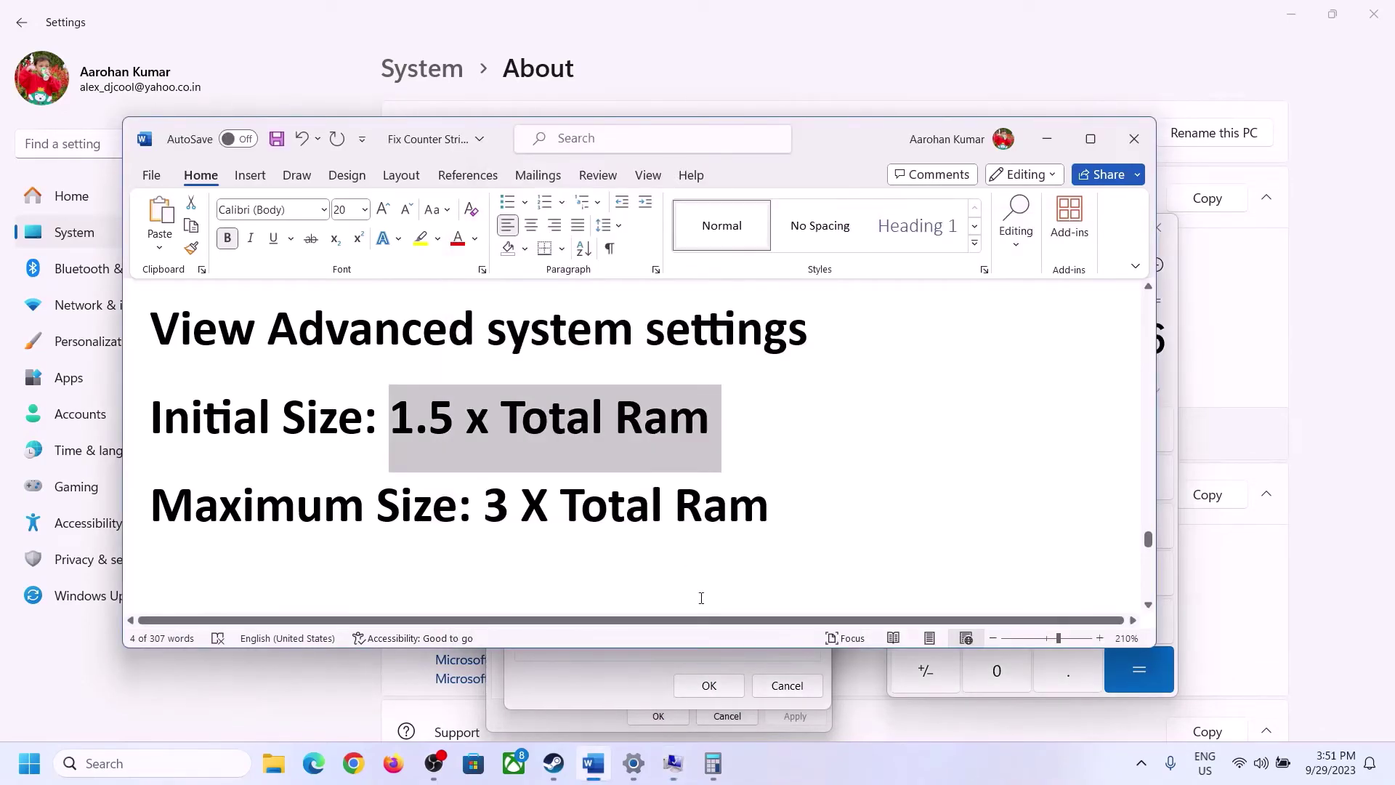
left_click(1171, 376)
left_click(1081, 432)
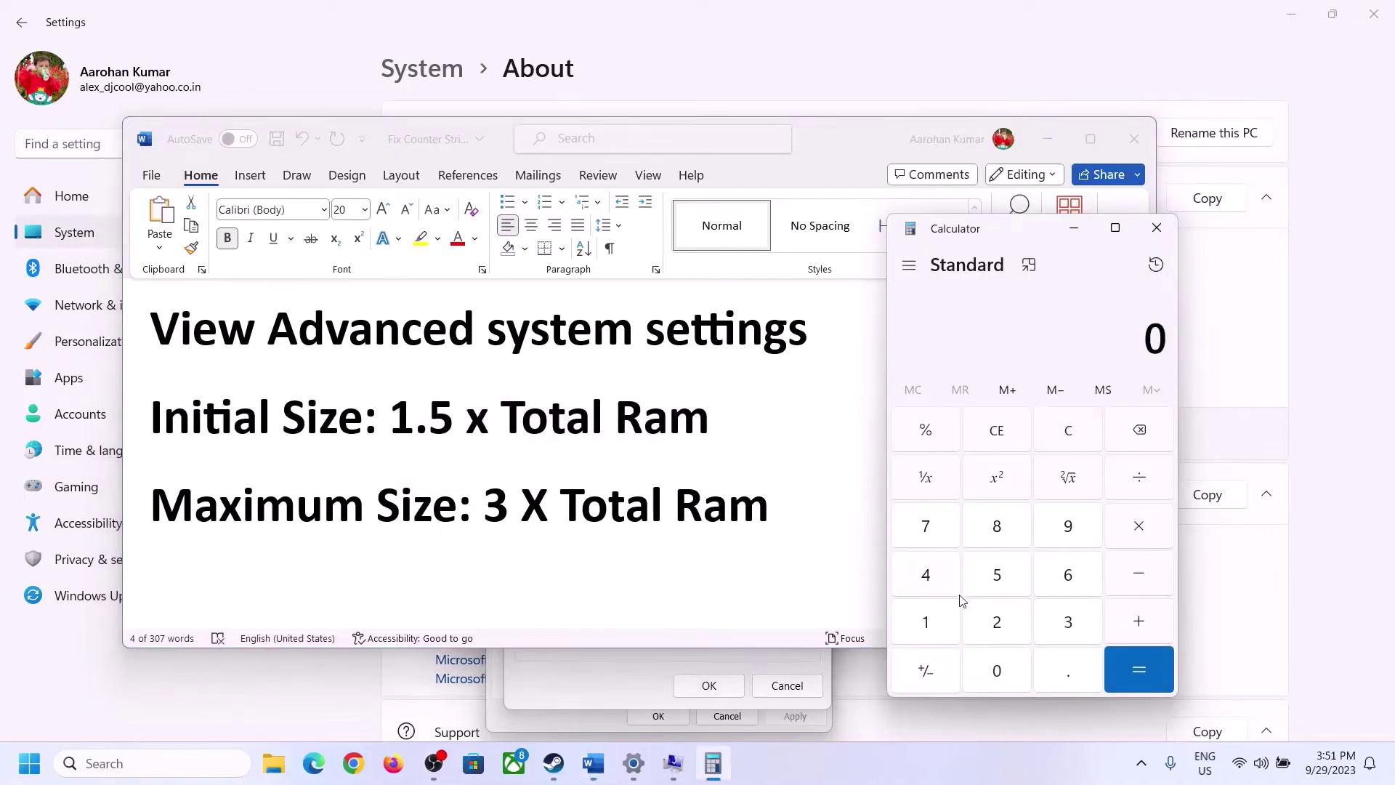
left_click(633, 772)
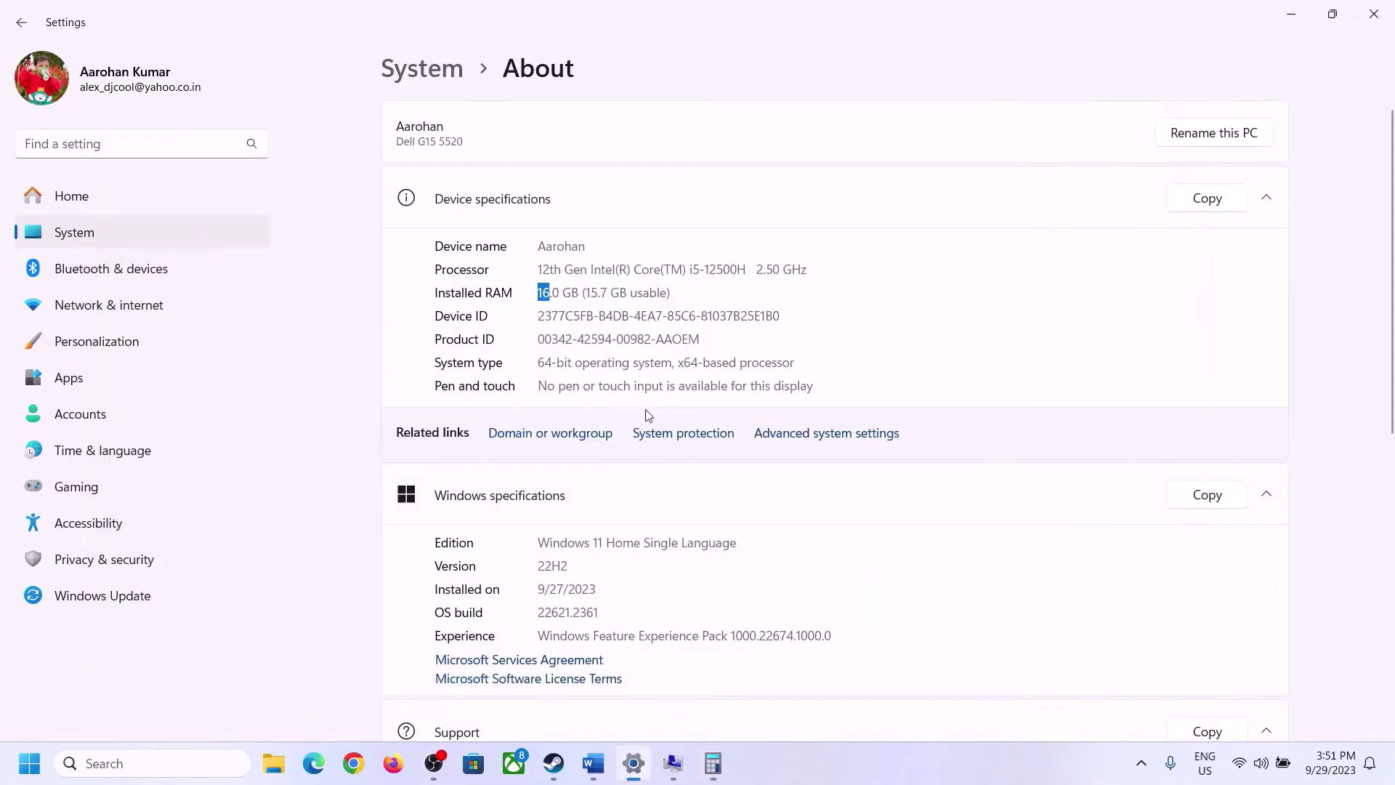
left_click(713, 759)
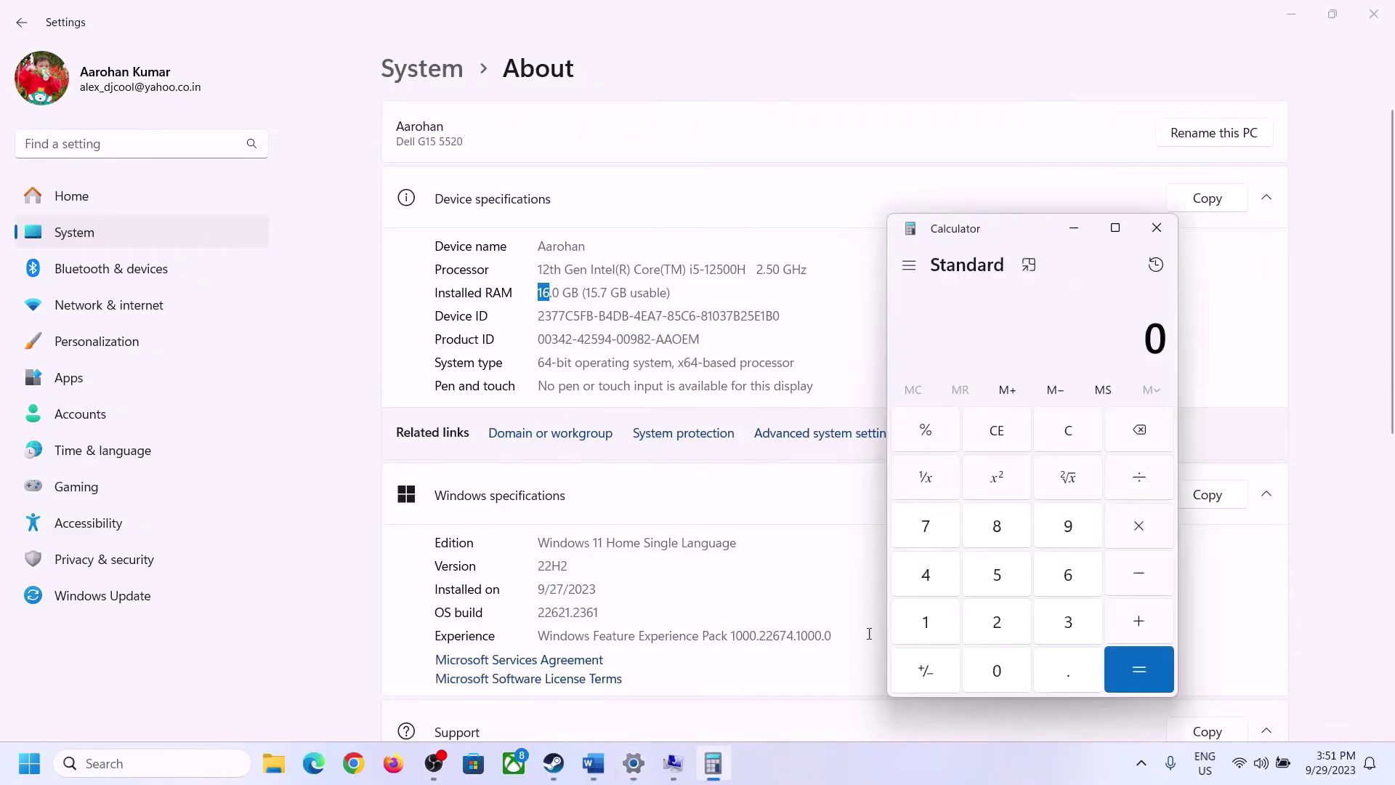
Multiply 16 by 1024 in Calculator to get the RAM in megabytes for the maximum size.
left_click(941, 619)
left_click(1065, 577)
left_click(1135, 528)
left_click(933, 614)
left_click(986, 662)
left_click(997, 616)
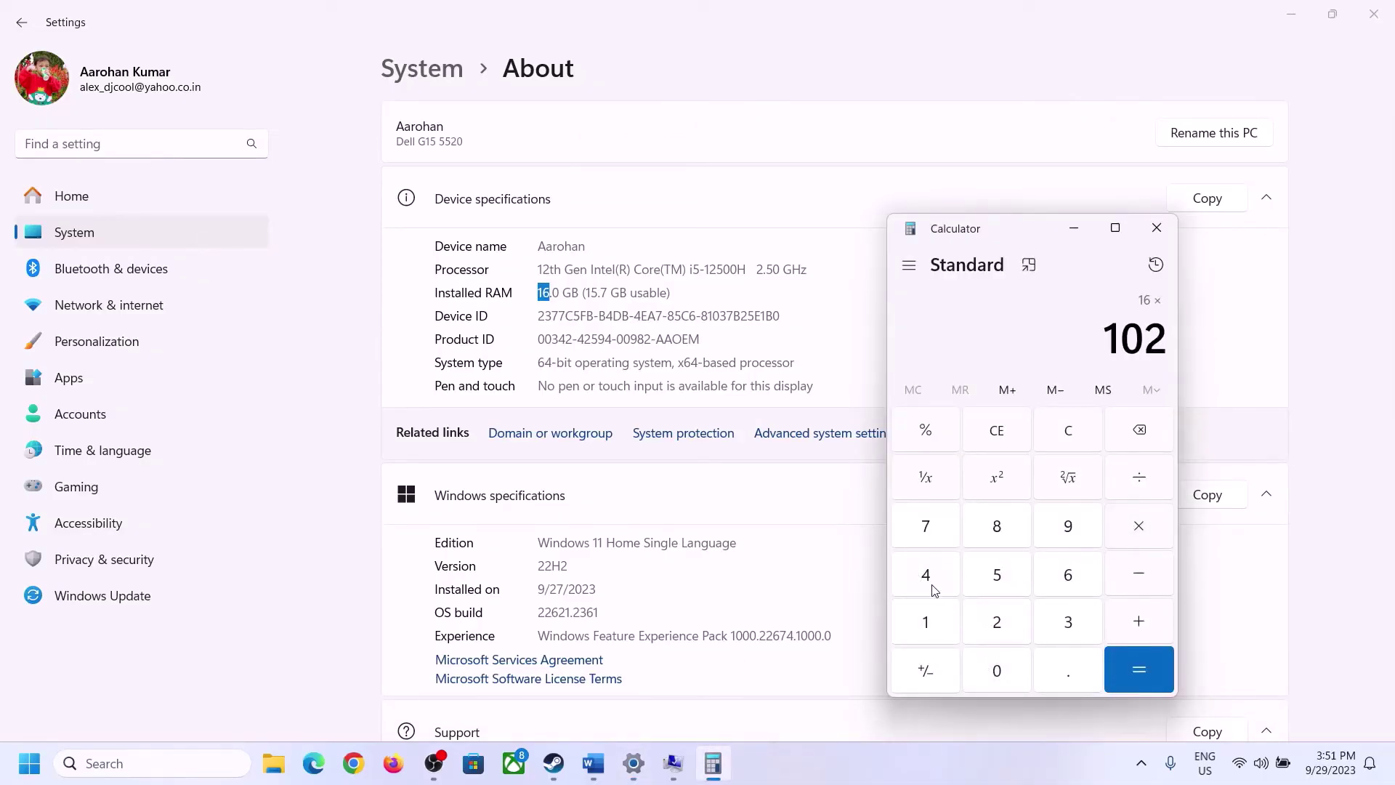
left_click(926, 579)
left_click(1126, 678)
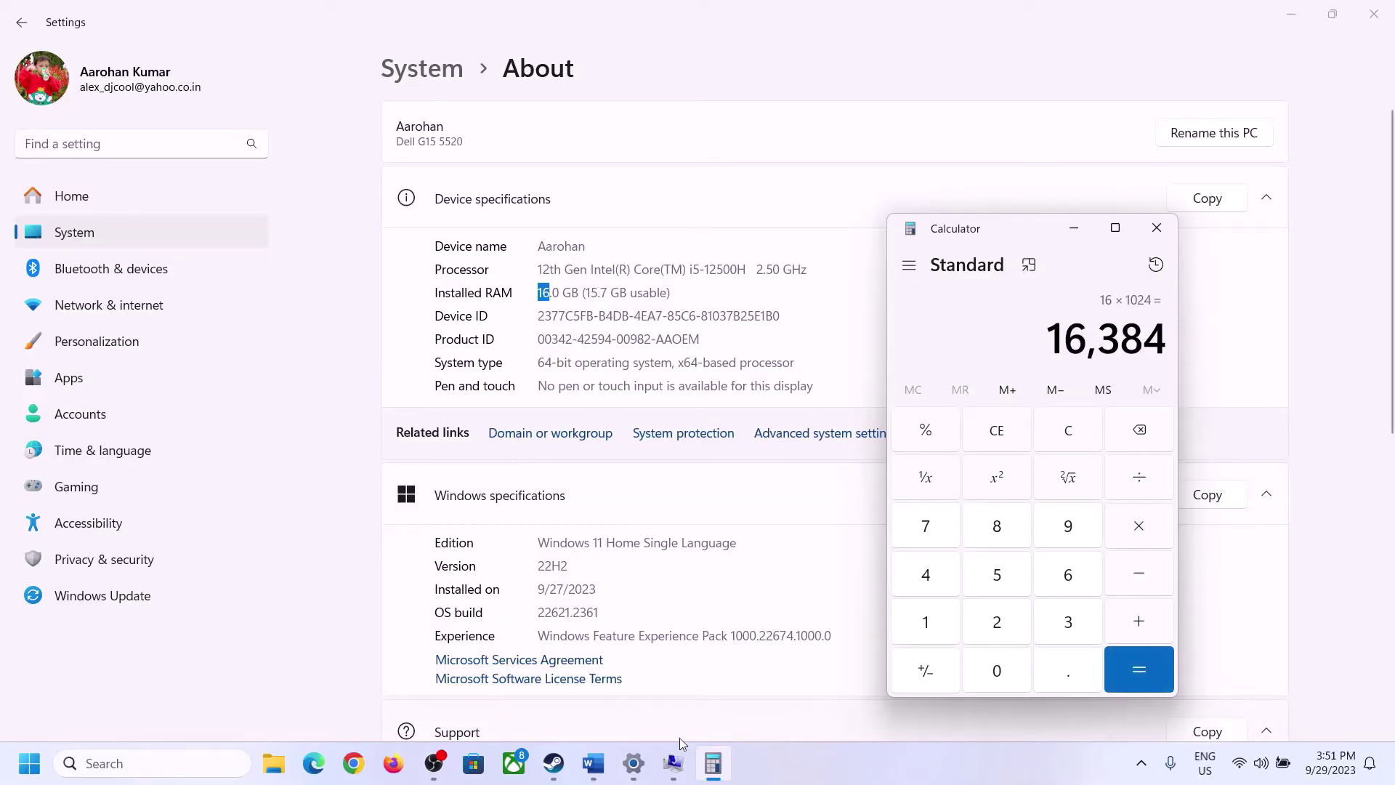
Recheck the Maximum Size formula in Word and multiply the RAM in megabytes by 3 in Calculator.
left_click(593, 763)
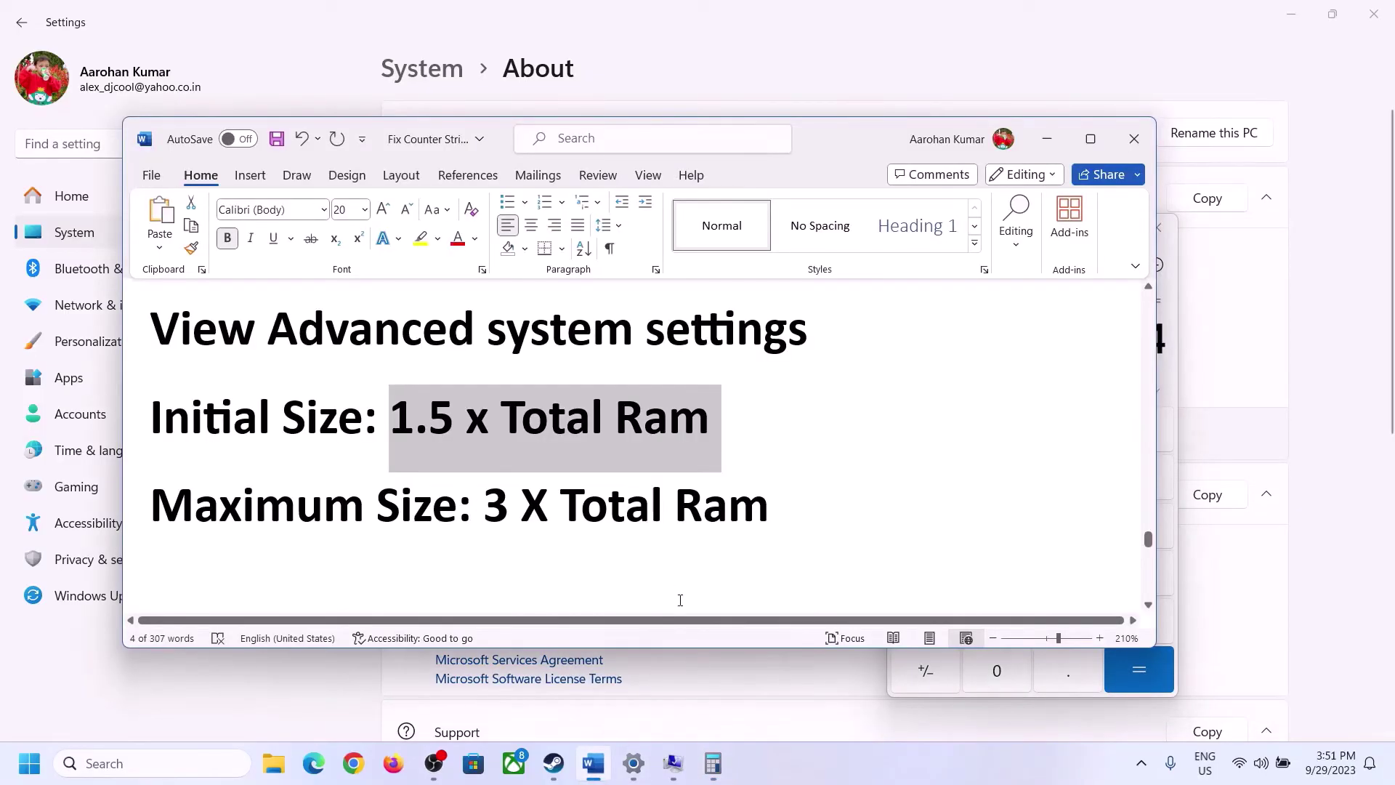
left_click(712, 763)
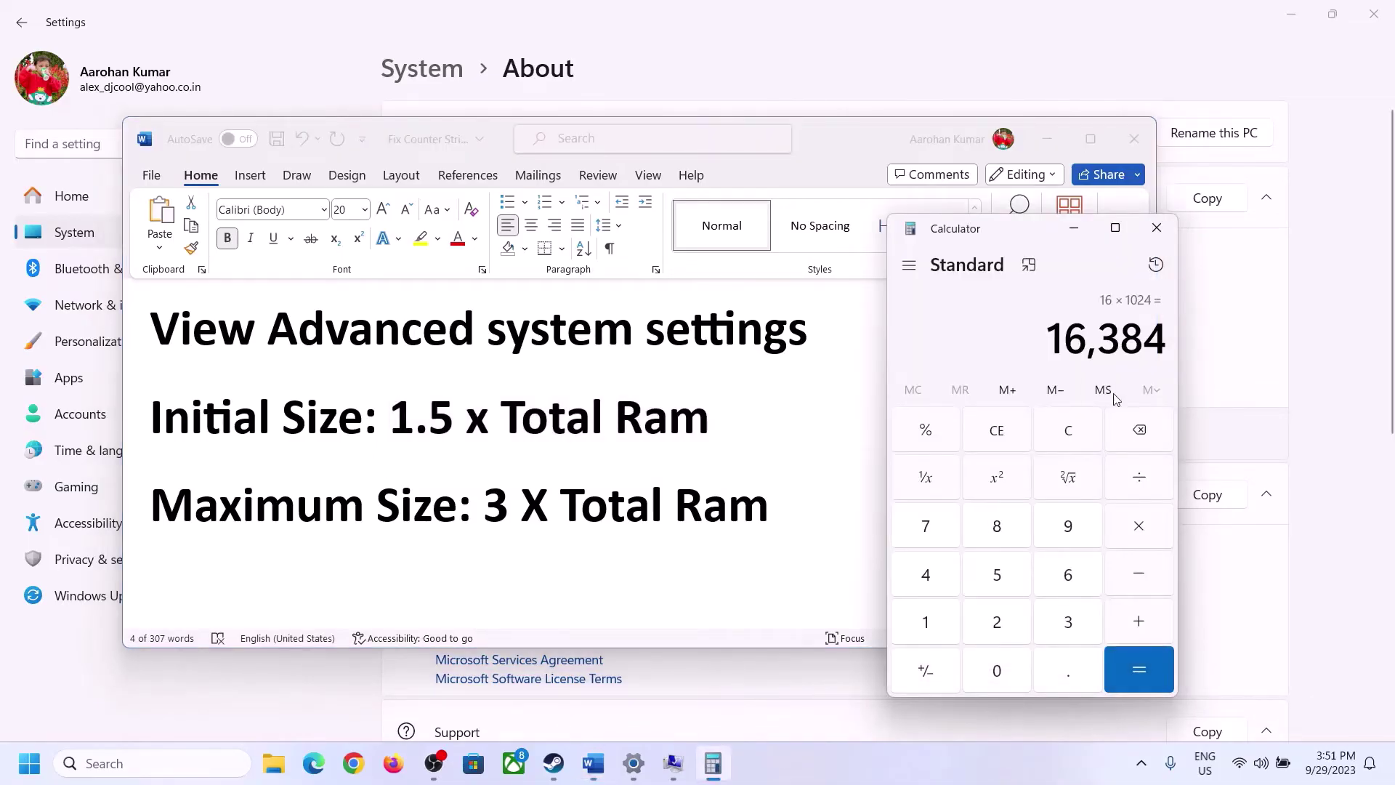
left_click(1138, 527)
left_click(1065, 623)
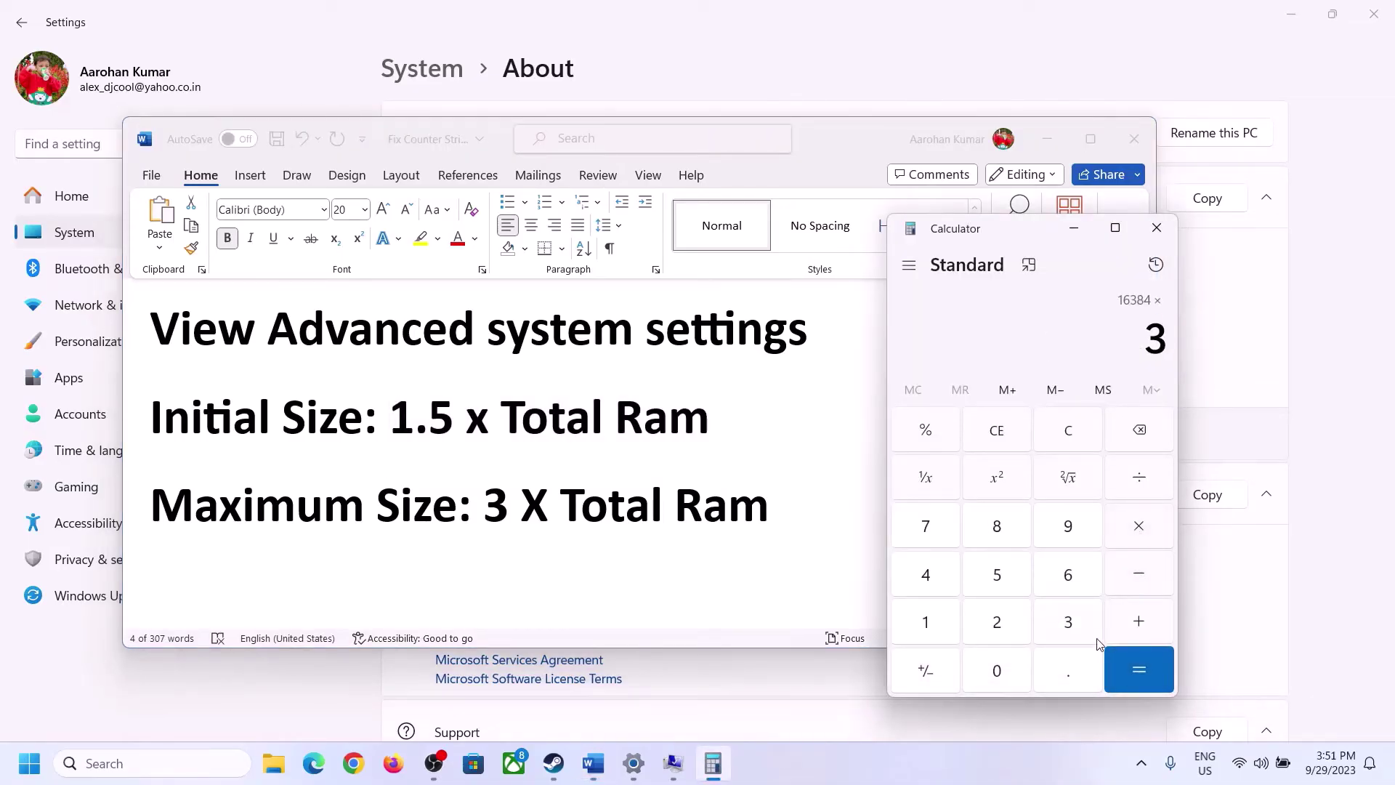
left_click(1149, 666)
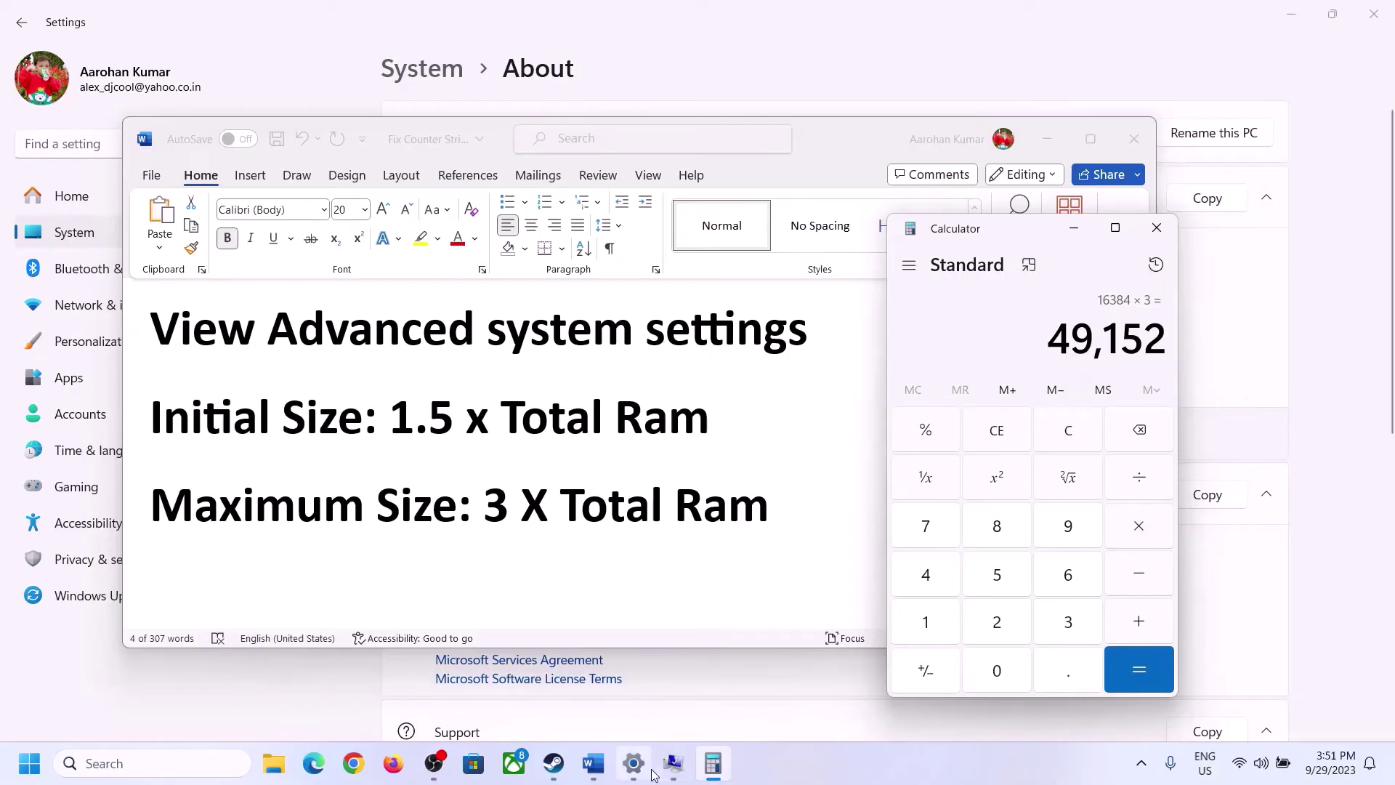
Set the maximum size of drive C:'s custom paging file to 49152 MB and confirm the Virtual Memory settings.
left_click(673, 763)
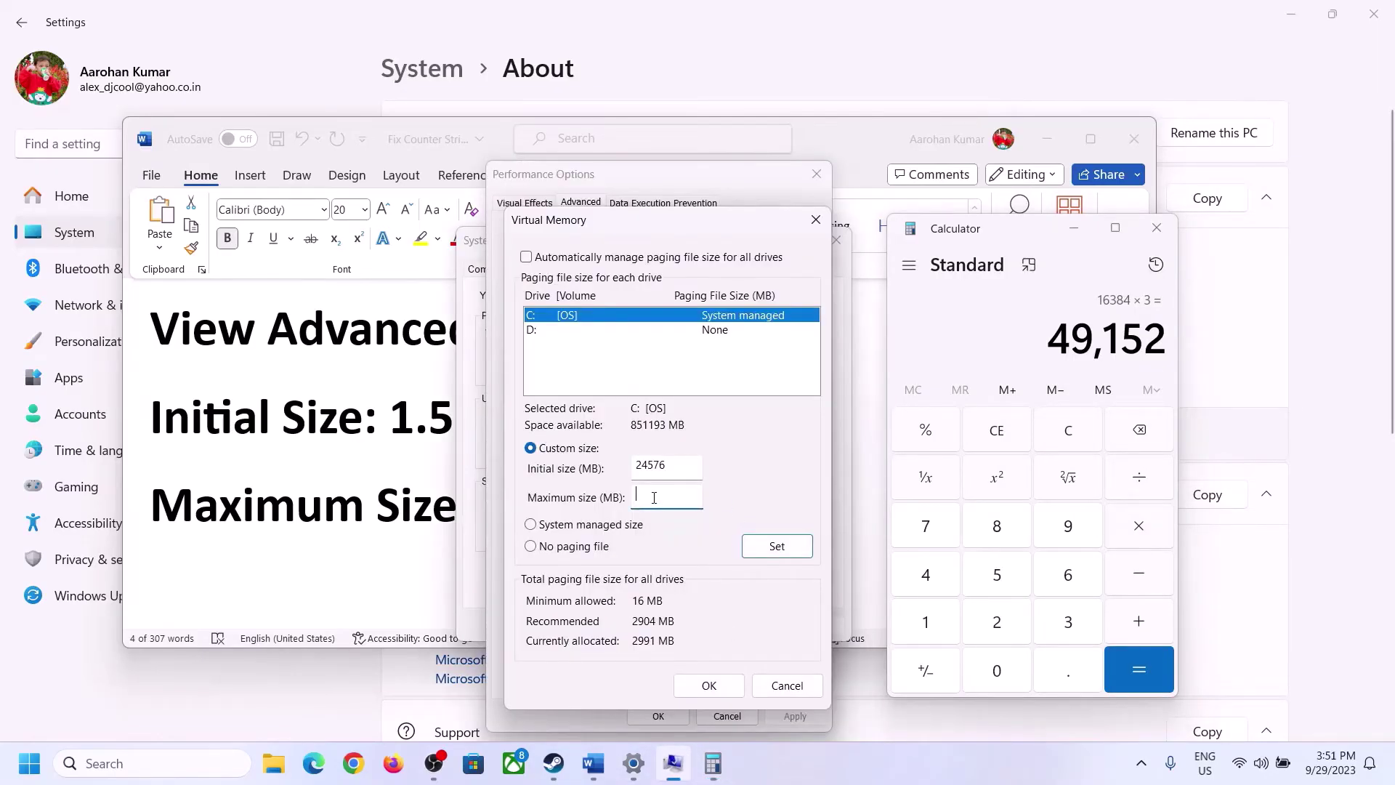
type("49152")
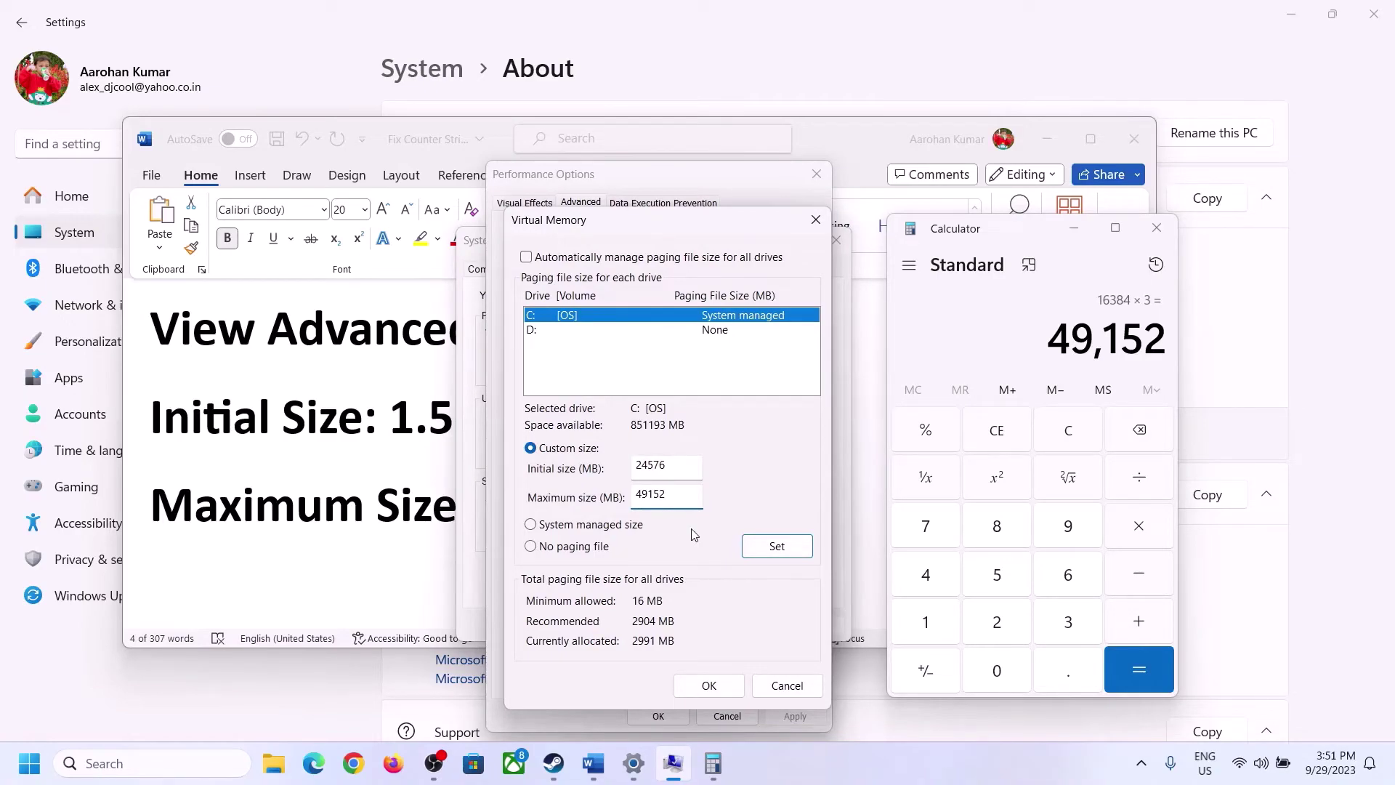
left_click(776, 547)
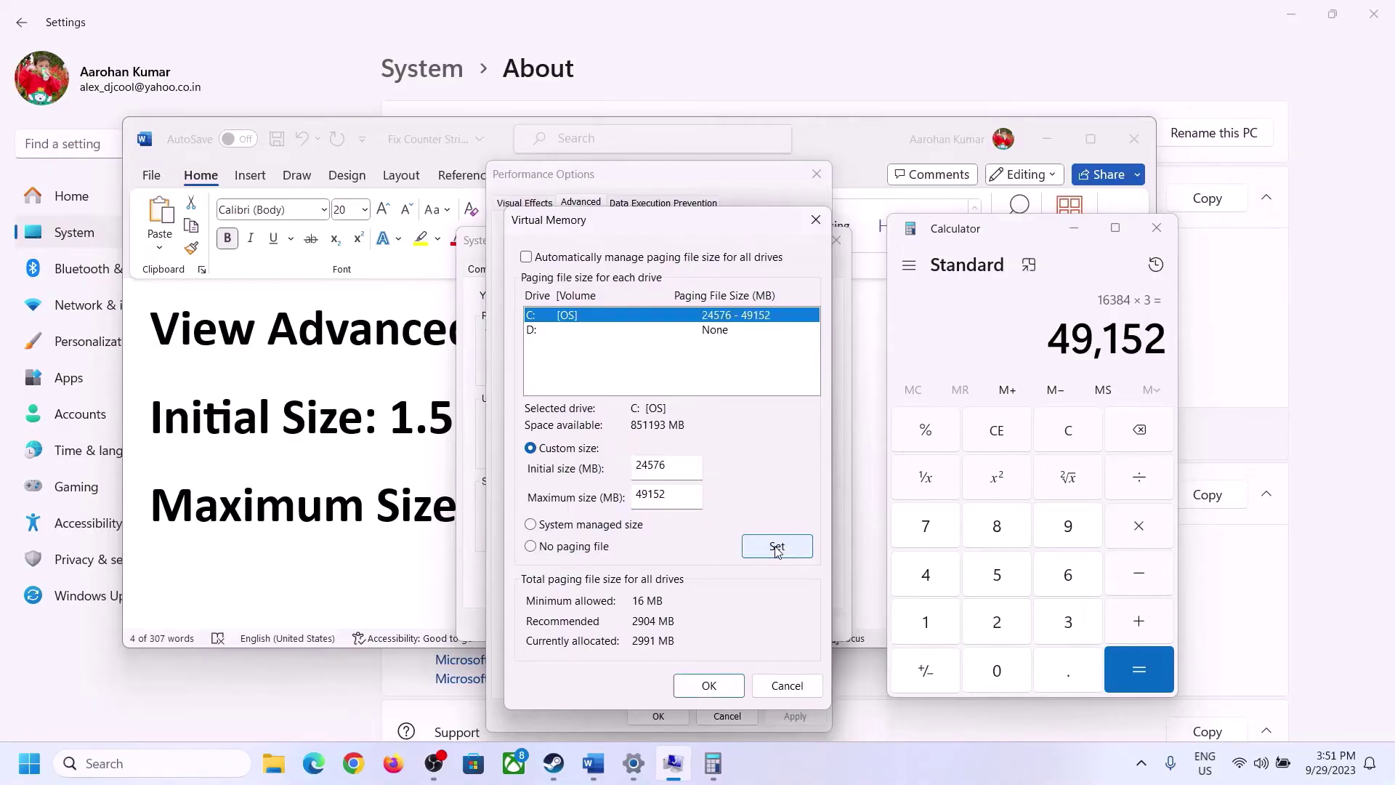
left_click(712, 686)
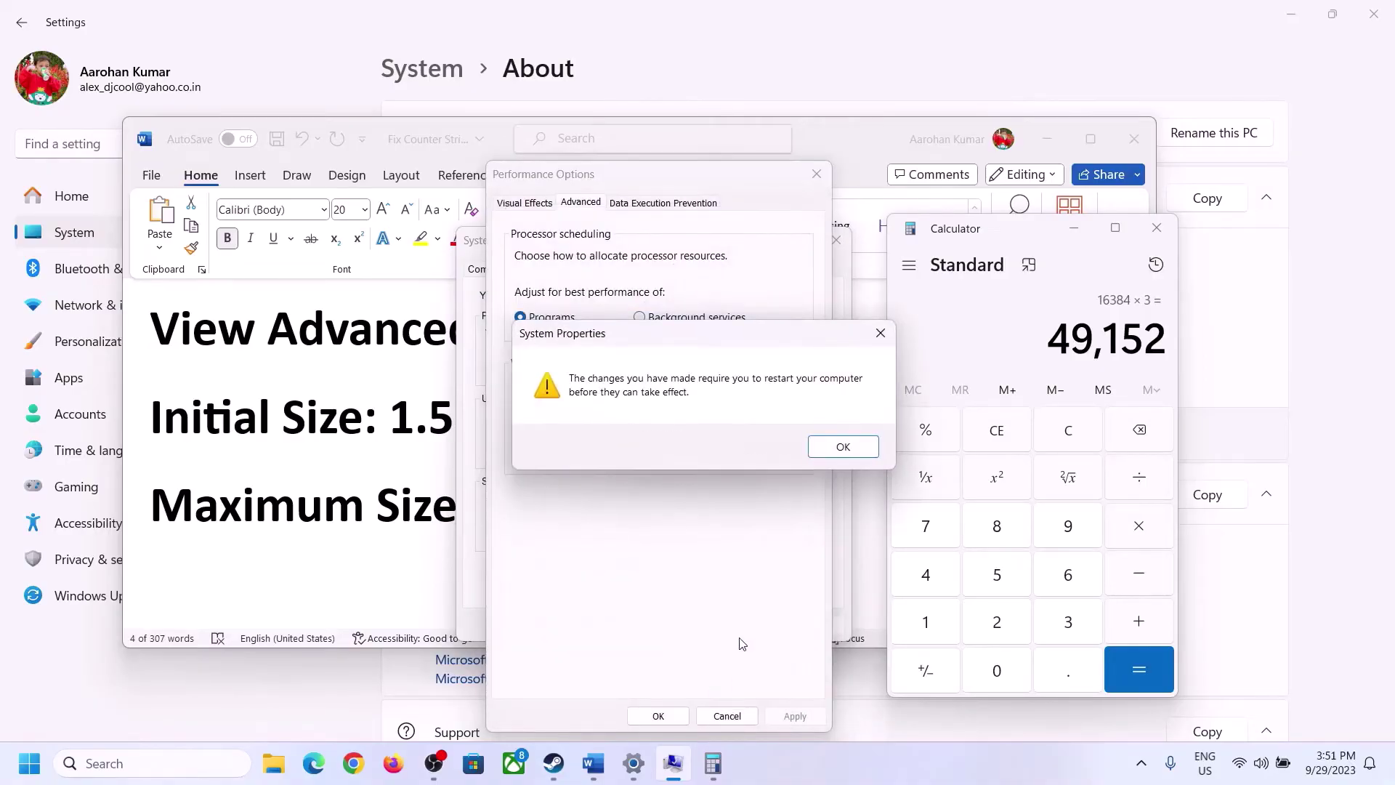
Acknowledge the restart notice, confirm Performance Options and System Properties, and dismiss the restart prompt without restarting.
left_click(861, 447)
left_click(794, 716)
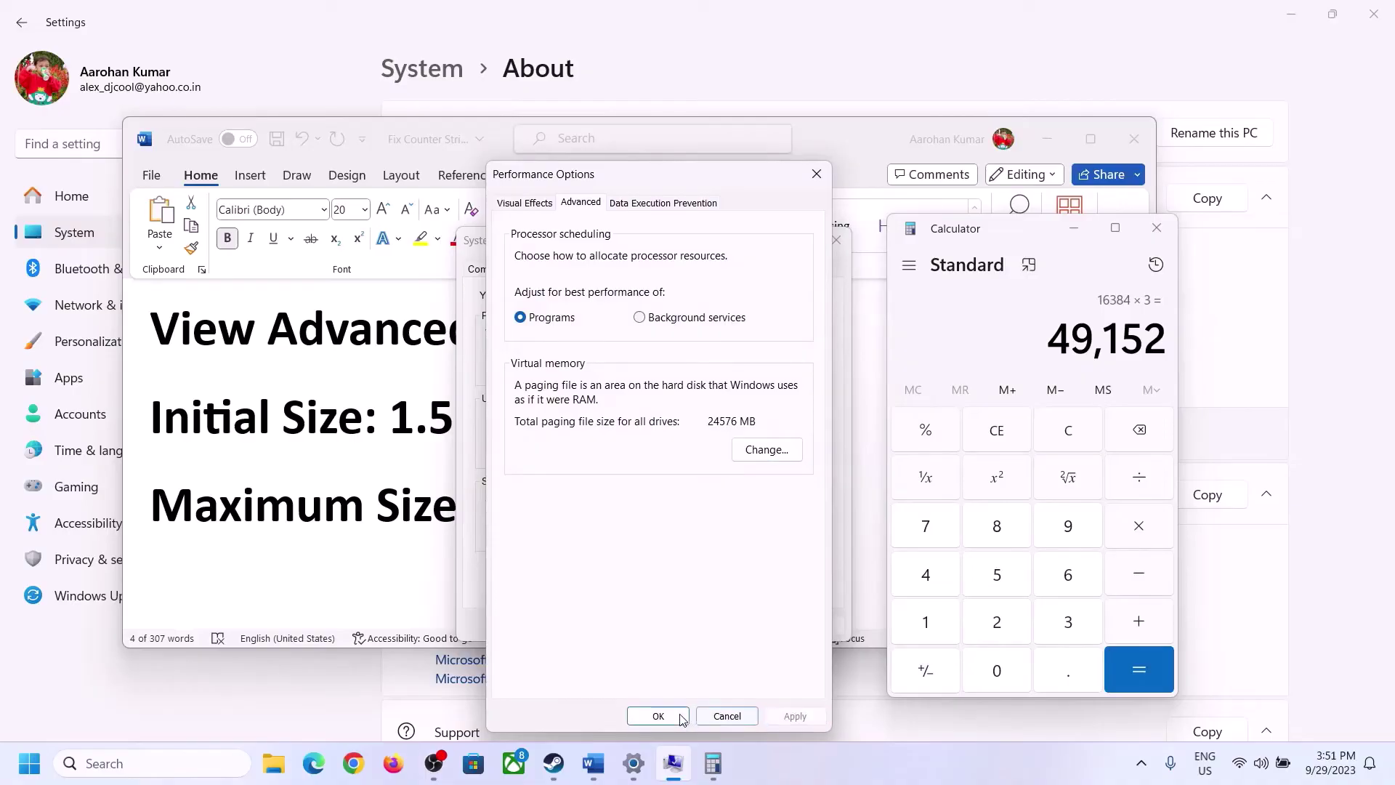
left_click(681, 719)
left_click(658, 713)
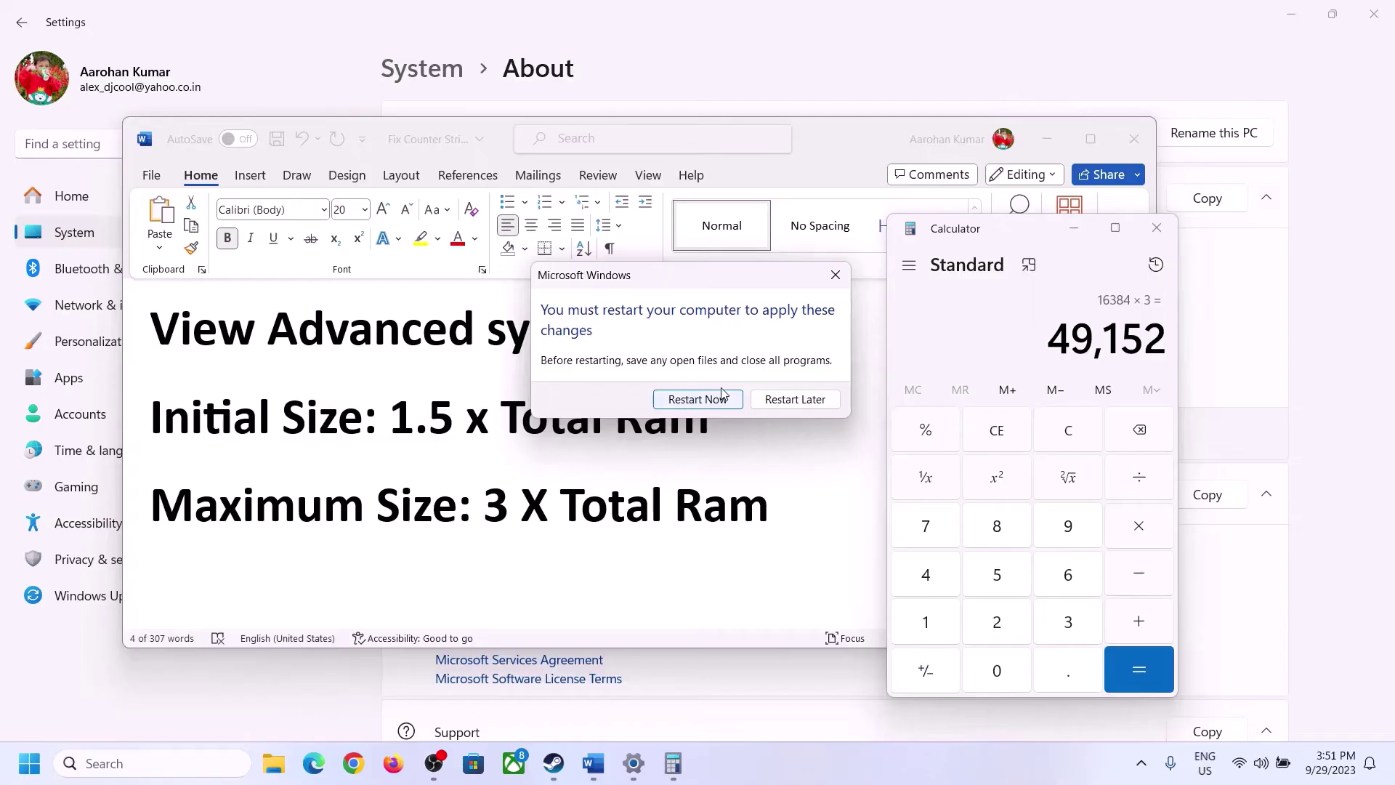
left_click(835, 276)
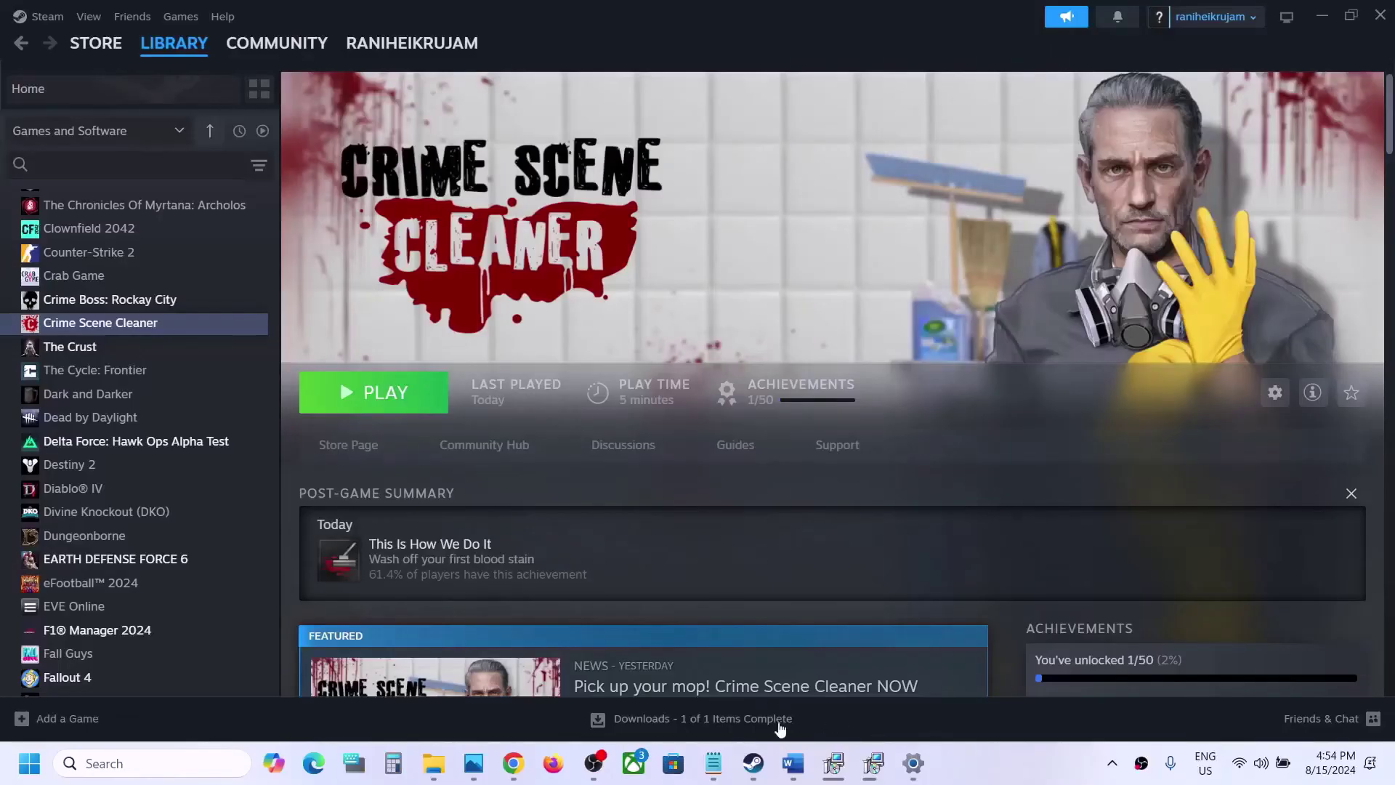
Read Step 11 in the Word document on unplugging external devices, disconnecting extra controllers and disabling overlays.
left_click(792, 763)
scroll(626, 535, "down", 3)
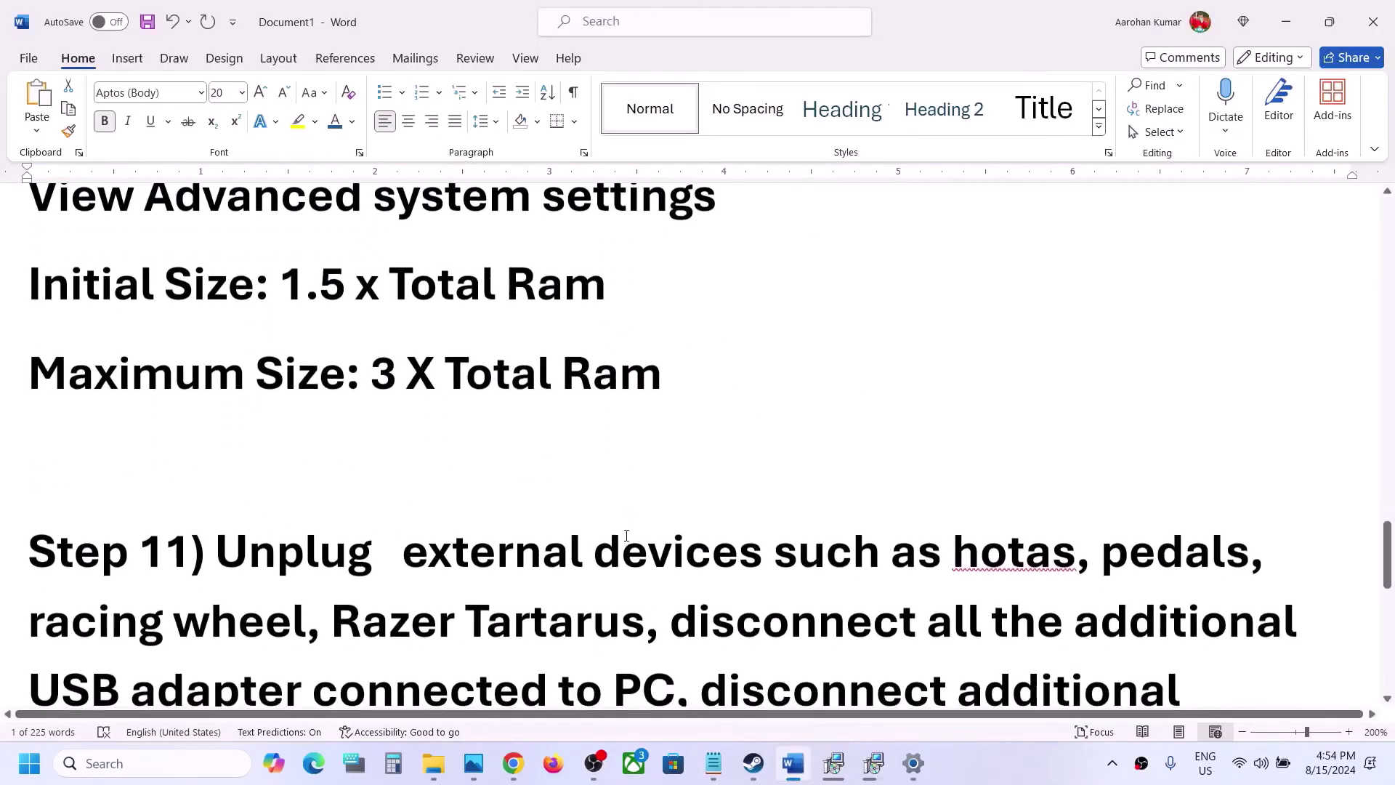
scroll(626, 535, "down", 3)
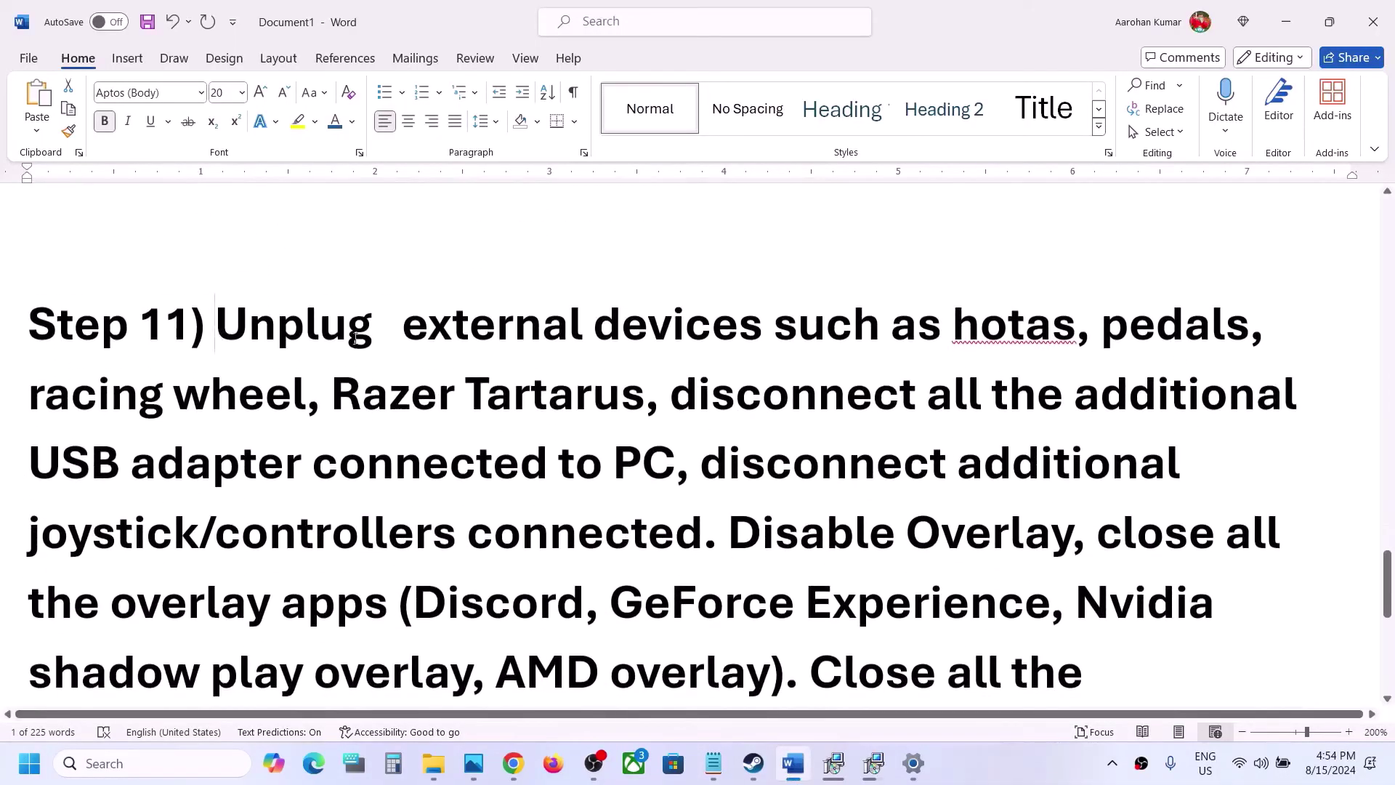
left_click_drag(353, 336, 681, 468)
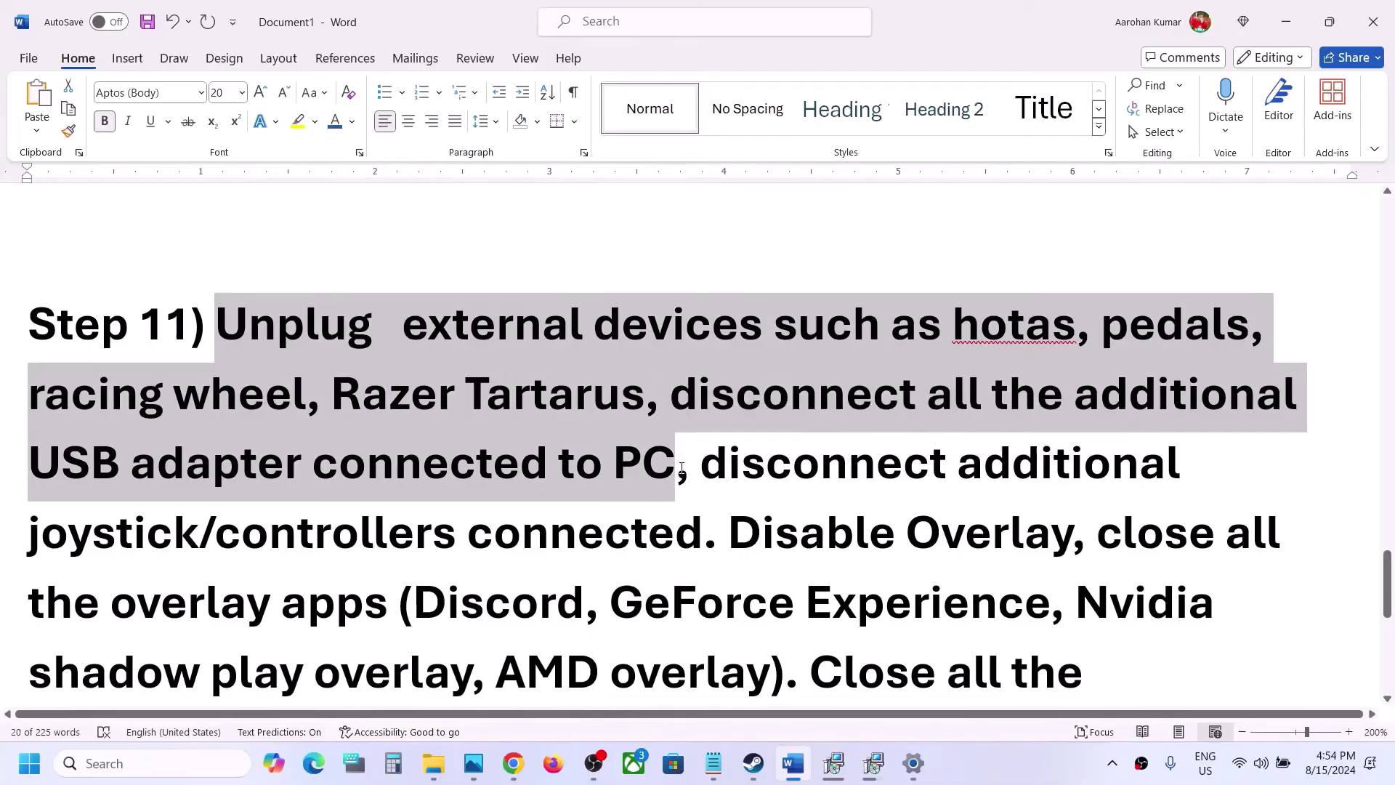
left_click(682, 469)
left_click_drag(712, 464, 709, 543)
scroll(754, 325, "down", 3)
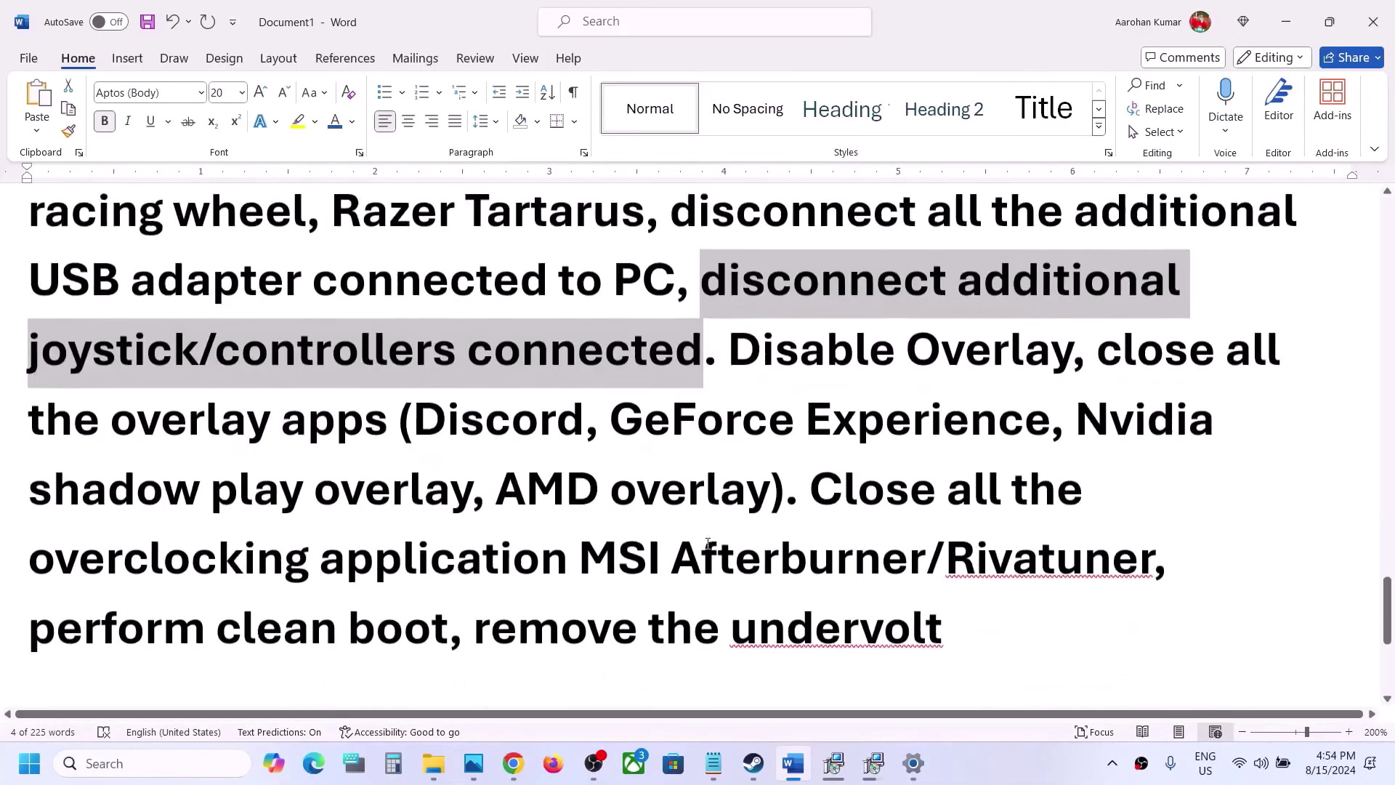
left_click_drag(740, 320, 937, 329)
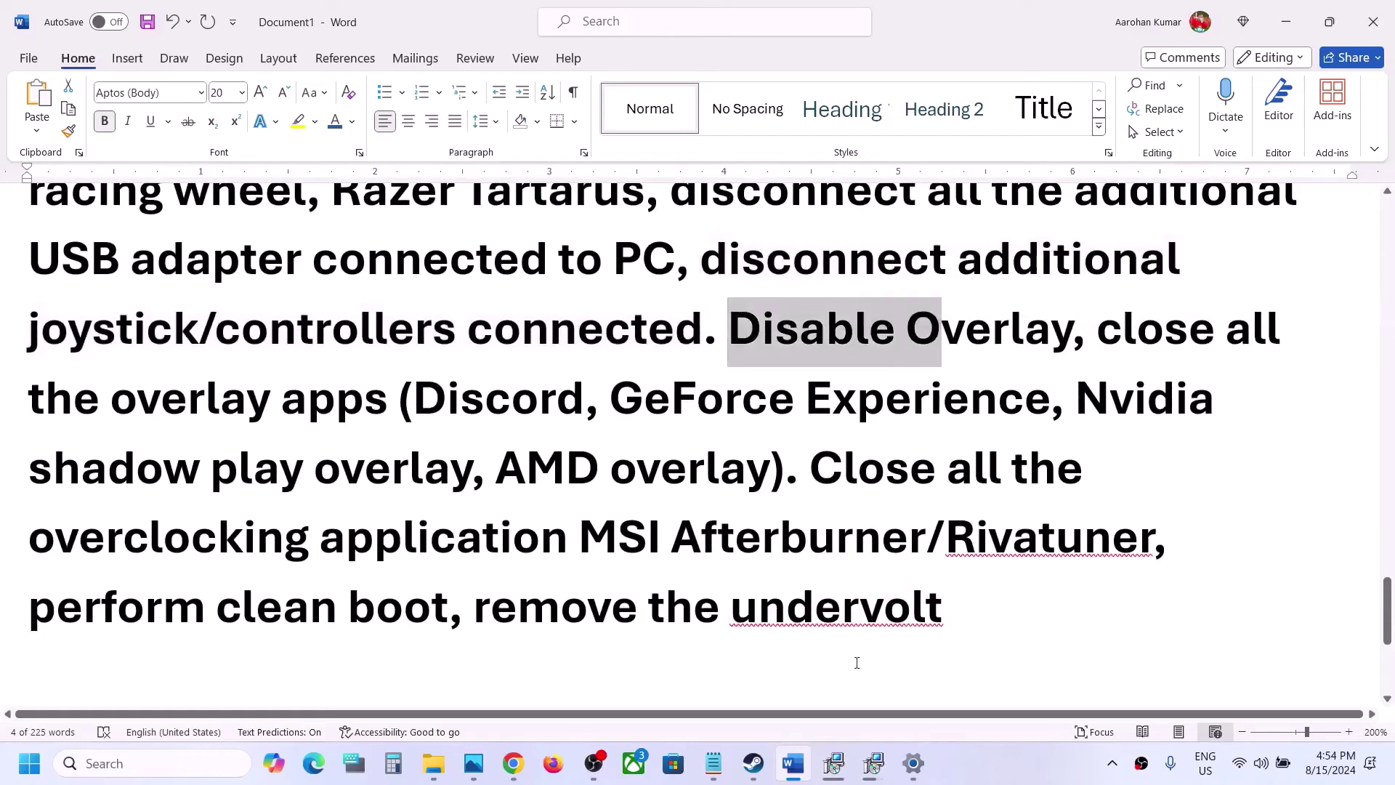
Switch to Steam and turn off the in-game Steam Overlay in the properties of Crime Scene Cleaner.
left_click(755, 764)
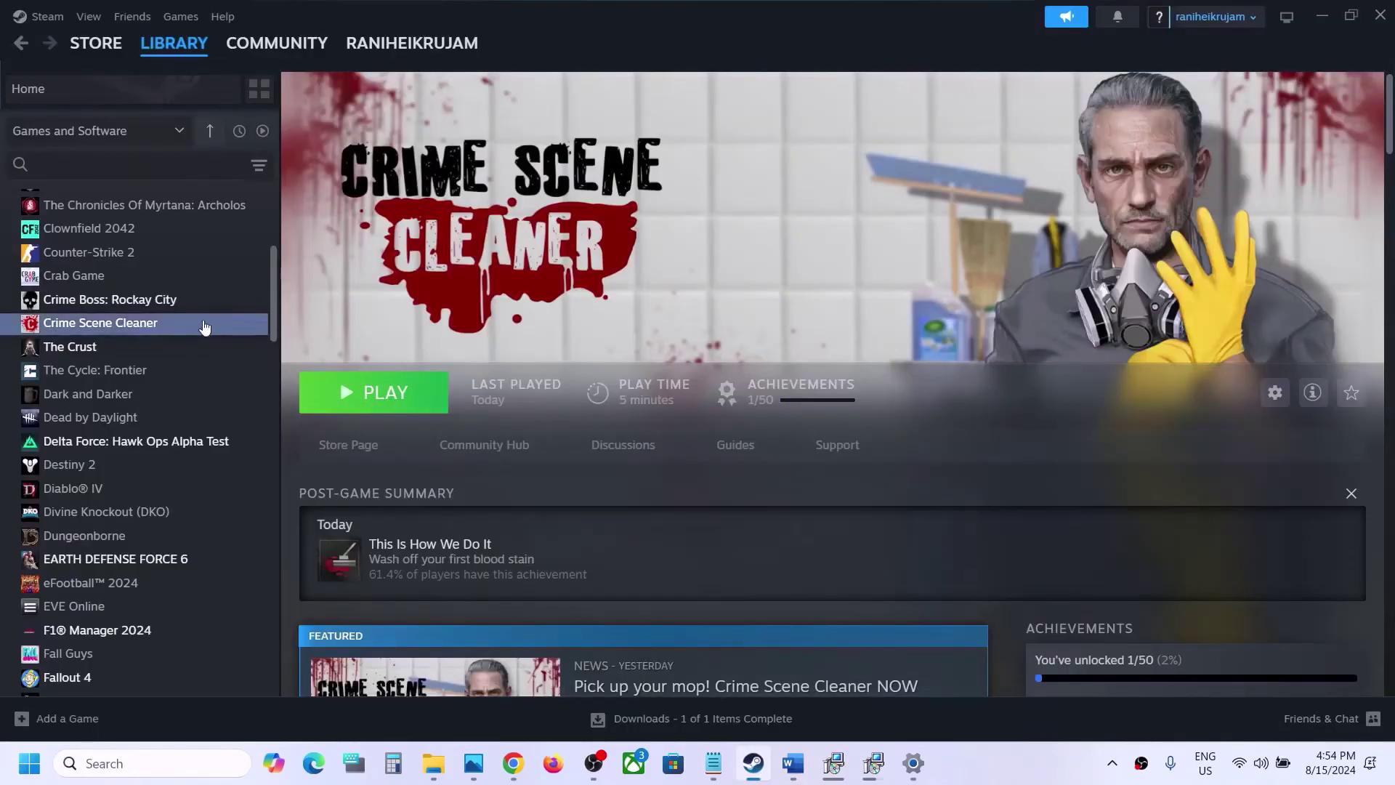
right_click(206, 324)
left_click(264, 461)
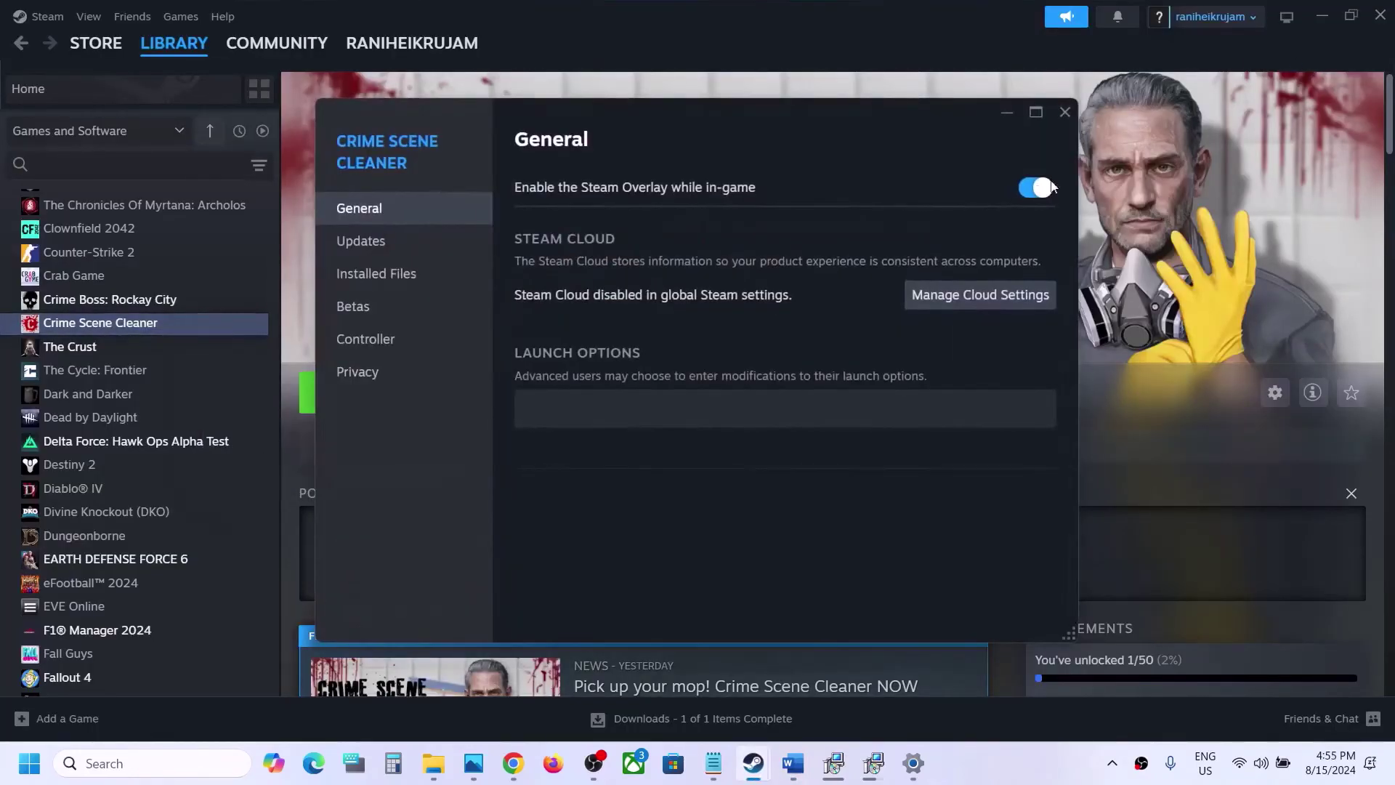
left_click(1027, 191)
left_click(1055, 118)
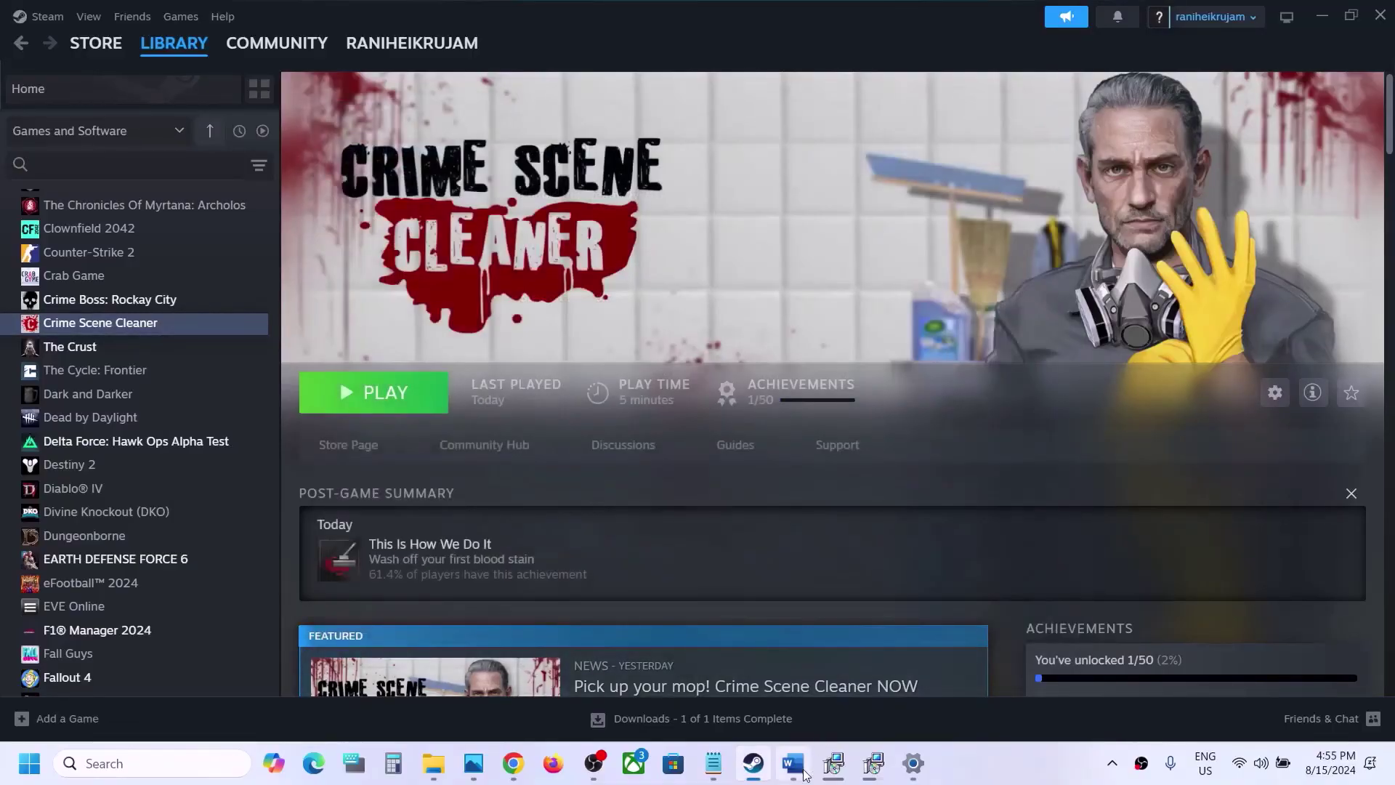
Return to Word and read the Step 11 instructions on closing overlay apps and overclocking applications and performing a clean boot.
left_click(804, 772)
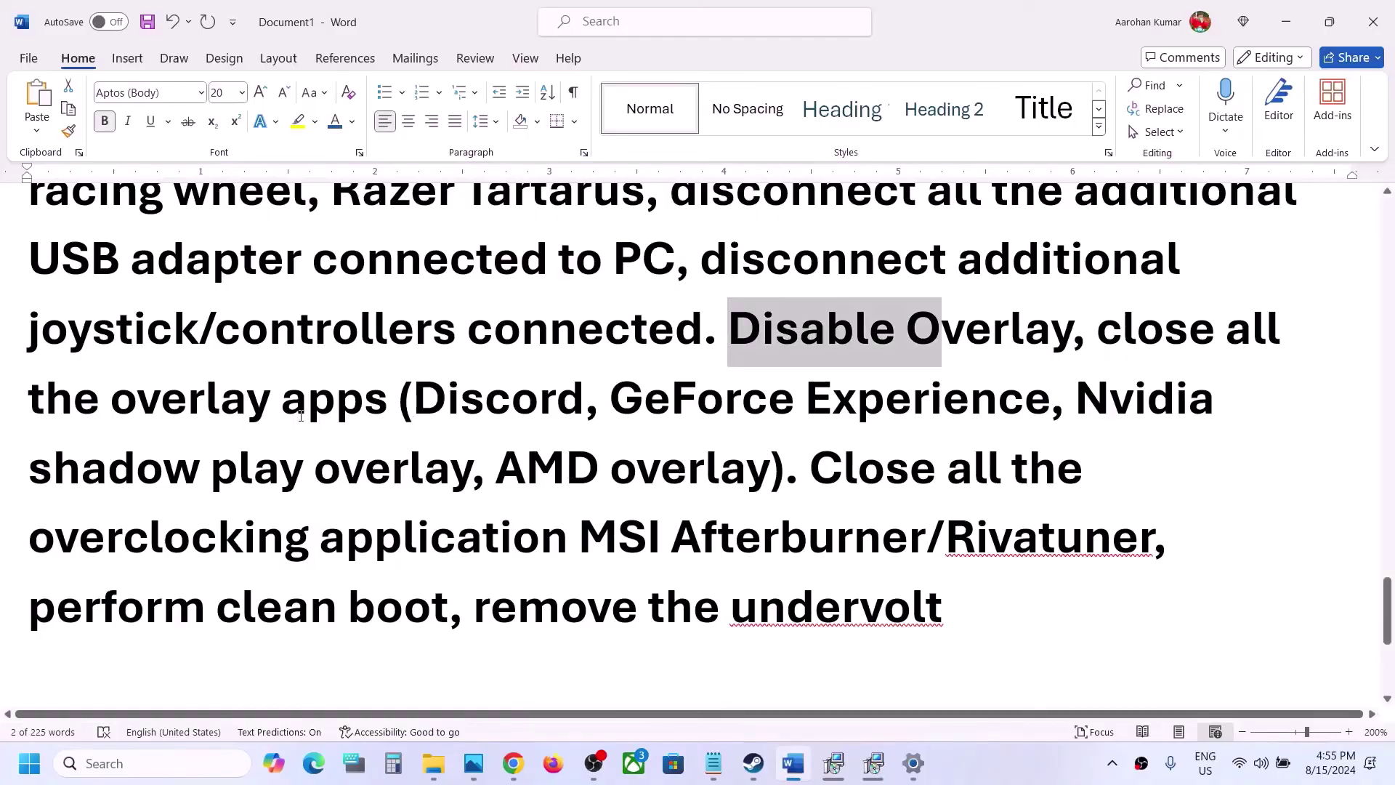
left_click_drag(1095, 334, 999, 398)
left_click(434, 400)
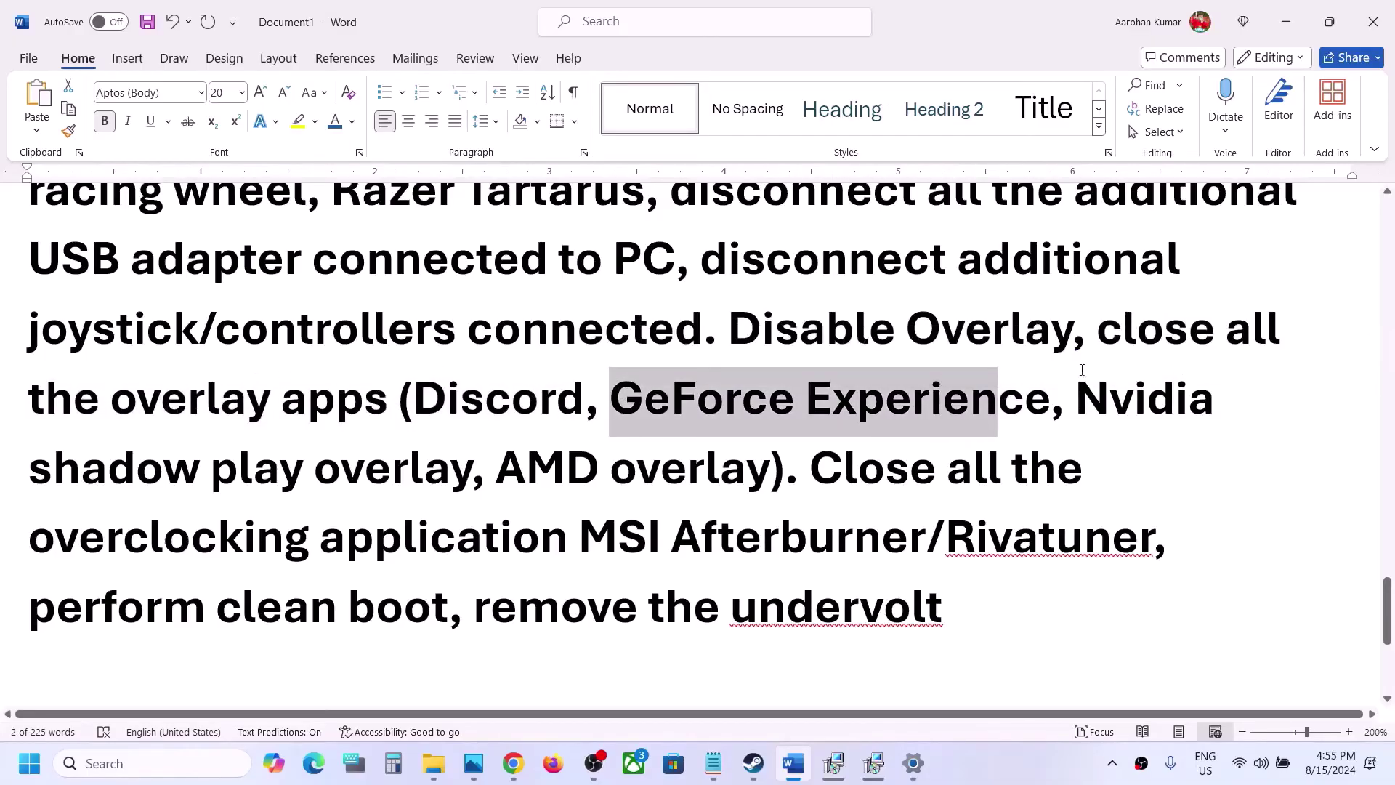
left_click_drag(1112, 331, 390, 398)
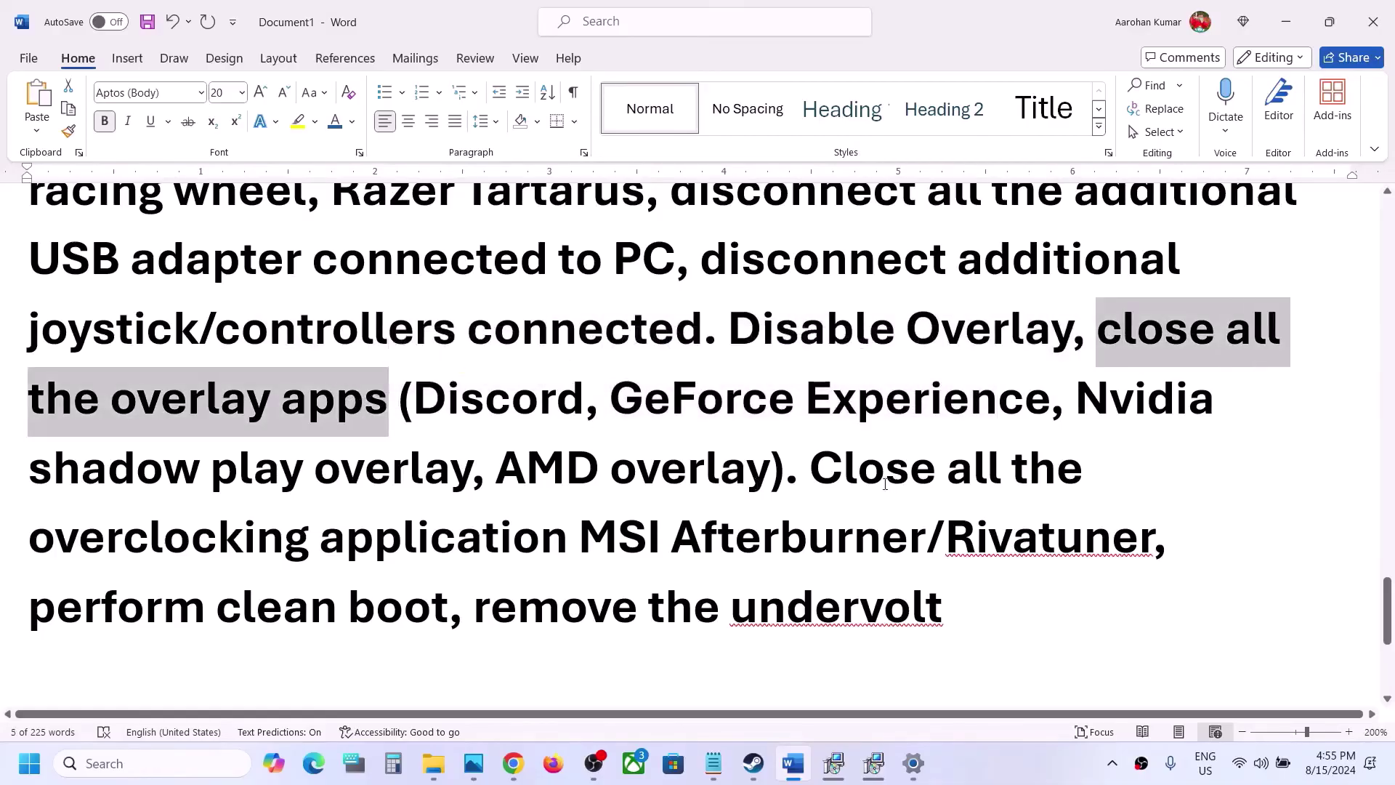
left_click_drag(814, 470, 812, 531)
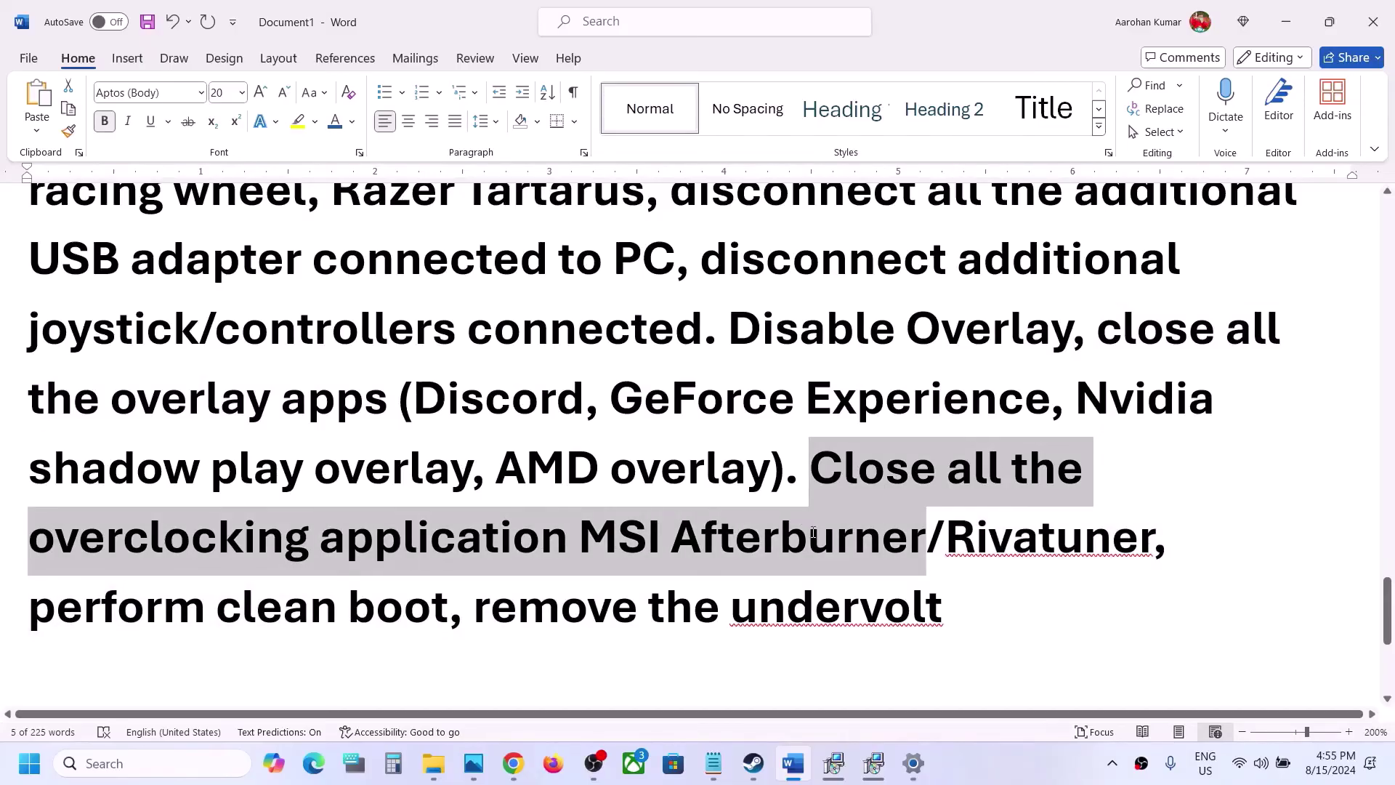
left_click_drag(813, 532, 813, 532)
left_click_drag(89, 630, 291, 619)
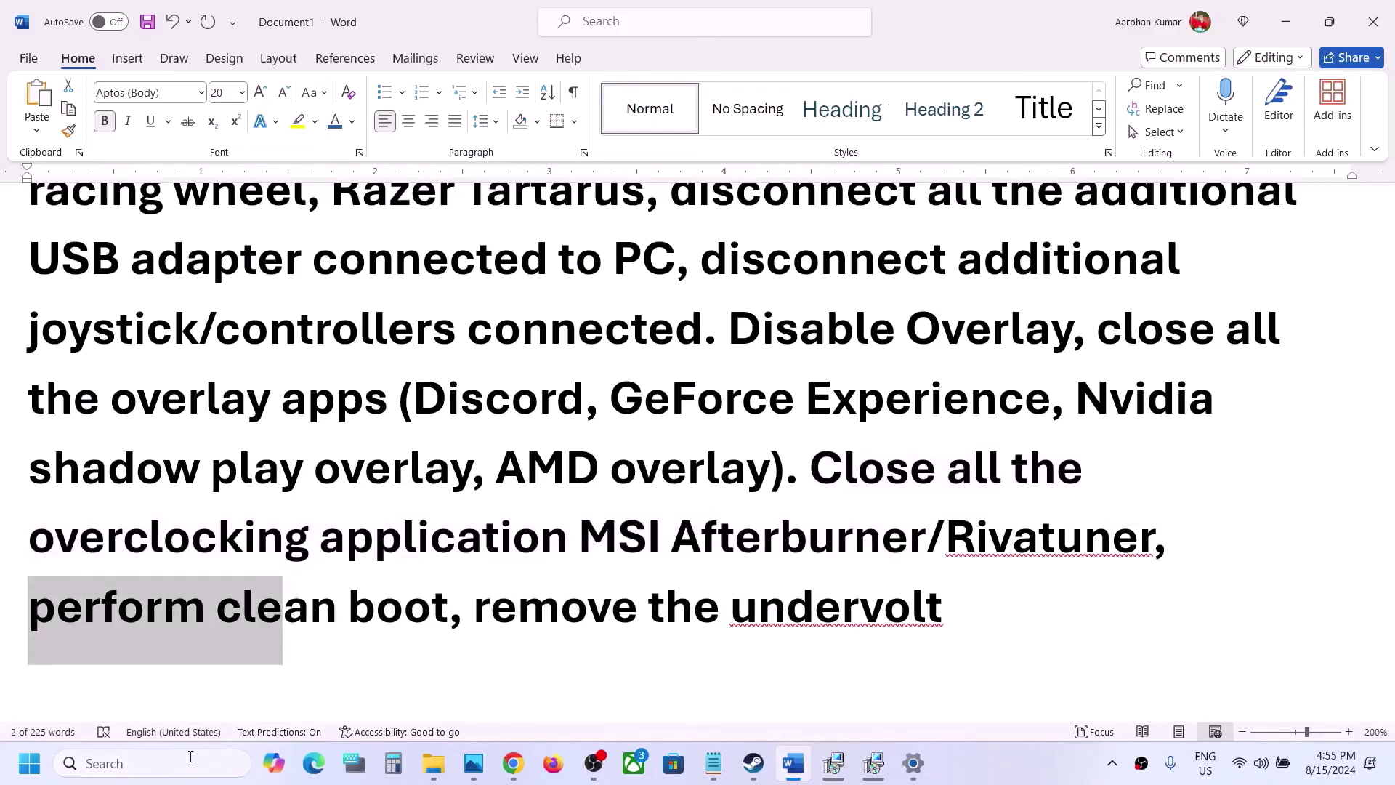
Open System Configuration through Windows search, hide all Microsoft services in the services list and confirm the dialog.
left_click(189, 761)
type("system")
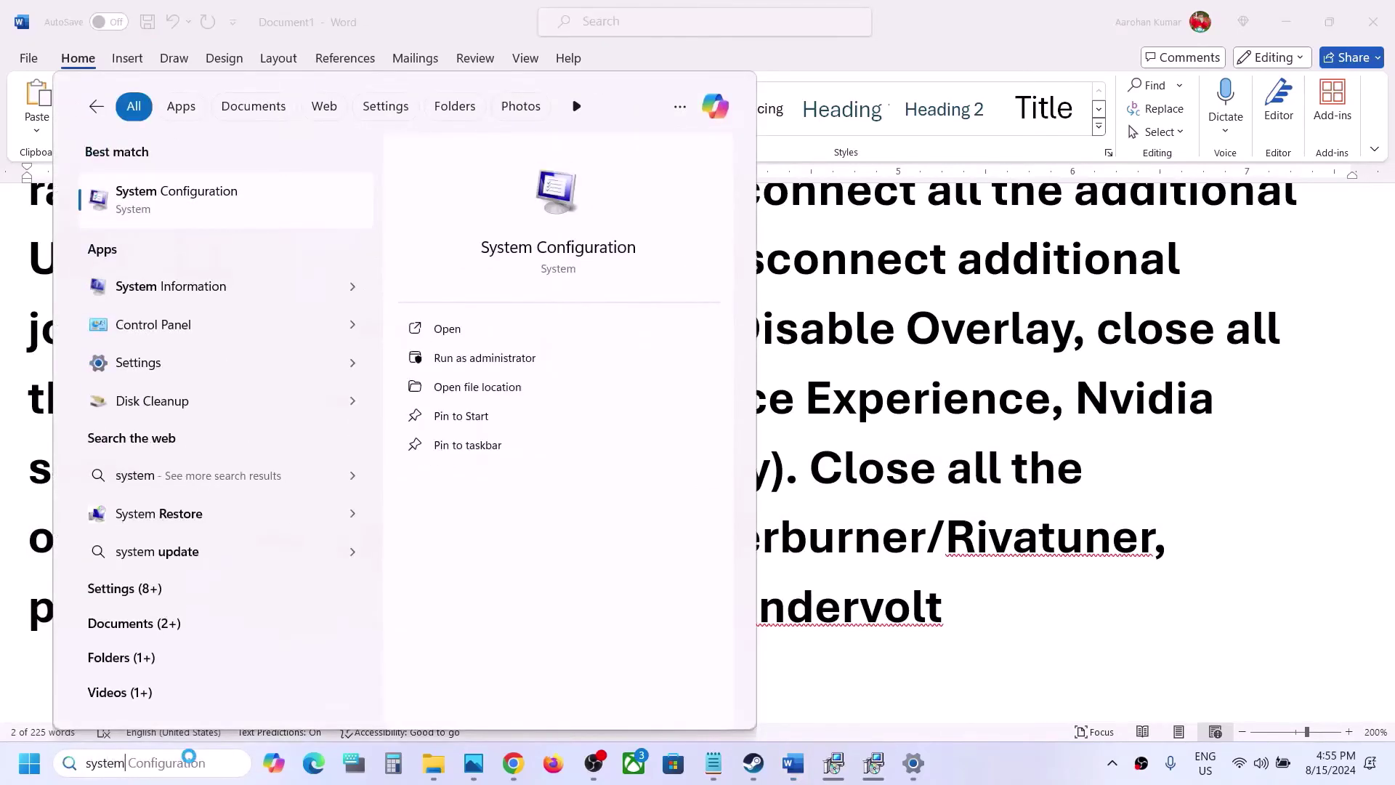
left_click(190, 199)
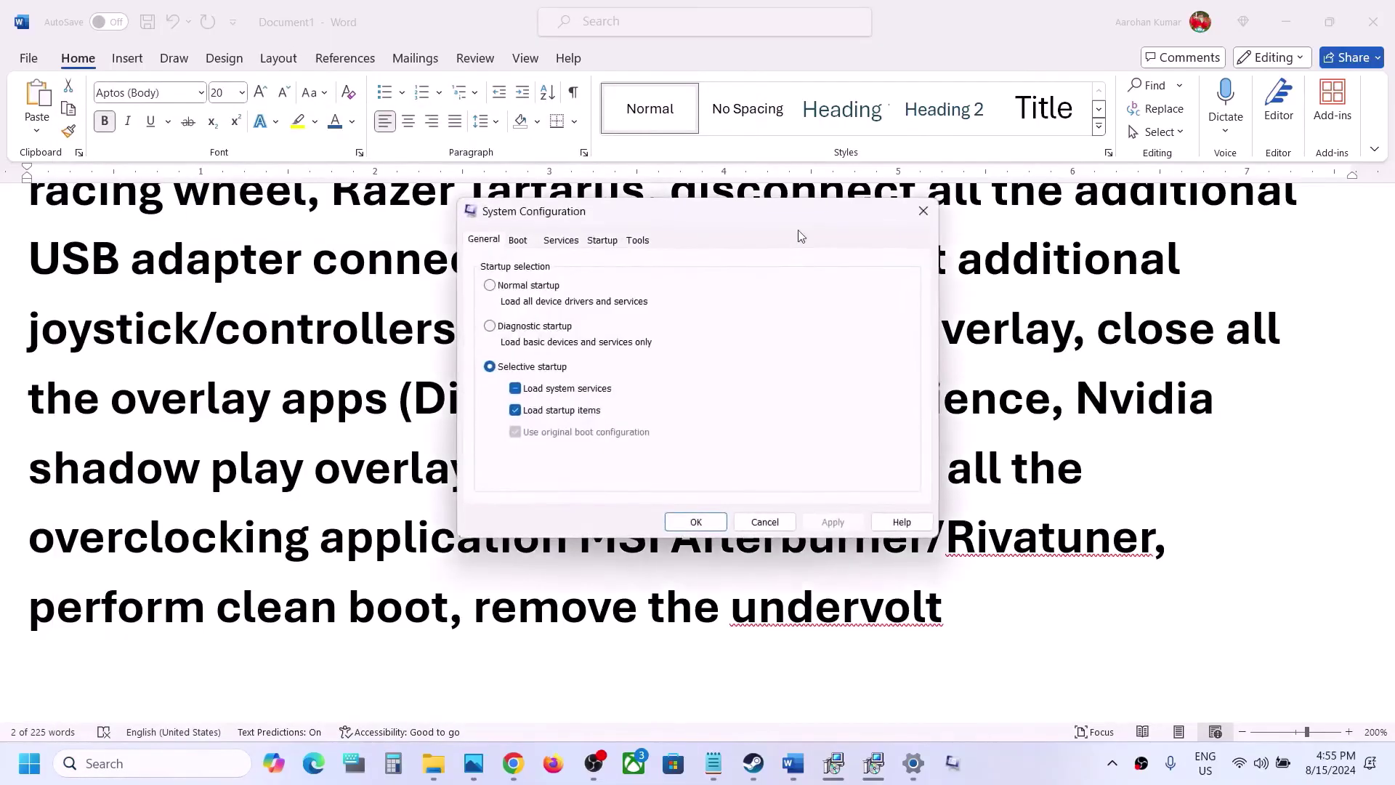
left_click(563, 242)
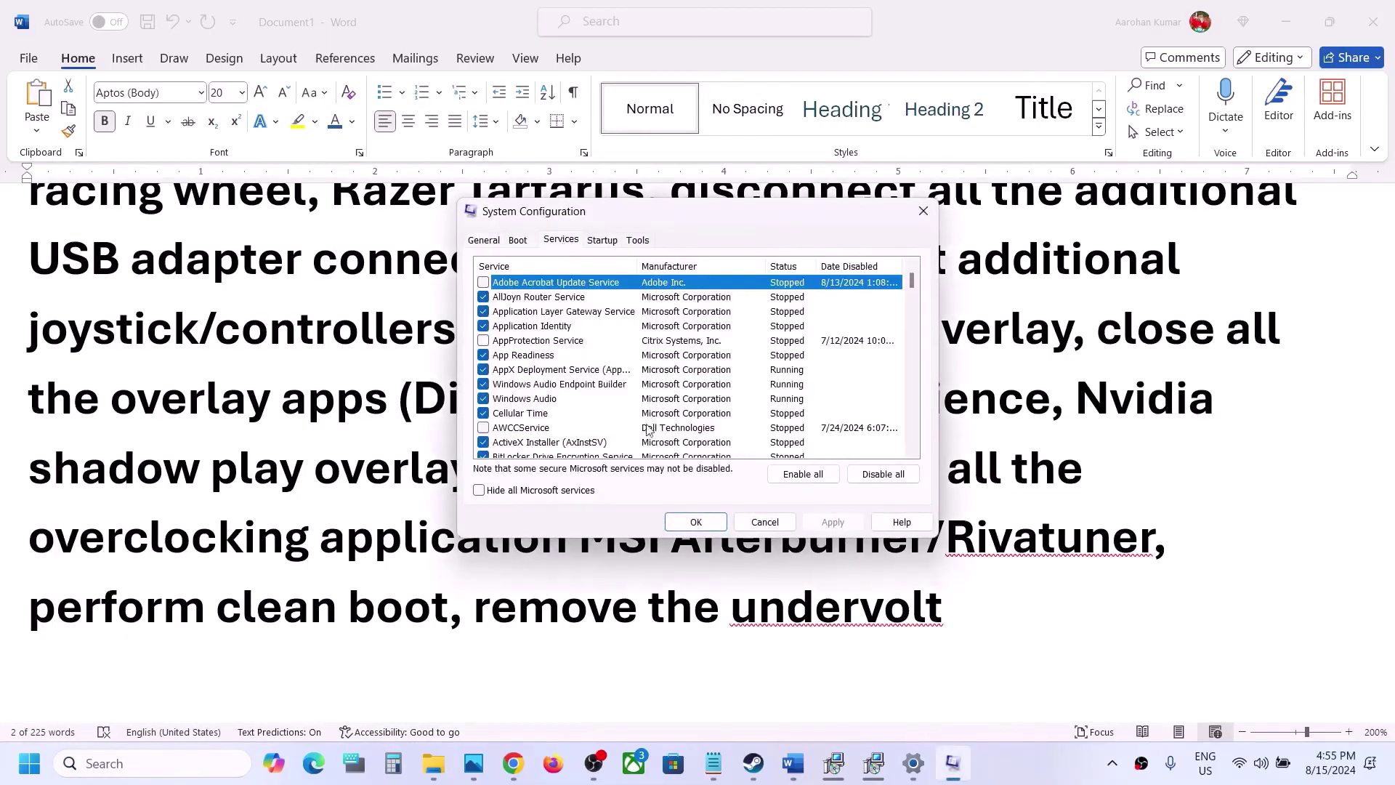
left_click(479, 490)
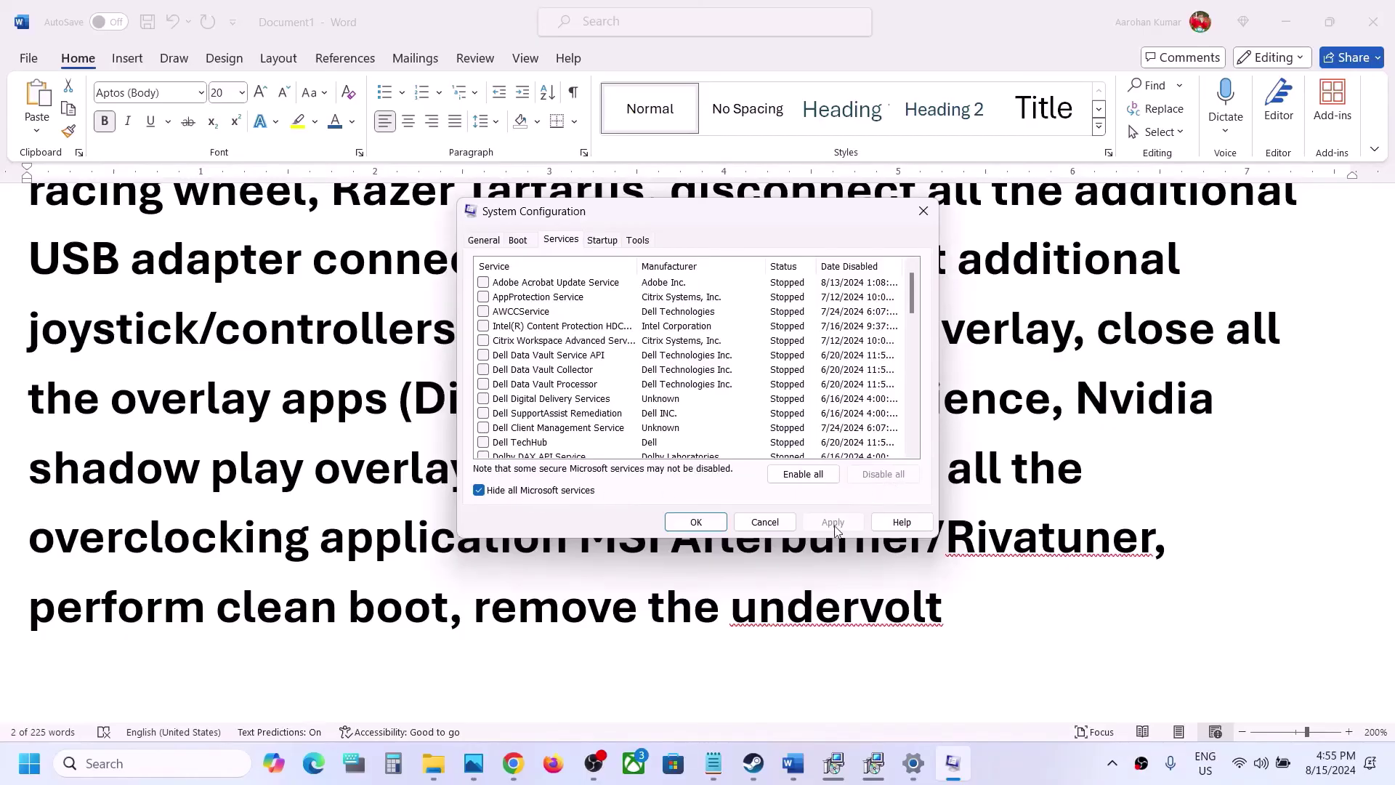
left_click(690, 522)
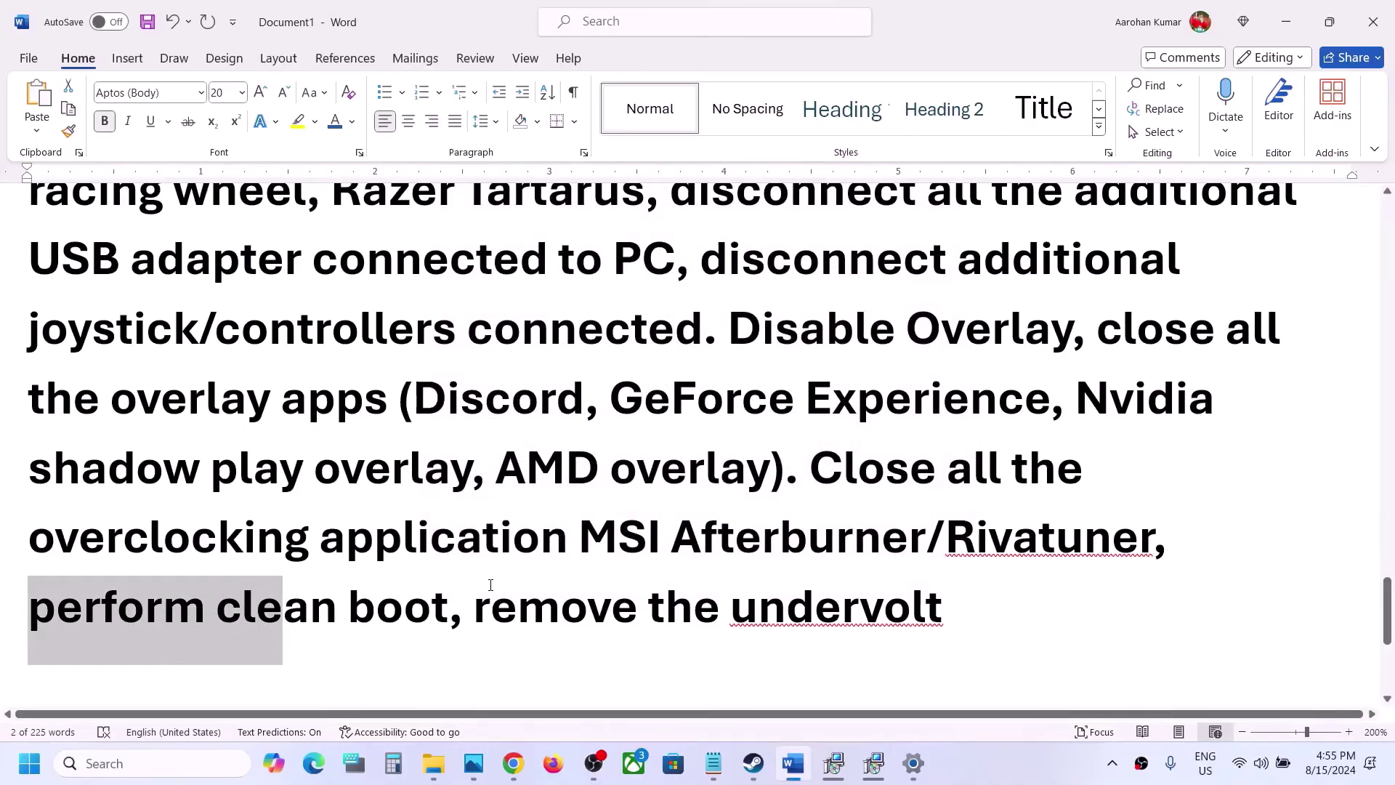
Highlight the instruction "remove the undervolt" at the end of Step 11 in the Word document.
left_click_drag(474, 603, 857, 583)
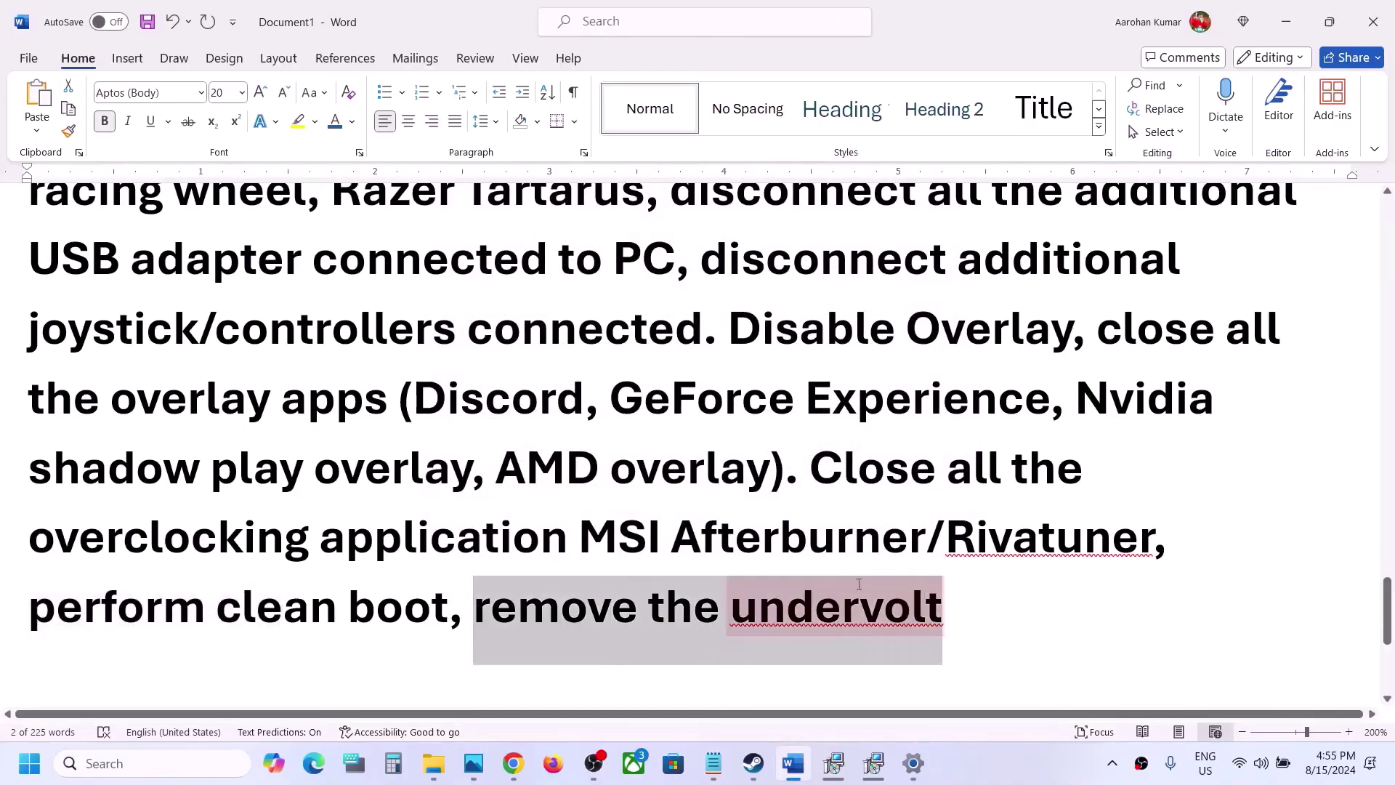